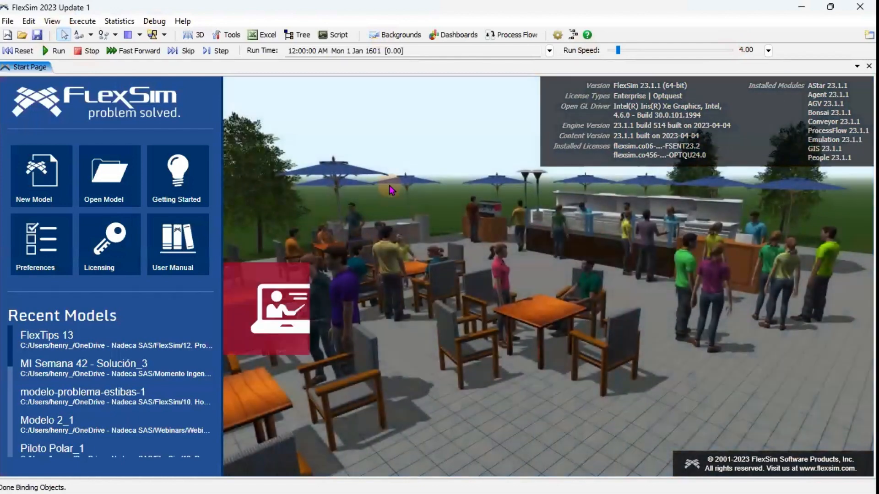
Create a new model using seconds, meters and liters, starting at 8:00:00 a.m. on 27/04/2023.
click(45, 176)
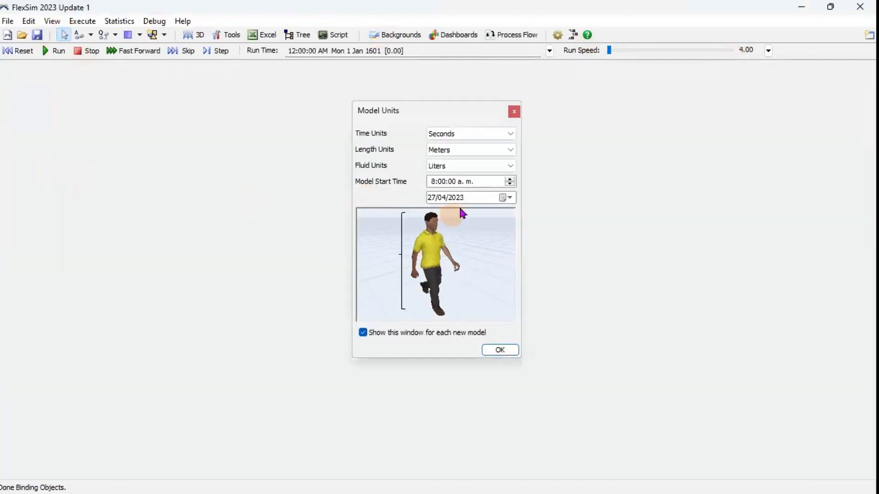
click(488, 350)
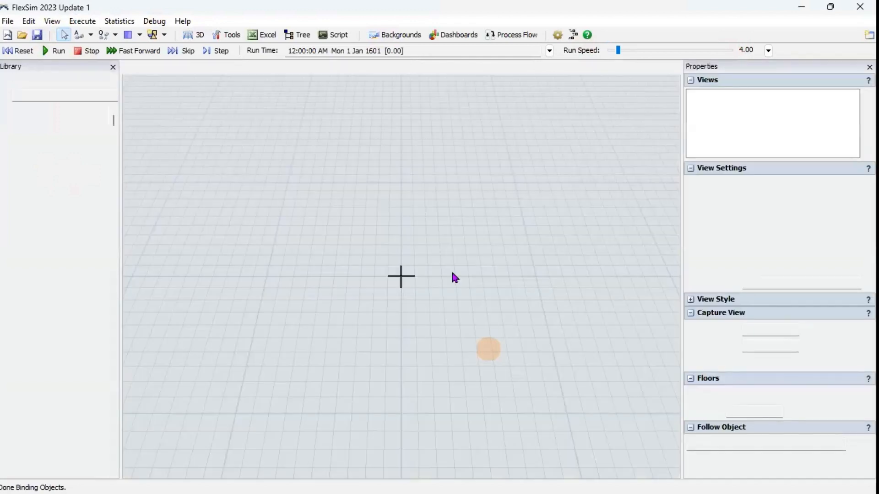
Collapse the Task Executers and Fixed Resources groups and look at the Toolbox before returning to the object library.
click(88, 226)
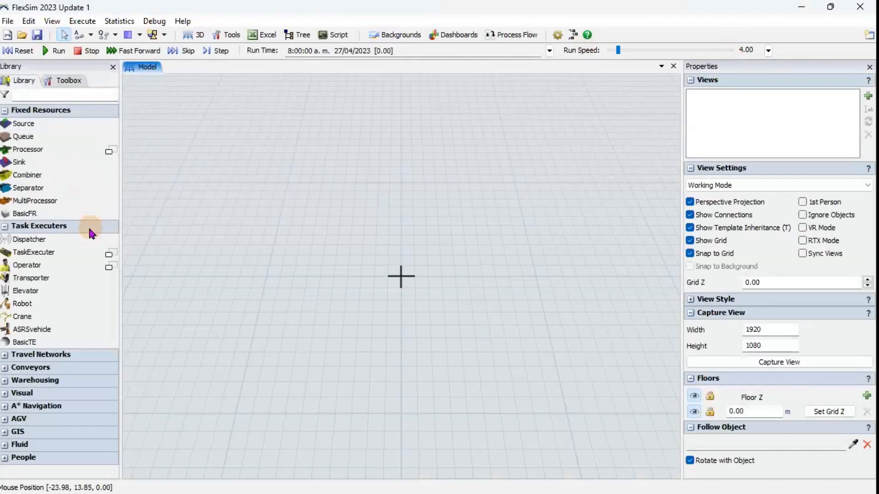
click(79, 115)
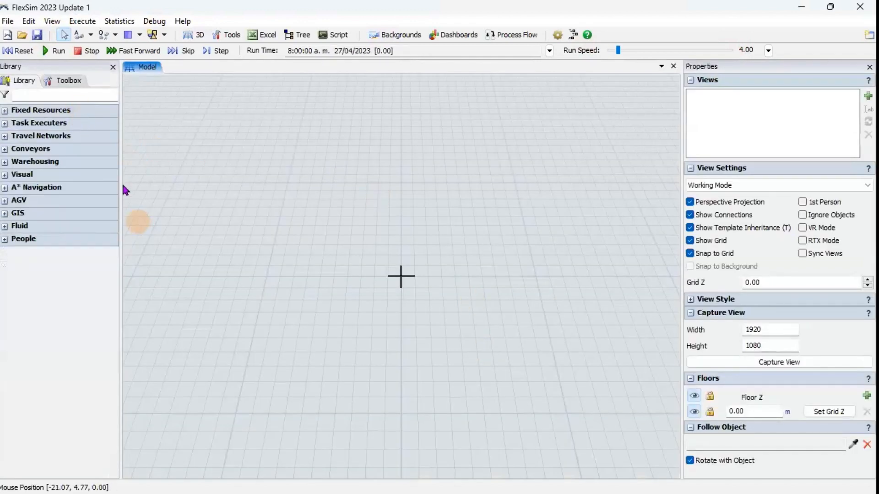
click(61, 83)
click(18, 81)
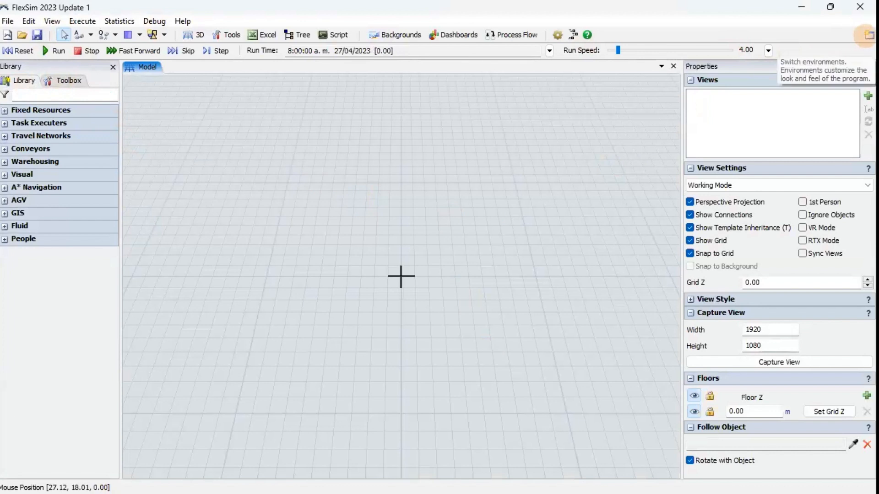
Switch the working environment to Healthcare.
click(866, 36)
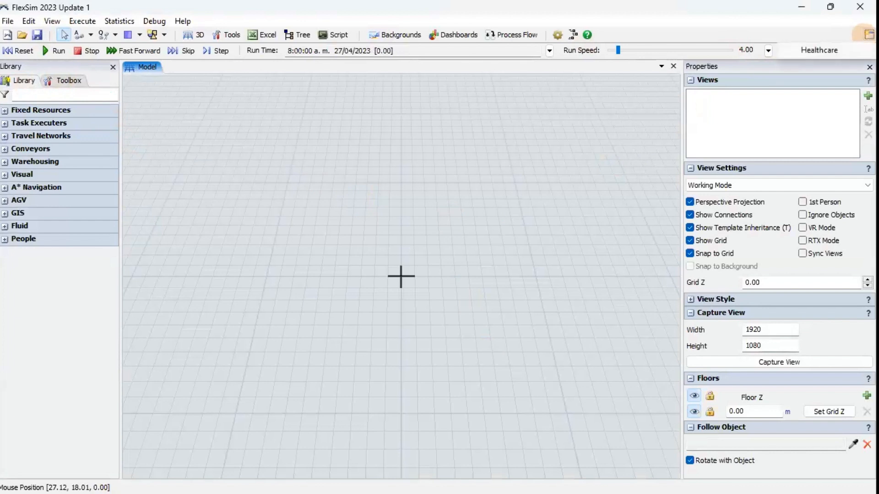
click(827, 51)
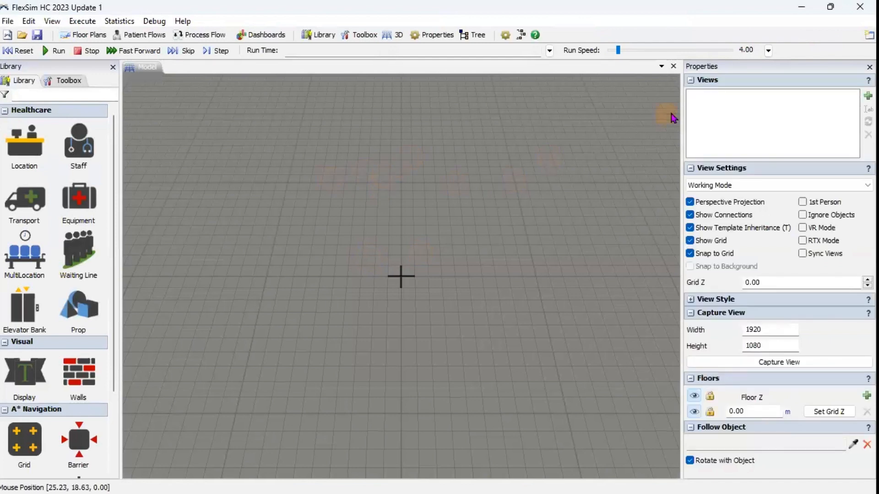
Collapse the View Settings, Capture View, Floors, Follow Object and Views property sections.
click(691, 168)
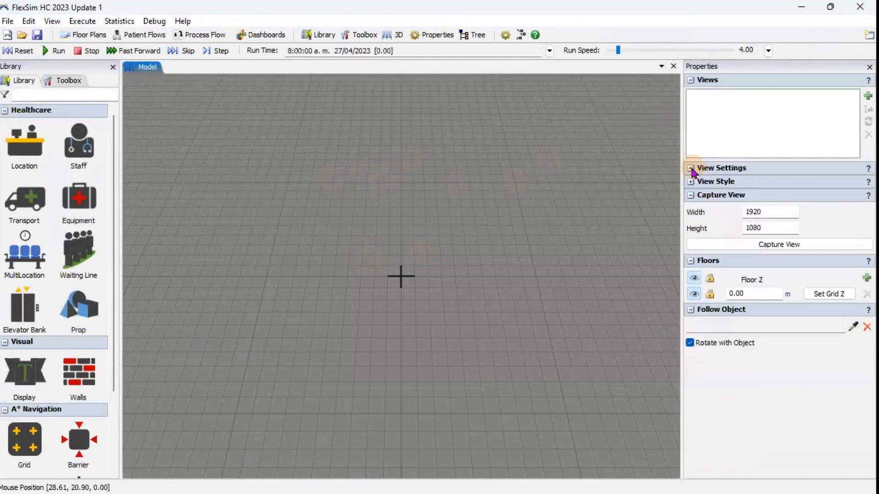
click(691, 195)
click(691, 209)
click(691, 222)
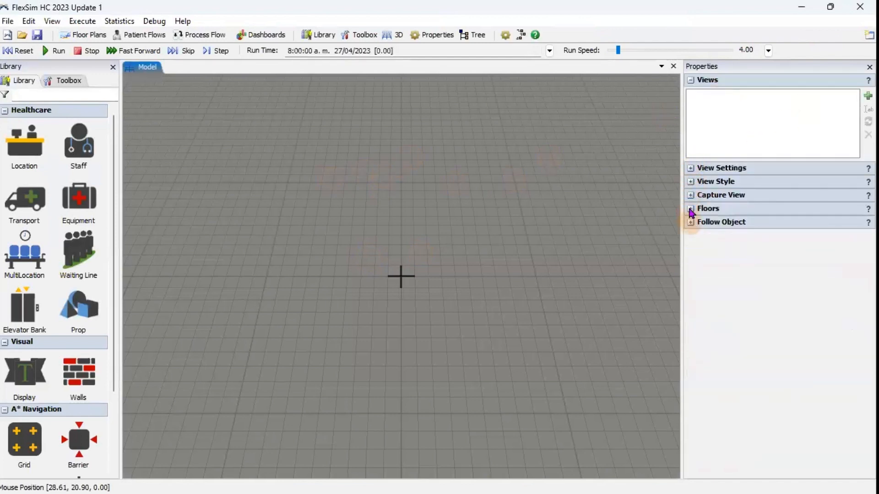
click(686, 81)
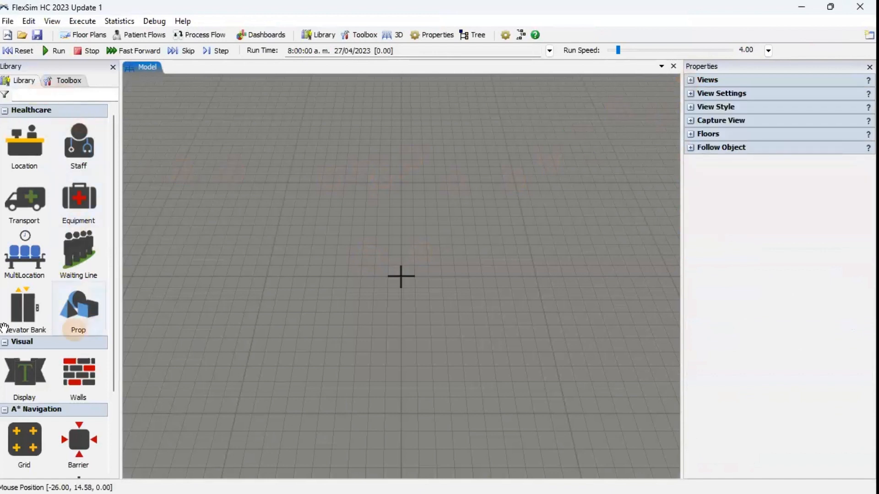
Review the Healthcare, Visual and A* Navigation library groups by collapsing them all and expanding them again.
click(72, 112)
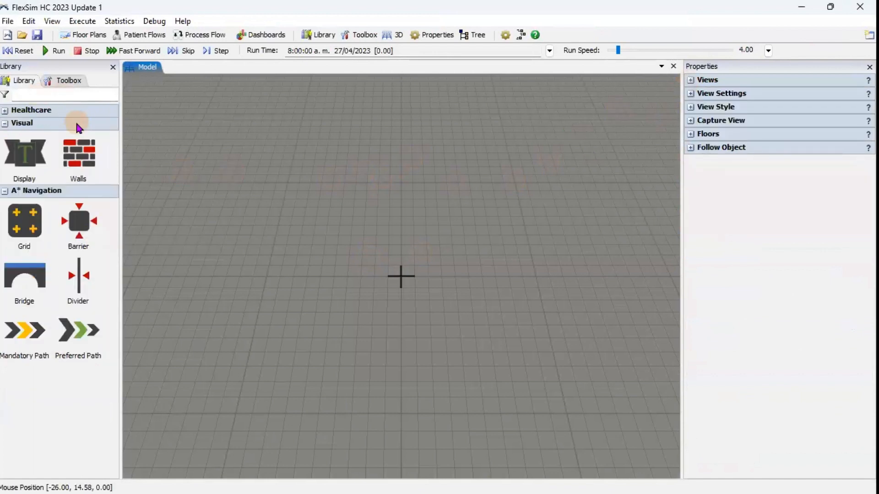
click(75, 121)
click(83, 136)
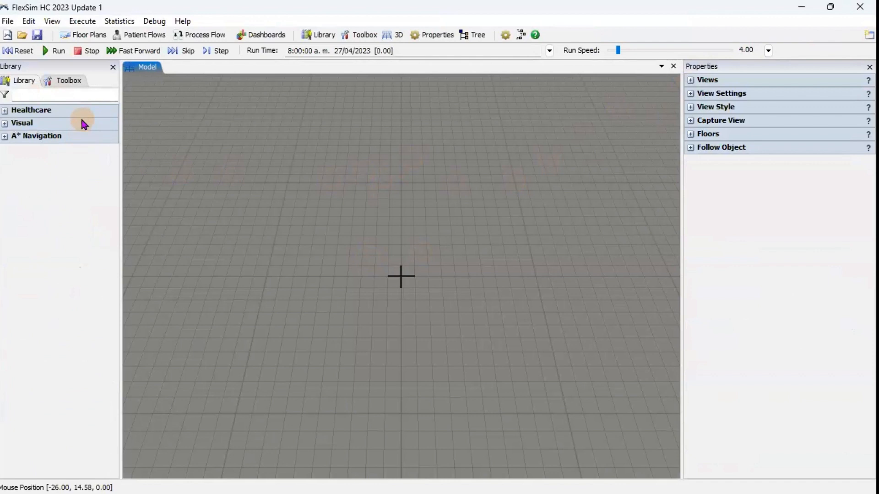
click(34, 111)
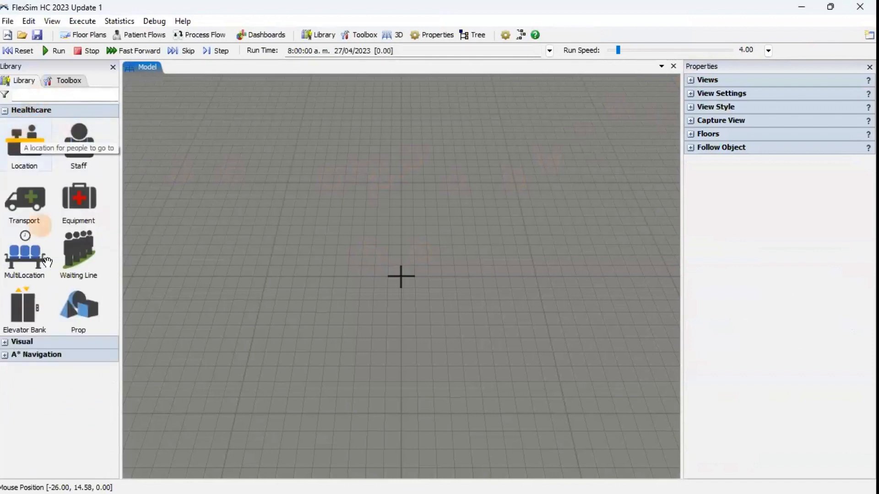
click(40, 356)
click(44, 345)
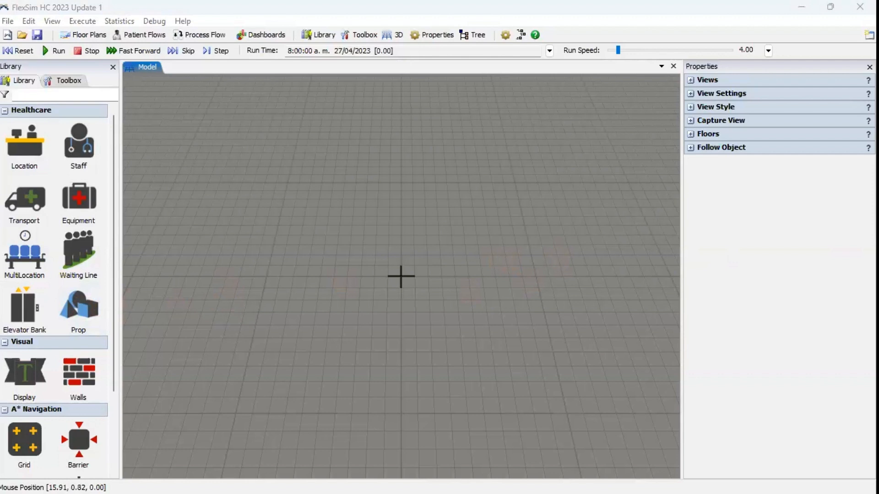
click(390, 217)
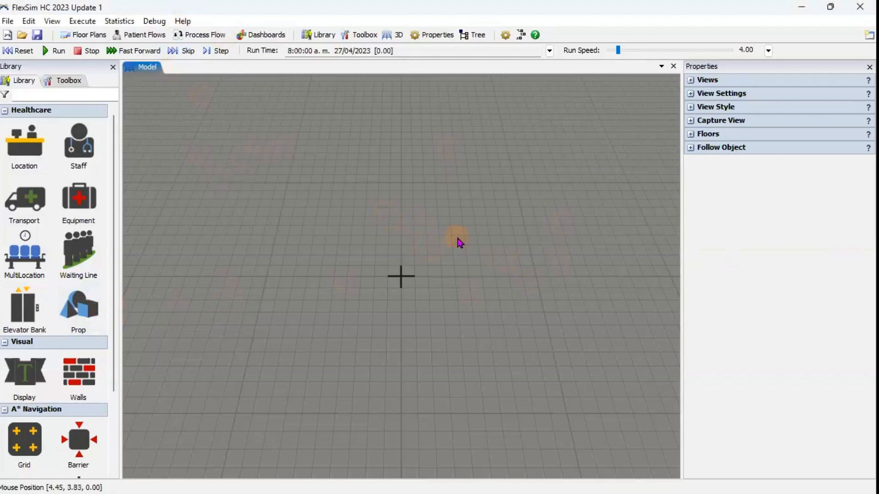
drag(453, 235, 444, 223)
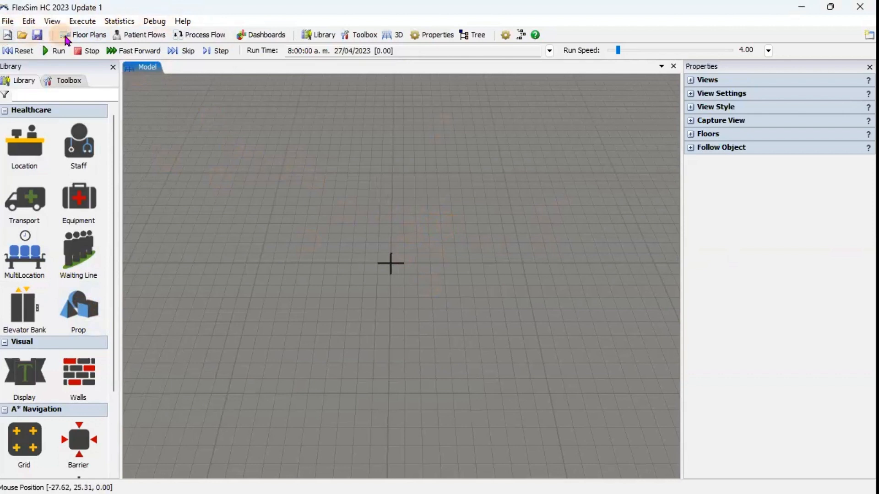
click(26, 23)
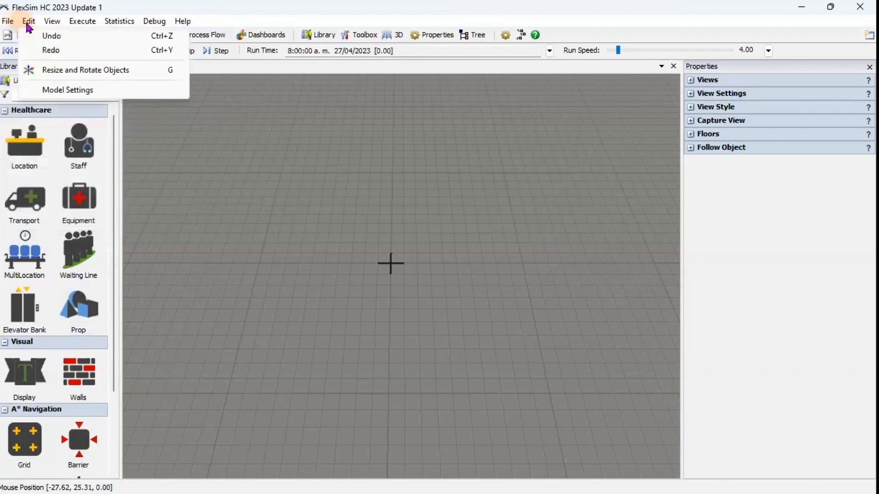
mouse_move(77, 25)
mouse_move(132, 20)
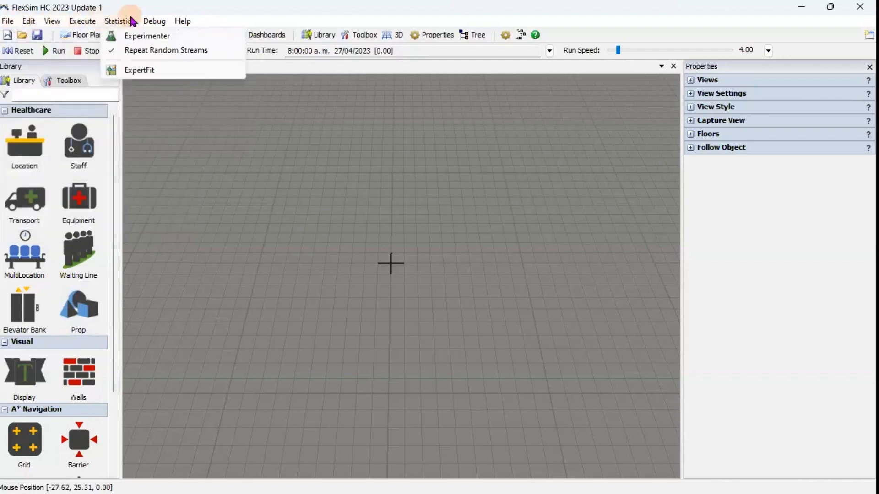
click(383, 179)
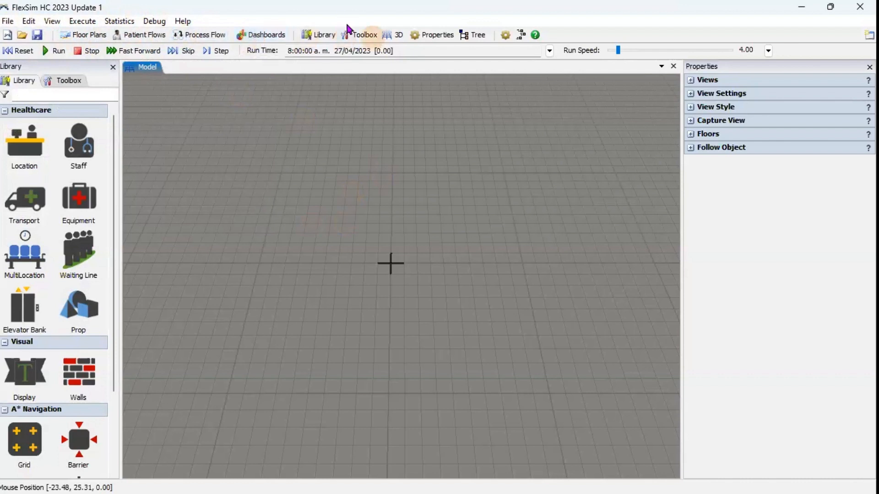
click(66, 81)
click(21, 81)
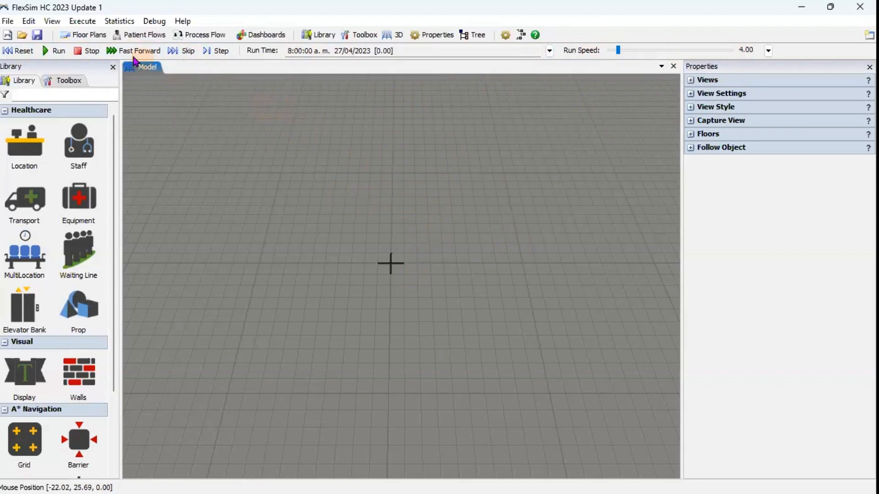
Add a floor plan to the model and load ER_small.dwg from the FlexSim 2023 Projects folder as its drawing file.
click(82, 39)
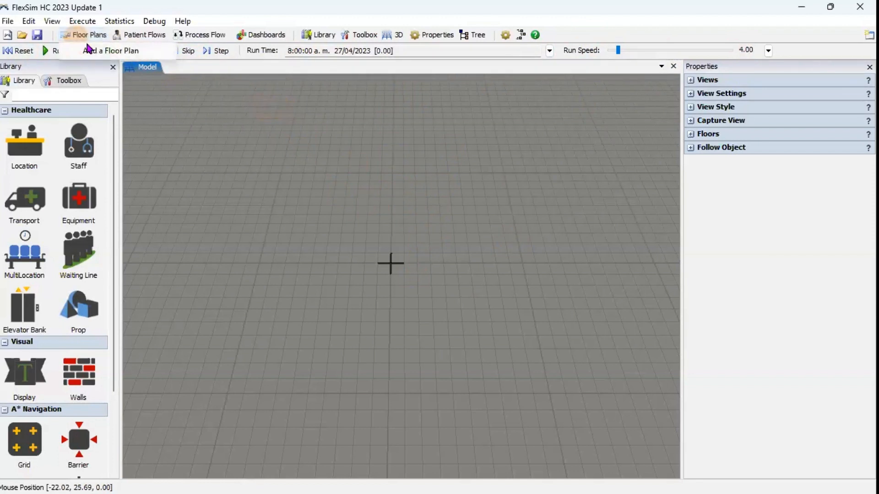
click(97, 52)
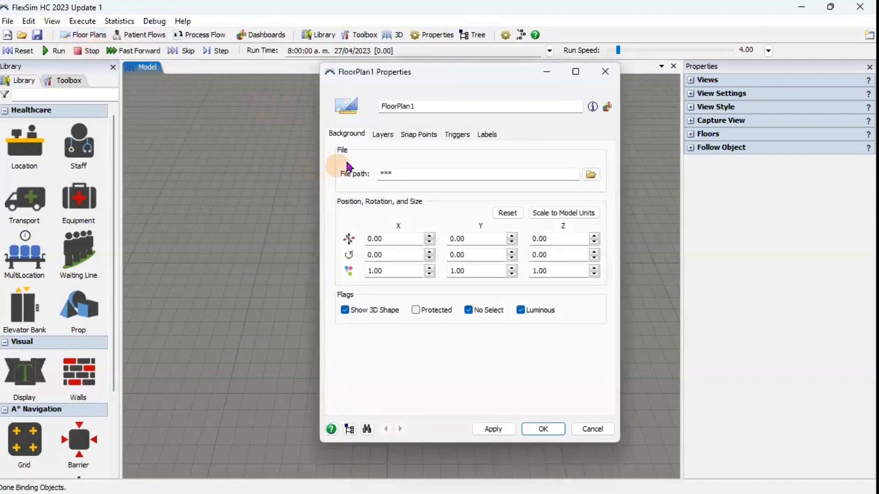
click(591, 175)
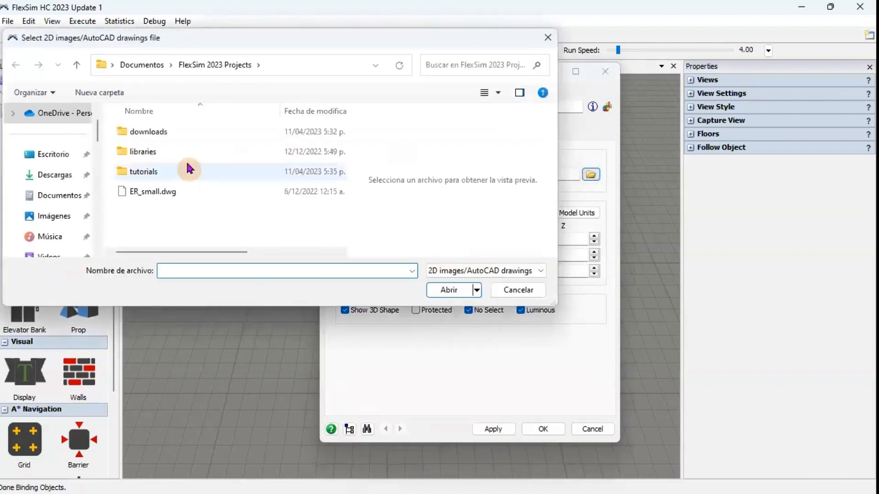
click(143, 64)
click(207, 173)
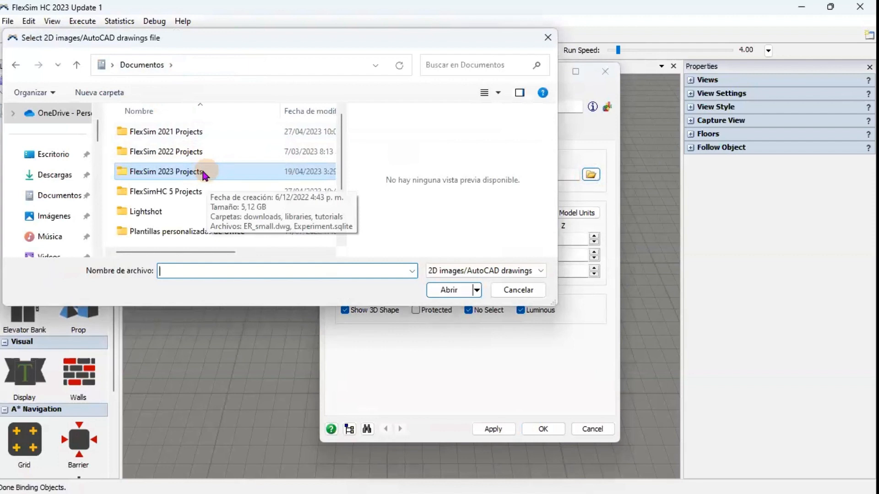
double_click(201, 173)
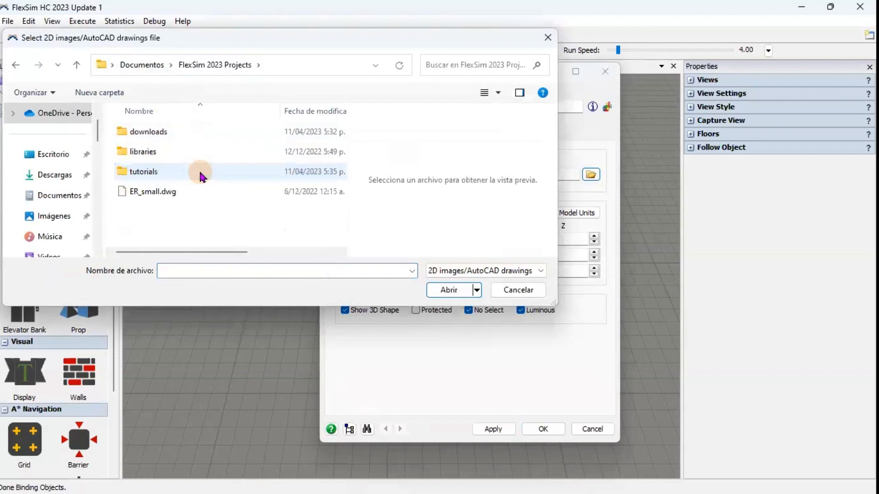
click(180, 193)
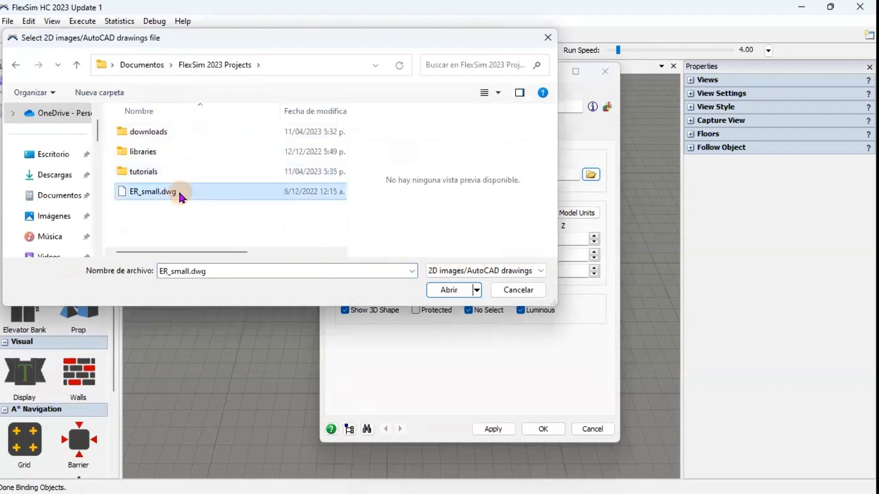
click(434, 289)
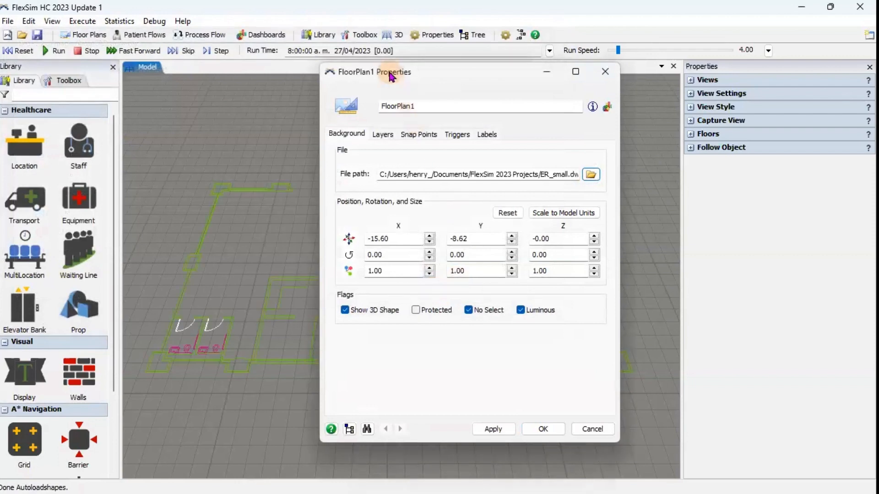
Move the floor plan to the model origin by setting its X and Y position to 0, and apply the properties.
drag(389, 73, 381, 102)
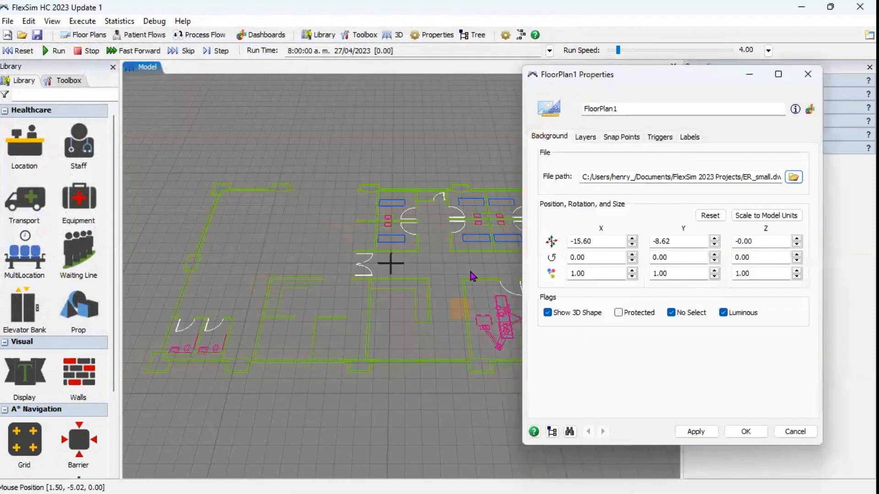
click(393, 264)
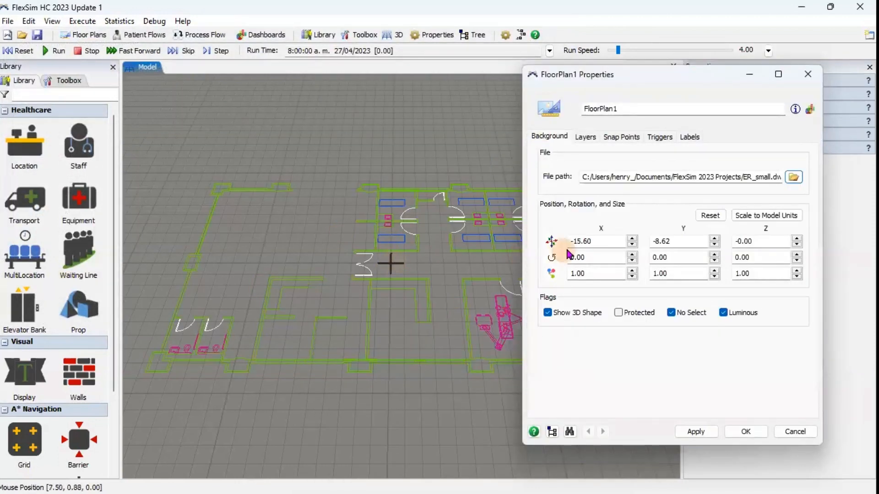
click(595, 241)
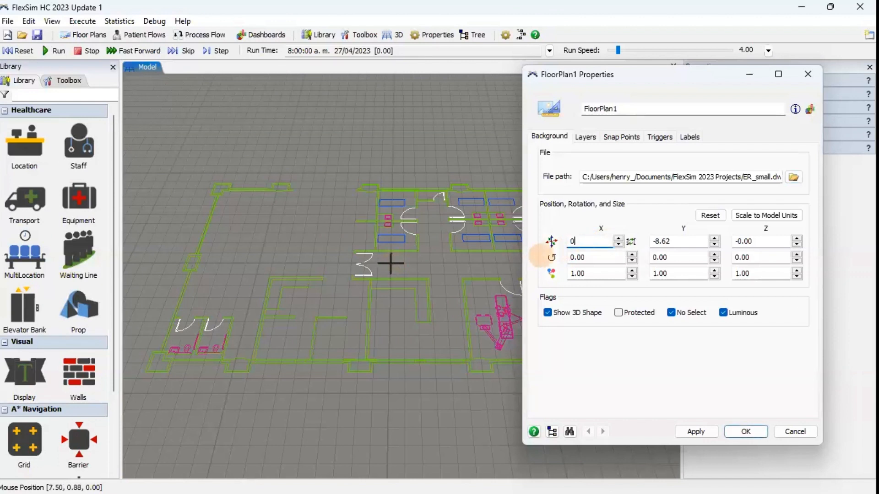
click(671, 242)
text(0)
click(611, 240)
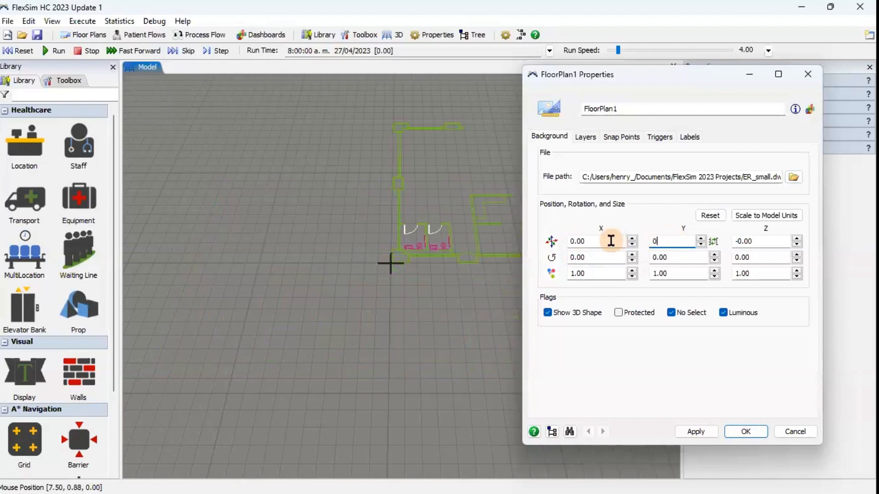
drag(404, 209, 169, 322)
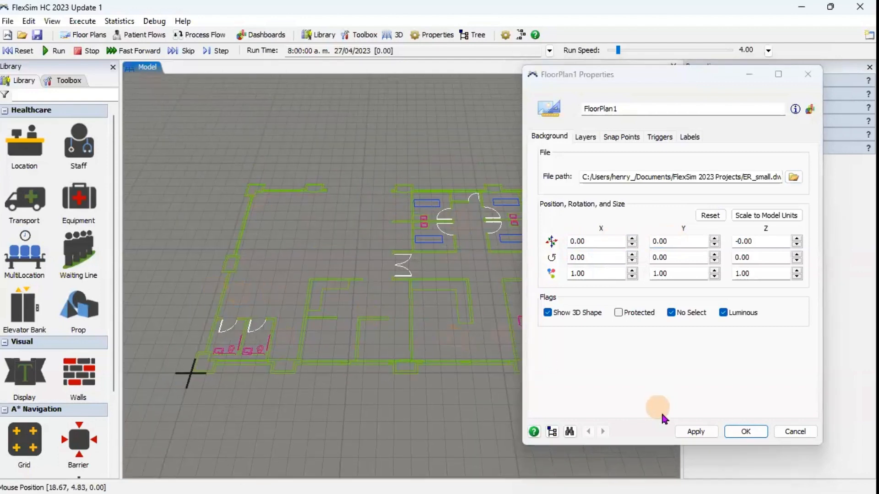
click(695, 431)
click(735, 430)
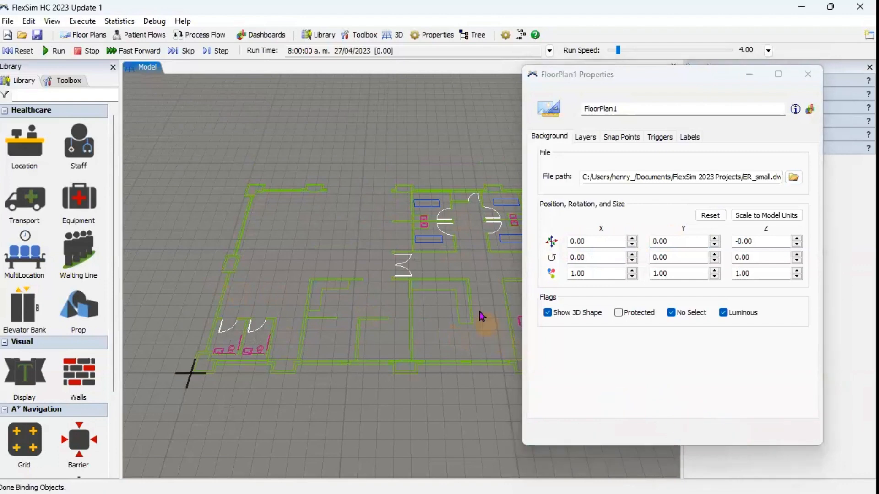
Review the objects offered by the Location, Staff, Transport, Equipment, MultiLocation and Waiting Line library categories.
drag(435, 306, 413, 274)
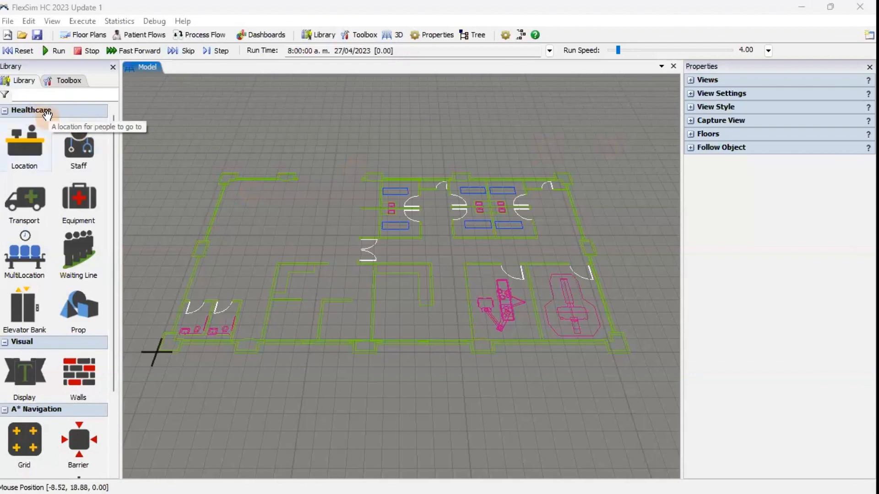
click(21, 145)
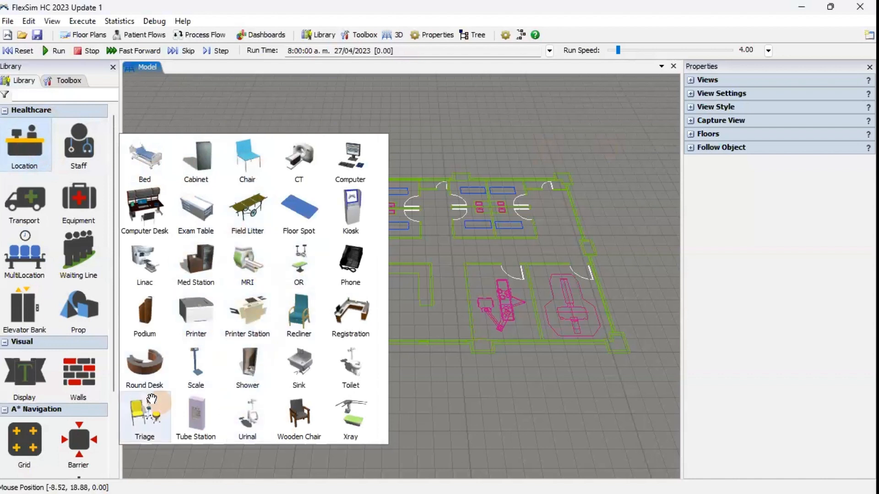
mouse_move(79, 146)
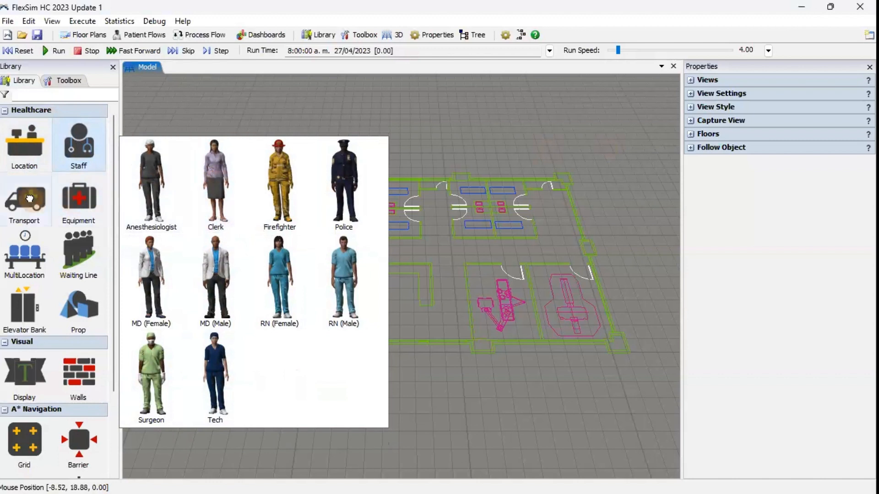
mouse_move(29, 197)
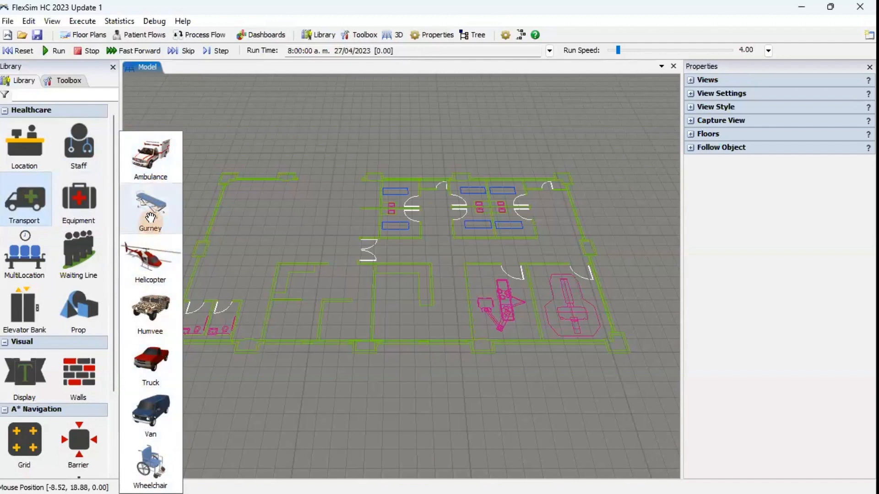
mouse_move(84, 202)
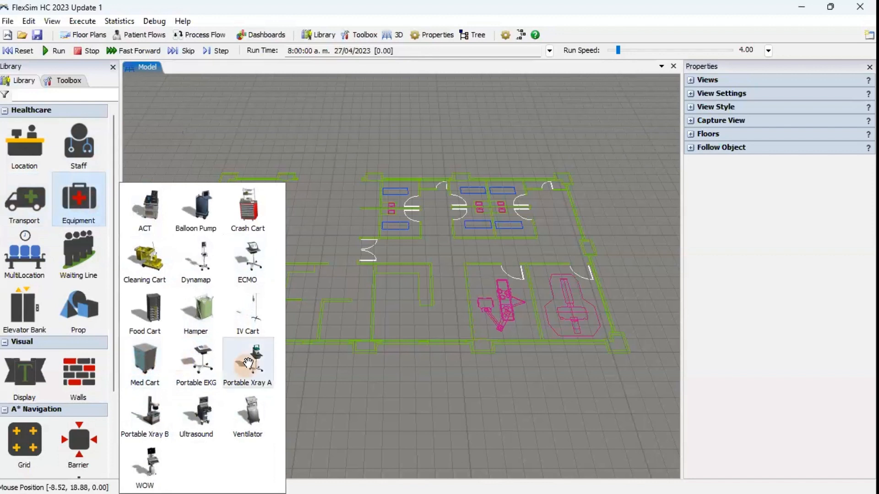
mouse_move(24, 253)
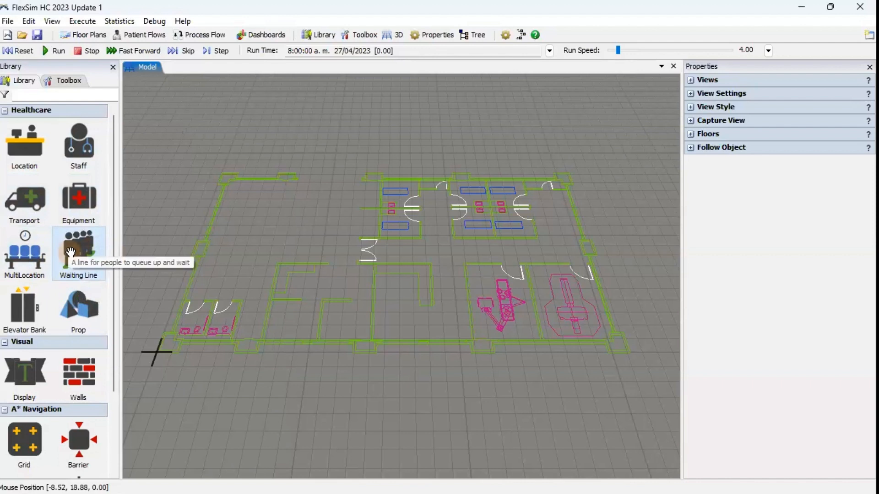
drag(72, 253, 78, 309)
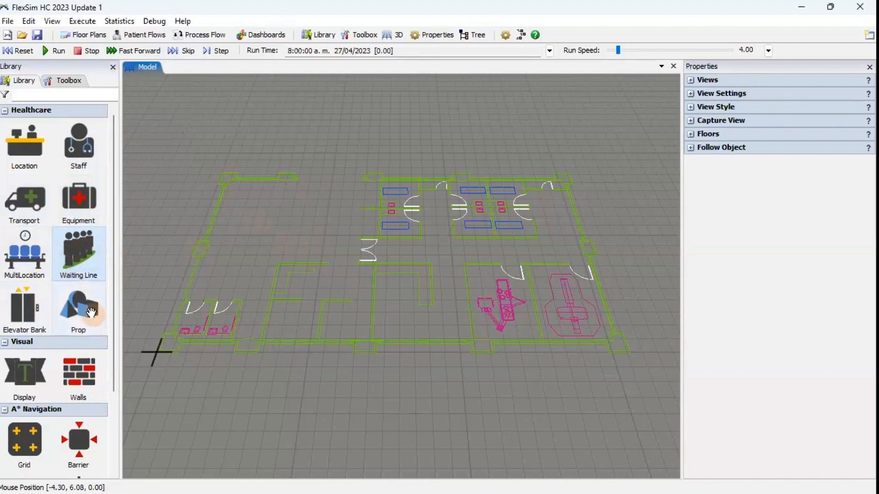
Add a Glass Open door prop at the entrance gap in the floor plan's outer wall and align it with the wall.
click(78, 309)
drag(136, 287, 310, 215)
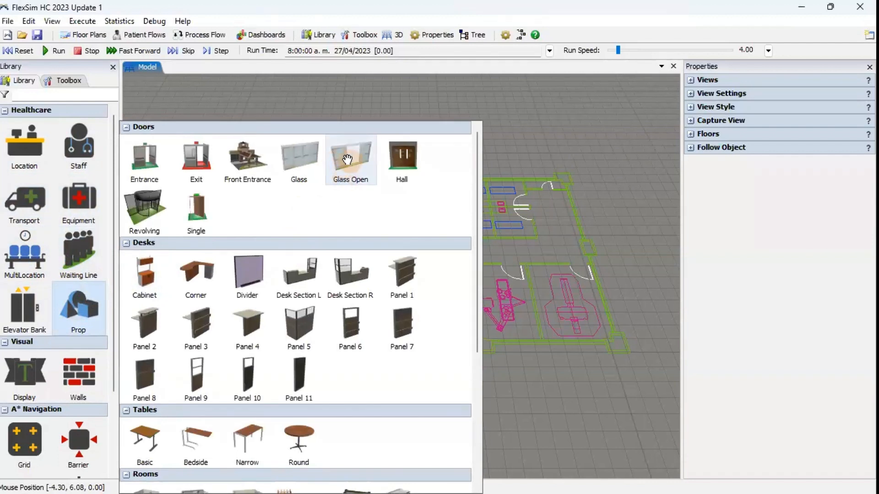
drag(347, 162, 298, 182)
right_drag(252, 184, 286, 185)
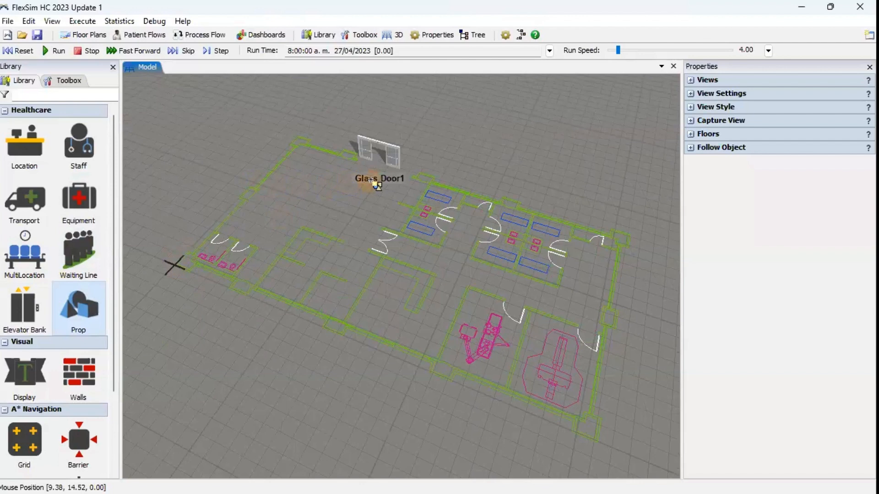
scroll(353, 297, up, 5)
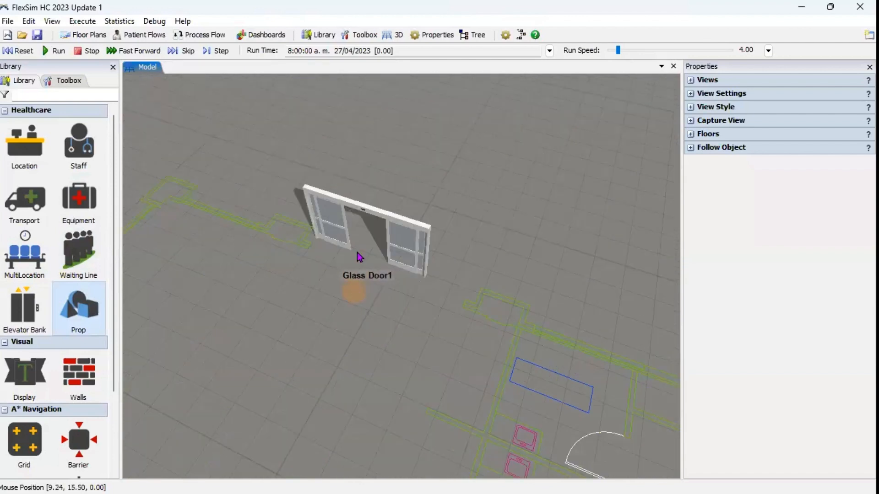
click(406, 268)
drag(410, 257, 408, 270)
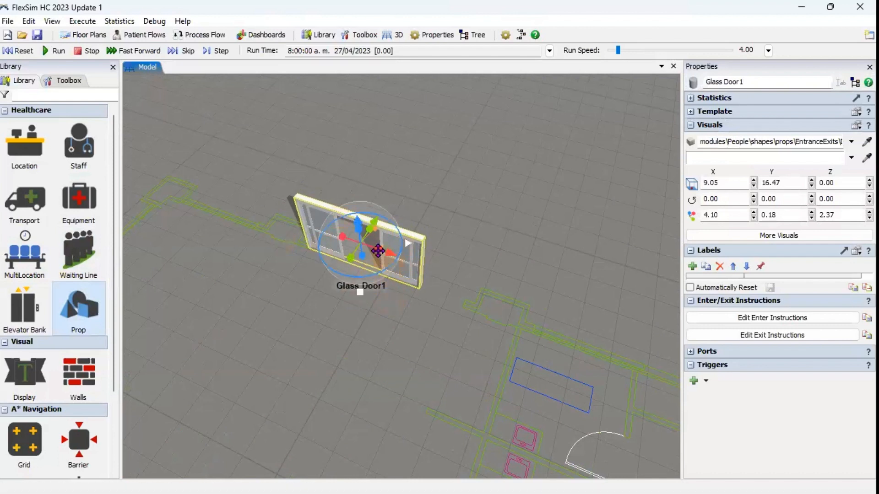
Stretch the glass door along X to a width of about 5.51 so it fills the entrance gap.
click(375, 322)
right_drag(380, 315, 397, 232)
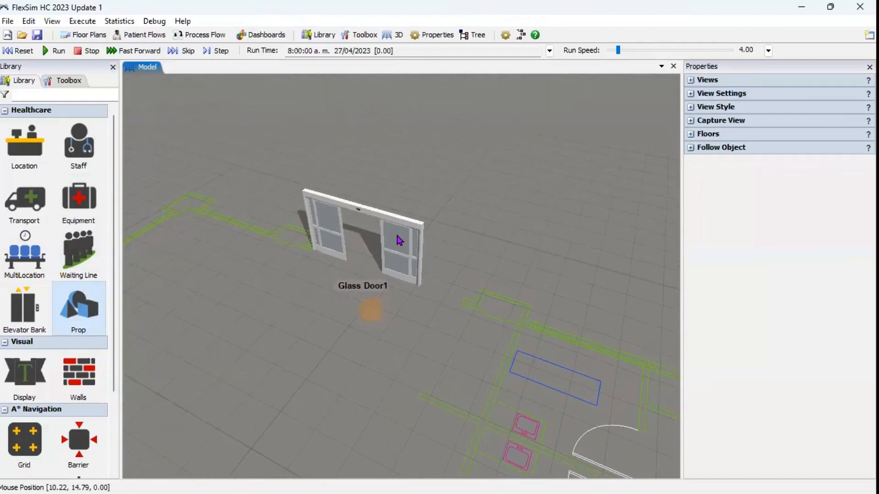
click(396, 233)
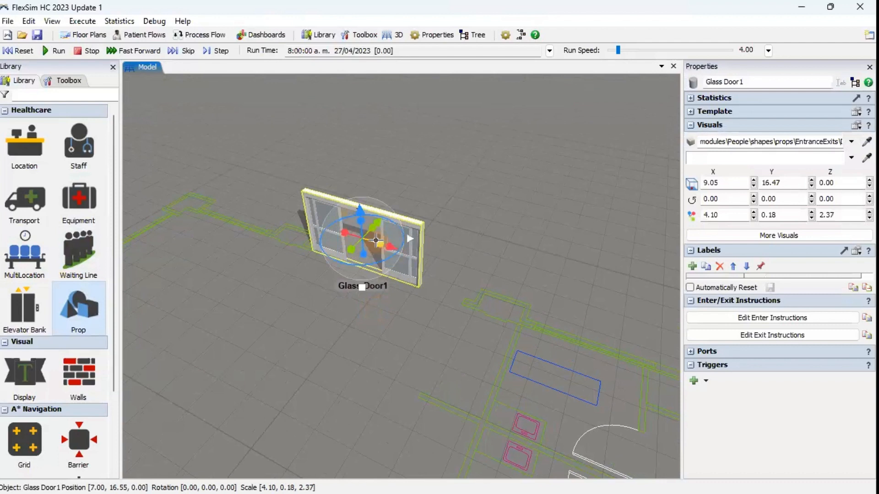
drag(379, 244, 421, 262)
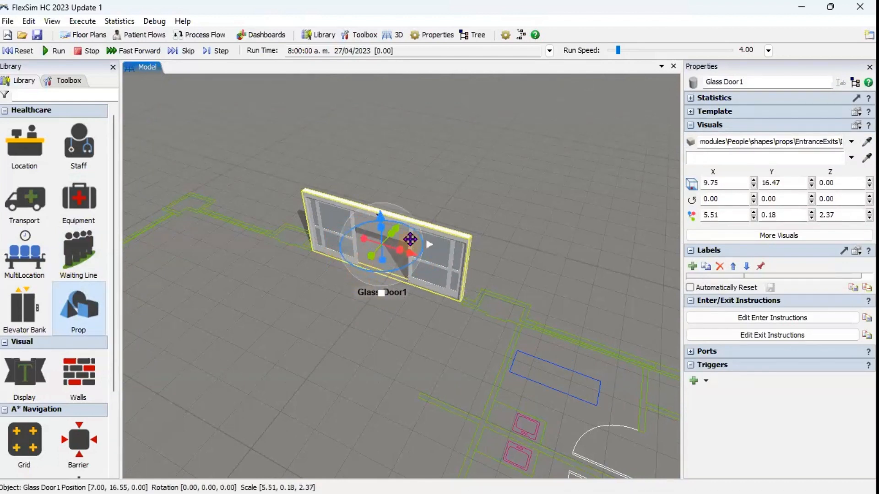
mouse_move(351, 263)
mouse_down()
mouse_move(370, 273)
mouse_move(402, 269)
mouse_move(353, 269)
mouse_up()
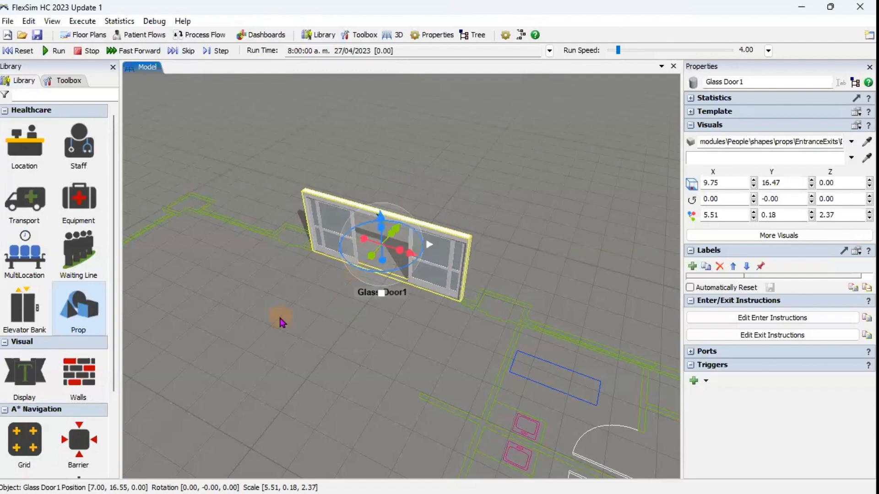
click(281, 317)
Collapse the glass door's Visuals, Labels, Enter/Exit Instructions and Triggers property sections and rename the door Entrada.
click(347, 220)
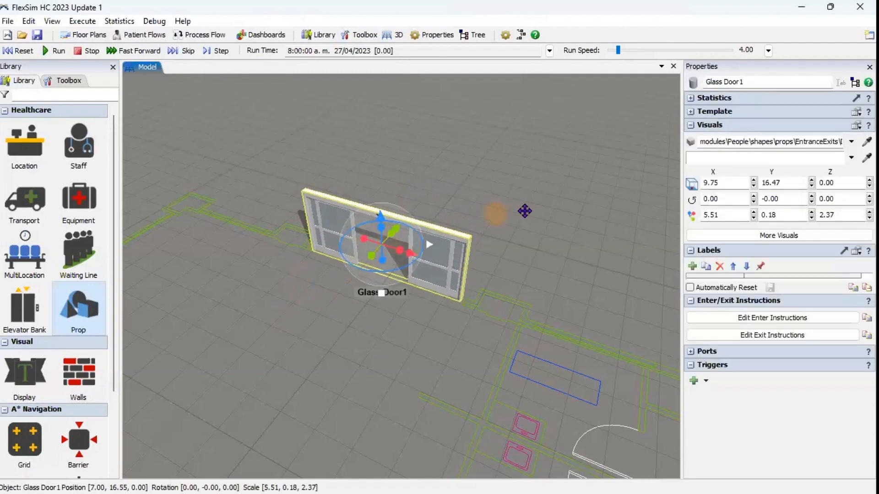
click(691, 126)
click(691, 139)
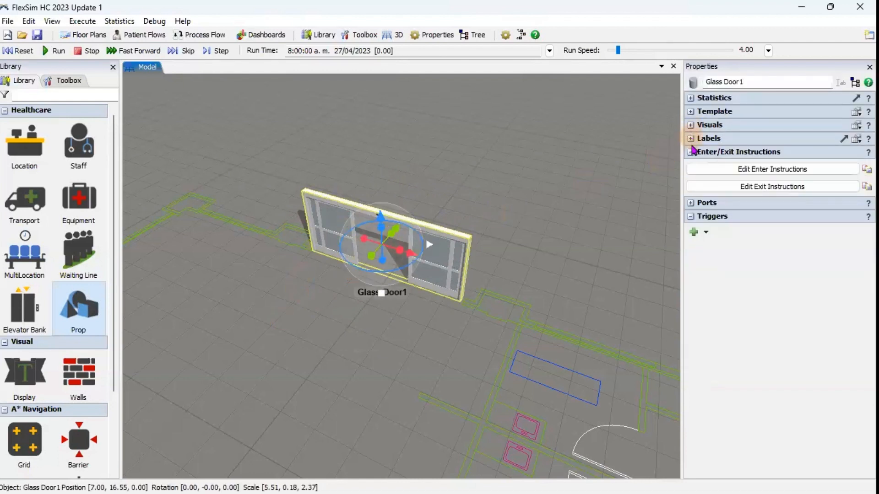
click(691, 152)
click(691, 179)
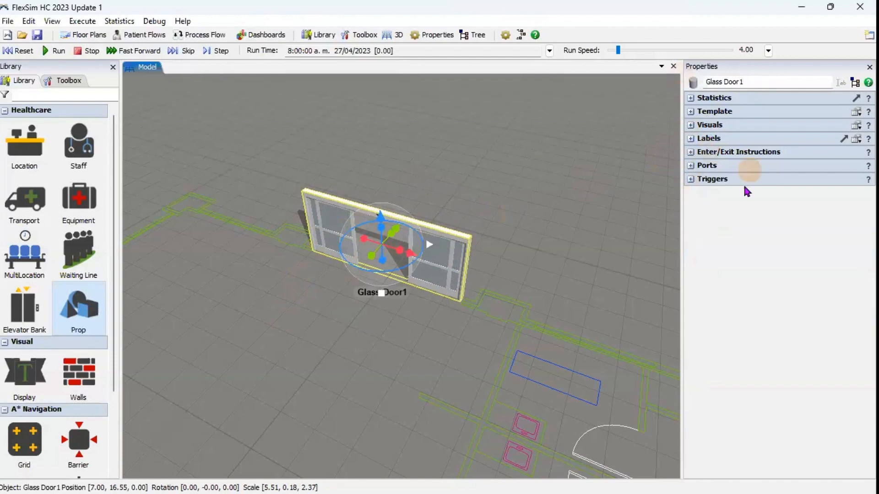
drag(757, 81, 694, 82)
text(Entrada)
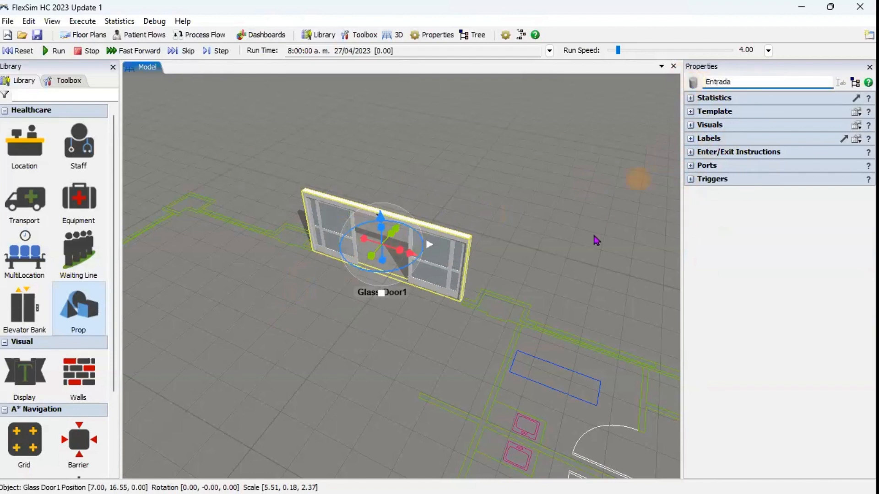
click(529, 290)
Add a Chairs multi-location in the corner of the large waiting area beside the Entrada door.
drag(401, 371, 434, 283)
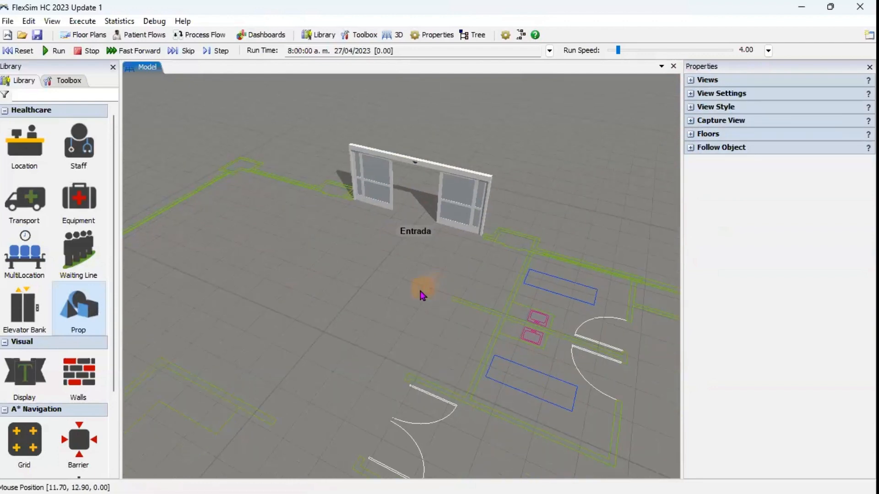
right_drag(418, 295, 284, 268)
mouse_move(362, 360)
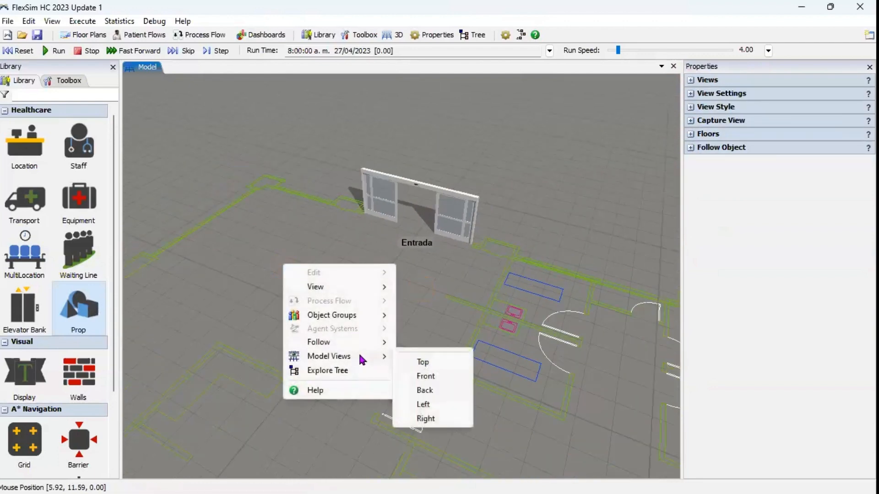
click(405, 362)
drag(316, 329, 385, 289)
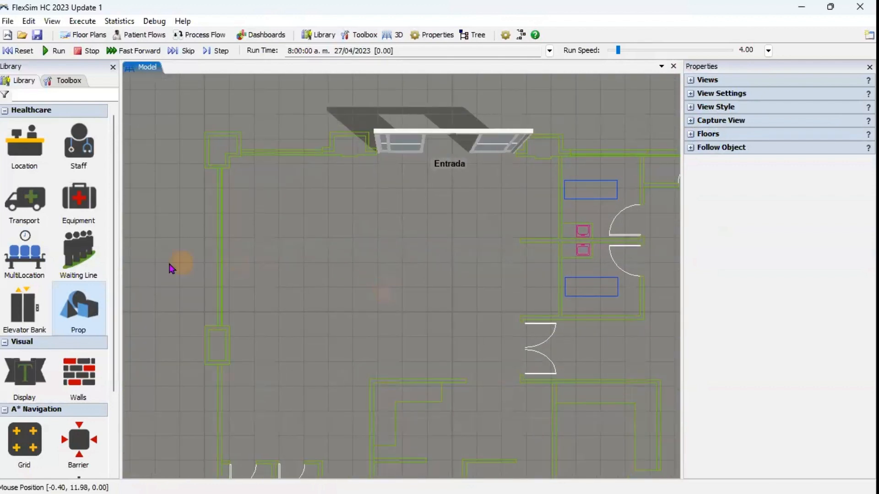
mouse_move(20, 251)
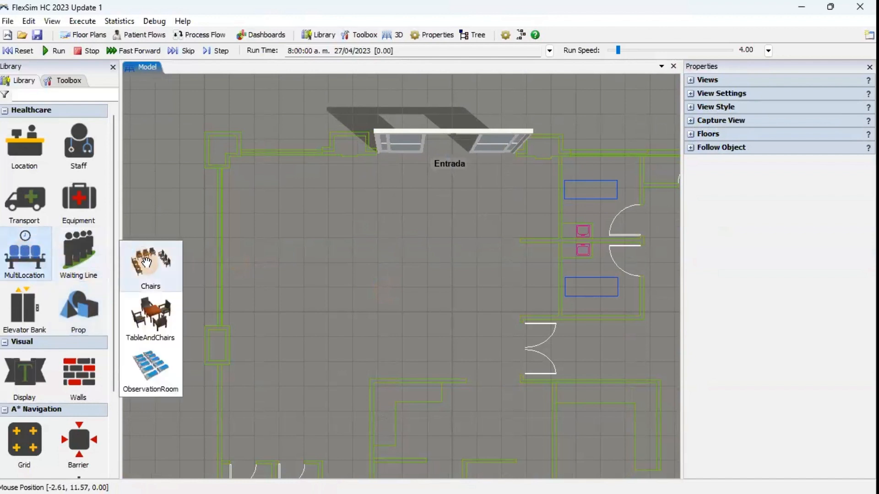
drag(147, 262, 239, 180)
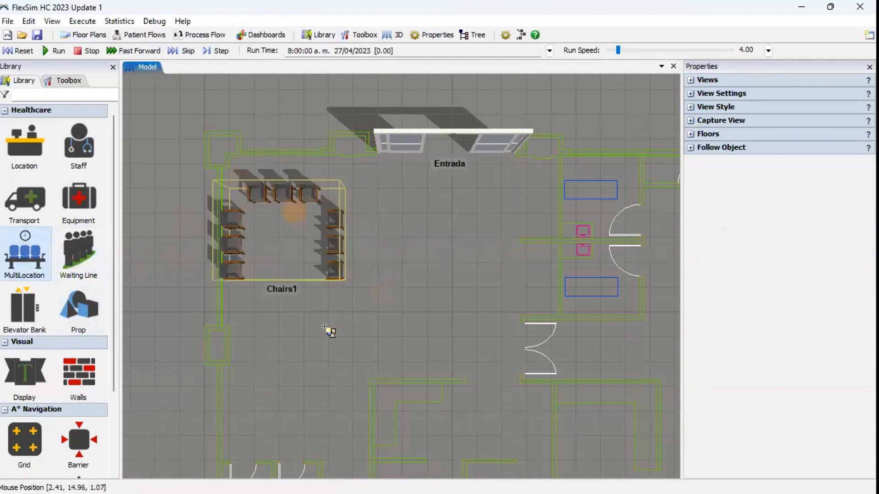
Shift the group of chairs inside the waiting area's wall and rotate it 90 degrees about Z.
click(235, 243)
mouse_move(232, 273)
mouse_down()
mouse_move(251, 274)
mouse_move(244, 270)
mouse_move(252, 301)
mouse_move(254, 247)
mouse_move(241, 317)
mouse_move(249, 261)
mouse_move(261, 278)
mouse_move(246, 281)
mouse_up()
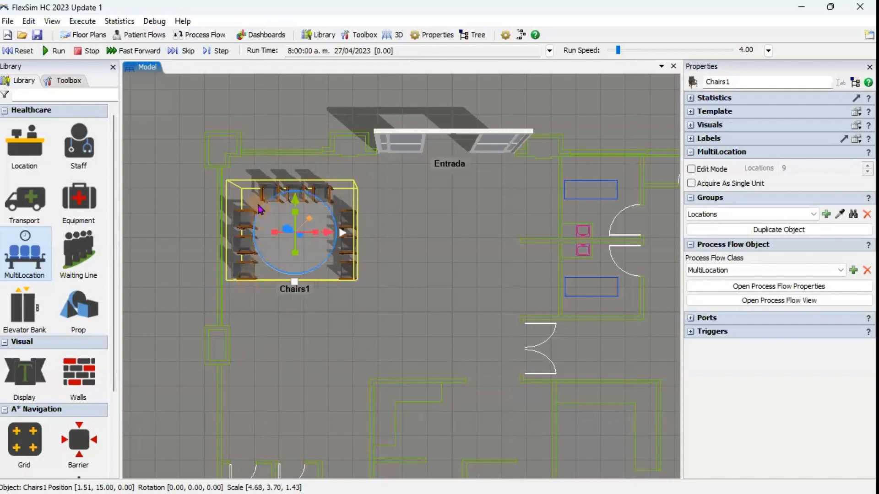
drag(259, 210, 276, 273)
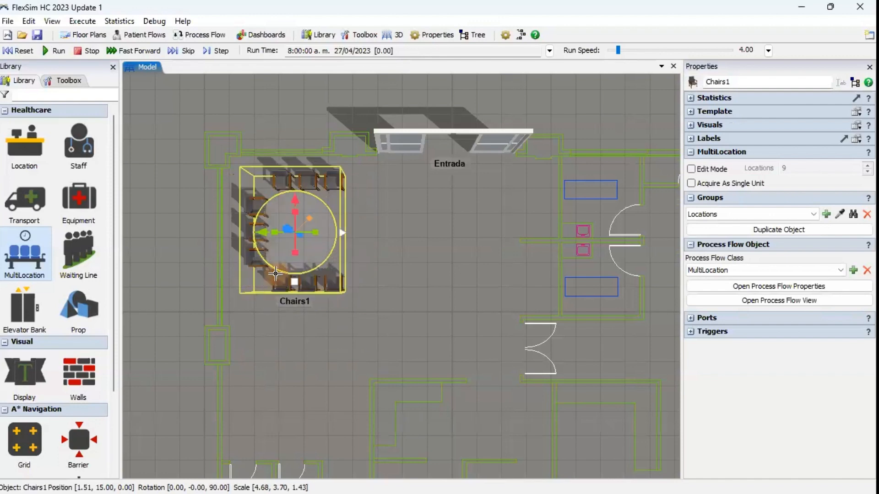
click(379, 315)
right_drag(379, 314, 363, 285)
click(315, 244)
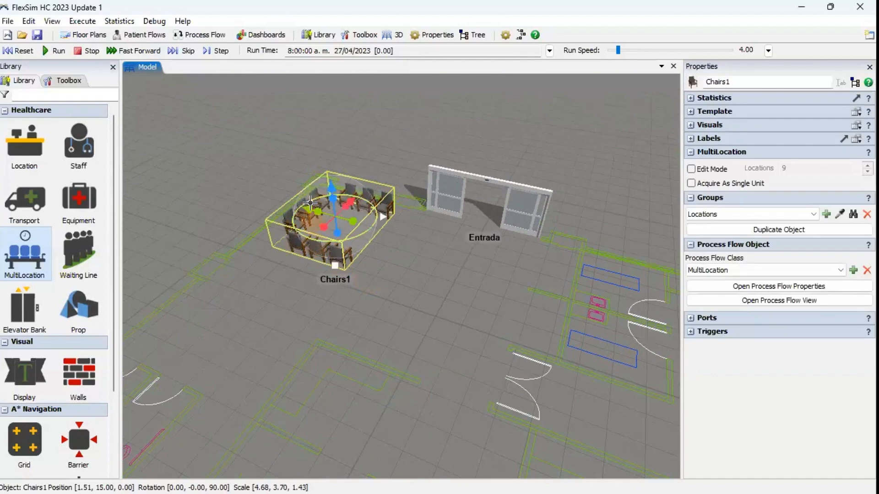
click(388, 280)
Add a Registration location in the corner of the small reception room, over its counter outline.
right_click(389, 282)
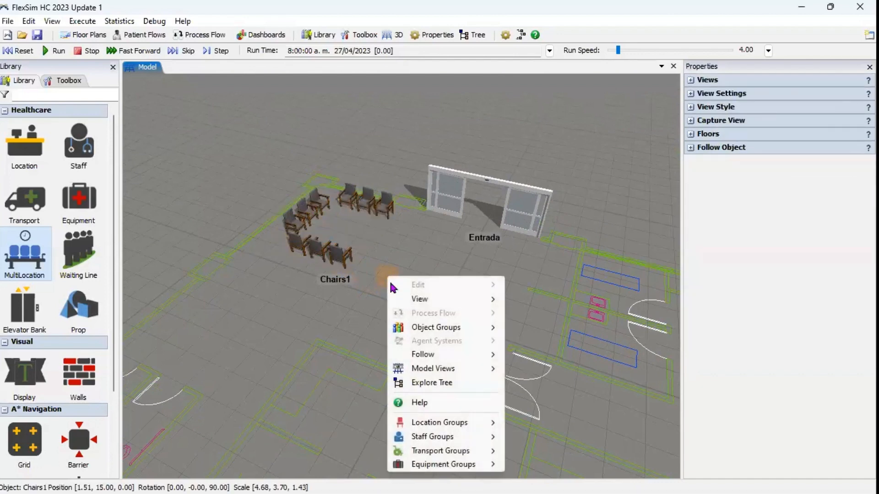
mouse_move(469, 368)
click(525, 372)
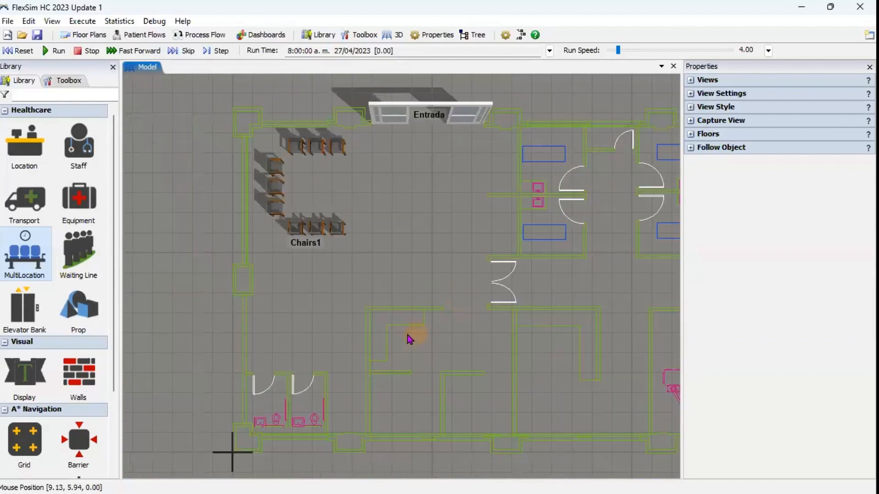
scroll(396, 338, up, 5)
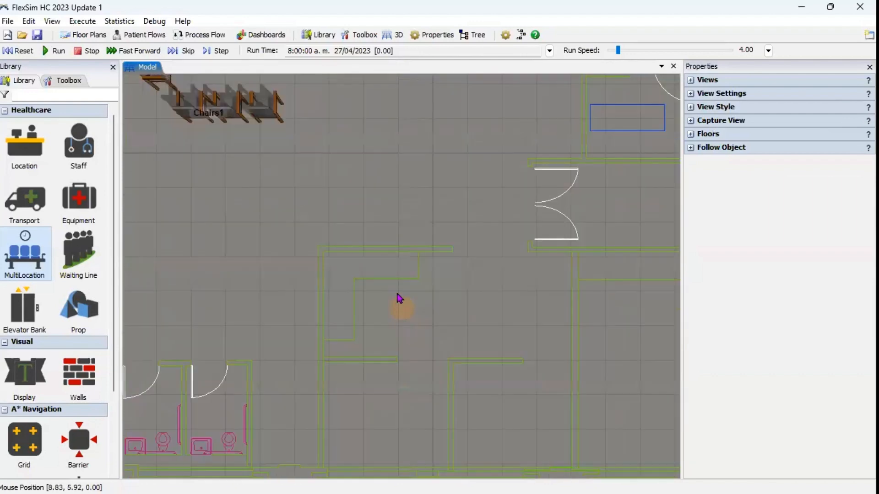
drag(422, 310, 385, 314)
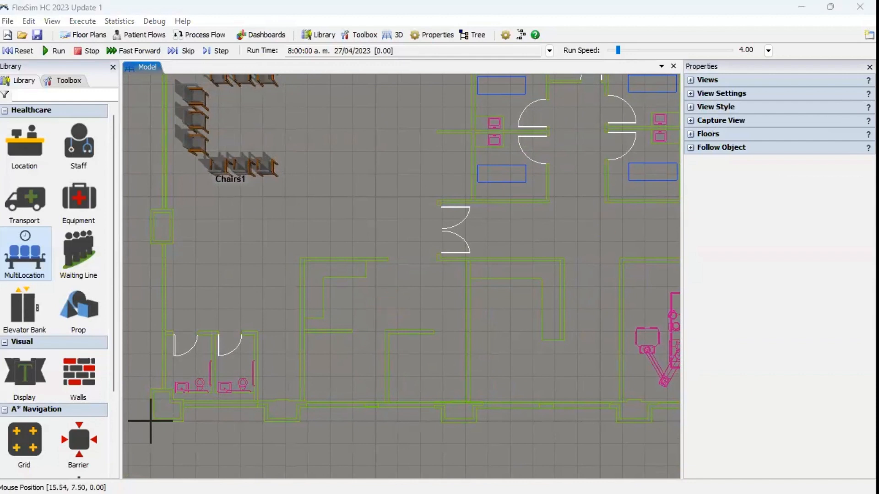
click(33, 152)
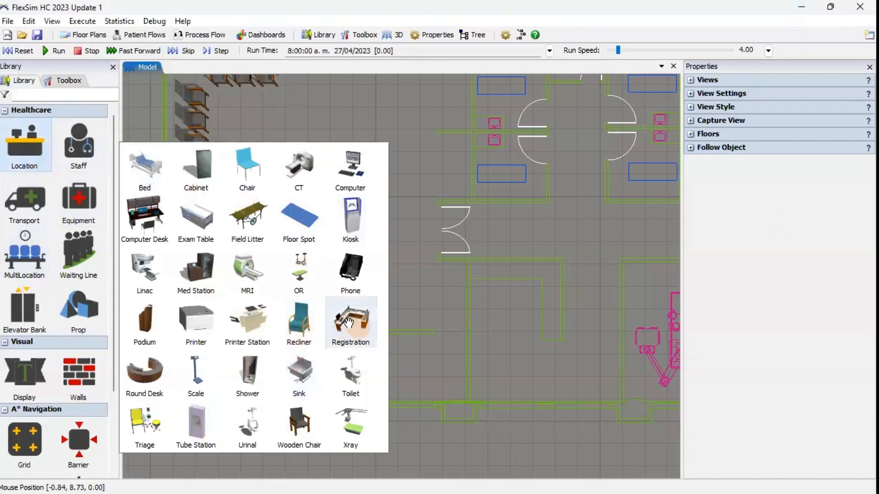
drag(350, 325, 312, 271)
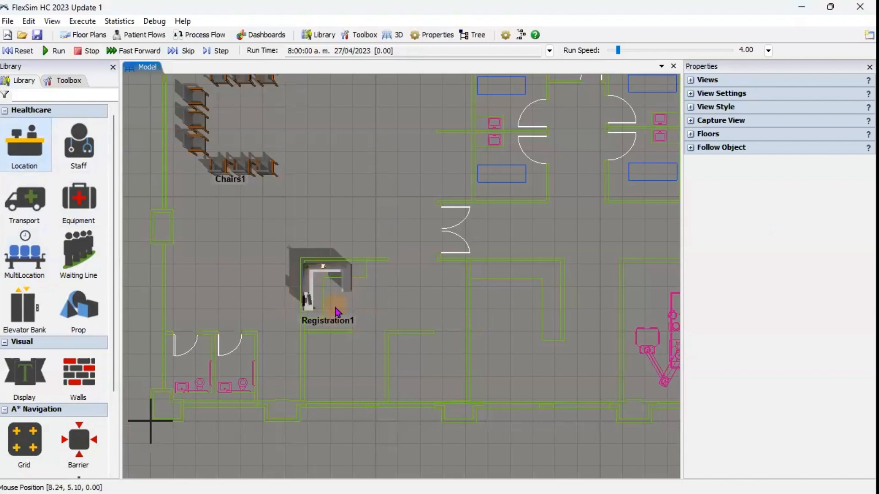
Position the registration desk against the reception room's walls and resize it to fit the drawn counter outline.
scroll(336, 311, up, 5)
click(270, 234)
drag(270, 233, 286, 234)
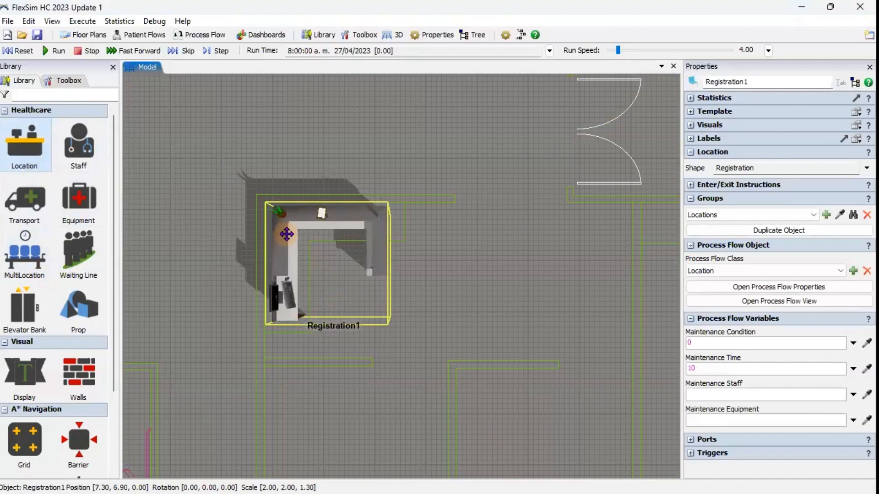
drag(353, 265, 335, 292)
click(447, 289)
scroll(392, 283, down, 2)
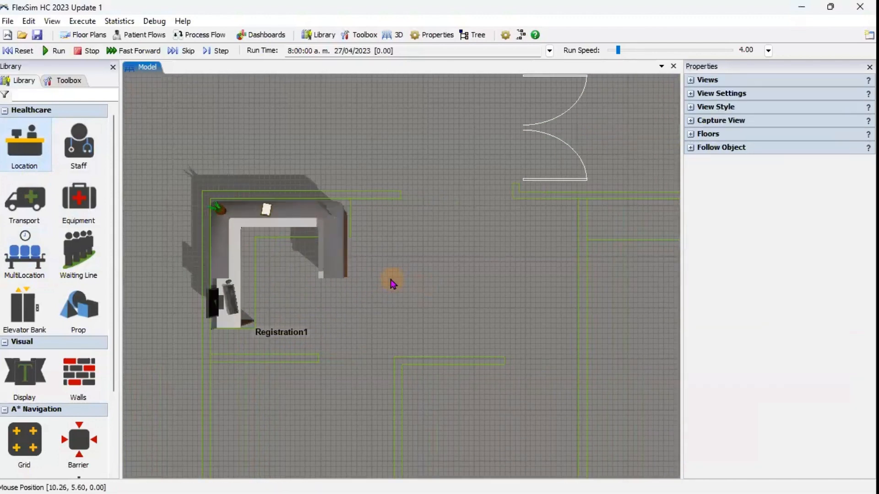
Add a Triage location in each of the two small rooms next to the registration desk.
scroll(394, 284, down, 3)
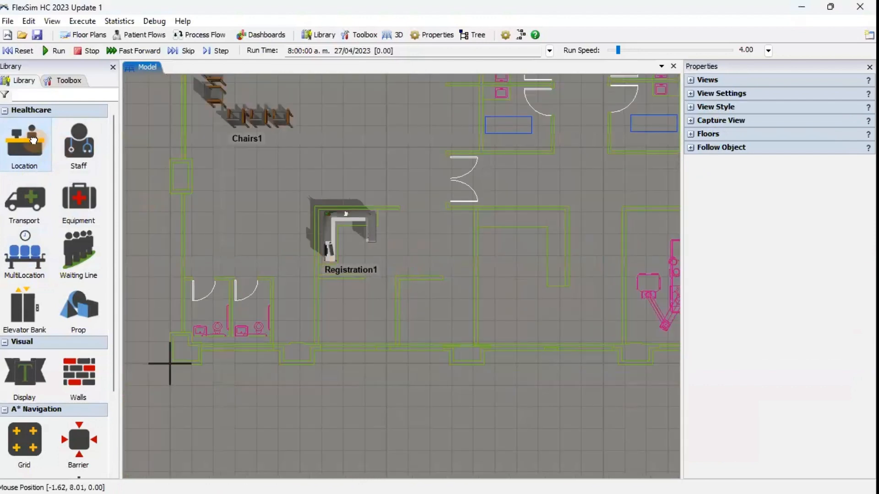
click(32, 138)
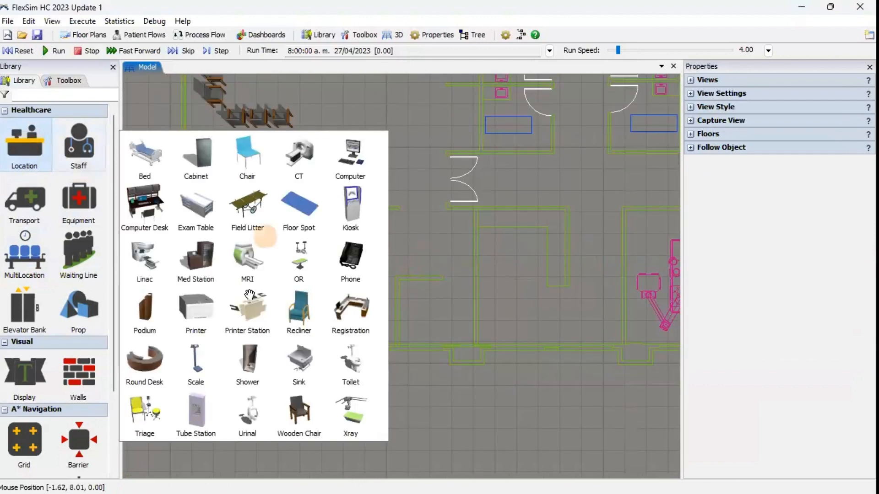
click(143, 414)
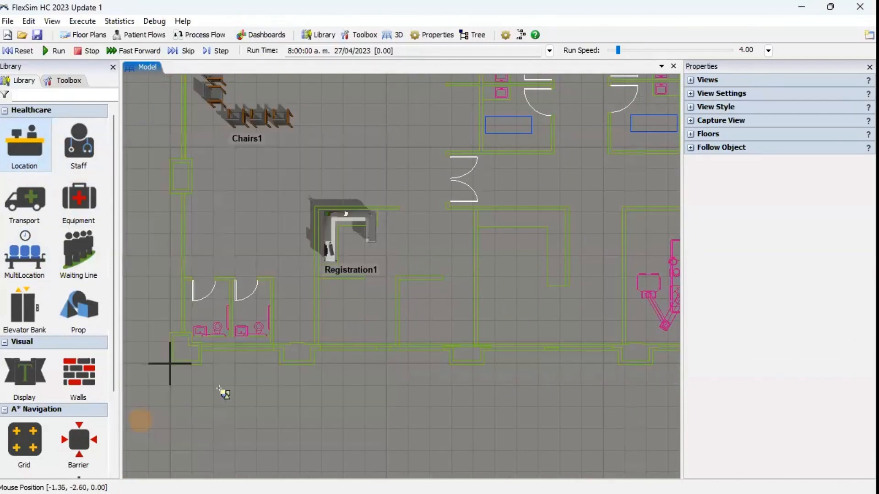
click(340, 309)
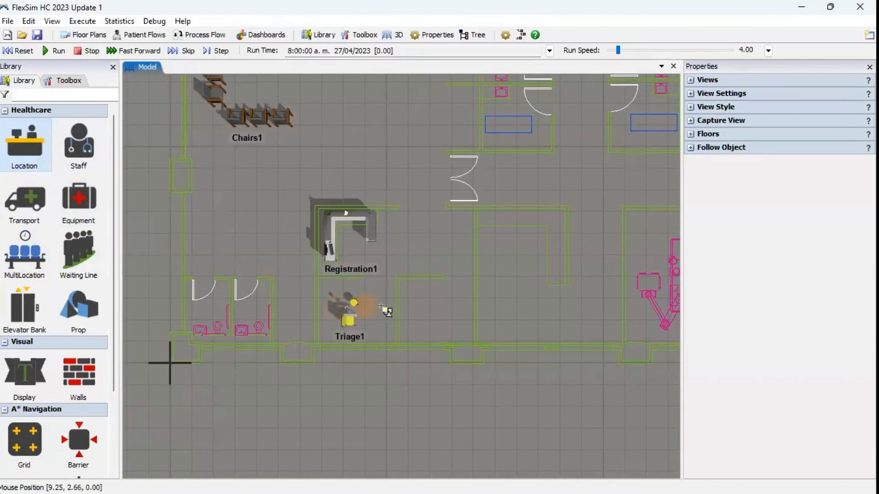
click(428, 308)
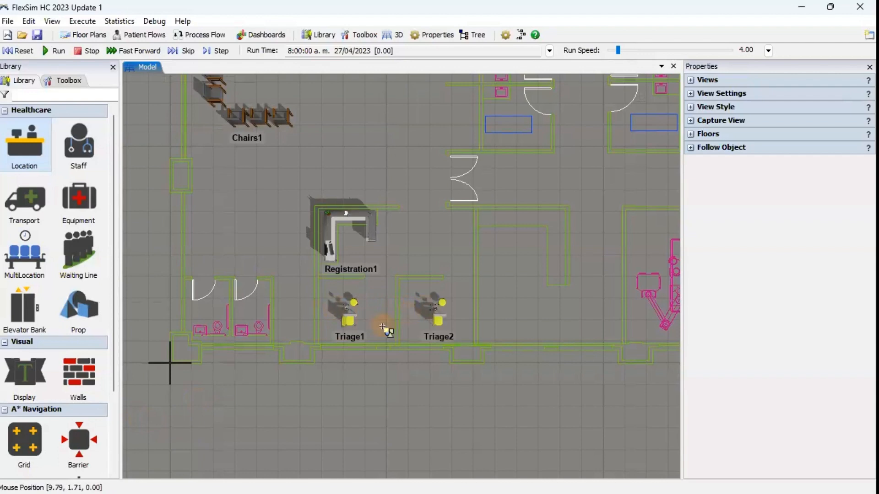
Shift the second triage station closer to the wall between the two triage rooms.
right_drag(394, 362, 366, 325)
scroll(381, 280, up, 3)
scroll(381, 280, up, 2)
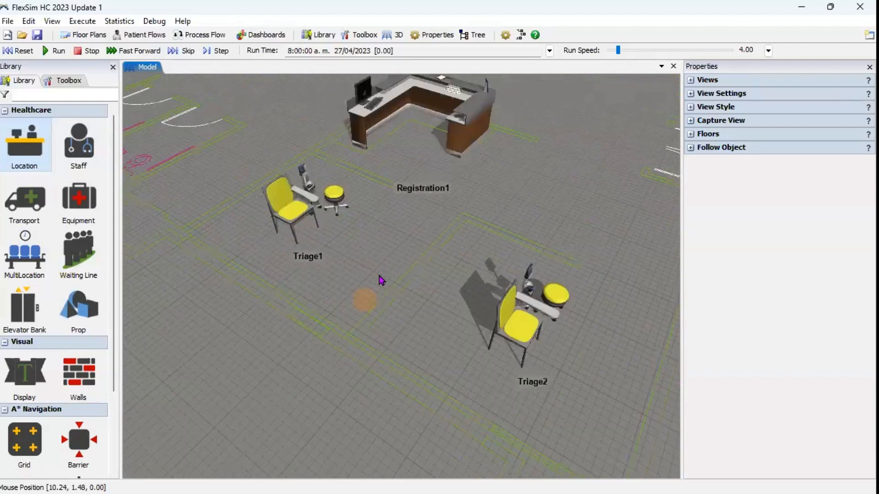
scroll(330, 314, up, 3)
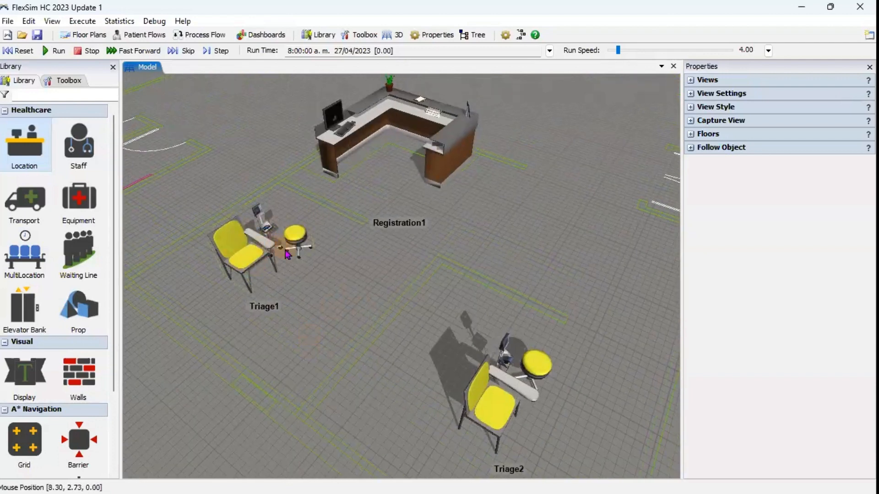
drag(476, 395, 352, 330)
drag(255, 265, 252, 265)
click(310, 308)
right_click(323, 315)
click(283, 320)
scroll(311, 322, down, 6)
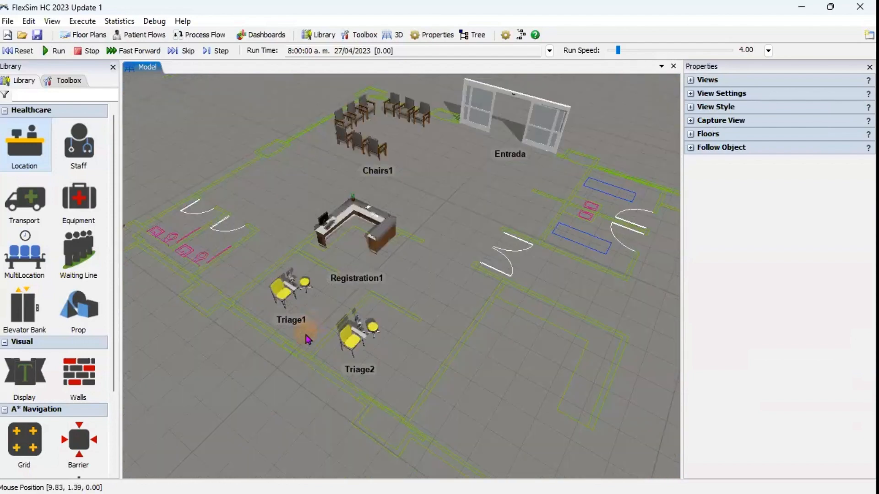
Add an RN (Female) staff member between the registration desk and the nearby double doors.
right_drag(332, 341, 429, 245)
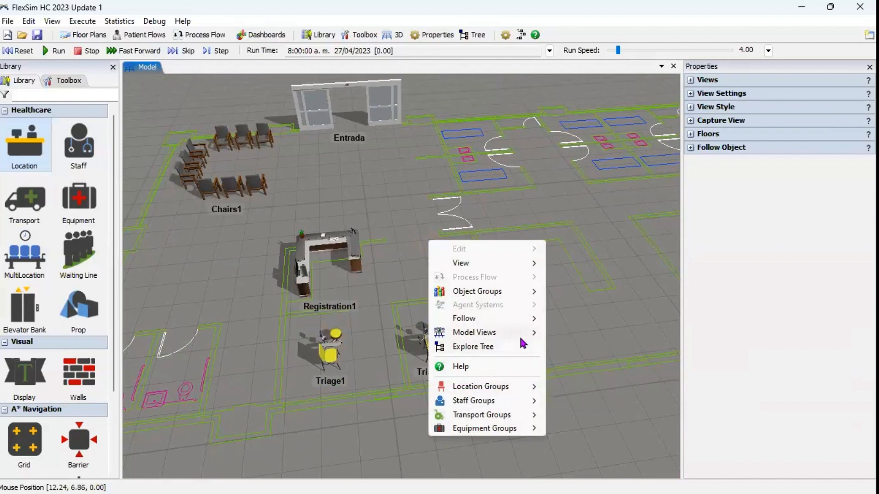
mouse_move(521, 338)
click(579, 336)
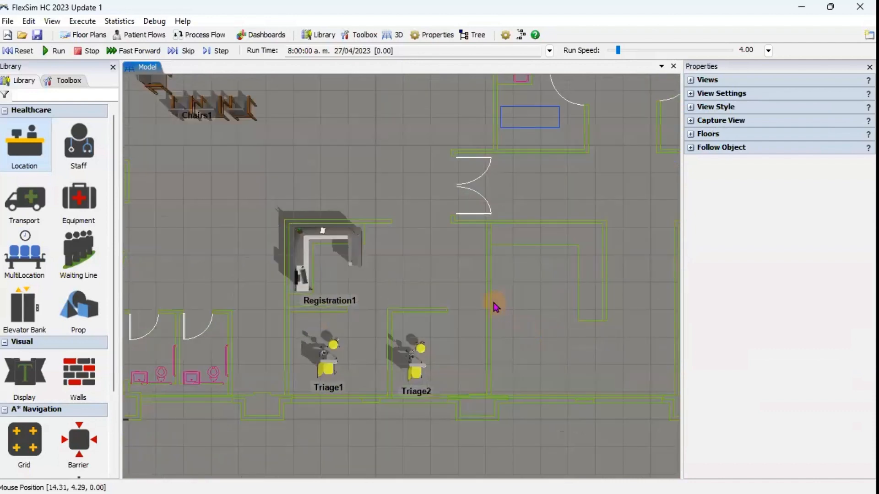
scroll(491, 308, down, 5)
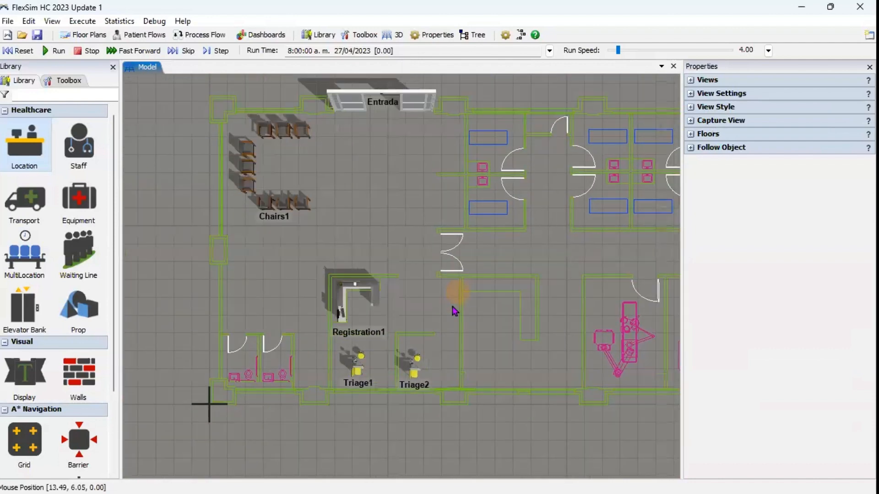
drag(429, 318, 425, 318)
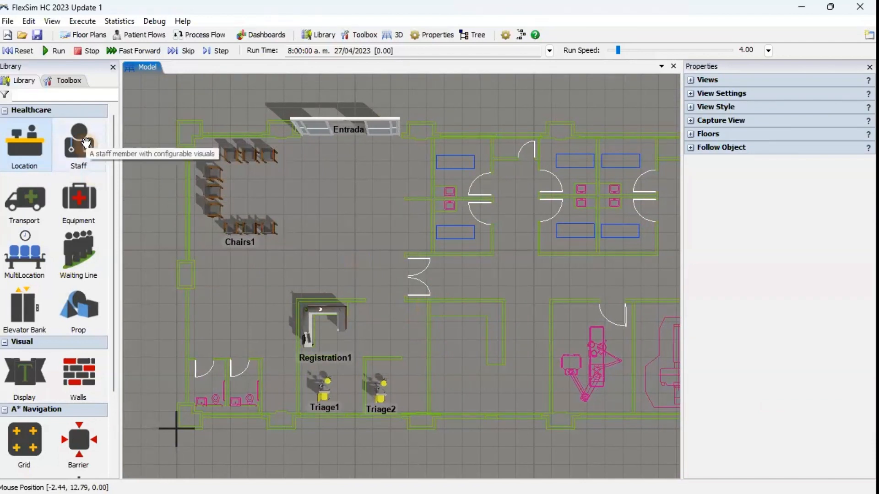
click(98, 146)
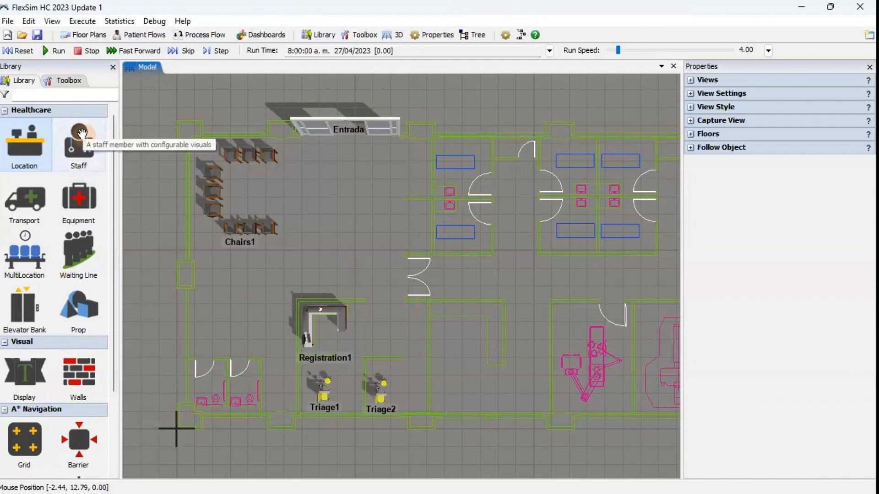
click(80, 139)
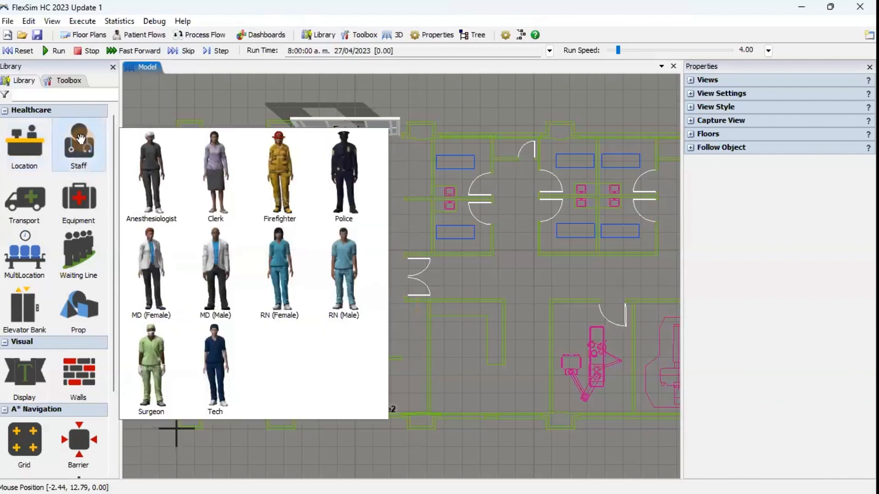
click(277, 270)
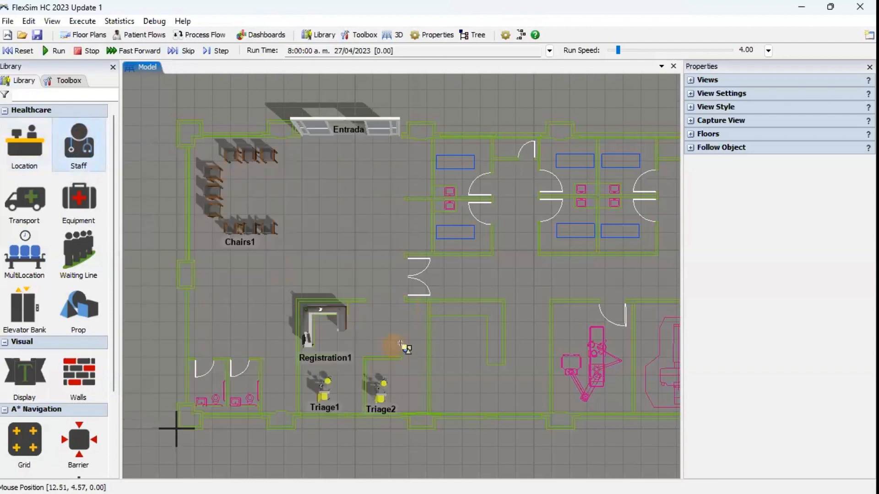
click(397, 316)
click(394, 326)
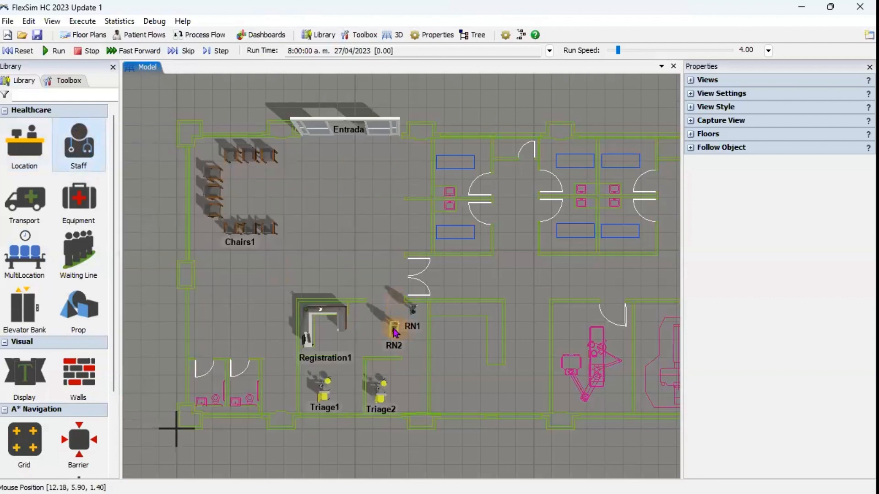
click(405, 342)
key(Delete)
Add an RN (Male) staff member in the corridor beside the female nurse, near the second triage room.
scroll(380, 329, up, 3)
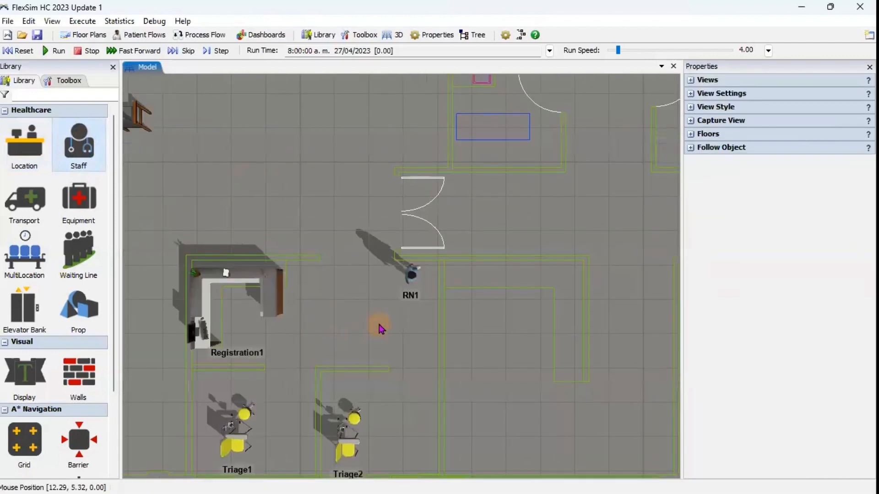
click(82, 153)
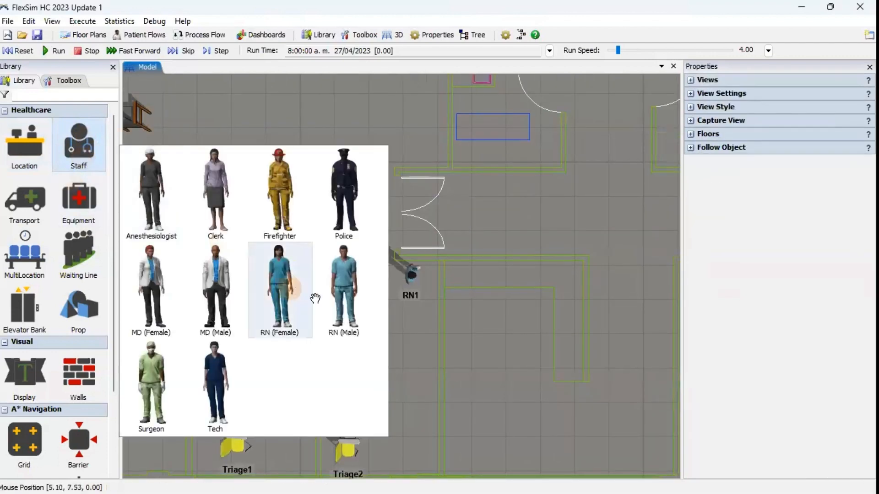
drag(341, 295, 408, 343)
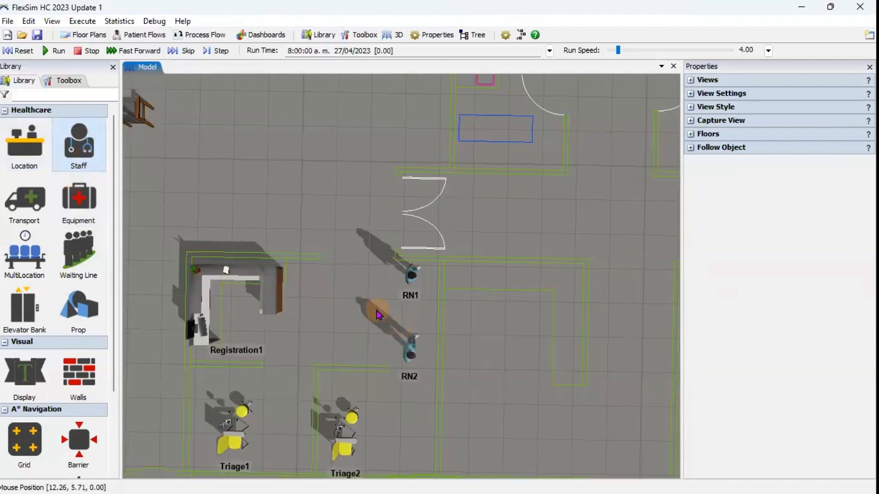
Rotate both nurses about Z so they face toward the registration desk side.
scroll(378, 315, up, 4)
right_drag(443, 308, 440, 262)
click(441, 262)
drag(441, 262, 481, 276)
click(373, 360)
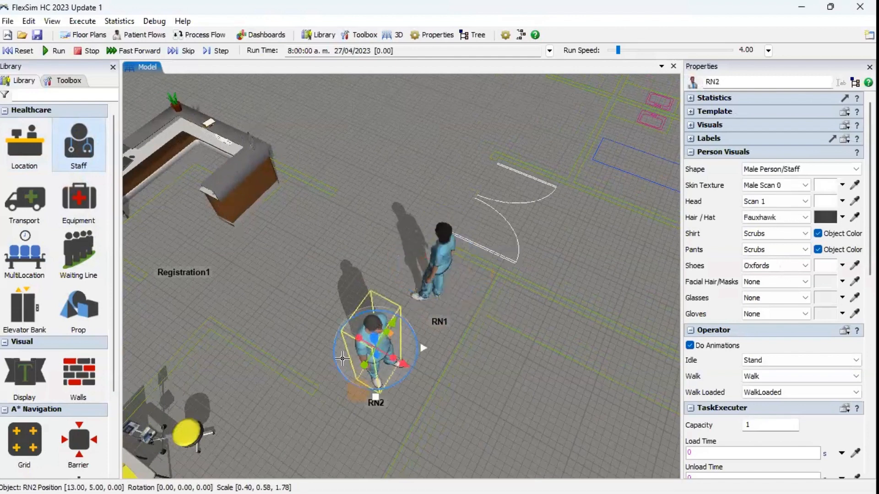
drag(333, 352, 439, 332)
click(441, 323)
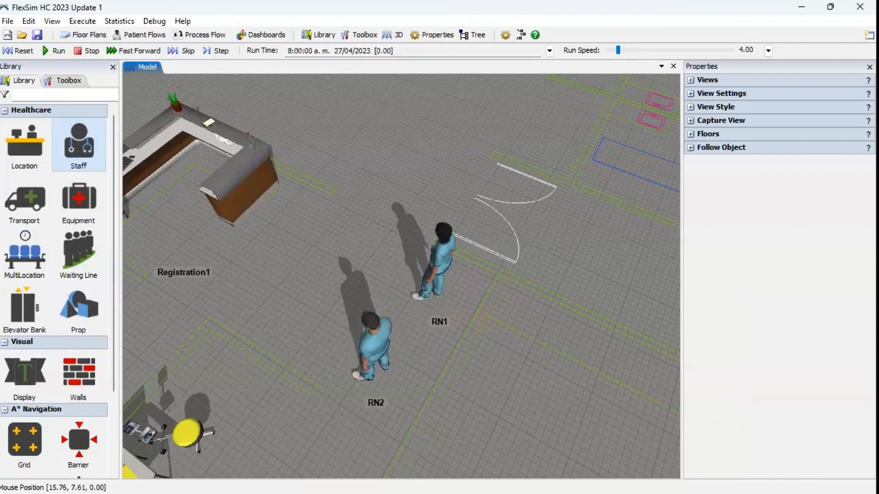
Add a Clerk inside the registration counter and rotate the figure 90 degrees about Z.
scroll(515, 261, down, 5)
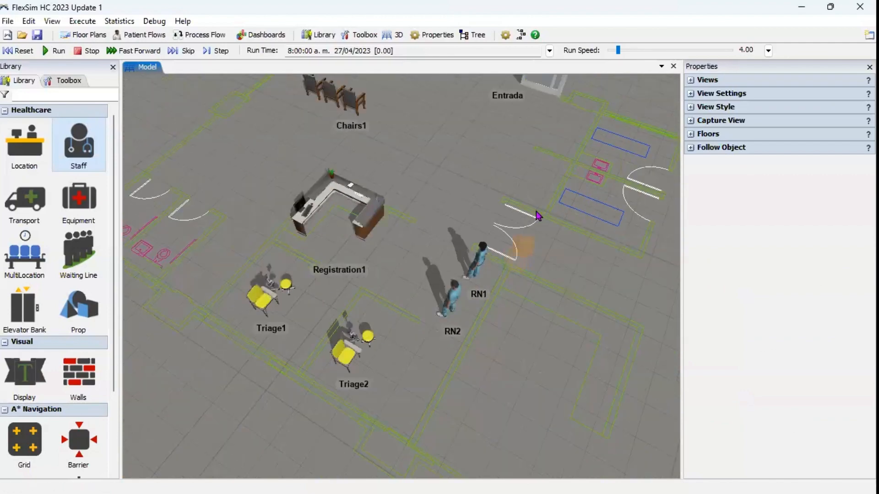
scroll(498, 242, down, 2)
scroll(512, 231, down, 2)
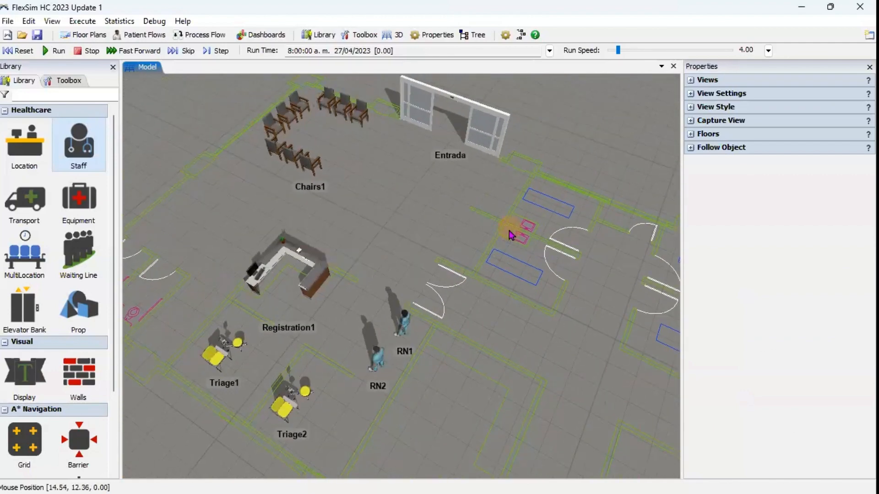
scroll(339, 315, up, 5)
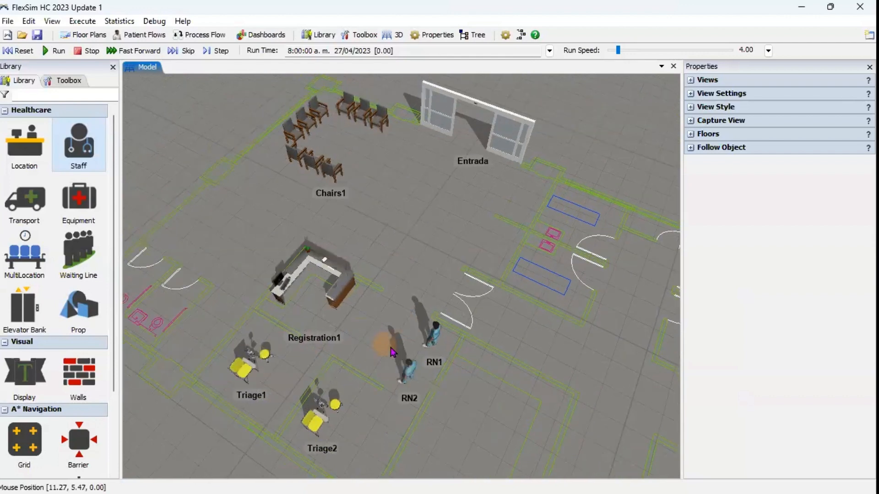
scroll(330, 312, up, 3)
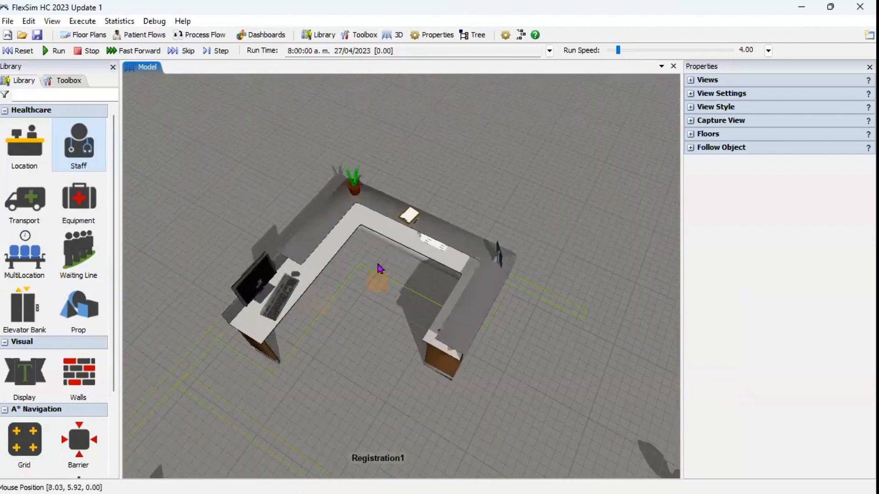
mouse_move(76, 145)
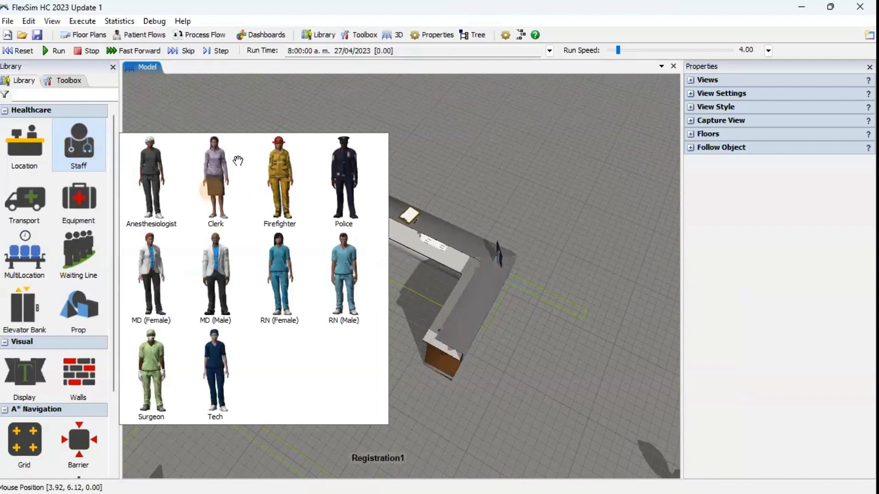
drag(222, 172, 364, 298)
click(362, 298)
right_drag(362, 297, 383, 313)
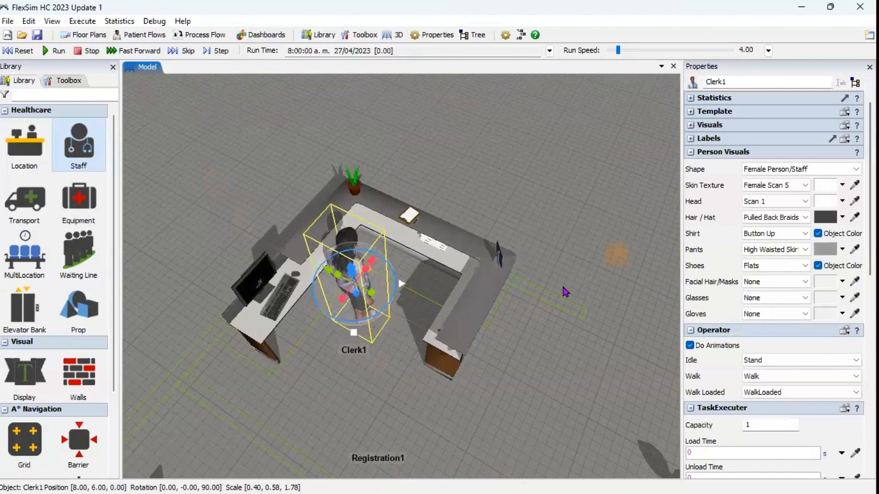
click(562, 283)
Select the registration desk in top view and collapse its Location, Groups, Process Flow Object and Process Flow Variables property sections.
scroll(562, 284, down, 6)
right_drag(568, 275, 453, 207)
mouse_move(545, 298)
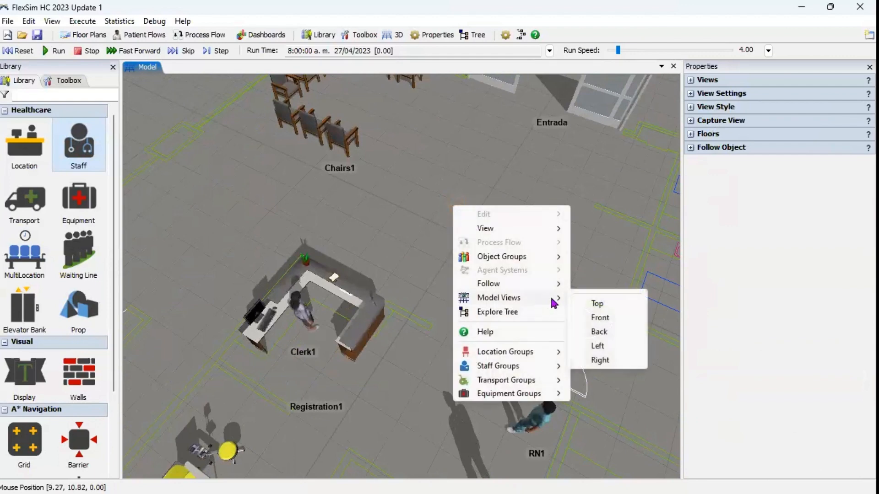
click(587, 301)
scroll(479, 248, down, 5)
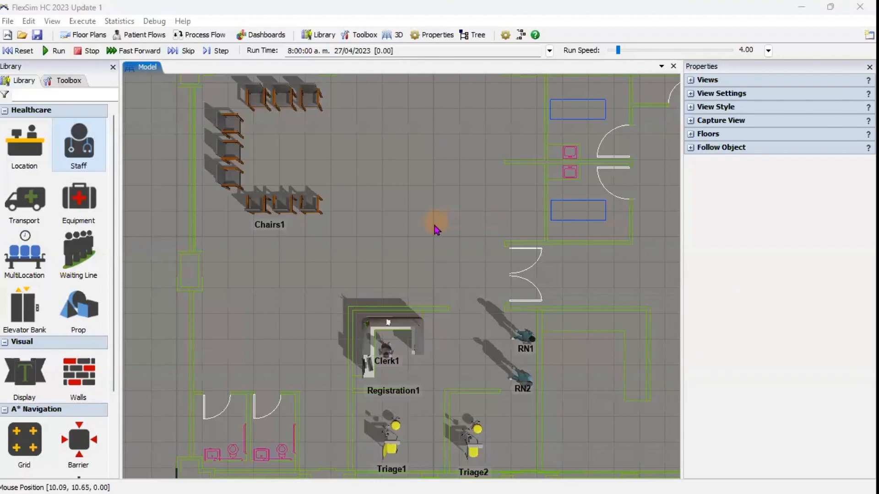
scroll(428, 231, down, 1)
scroll(427, 234, down, 1)
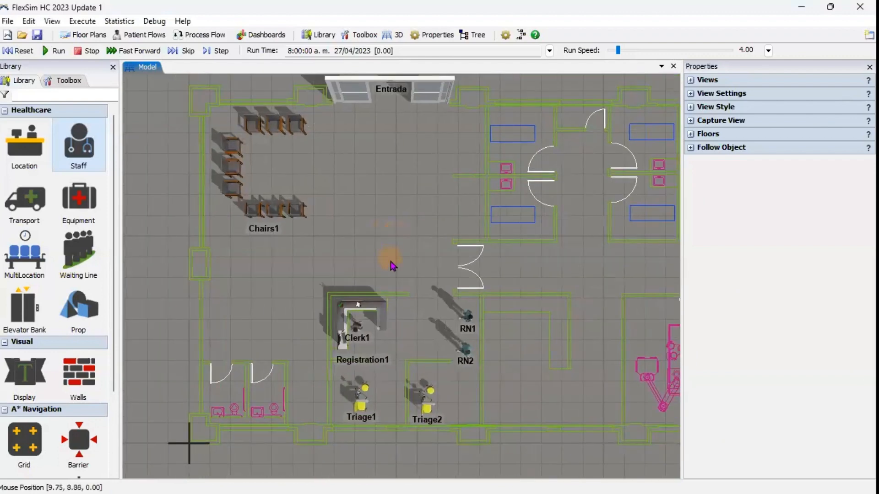
click(383, 312)
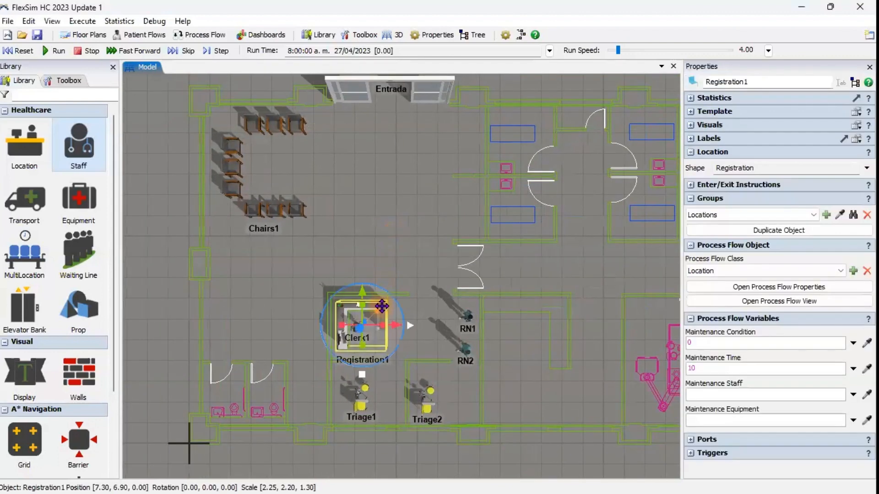
click(691, 198)
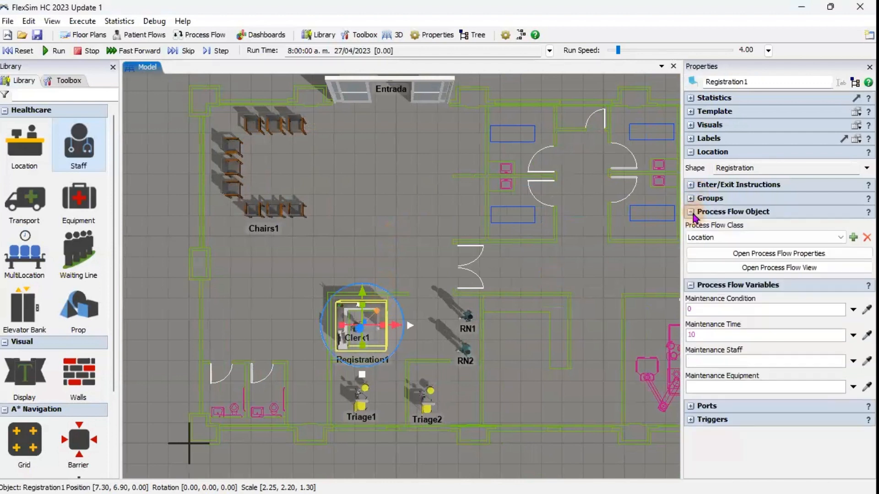
click(692, 212)
click(691, 225)
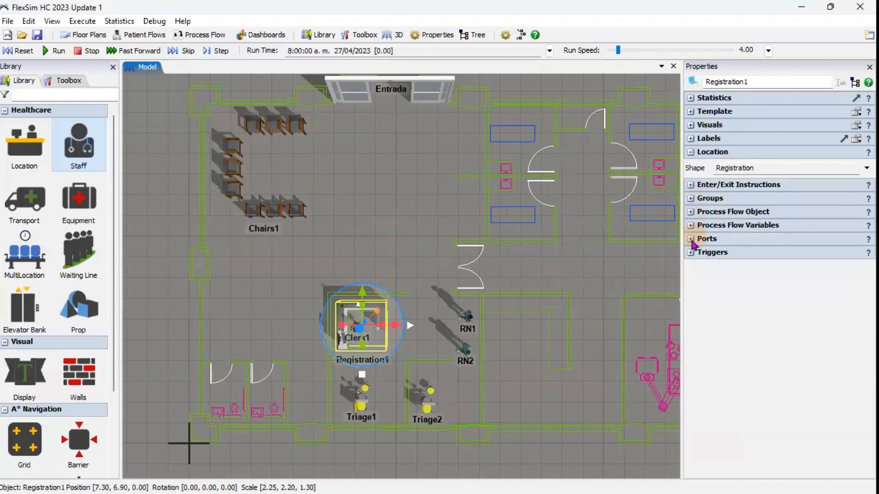
click(691, 152)
Rename the registration desk as Registro.
drag(767, 82, 726, 82)
text(o)
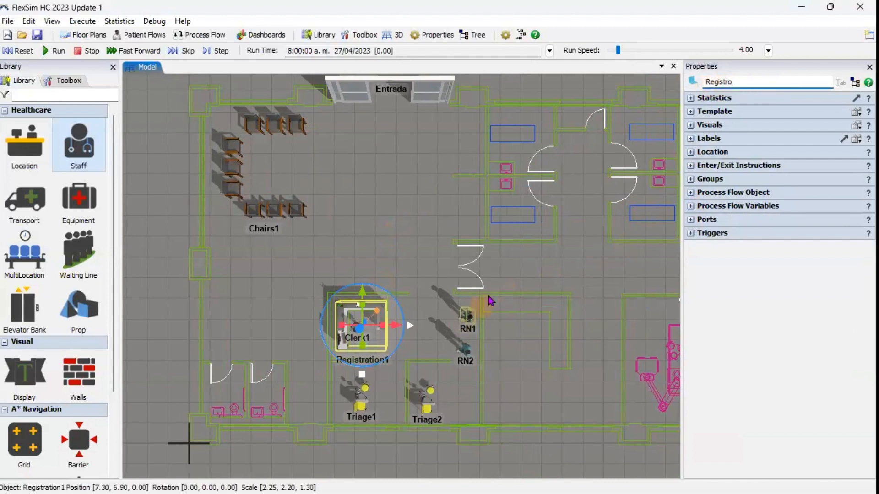
click(504, 286)
Collapse the waiting chairs' MultiLocation properties and rename the chairs as SalaDeEspera.
click(272, 208)
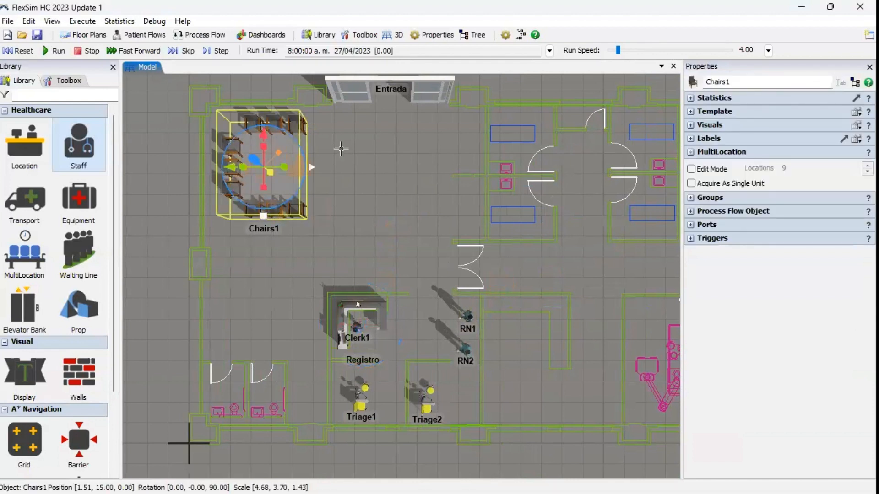
click(702, 152)
drag(734, 82, 694, 83)
text(Sala)
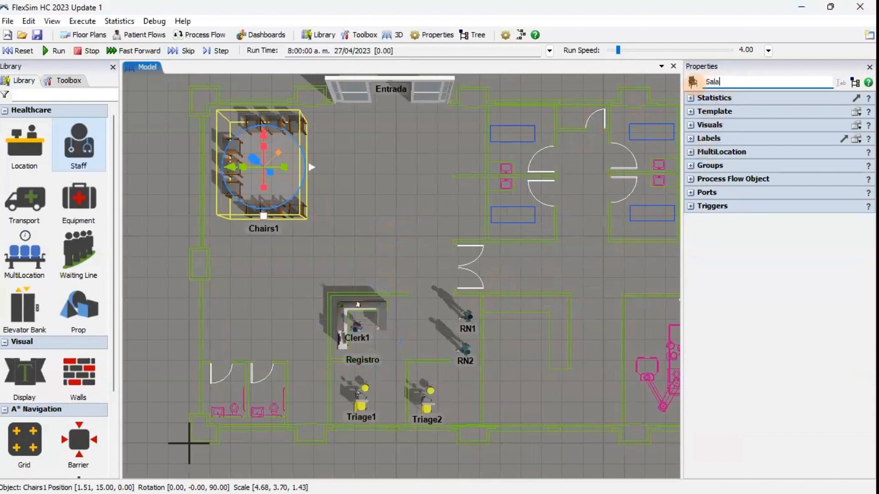
text(DeEspera)
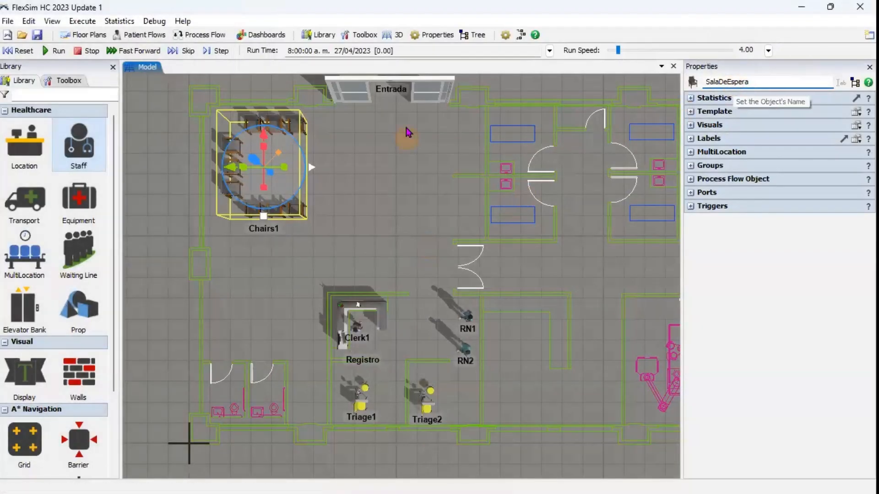
click(425, 93)
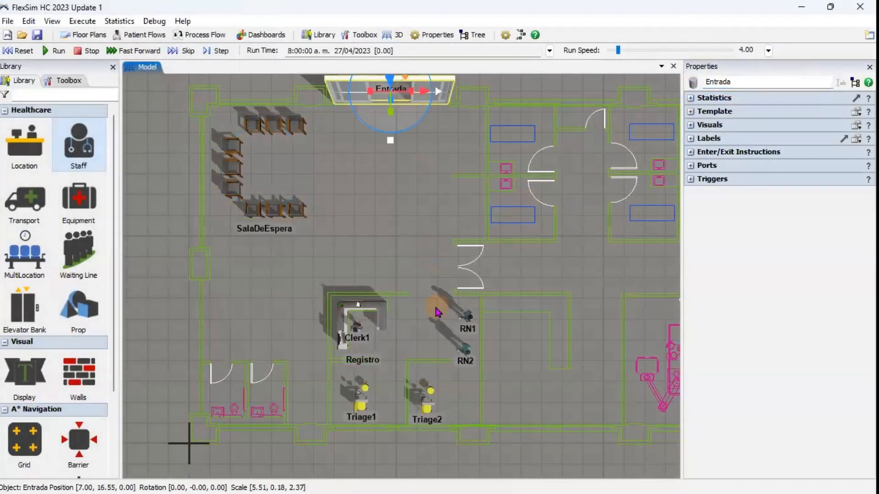
Rename the female nurse RN1 as Enfermera.
click(467, 321)
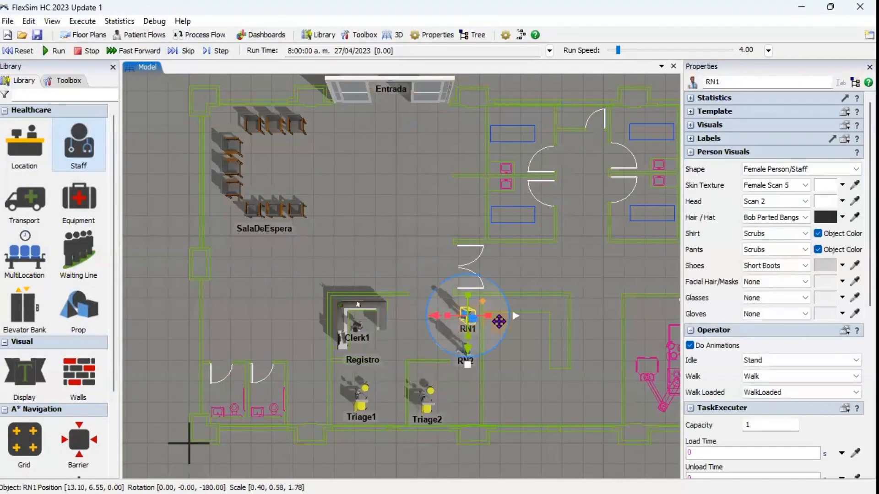
drag(734, 82, 691, 86)
text(Enfere)
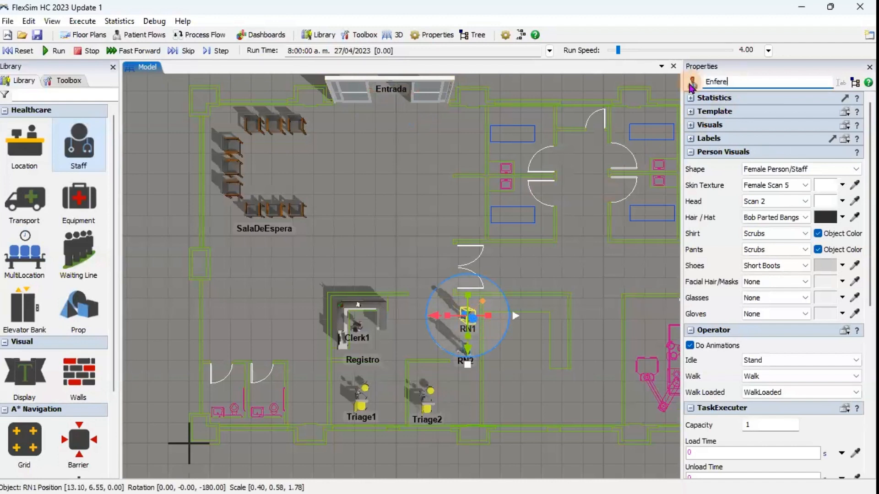
key(BackSpace)
text(mera)
drag(739, 81, 717, 82)
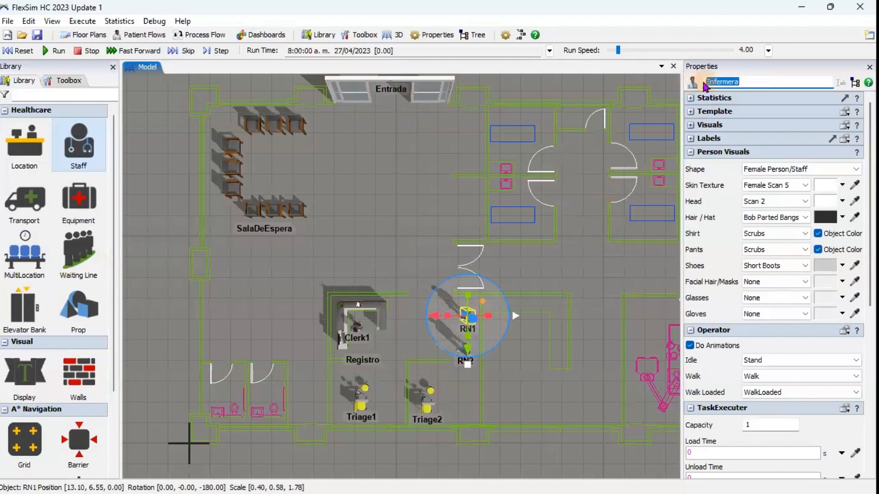
key(Return)
click(489, 375)
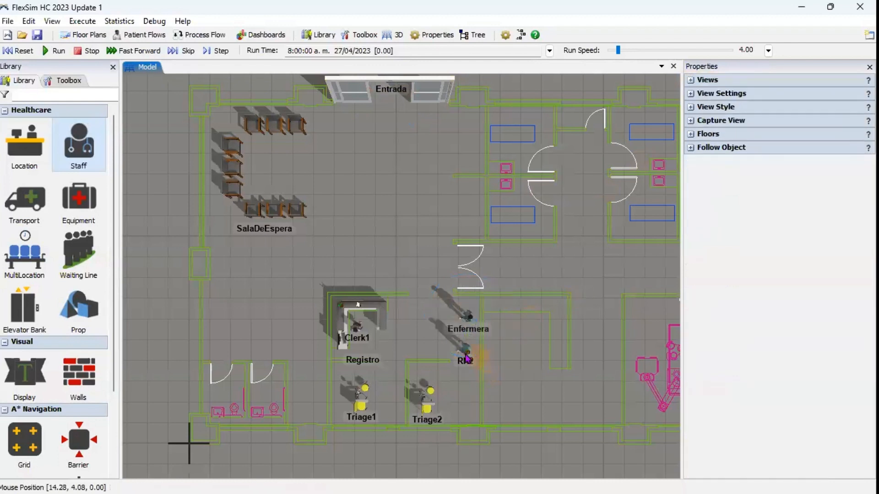
Rename the male nurse RN2 as Enfermero.
double_click(750, 81)
text(Enfermera)
key(BackSpace)
text(o)
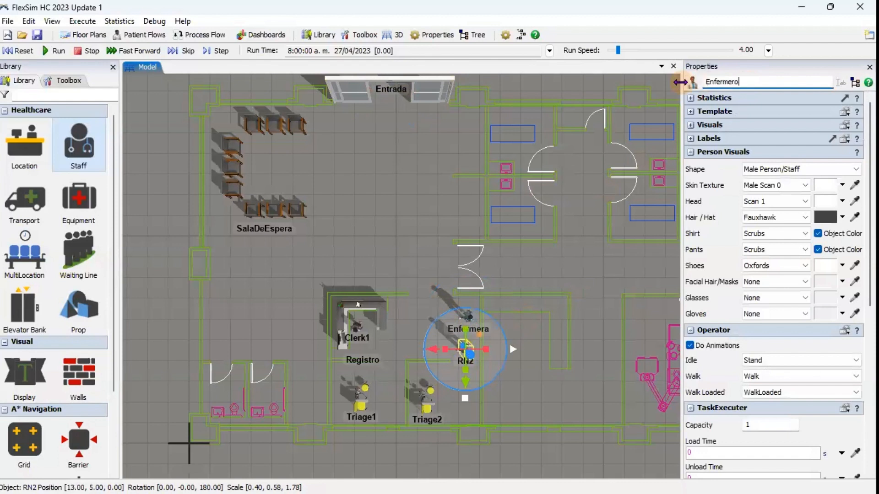
key(Return)
click(492, 303)
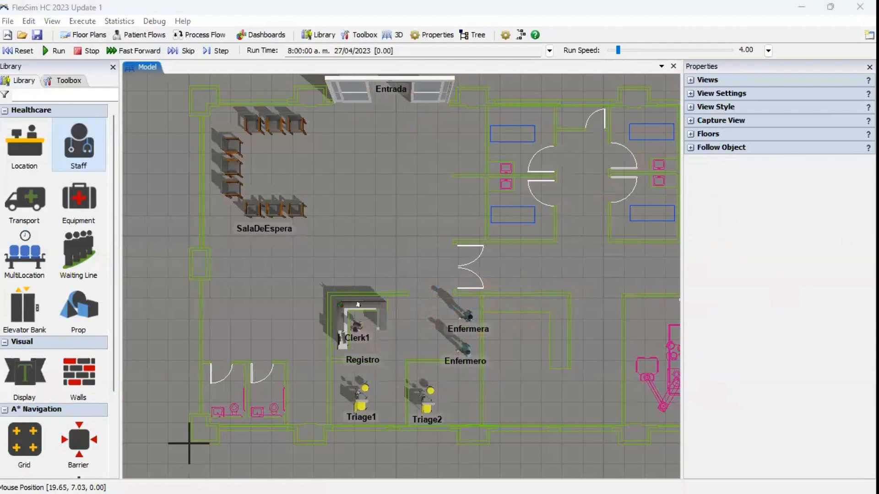
Select the clerk at the registration desk and collapse its Person Visuals, Operator, TaskExecuter, Travel and Dispatcher property sections.
click(359, 321)
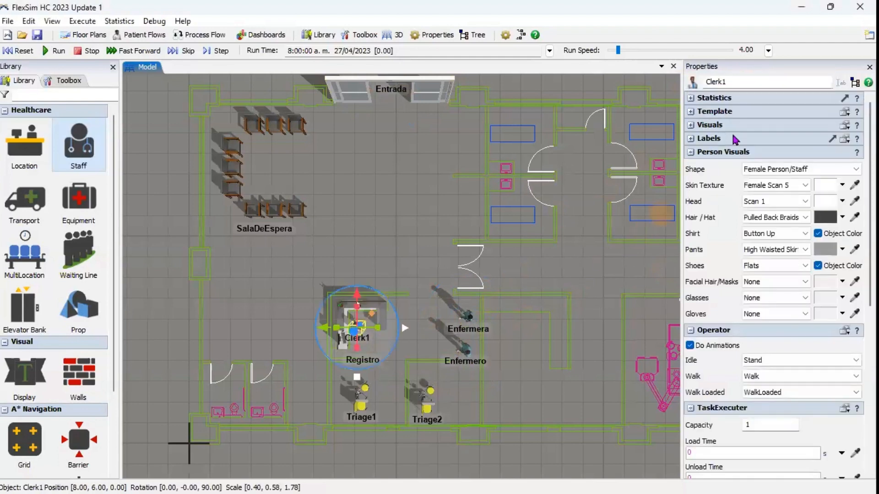
click(710, 153)
click(704, 167)
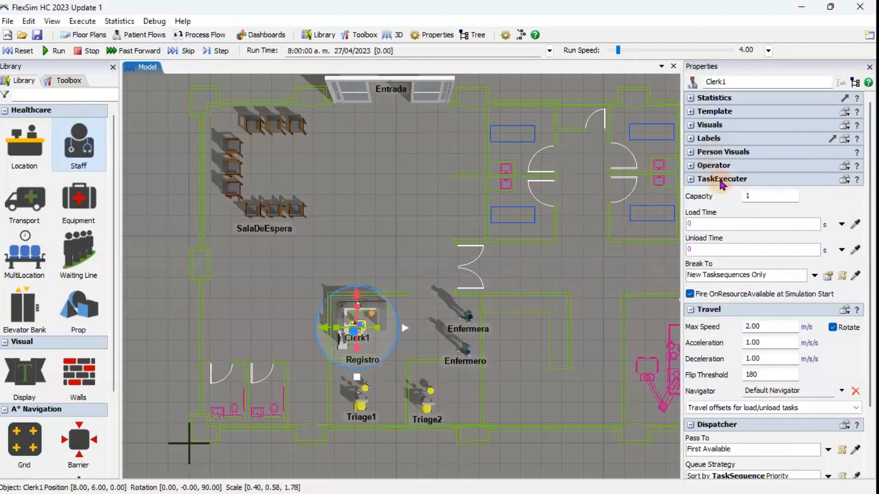
click(720, 179)
click(709, 193)
click(707, 207)
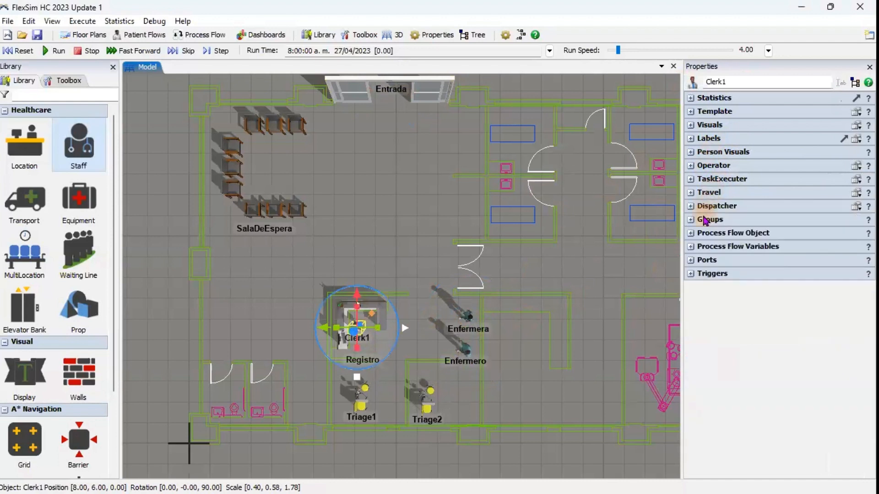
Rename the clerk at the registration desk as Recepcionista.
click(734, 84)
drag(734, 84, 703, 90)
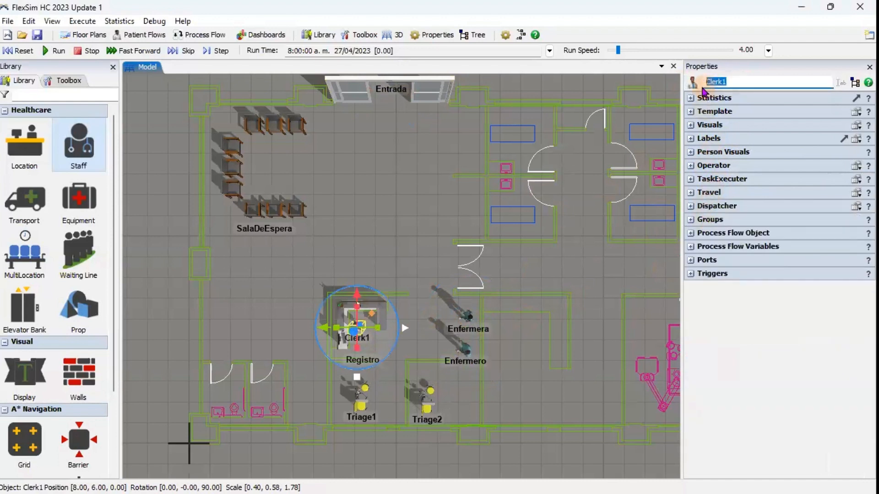
text(Secre)
text(Recepcionista)
click(484, 230)
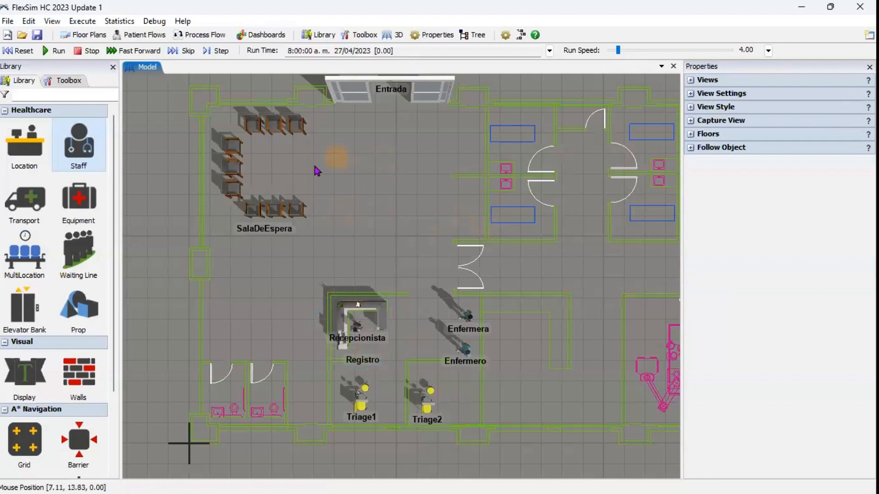
Add the waiting room chairs to a new location group and name the group Registro.
click(276, 197)
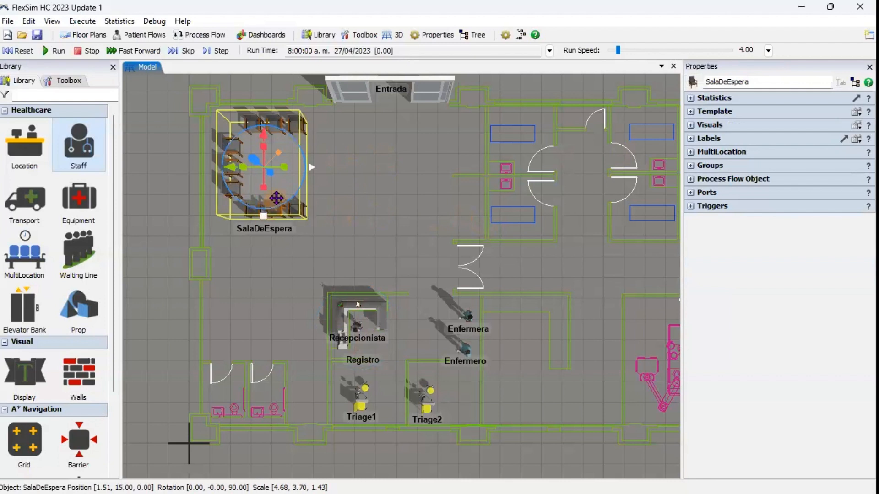
right_click(278, 199)
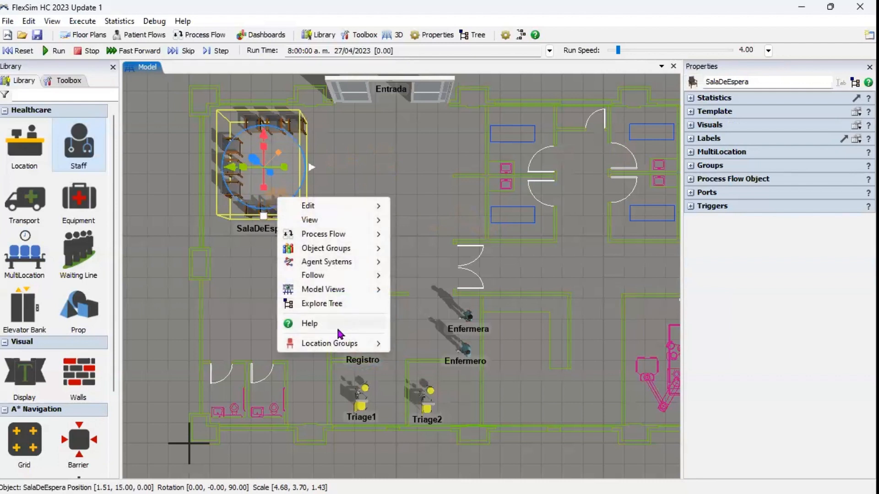
mouse_move(324, 344)
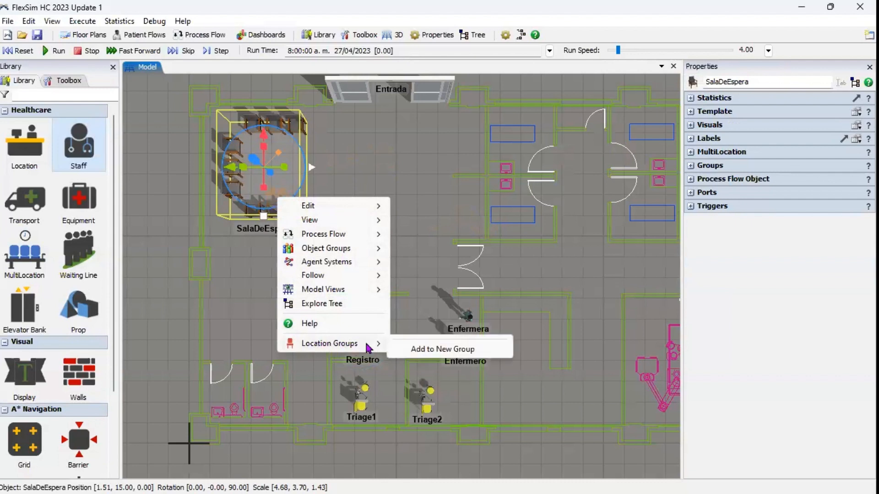
click(422, 349)
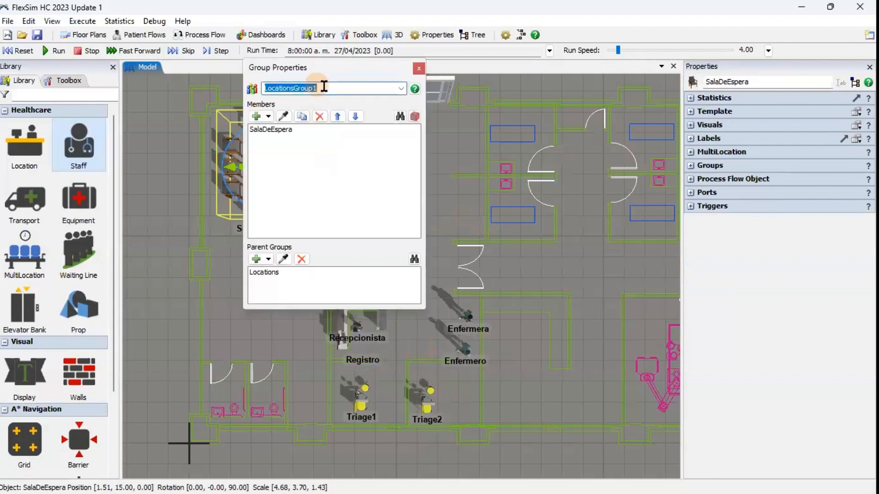
text(Registro)
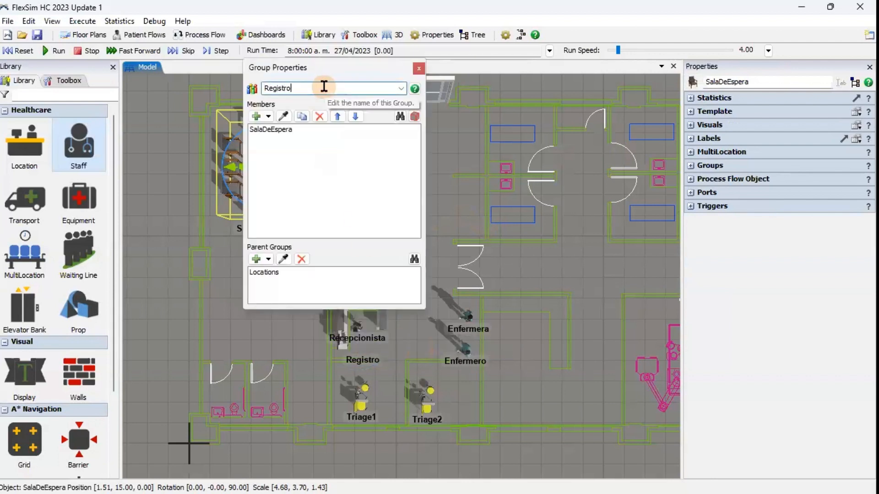
drag(330, 67, 475, 93)
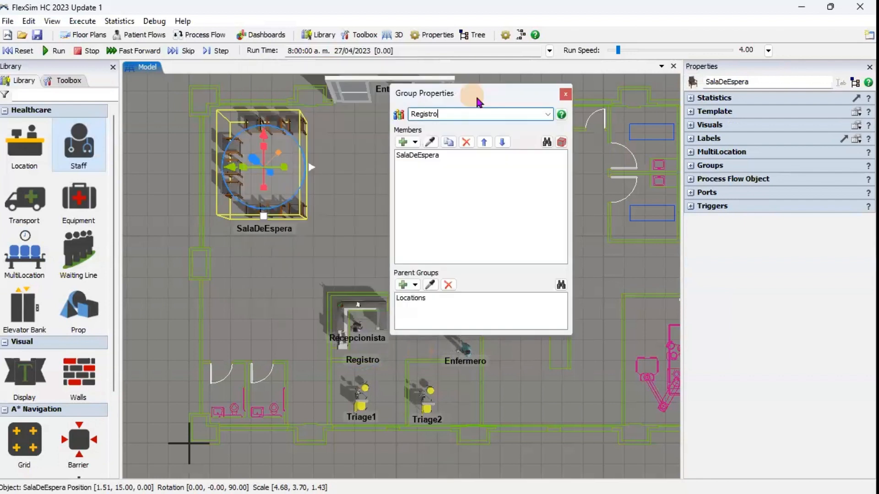
click(435, 160)
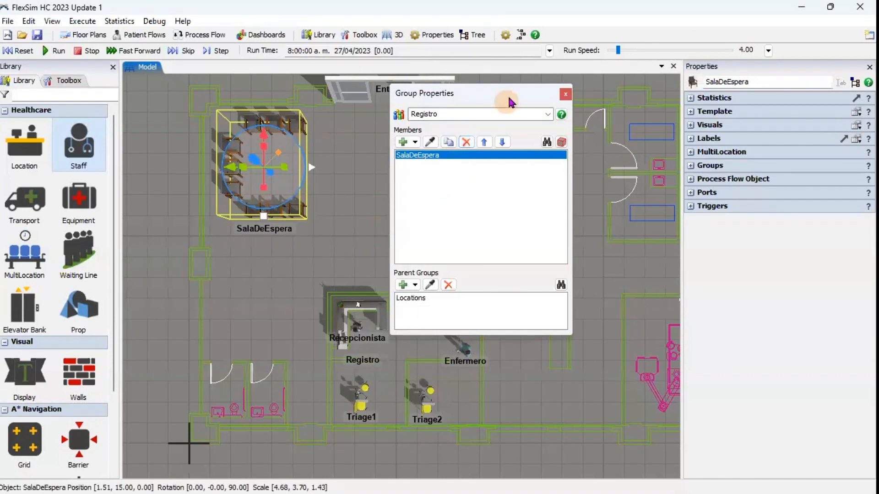
click(565, 95)
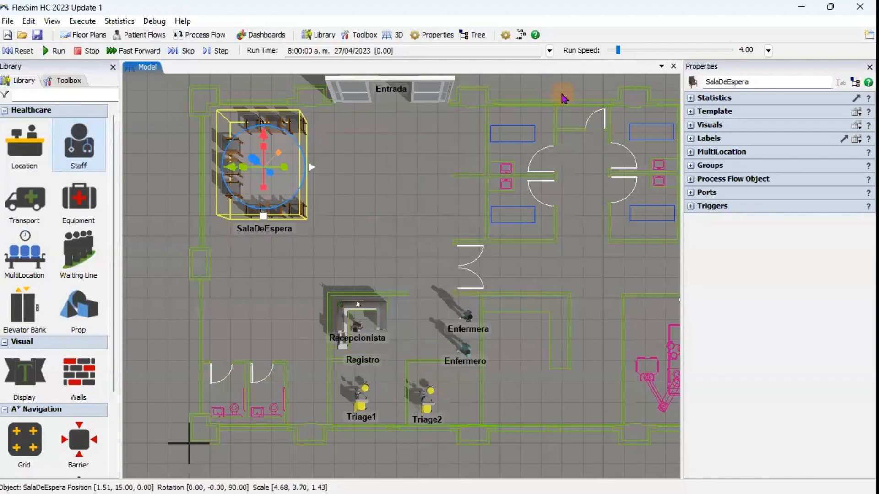
Expand the Locations and Staff folders of the model's People groups and select the Registro group.
click(71, 87)
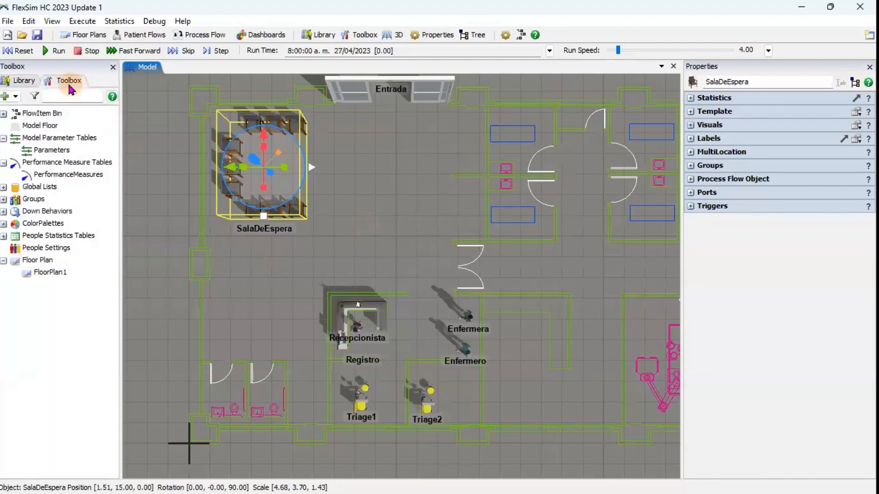
click(3, 200)
click(15, 212)
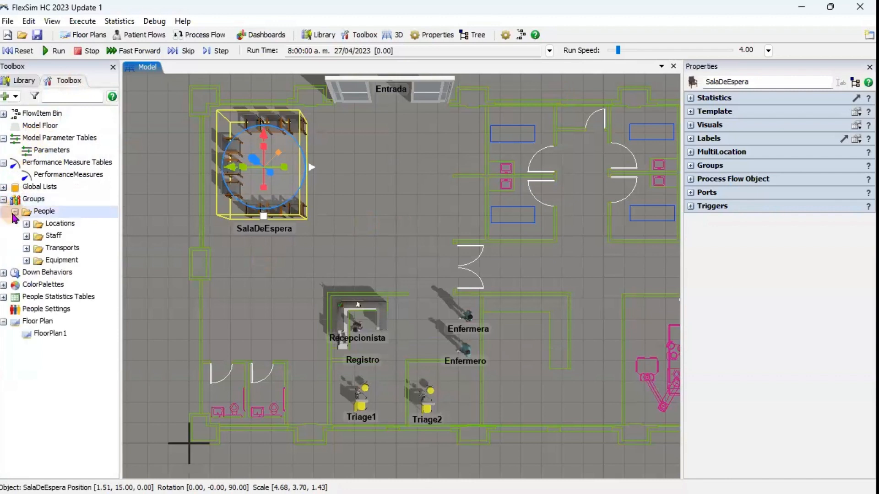
click(26, 224)
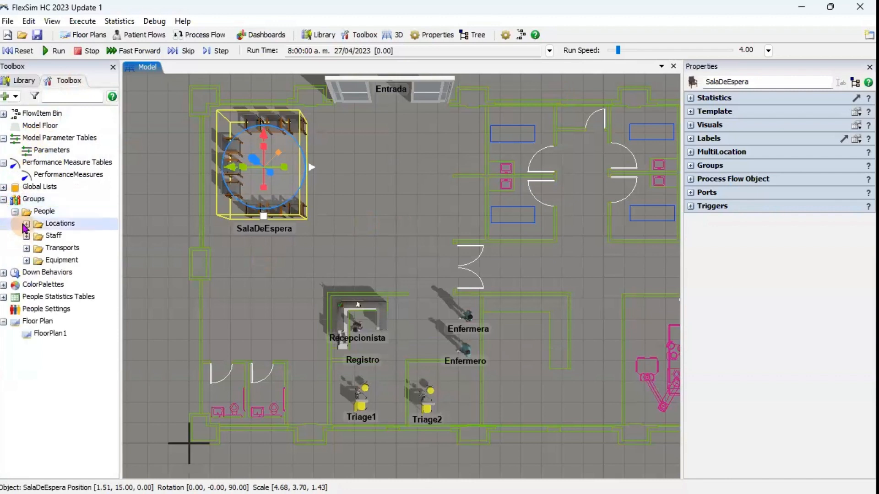
click(26, 224)
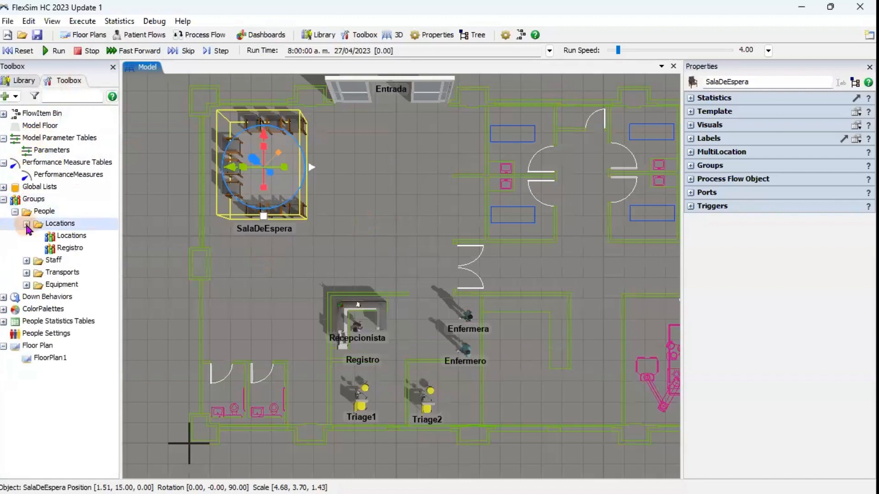
click(26, 260)
click(83, 249)
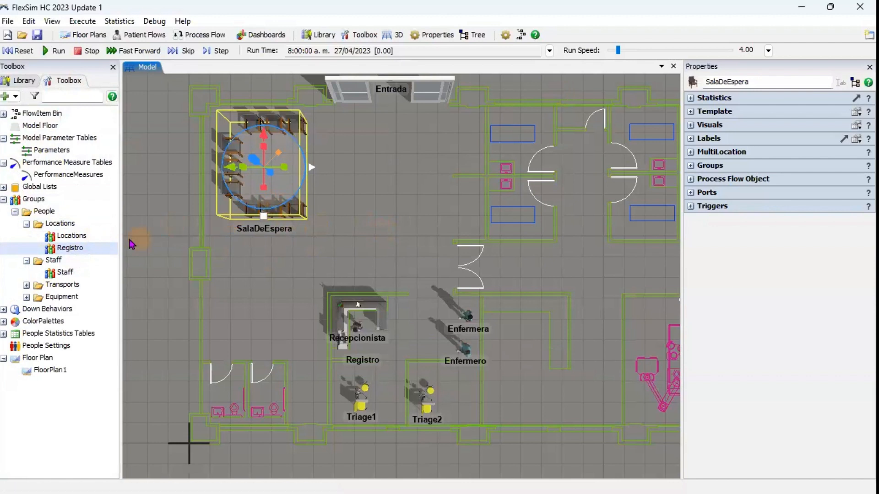
Rename the Registro location group as SalaDeEspera.
double_click(90, 249)
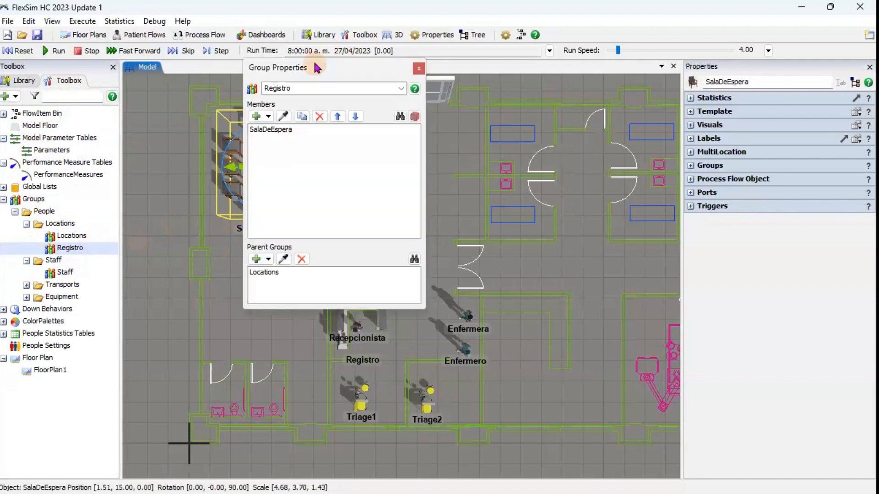
drag(317, 67, 397, 97)
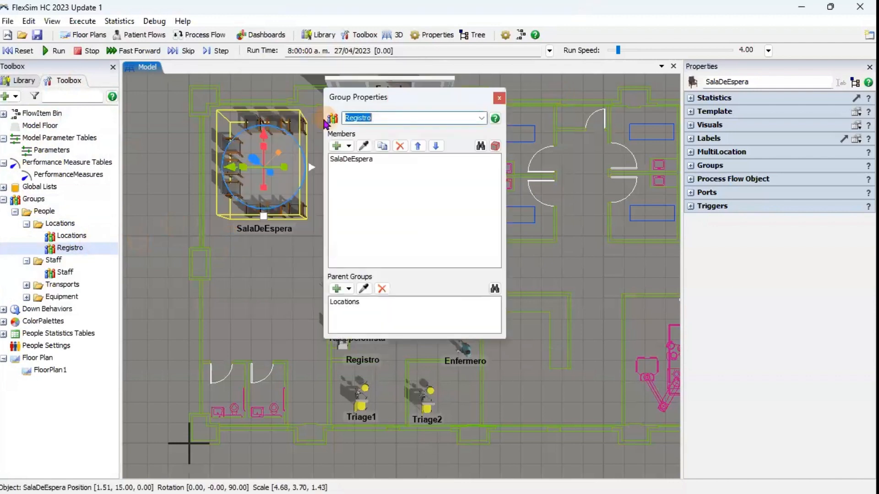
text(SalaDeEspera)
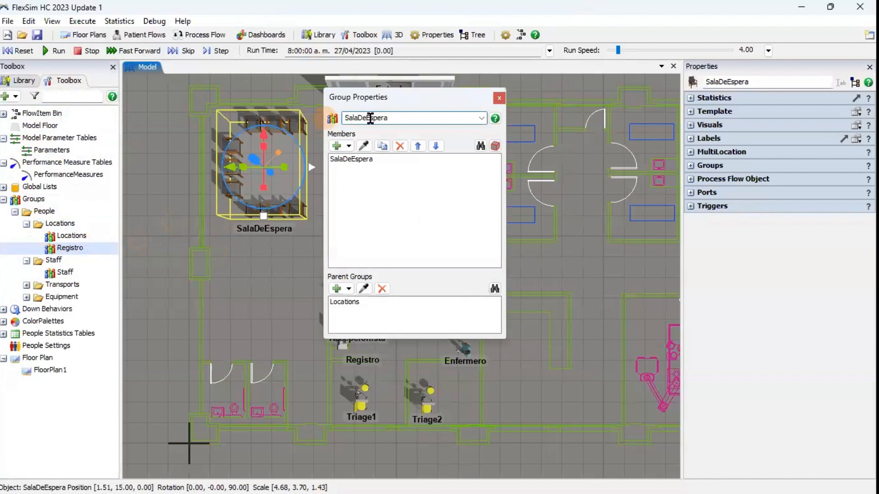
click(499, 98)
click(370, 196)
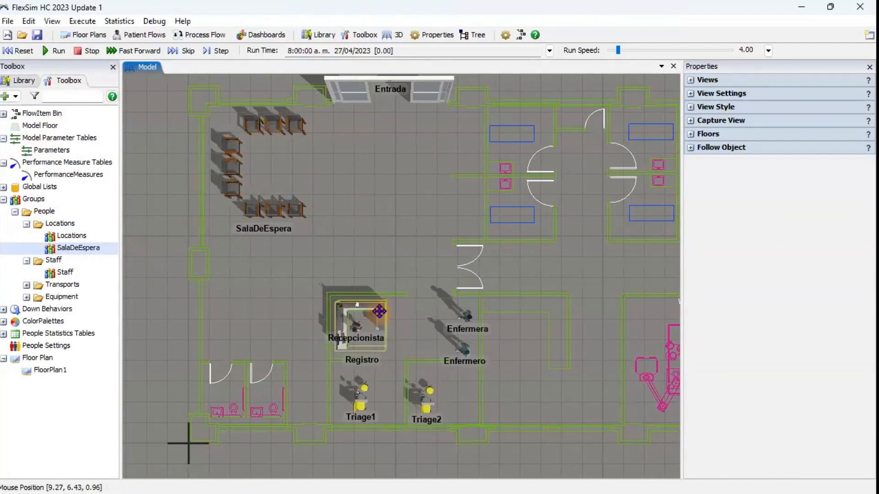
Add the registration desk to a new location group and name the group Registro.
click(380, 315)
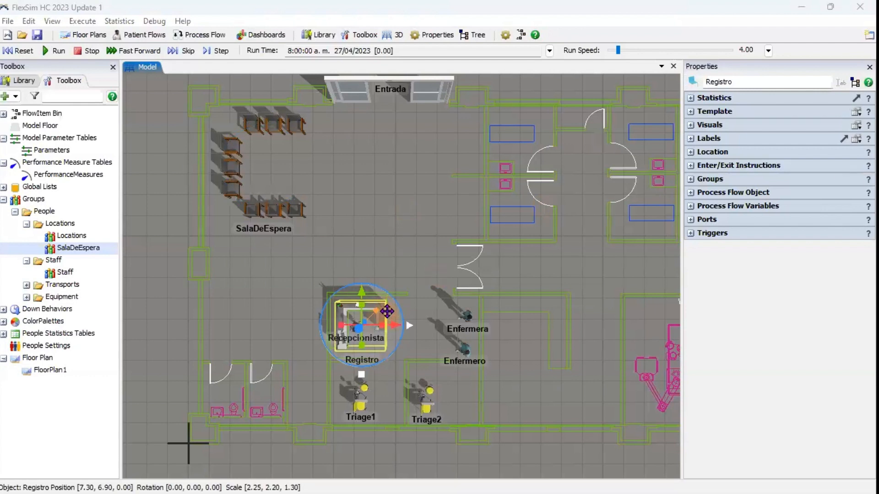
right_click(387, 314)
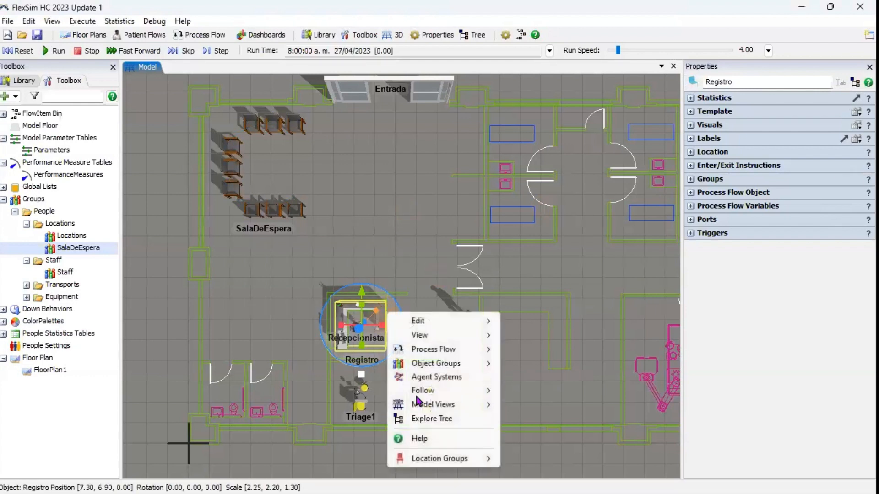
mouse_move(469, 458)
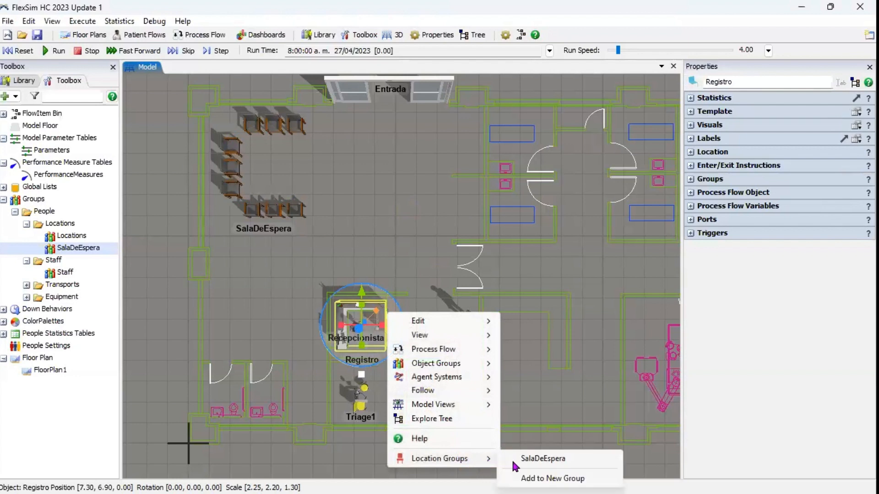
click(525, 478)
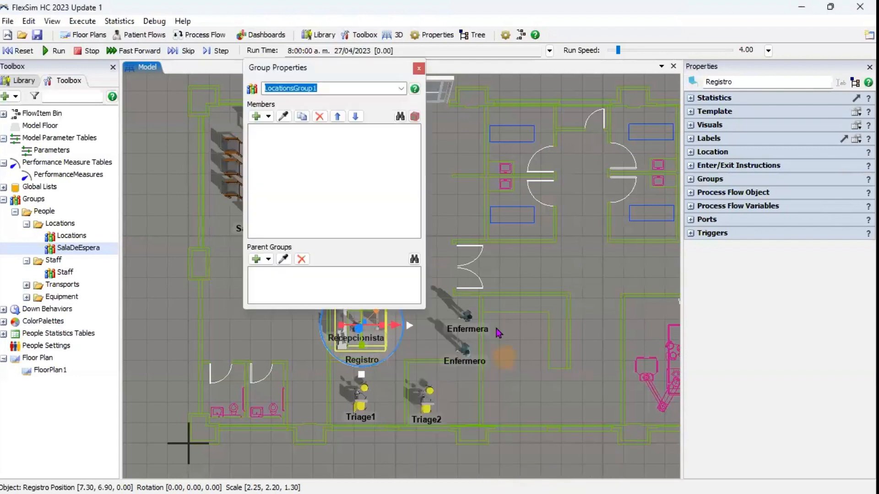
text(Registro)
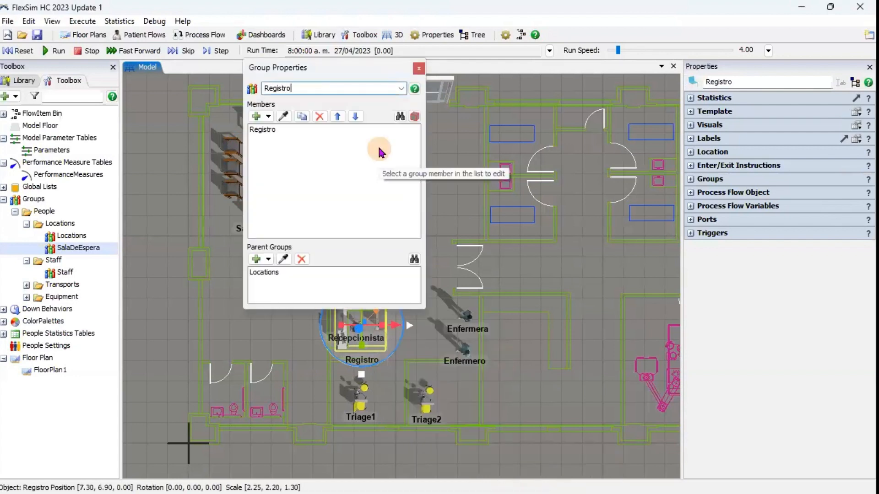
click(418, 70)
click(408, 248)
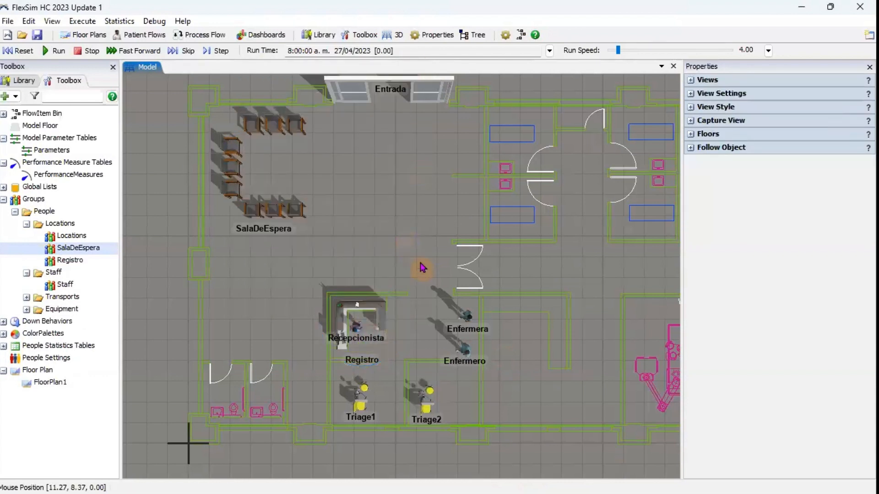
Add the Triage1 and Triage2 stations together to a new location group and name the group Triage.
drag(418, 265, 406, 235)
scroll(364, 364, up, 5)
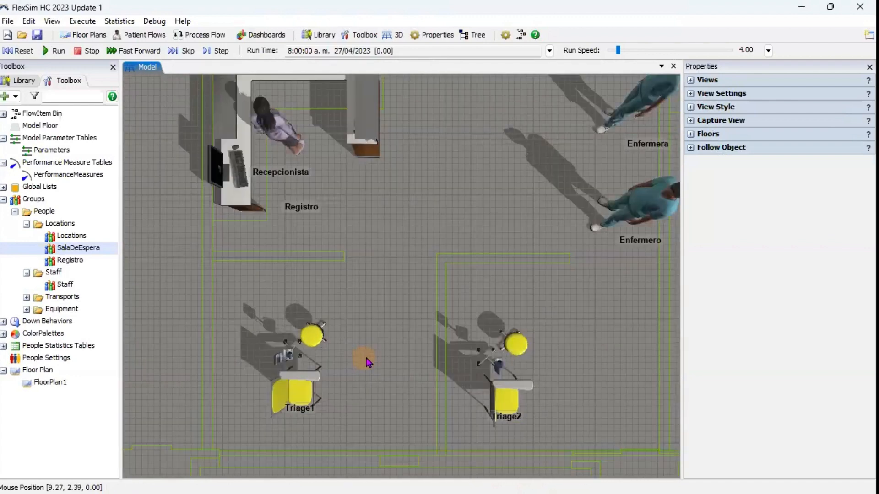
click(265, 312)
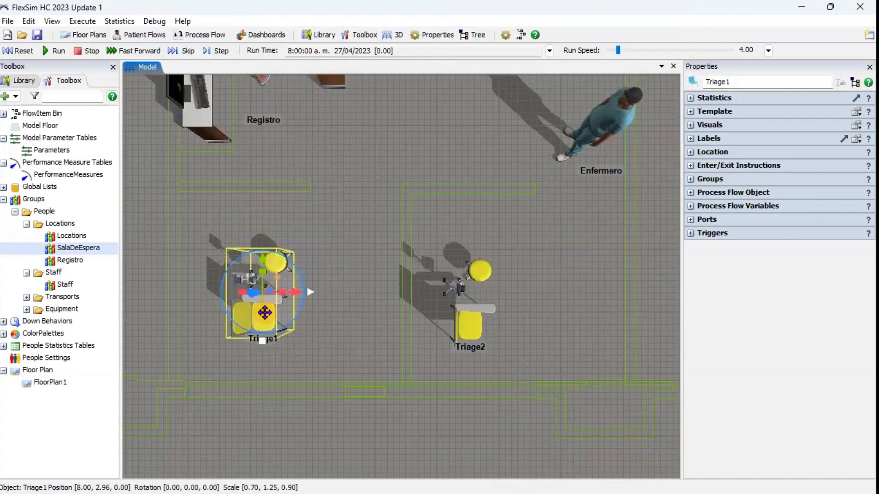
ctrl+click(265, 312)
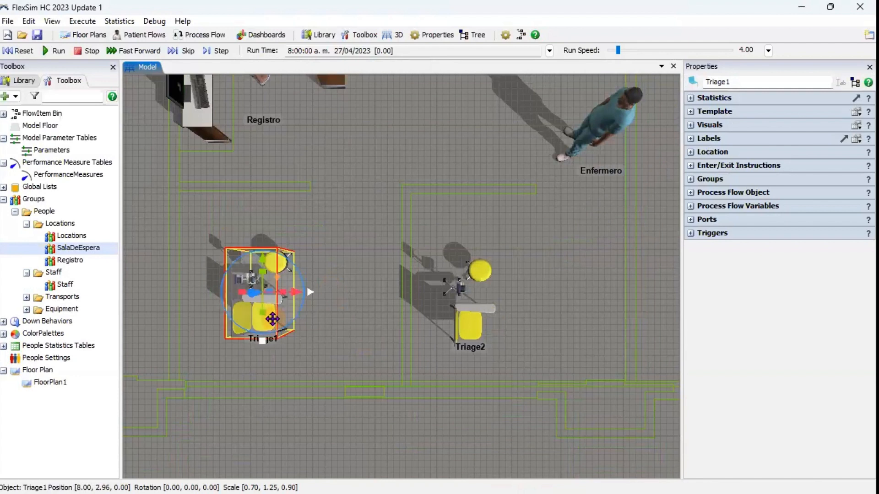
ctrl+click(457, 325)
right_click(462, 323)
mouse_move(534, 467)
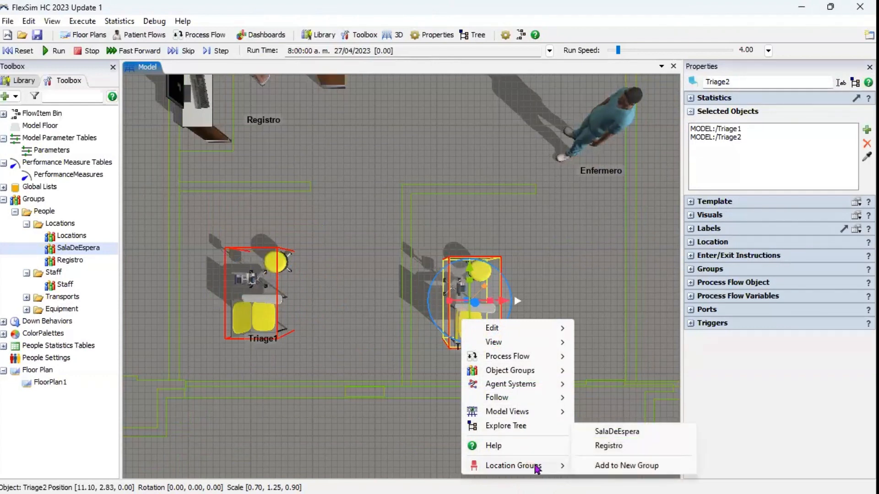
click(600, 466)
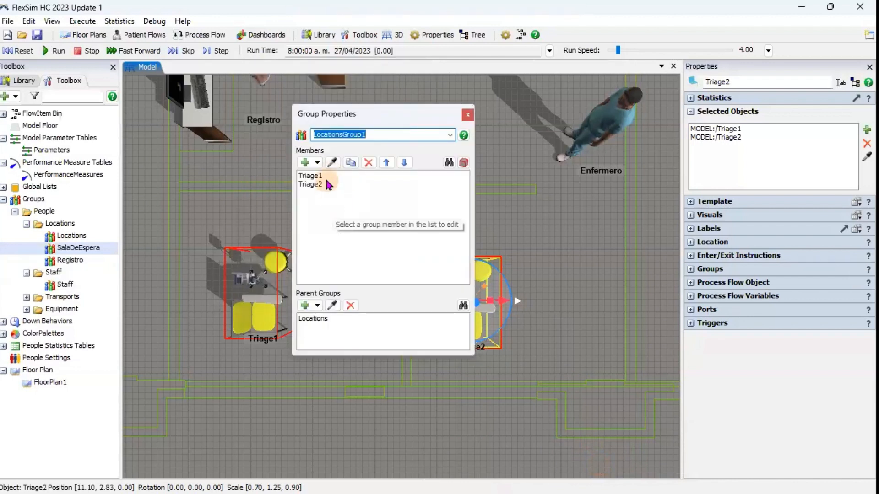
text(Triag)
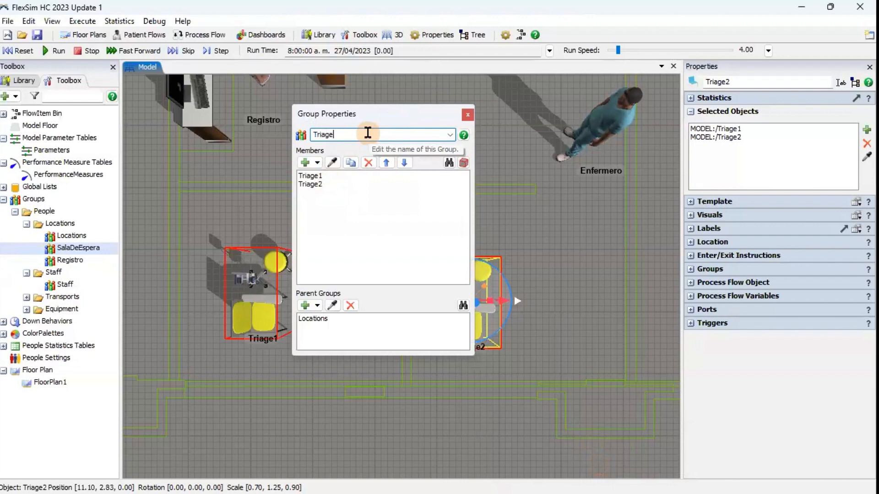
text(e)
click(468, 114)
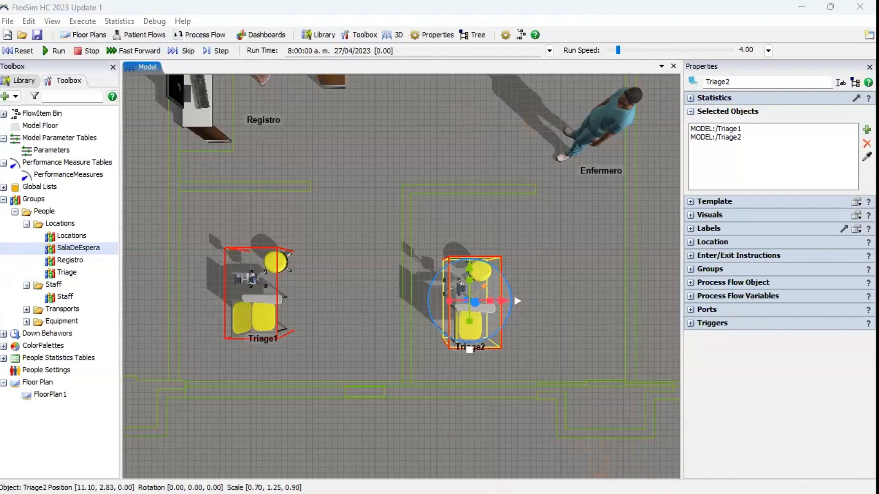
Clear the selection of the two triage stations.
click(343, 195)
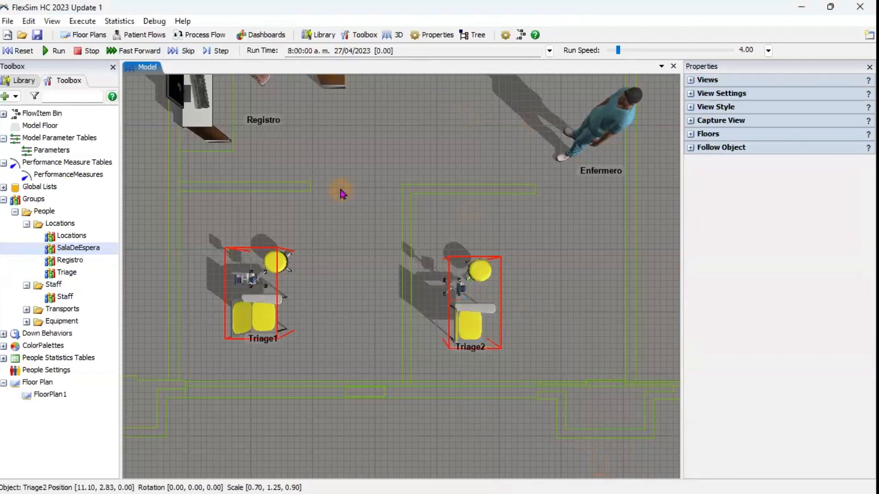
scroll(350, 204, down, 4)
drag(356, 191, 330, 231)
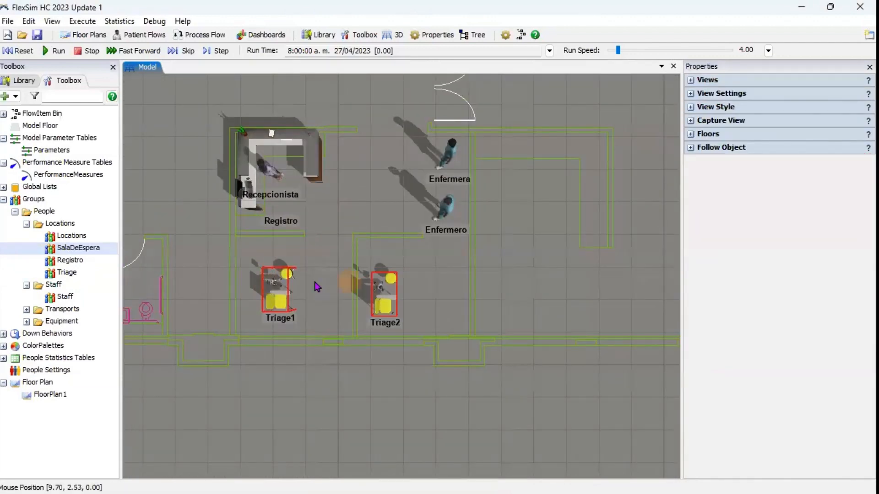
scroll(325, 294, up, 3)
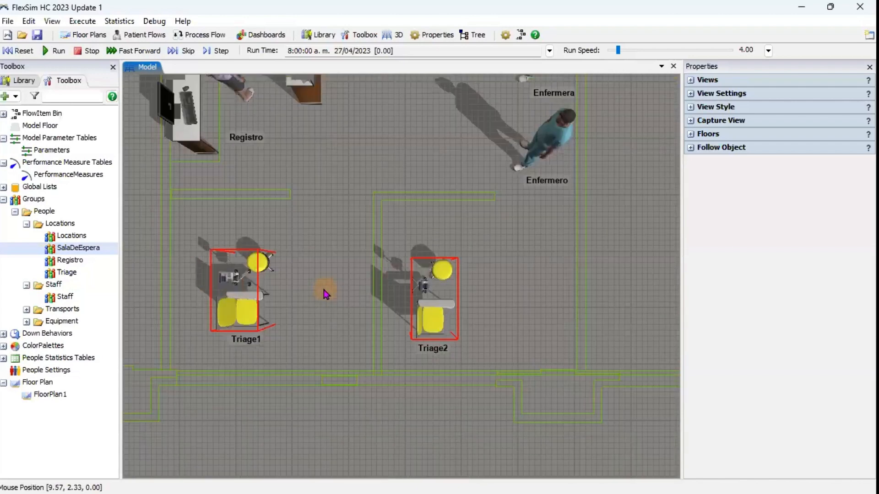
click(344, 233)
Add the staff members Enfermera and Enfermero together to a new staff group, name it Enfermeros and clear the selection.
drag(348, 214, 351, 267)
scroll(349, 264, down, 3)
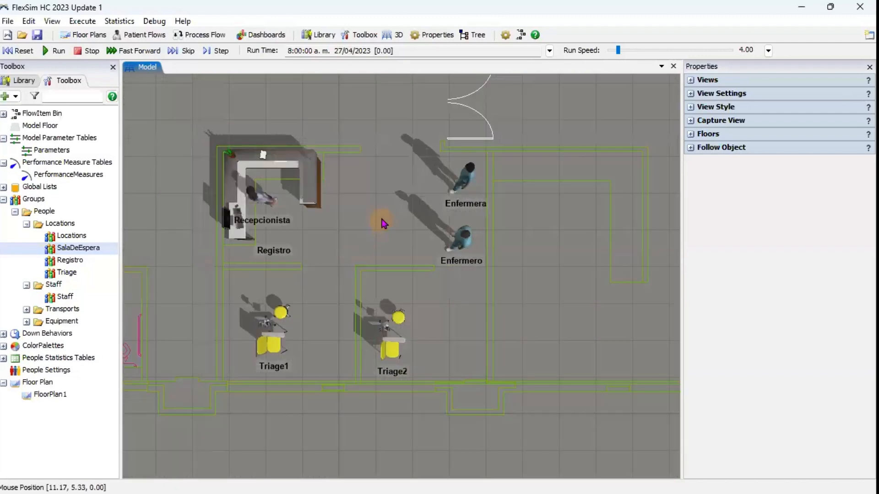
drag(383, 220, 337, 249)
scroll(405, 224, up, 5)
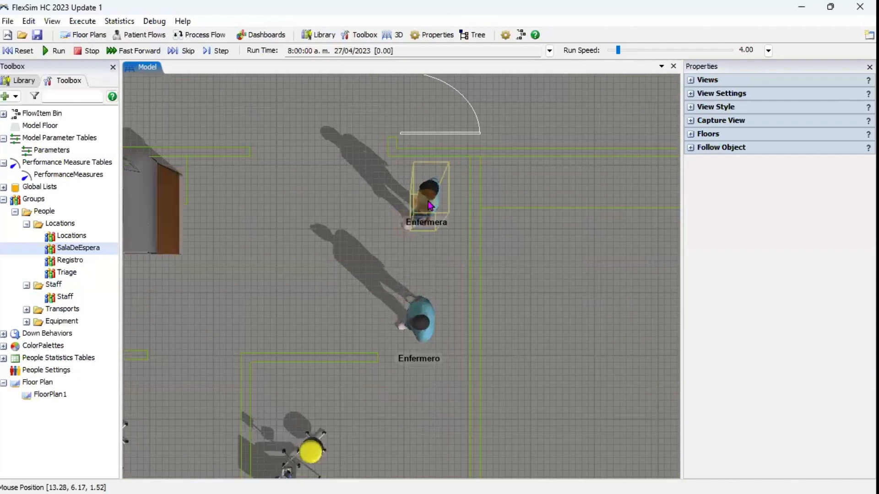
click(430, 204)
shift+click(419, 315)
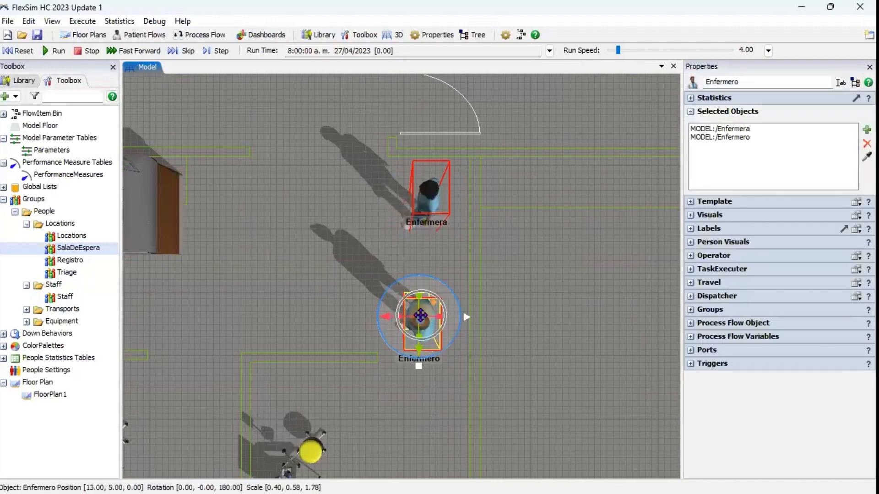
right_drag(437, 296, 433, 308)
right_click(434, 309)
mouse_move(504, 455)
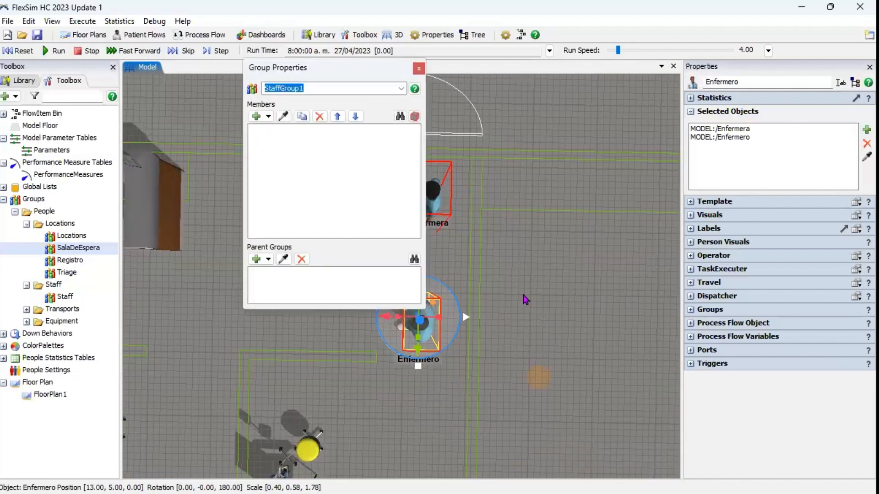
text(ENFE)
key(BackSpace)
key(BackSpace)
key(BackSpace)
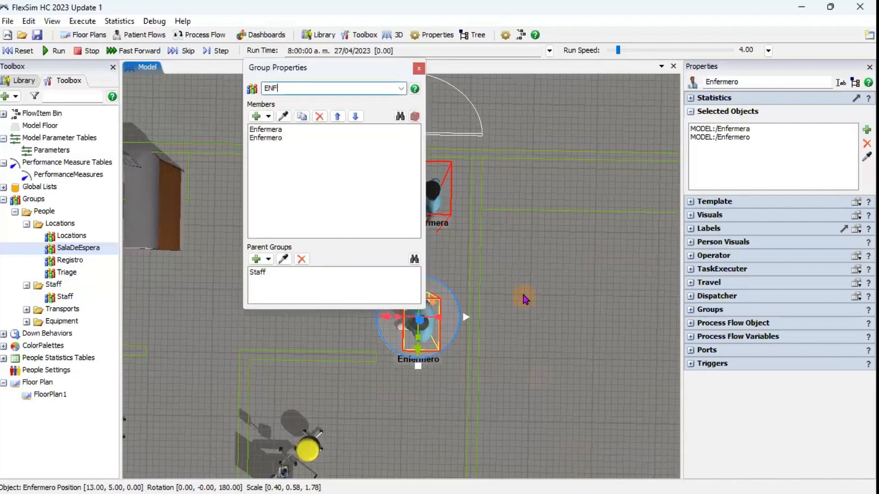
text(nfermeros)
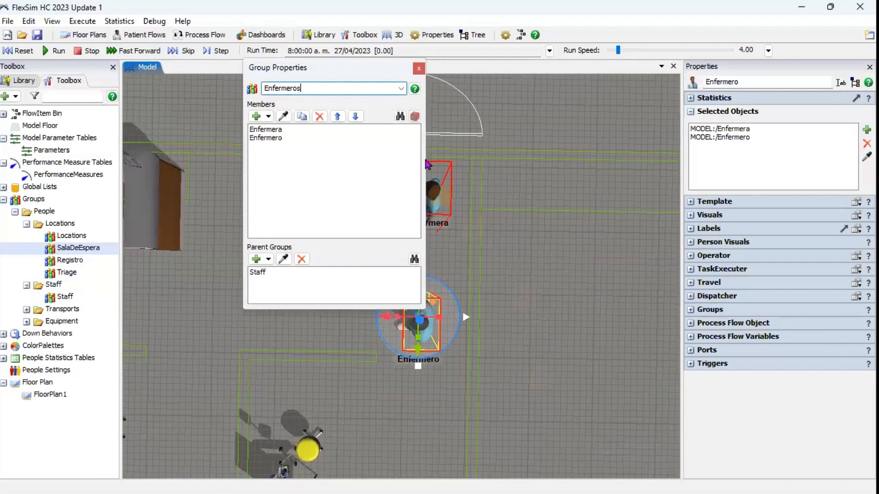
click(419, 68)
click(333, 280)
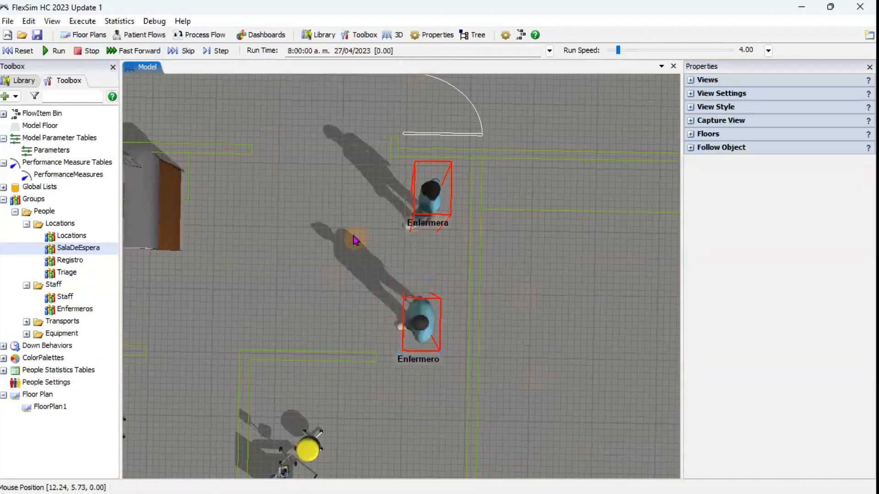
click(328, 266)
Add the clerk at the registration desk to a new staff group and name the group Recepcionista.
scroll(327, 266, down, 5)
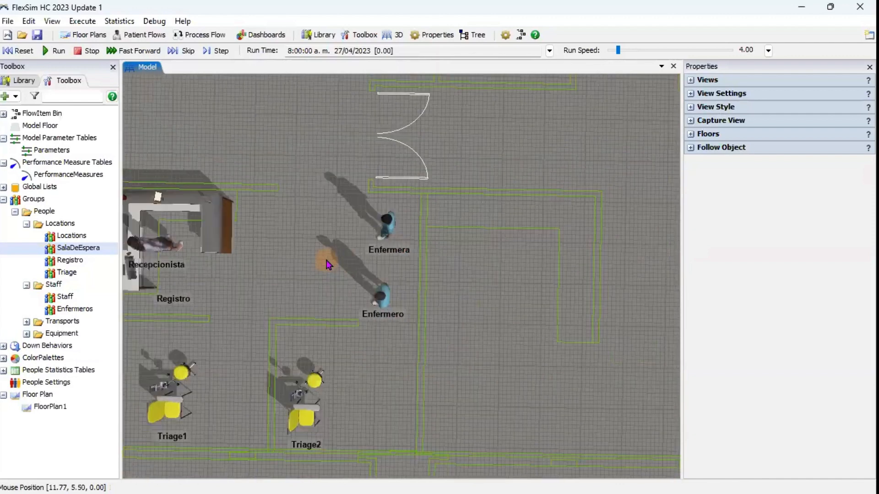
scroll(336, 288, up, 3)
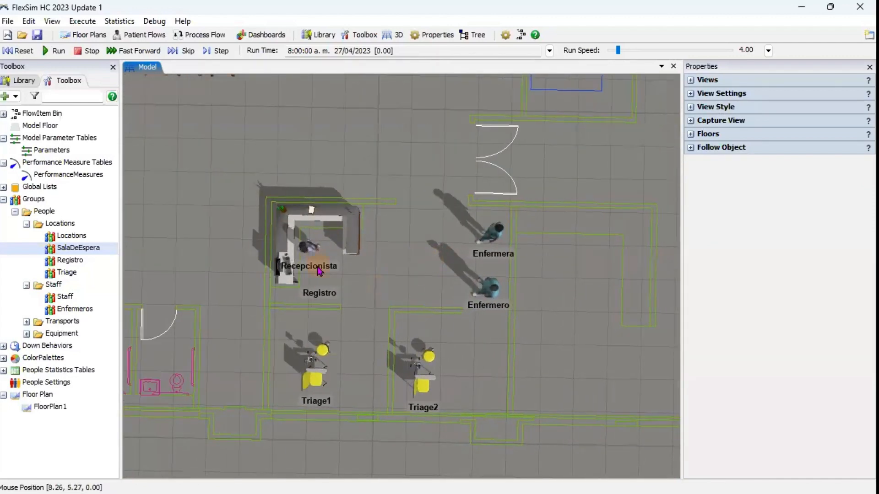
click(312, 234)
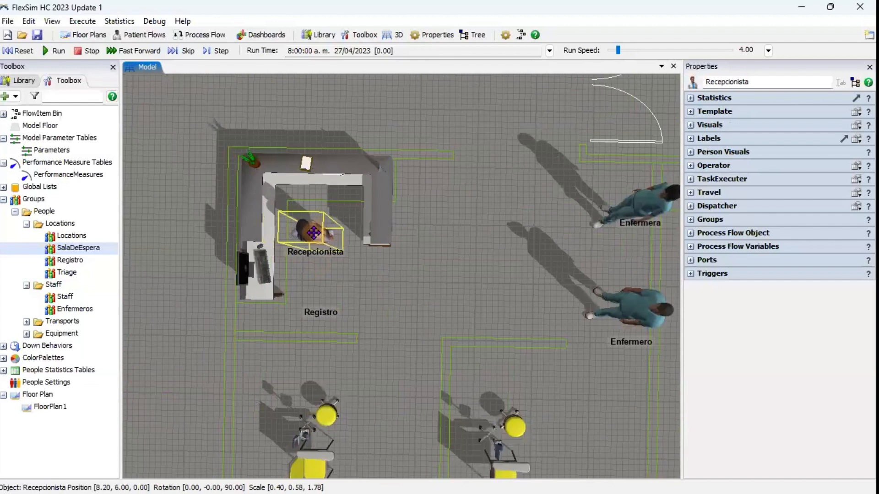
right_click(336, 255)
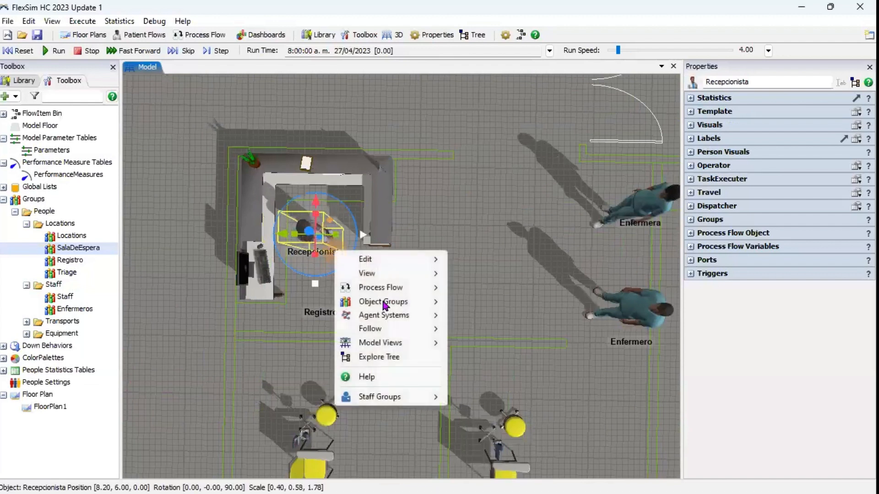
mouse_move(388, 398)
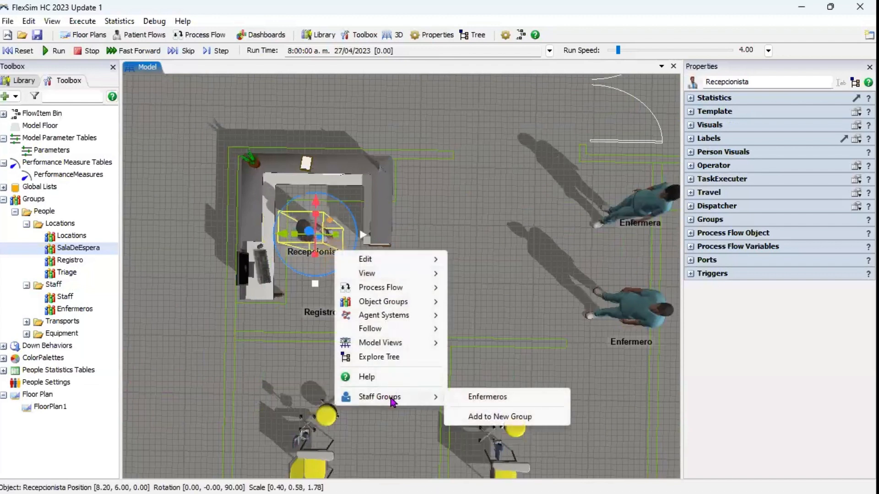
click(472, 418)
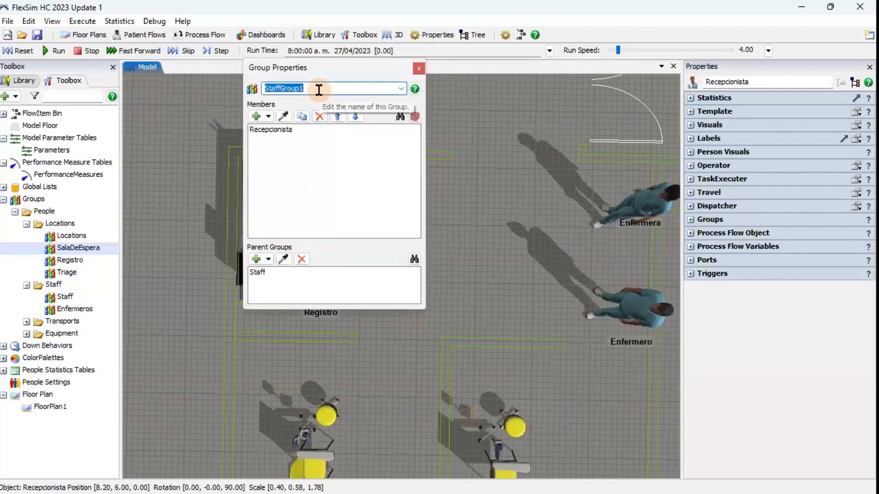
text(RECE)
key(BackSpace)
key(BackSpace)
key(BackSpace)
text(ecepcionista)
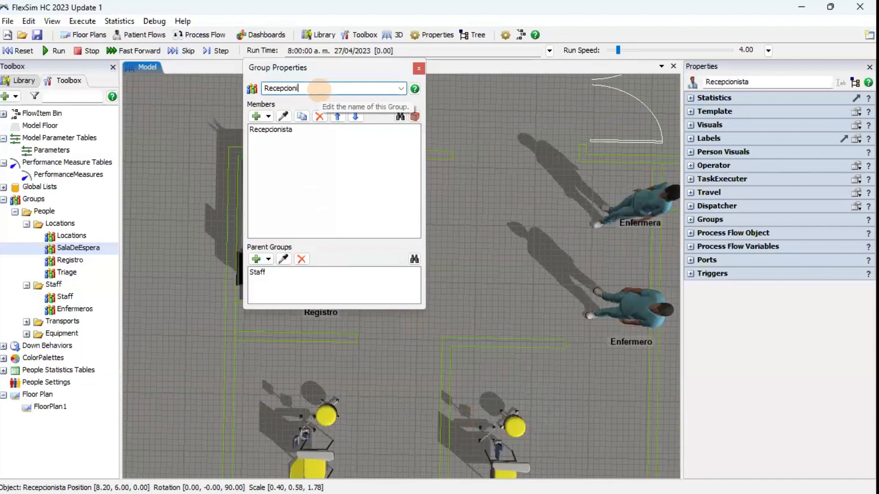
click(419, 69)
click(425, 280)
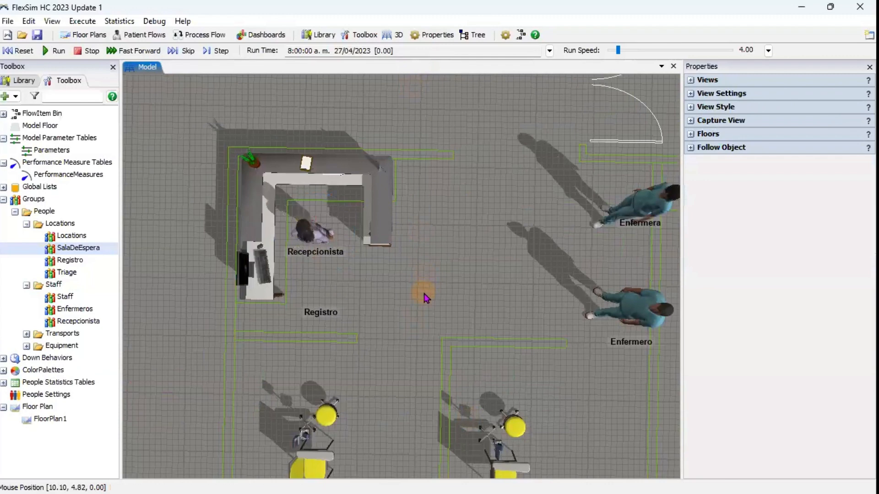
Add a patient process flow to the model.
scroll(425, 298, down, 5)
right_drag(375, 293, 349, 266)
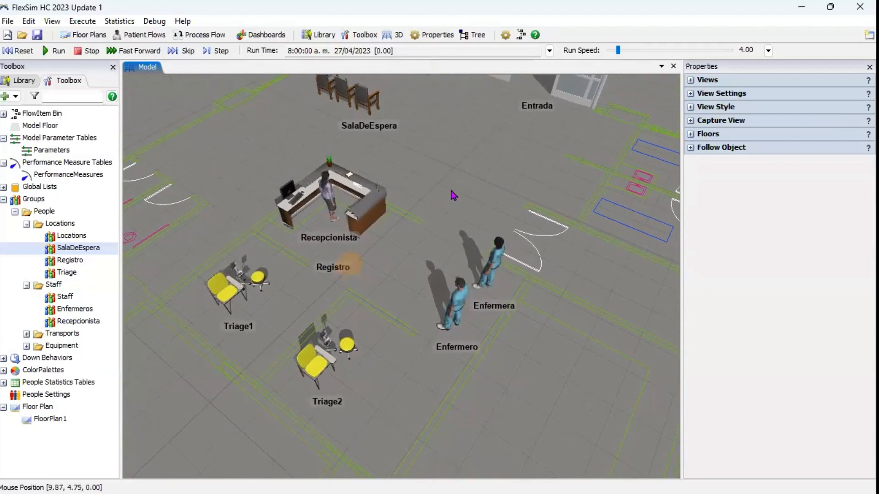
scroll(440, 211, down, 4)
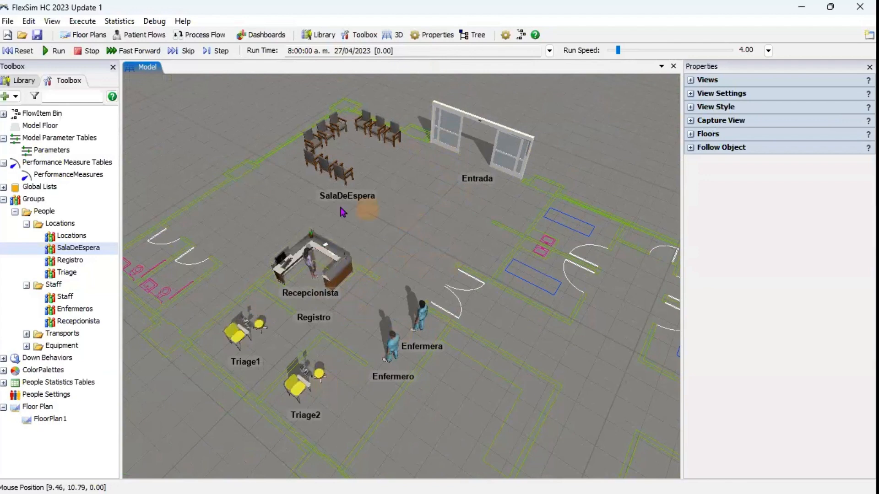
click(137, 39)
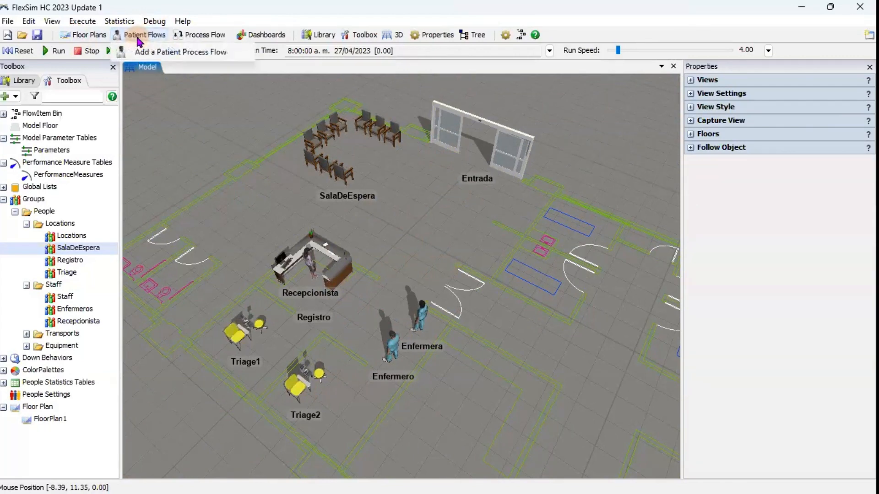
click(160, 53)
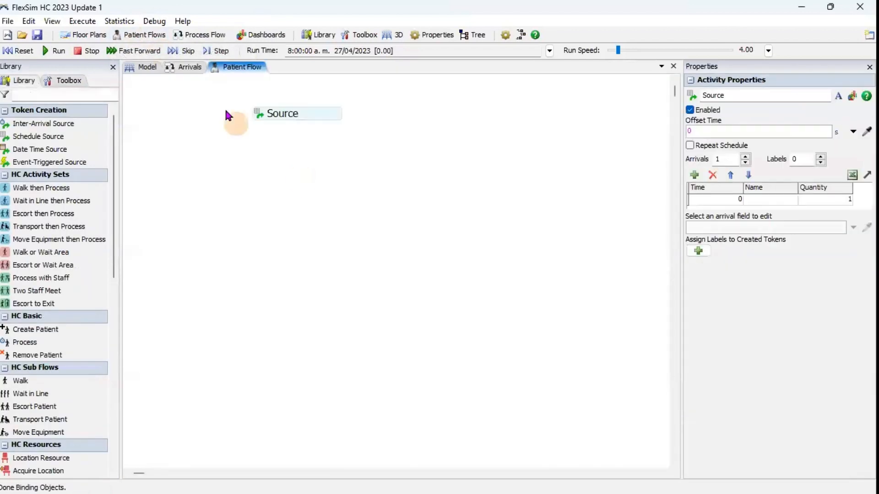
Arrange the Arrivals and Patient Flow views side by side with the 3D model view and widen the flow area.
click(183, 68)
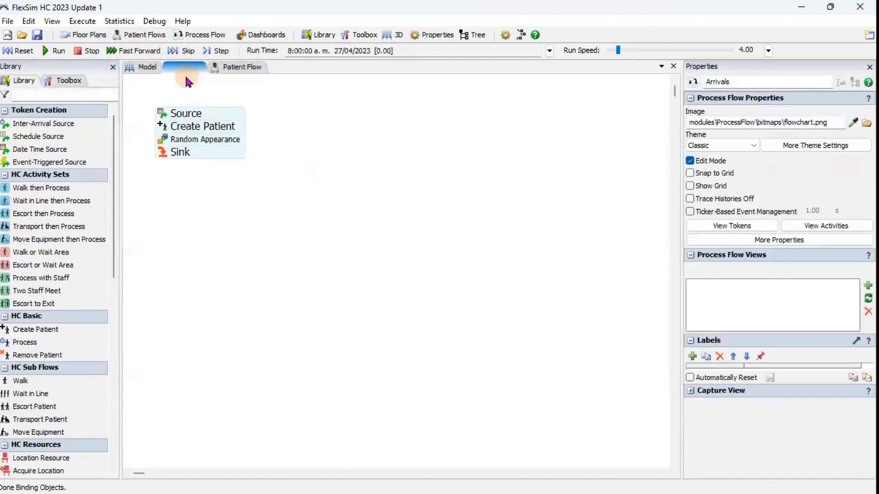
drag(183, 89, 421, 265)
click(197, 123)
drag(230, 157, 549, 266)
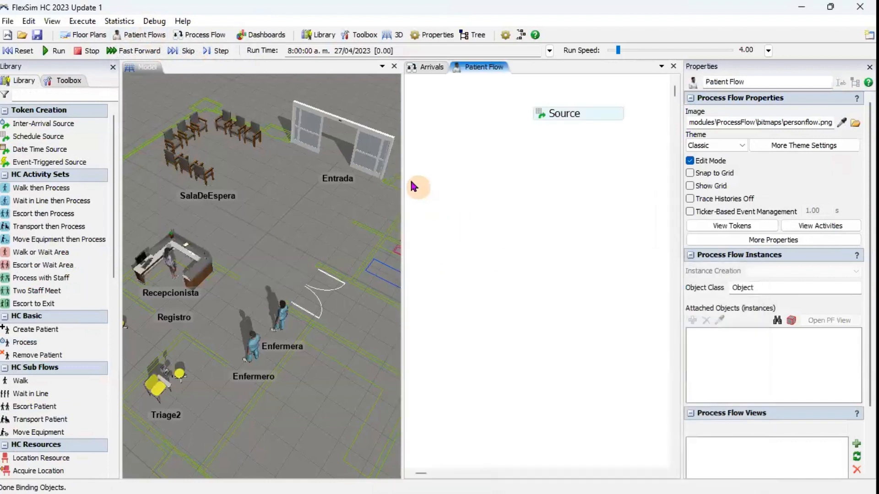
drag(403, 176, 346, 178)
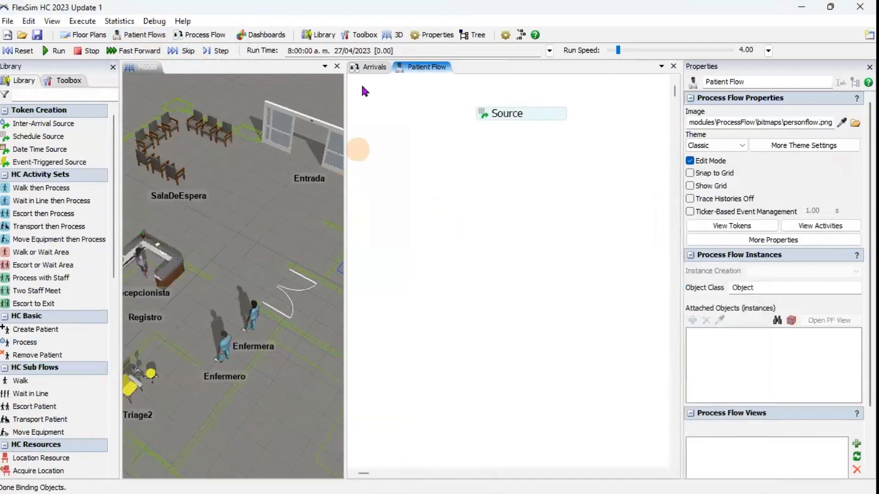
Bring up the Arrivals flow next to the model, enlarge its activity block and fit the emergency room in the 3D view.
click(364, 68)
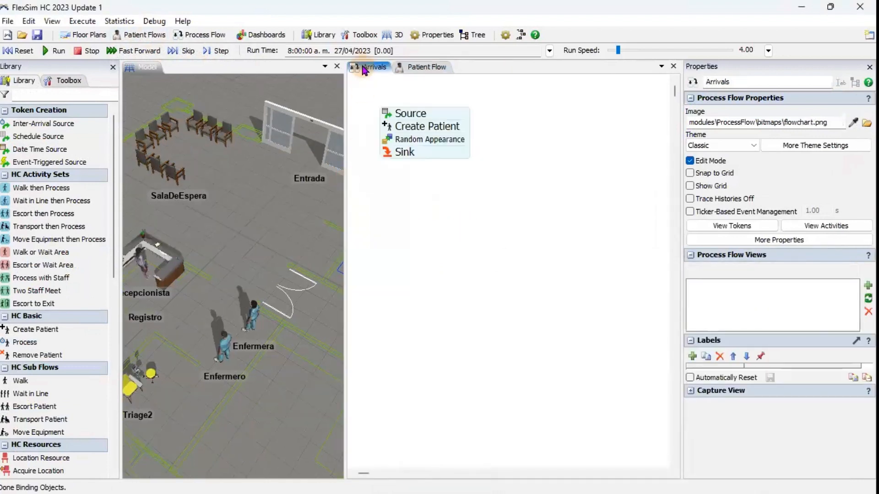
click(371, 113)
scroll(372, 112, up, 5)
scroll(372, 113, down, 1)
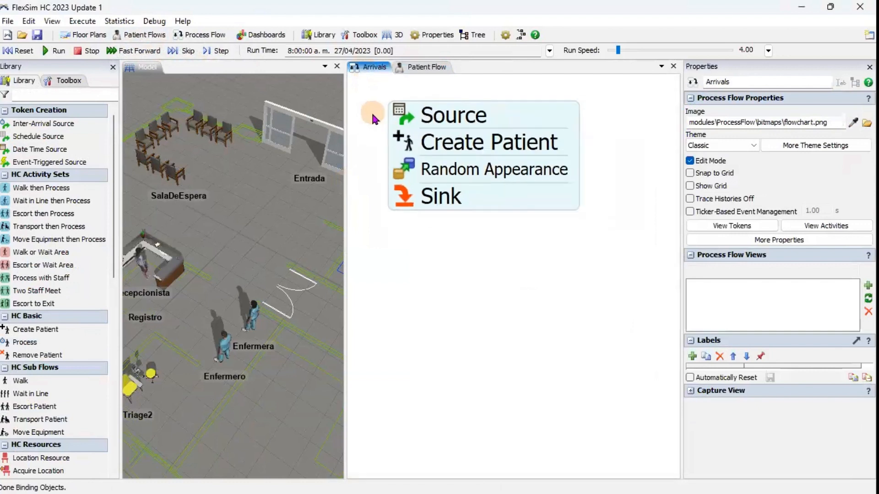
drag(371, 99, 383, 165)
scroll(382, 165, up, 1)
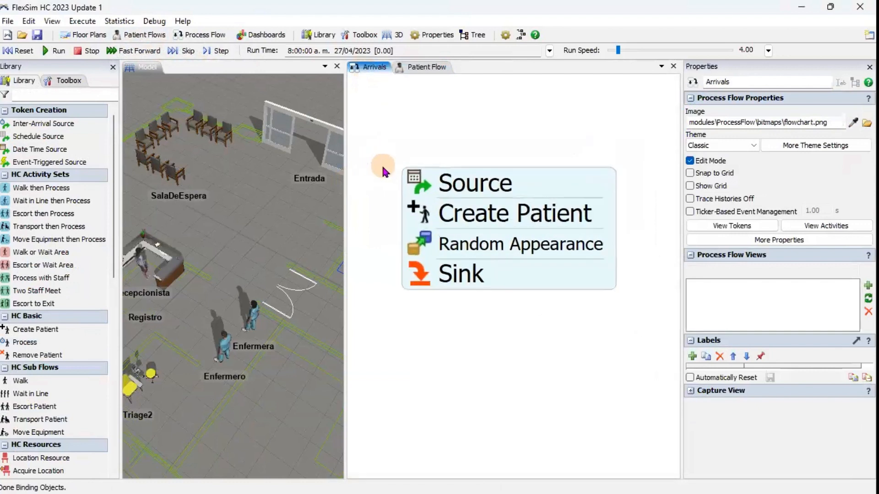
scroll(284, 206, down, 2)
scroll(284, 205, down, 2)
drag(287, 193, 266, 208)
Select the Arrivals activity block and expand the properties of Source, Create Patient, Random Appearance and Sink.
click(486, 185)
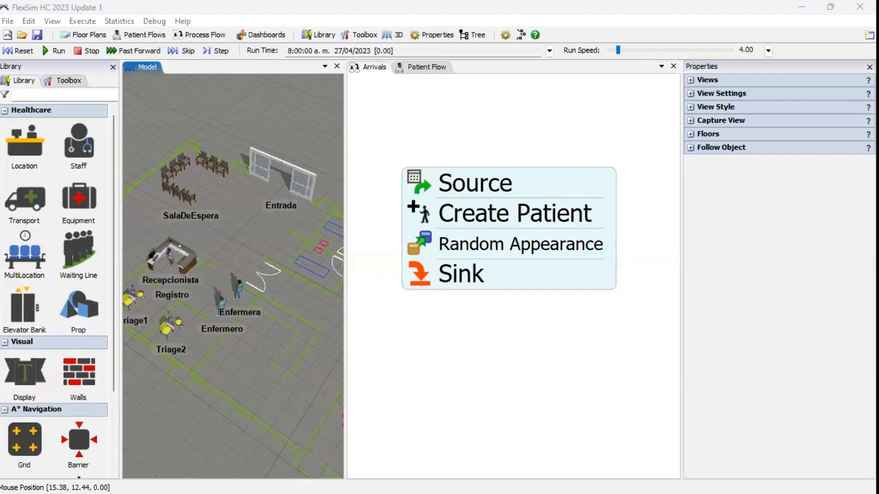
click(456, 189)
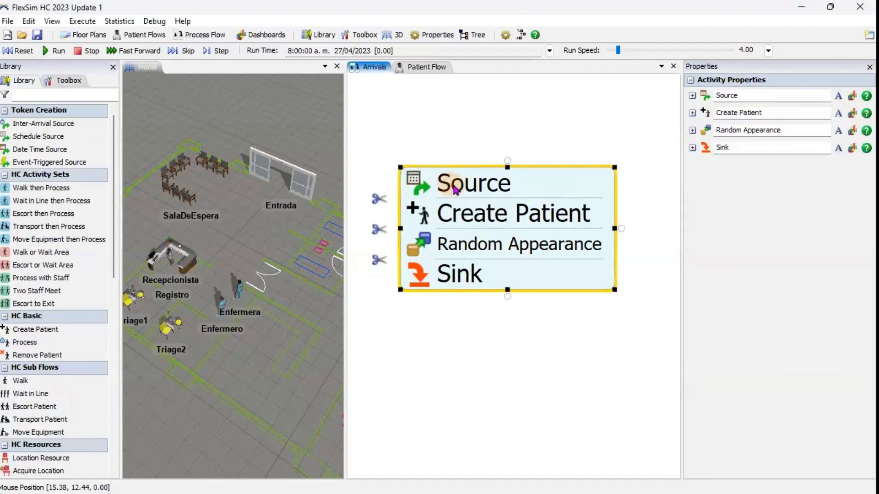
click(692, 148)
click(692, 130)
click(692, 112)
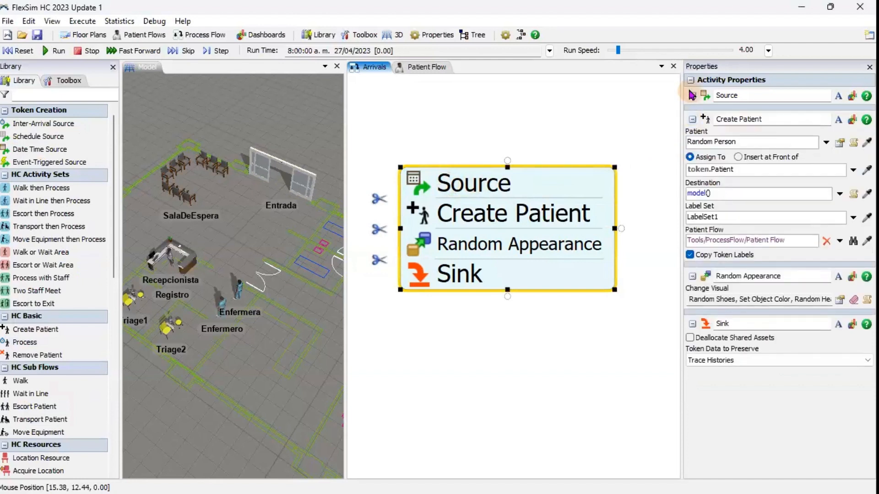
click(692, 95)
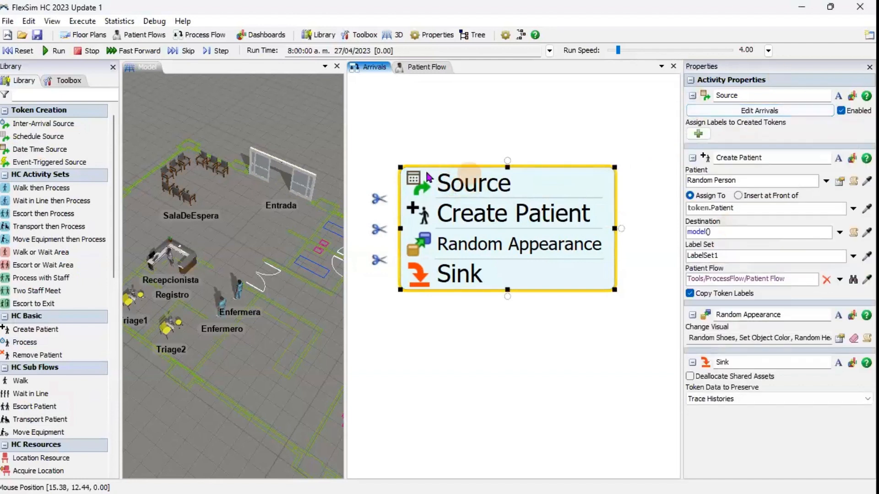
Look at the Source activity's quick properties in the Arrivals flow and close them.
double_click(413, 177)
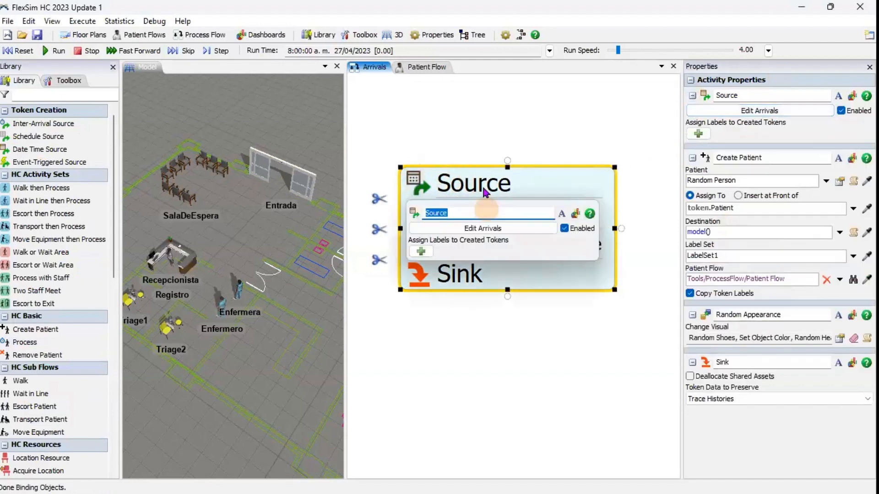
click(425, 349)
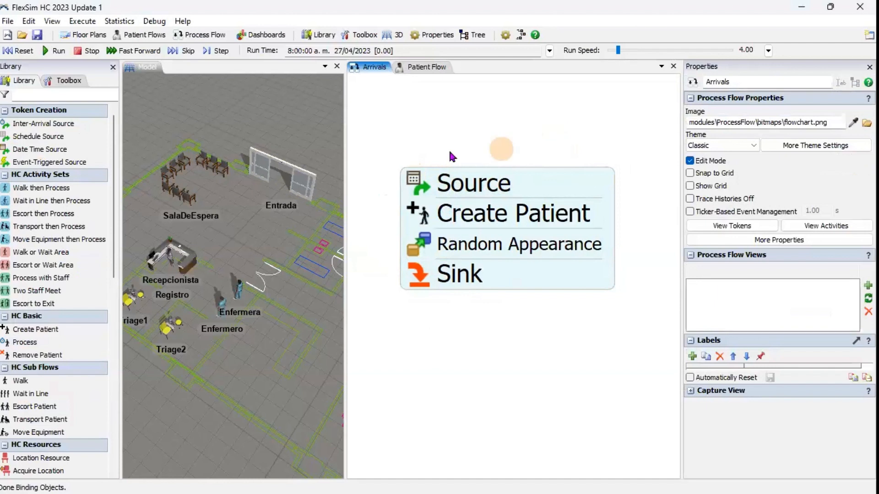
click(416, 135)
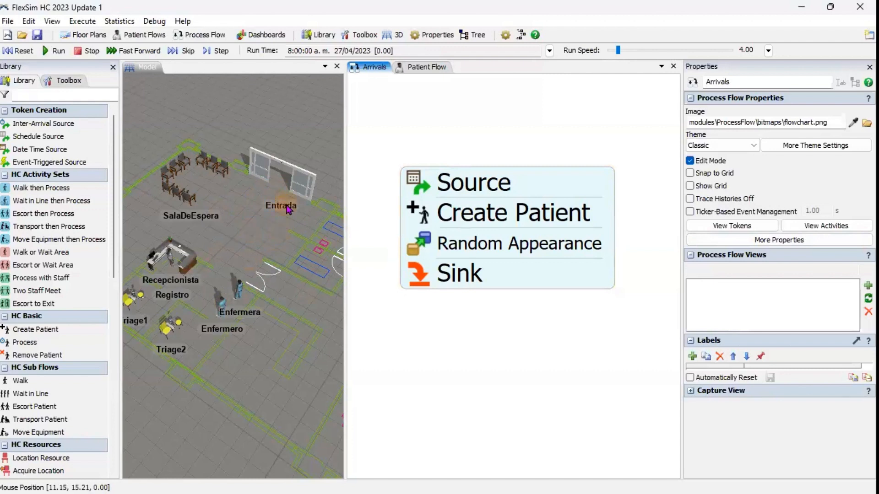
Open the arrivals table of the Source activity and choose Use Model Start Date/Time as its time mode.
click(508, 190)
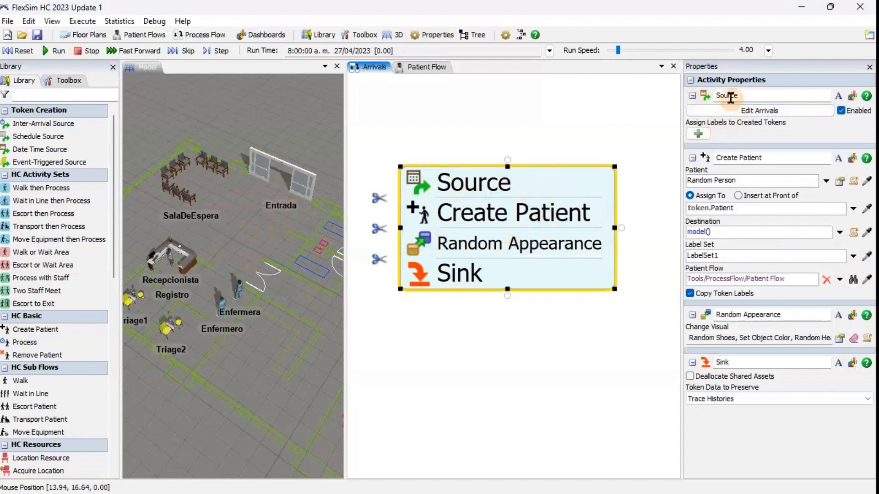
click(771, 111)
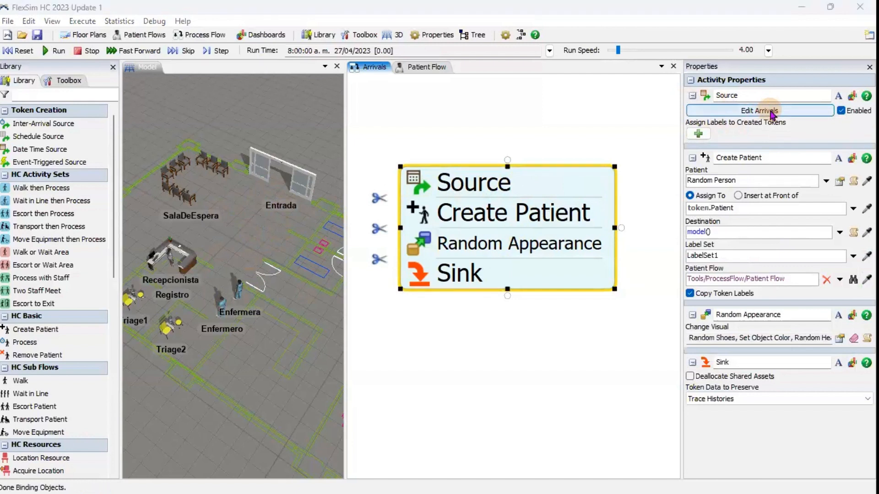
drag(521, 76, 573, 97)
click(425, 151)
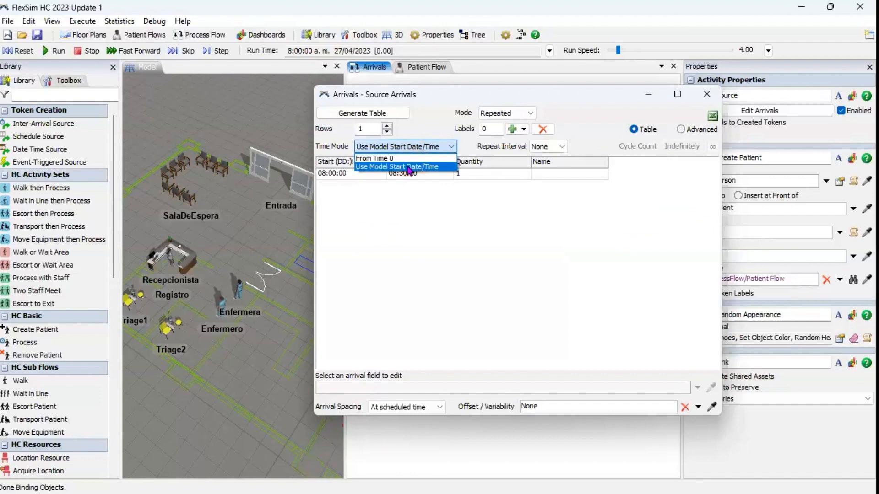
click(426, 167)
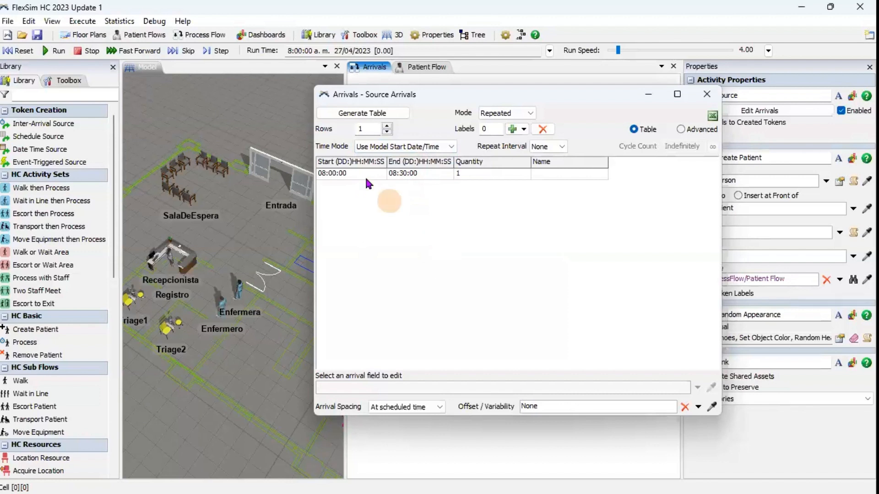
Set the end time of the arrival row to 12:00:00.
click(399, 177)
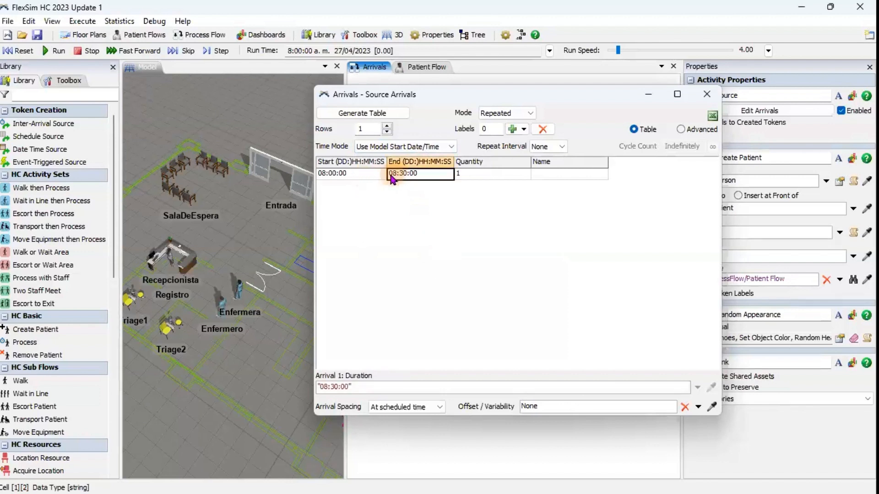
double_click(392, 177)
click(400, 175)
key(BackSpace)
key(BackSpace)
text(12)
key(Delete)
text(0)
key(Return)
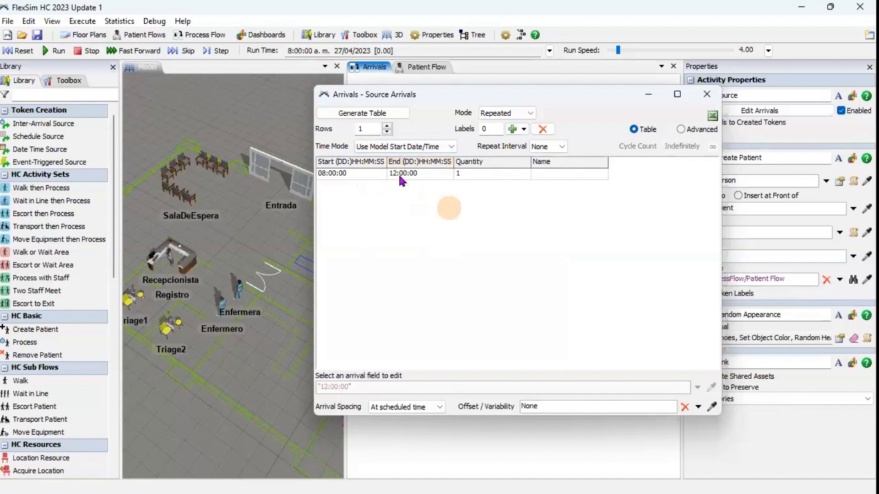
Set the quantity of the arrival row to 25.
click(487, 175)
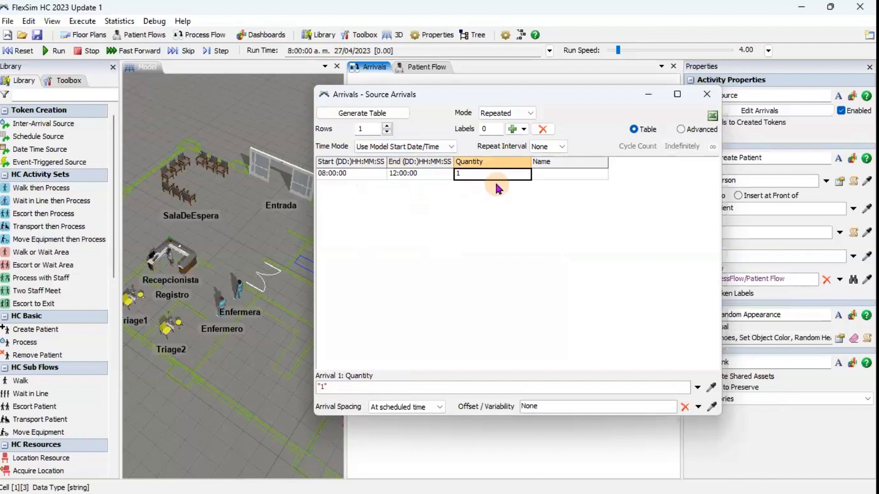
text(25)
key(Return)
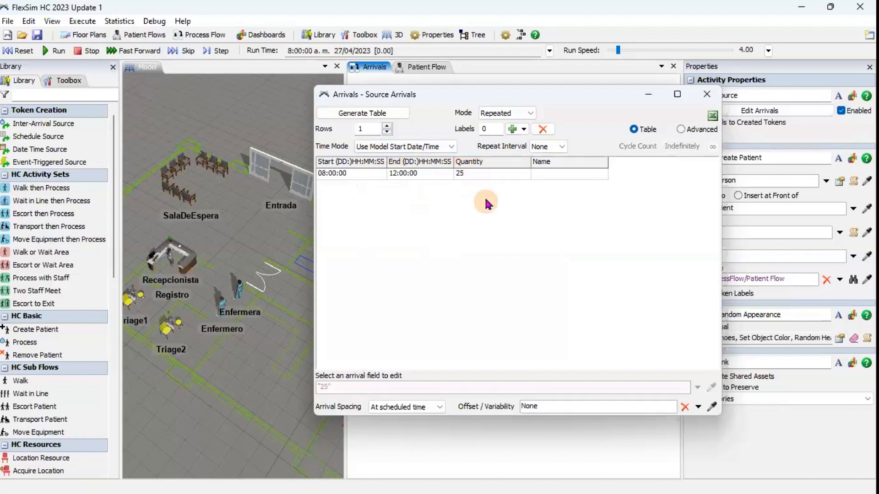
click(487, 172)
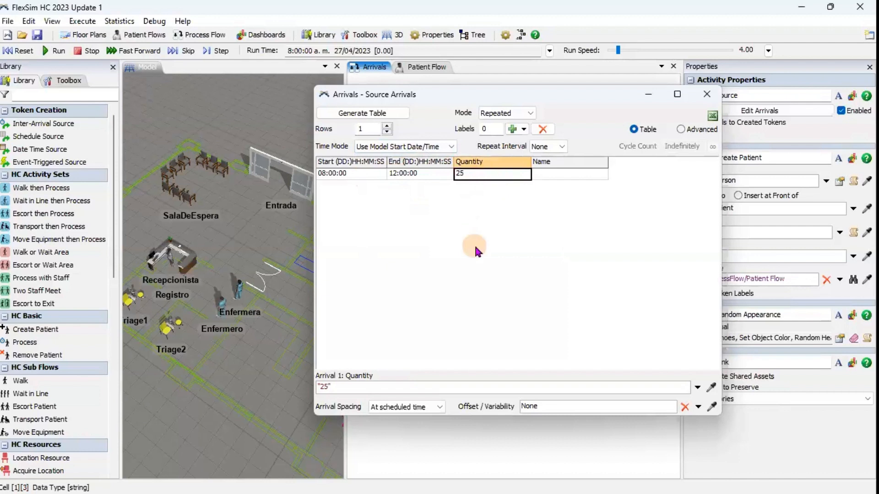
Set the arrival spacing to Randomly spaced and close the arrivals table.
mouse_move(588, 87)
mouse_down()
mouse_move(584, 129)
mouse_move(584, 100)
mouse_up()
drag(585, 95, 582, 111)
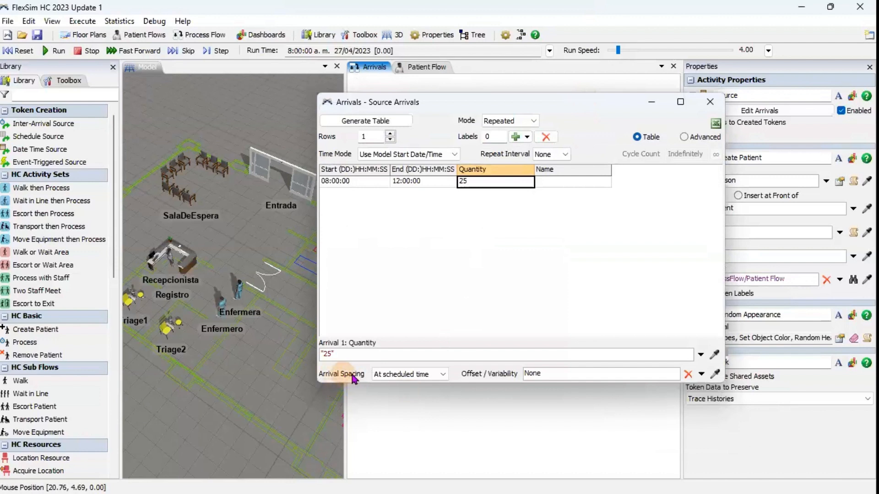
click(402, 378)
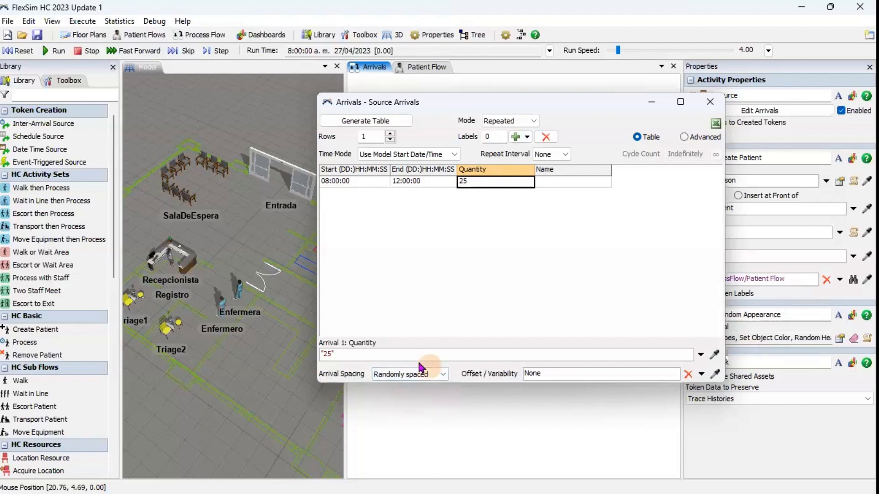
drag(581, 101, 574, 120)
click(696, 128)
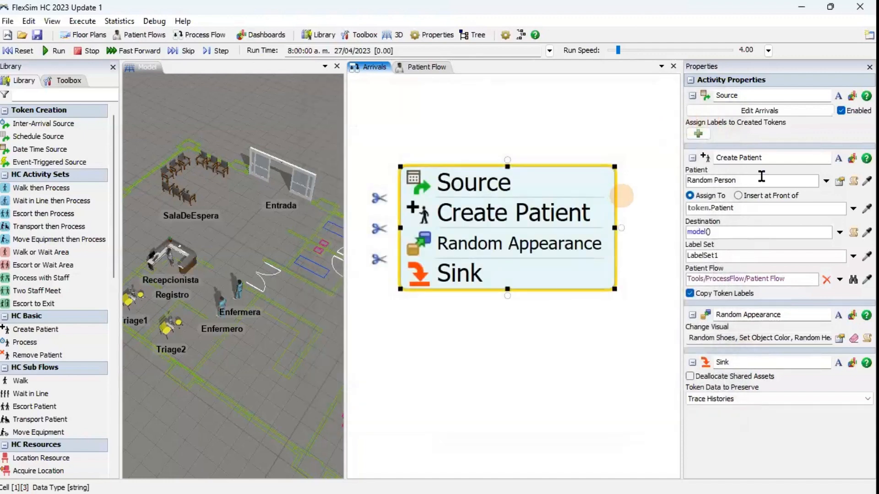
Collapse the other activities' properties and set the Create Patient destination to the Entrada object by sampling it in the model.
click(693, 315)
click(692, 332)
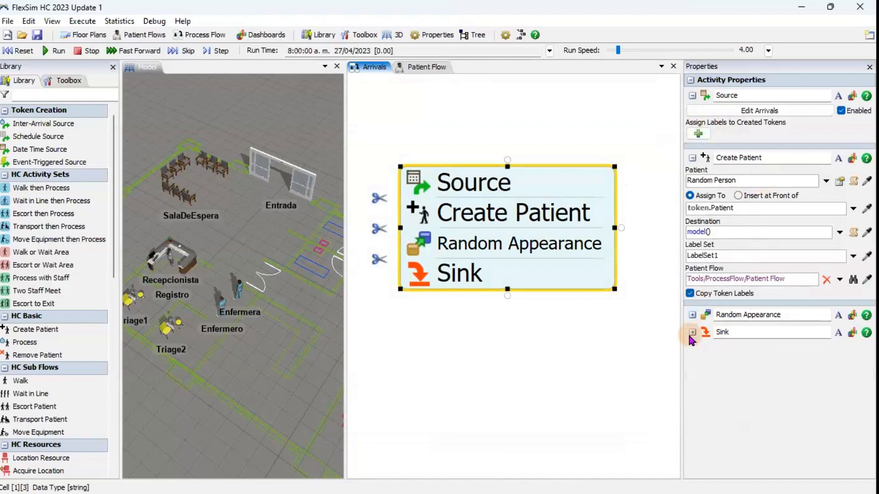
click(692, 95)
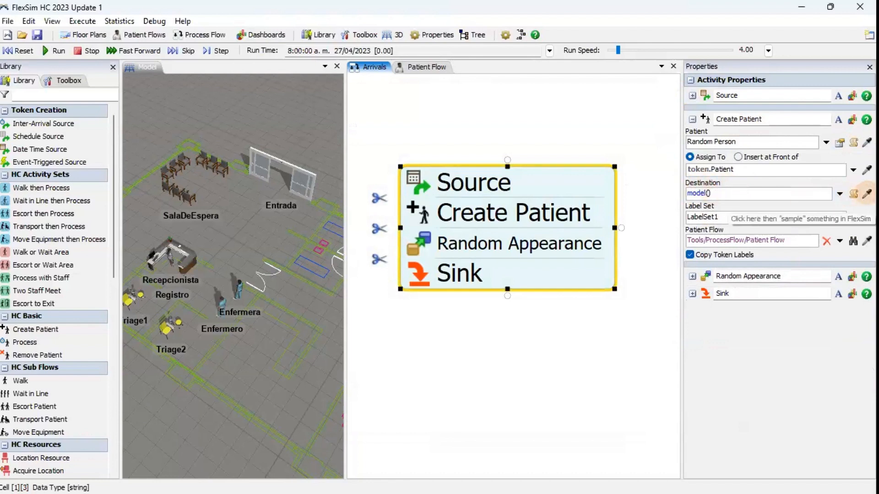
click(866, 193)
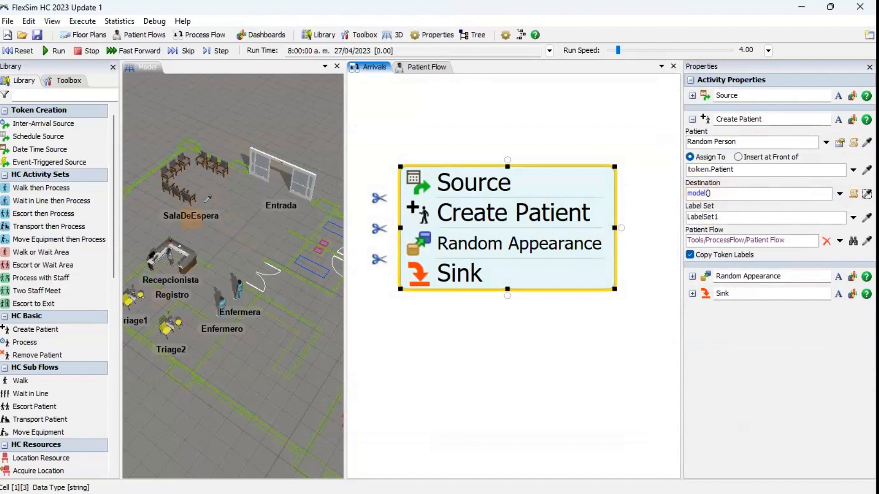
click(262, 163)
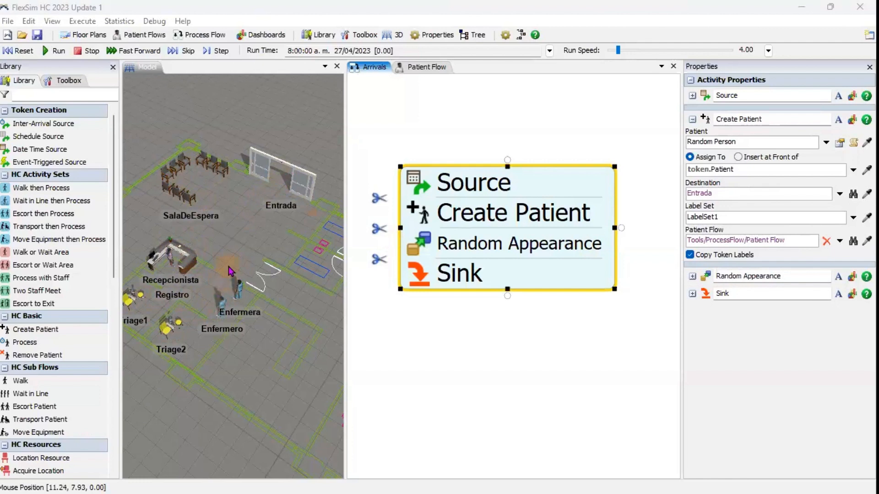
Compare the Patient Flow's Source activity with the Arrivals block and return to the Patient Flow.
click(423, 68)
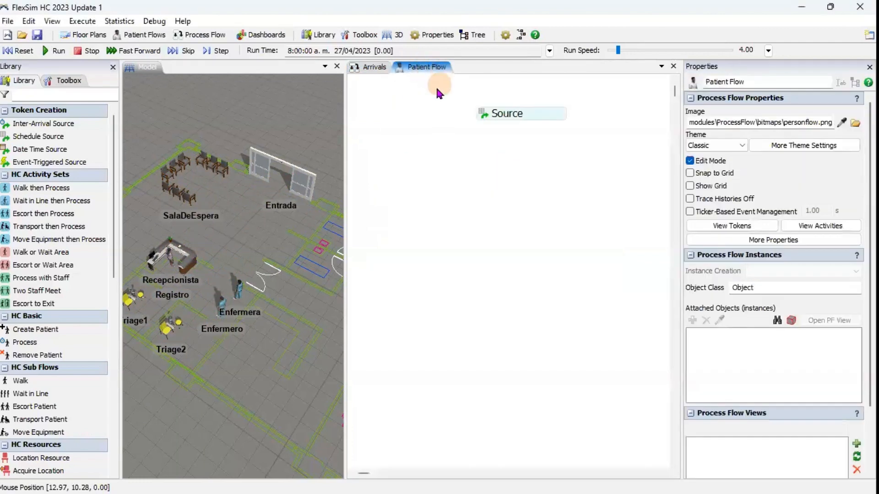
drag(485, 171, 519, 183)
scroll(504, 152, up, 3)
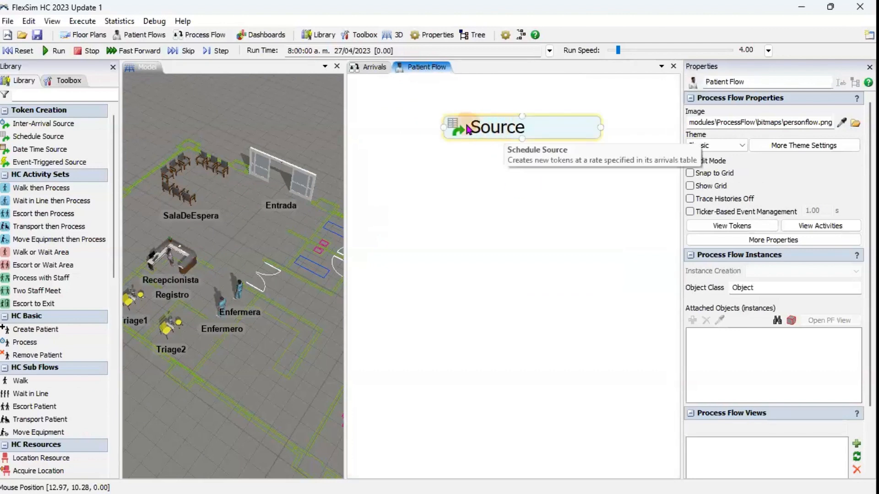
click(373, 69)
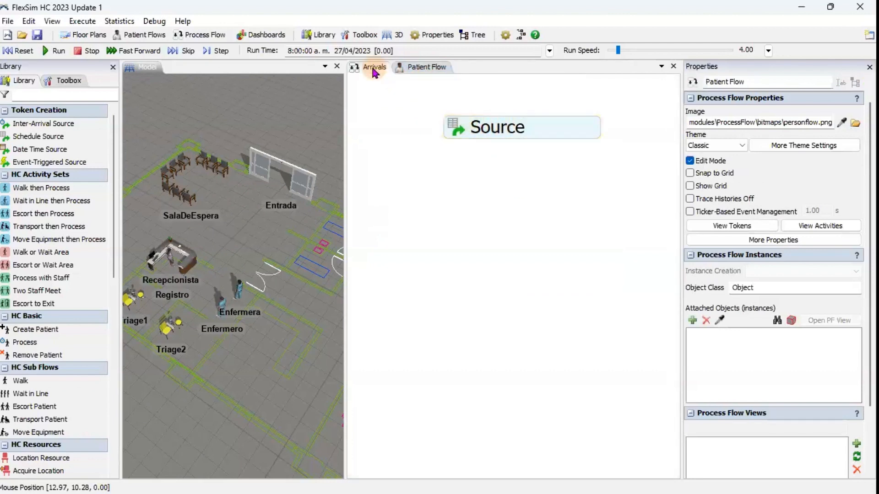
click(484, 134)
click(421, 68)
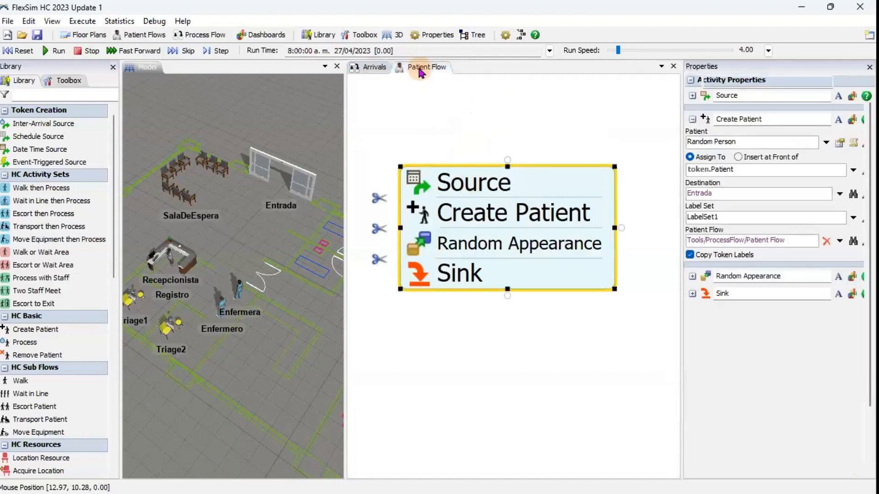
Collapse the Token Creation, HC Basic and HC Sub Flows groups of the activity library.
click(80, 111)
click(83, 264)
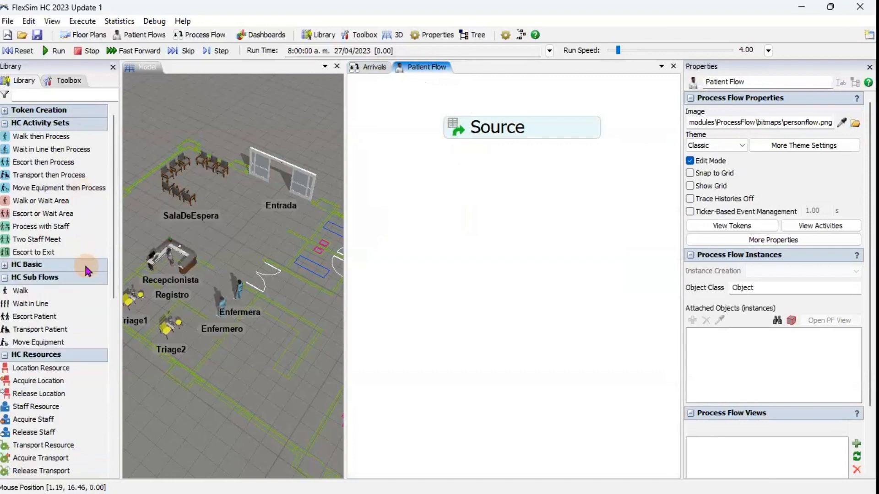
click(81, 277)
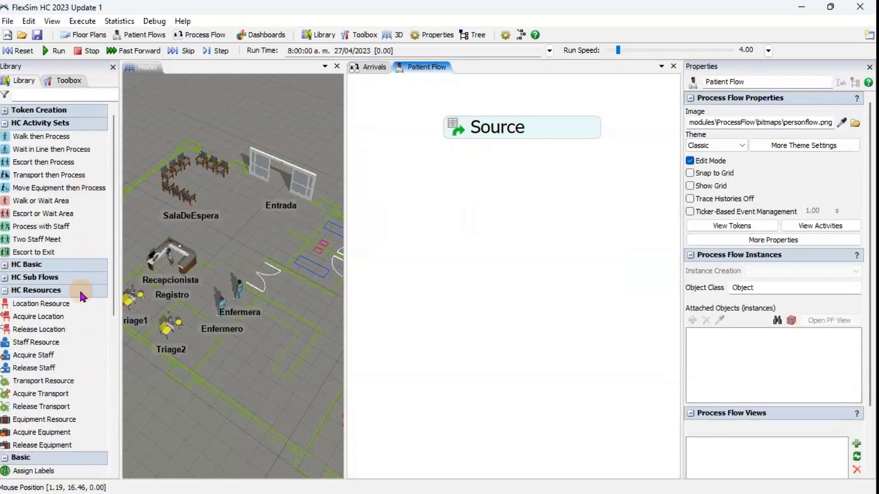
Collapse the HC Resources, Basic, Coordination and Warehousing groups of the activity library.
click(78, 290)
click(77, 303)
click(76, 315)
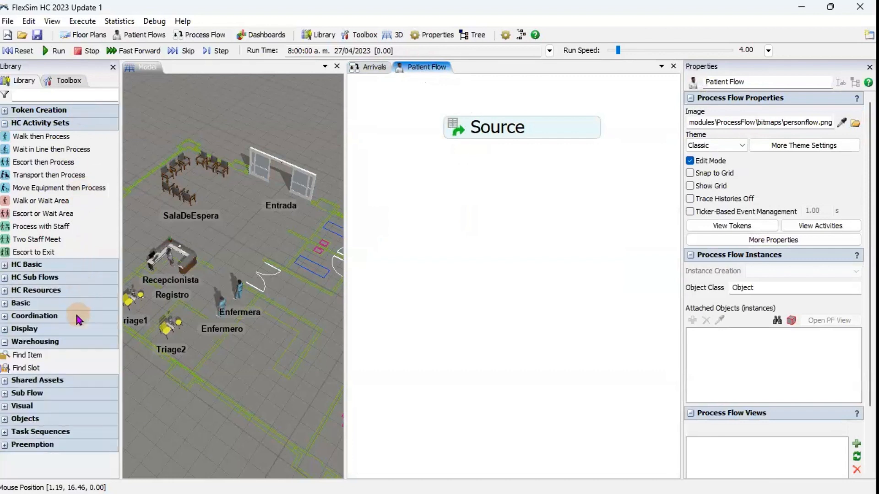
click(85, 340)
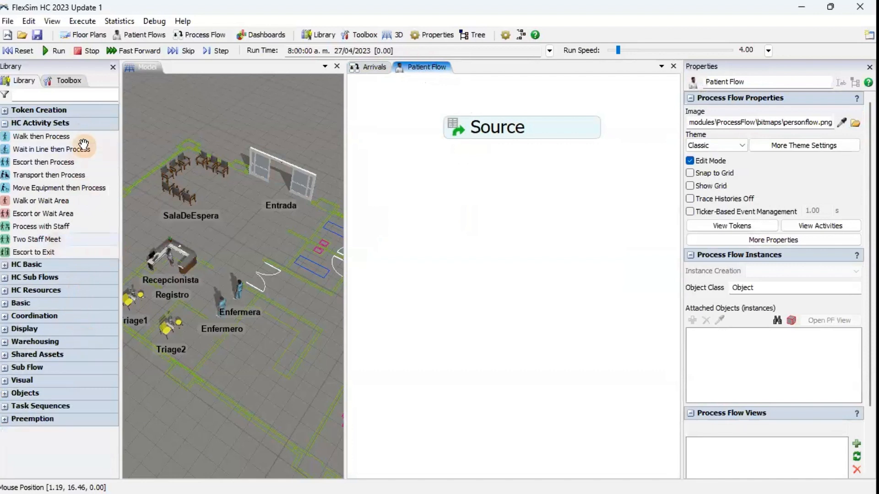
Add a Walk or Wait Area activity set below the Source activity and move Source up, centred above the set.
drag(73, 137, 442, 182)
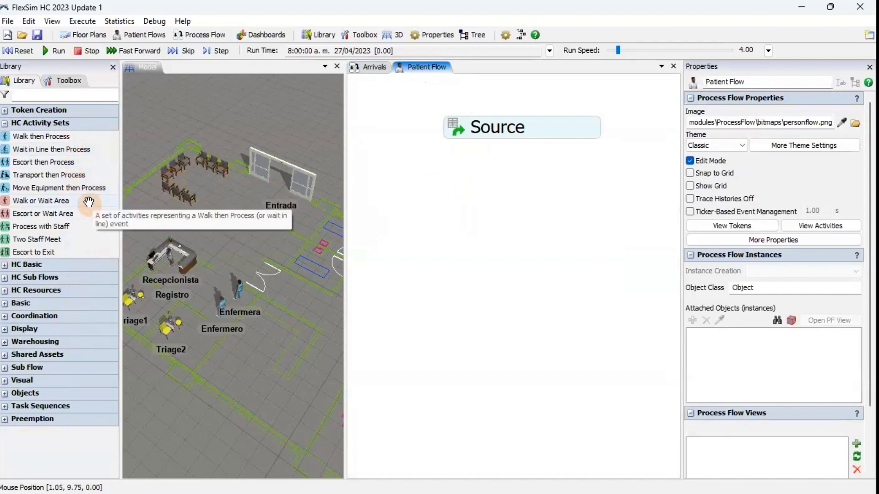
drag(88, 202, 412, 177)
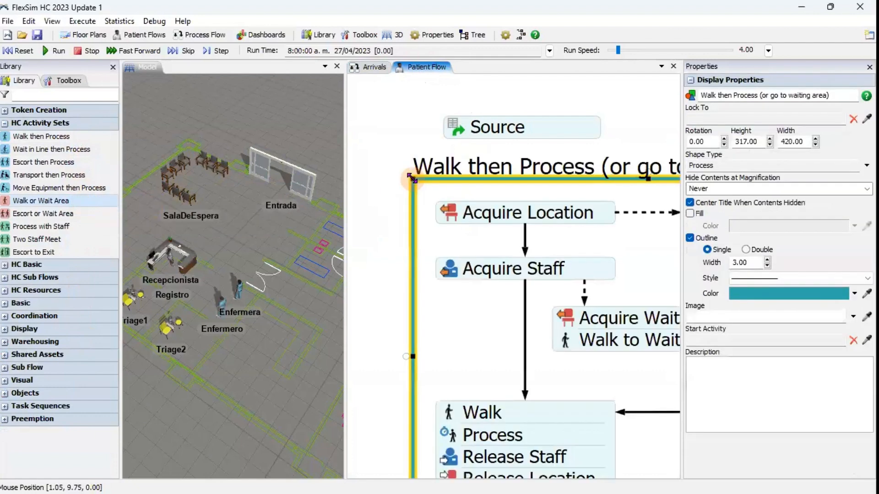
scroll(371, 190, down, 3)
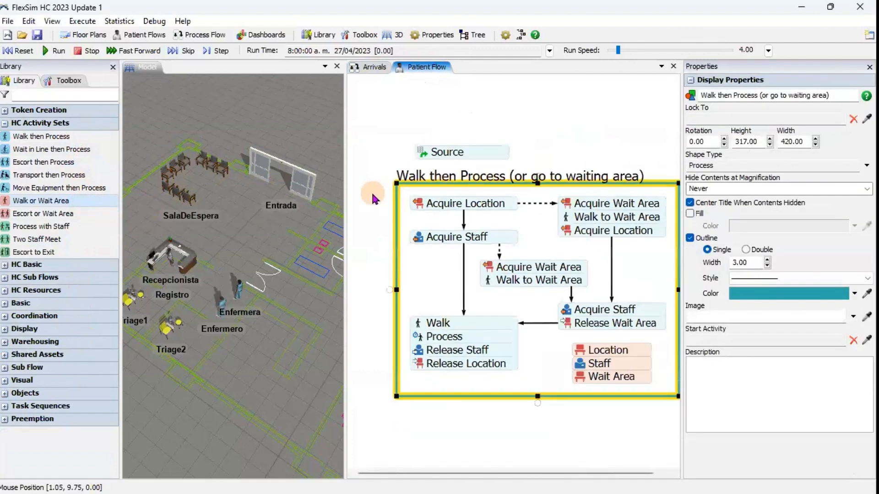
drag(470, 153, 544, 128)
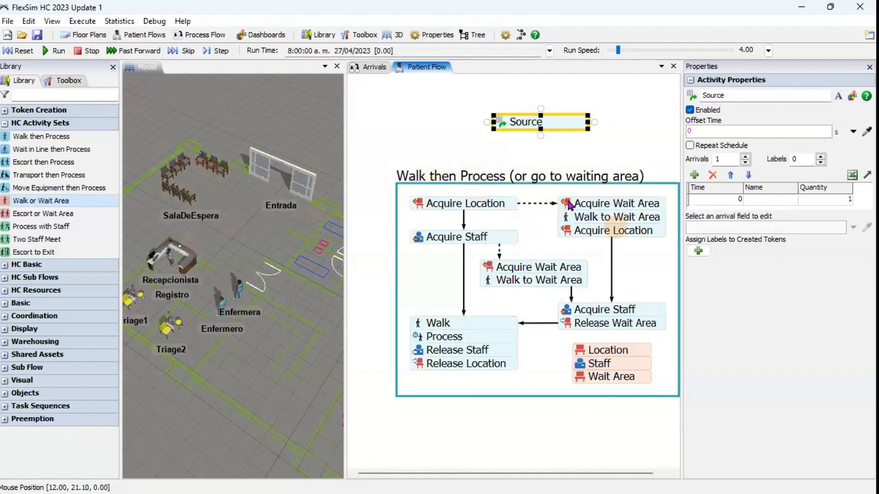
scroll(578, 207, down, 1)
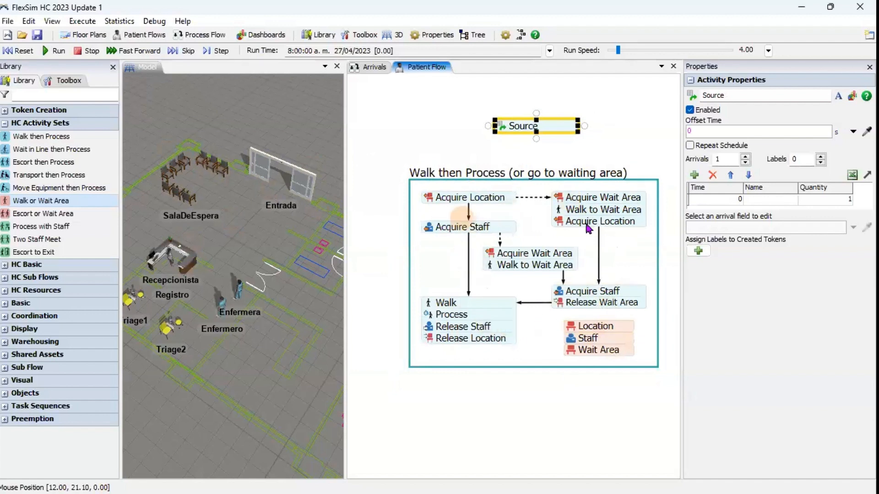
Retitle the walk-or-wait activity set as "Ir a registro o Esperar en Sala".
click(421, 176)
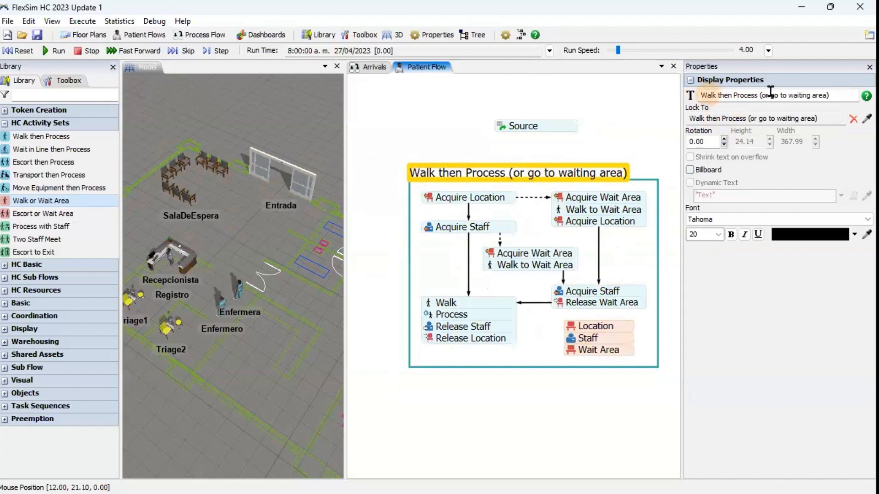
double_click(416, 173)
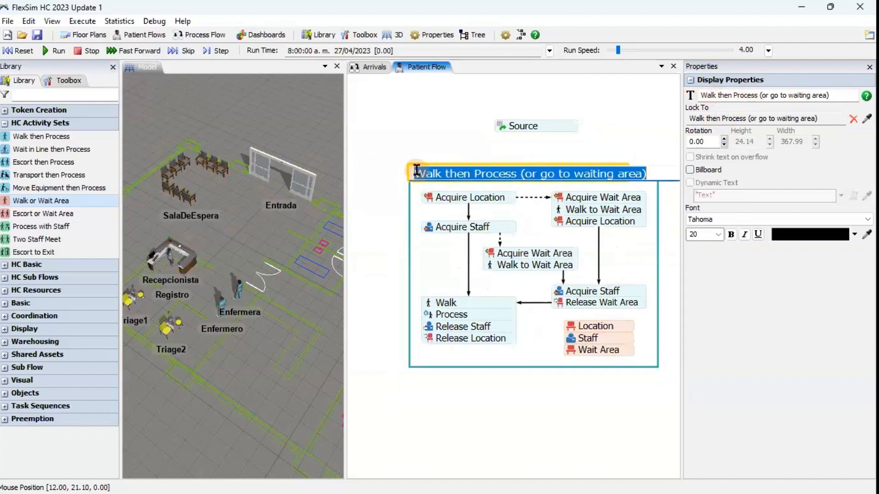
text(Ir)
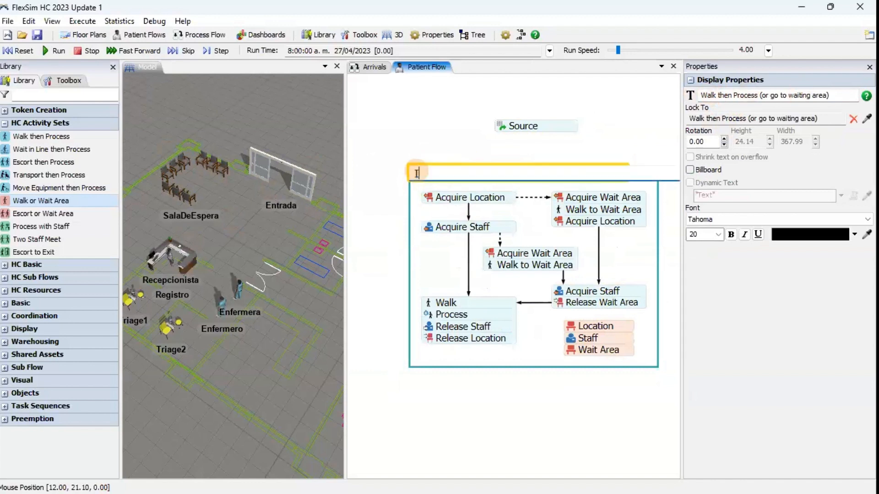
text( a registro o E)
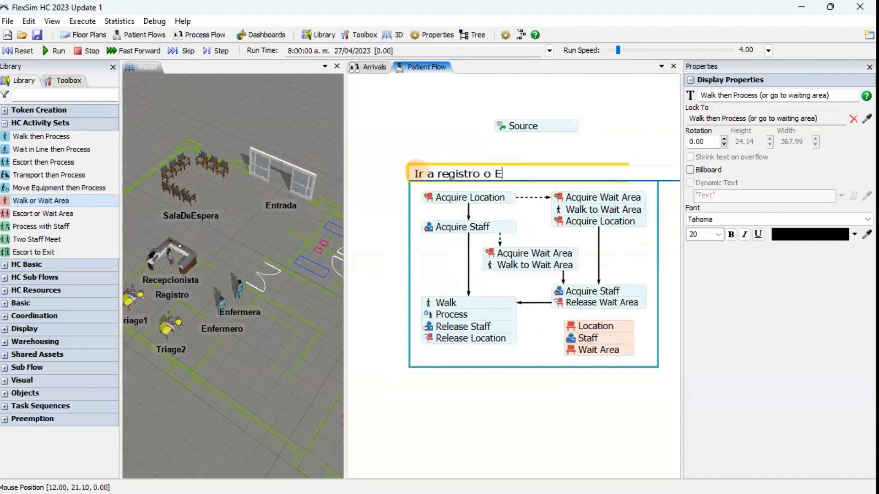
text(sperar en Sala d)
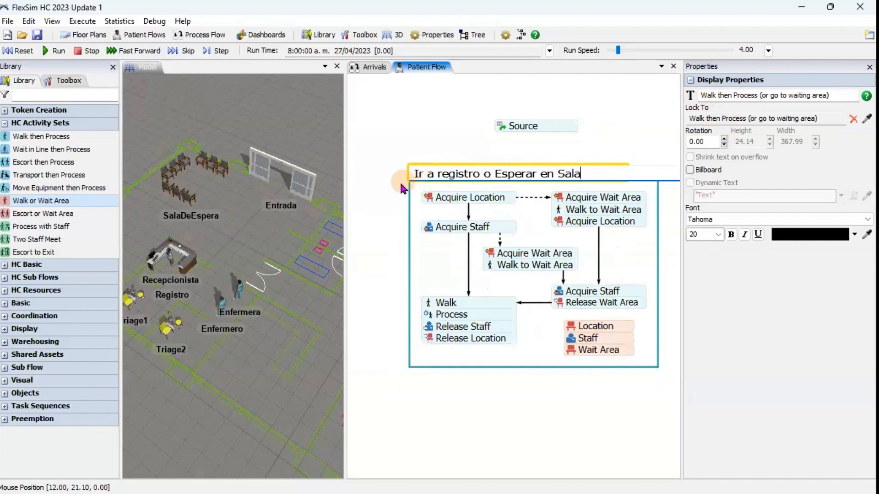
click(399, 180)
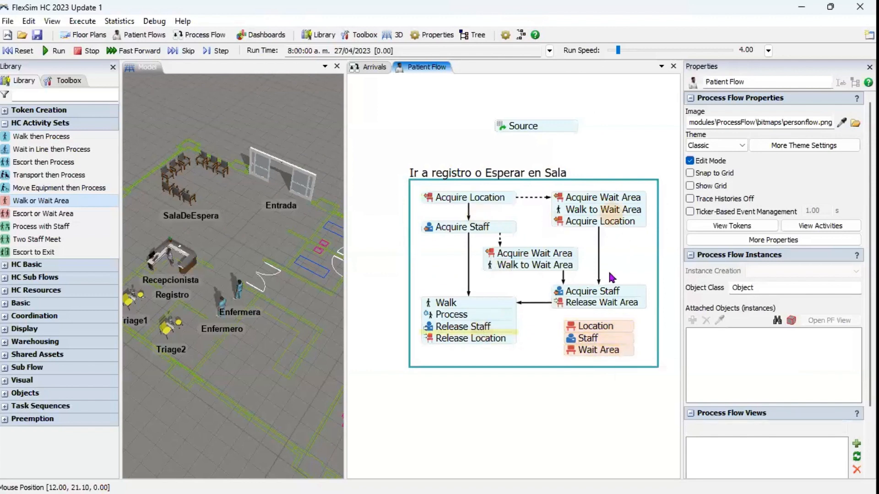
Rename the set's Location resource as Registro and assign it the Registro location group.
click(513, 223)
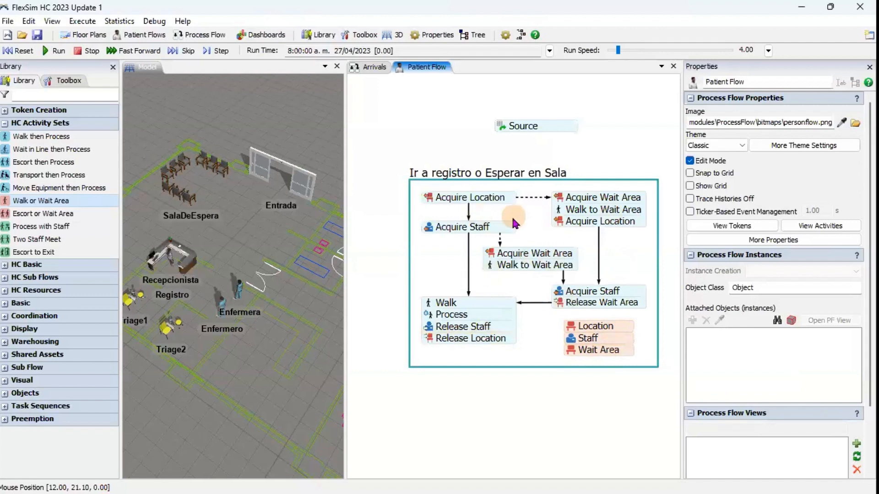
click(605, 328)
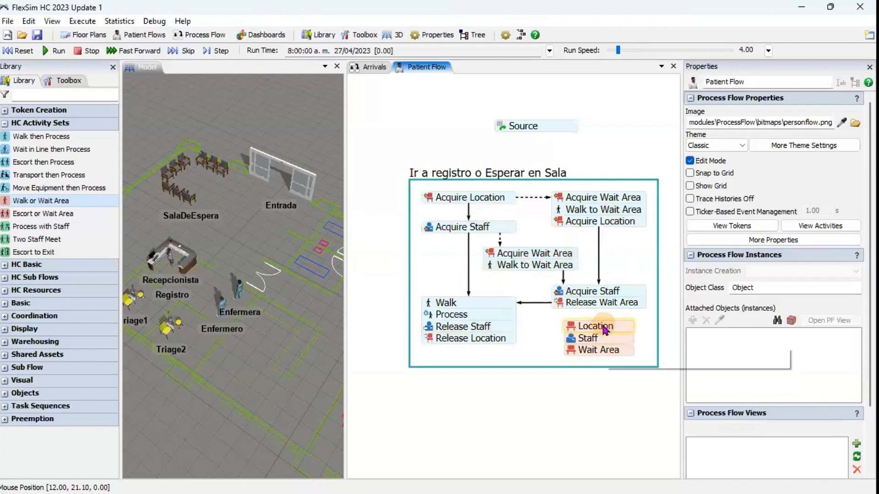
click(605, 327)
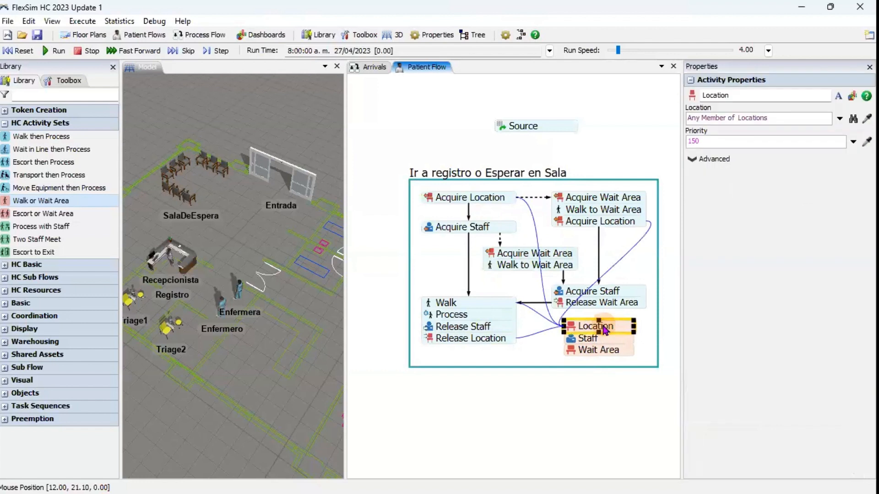
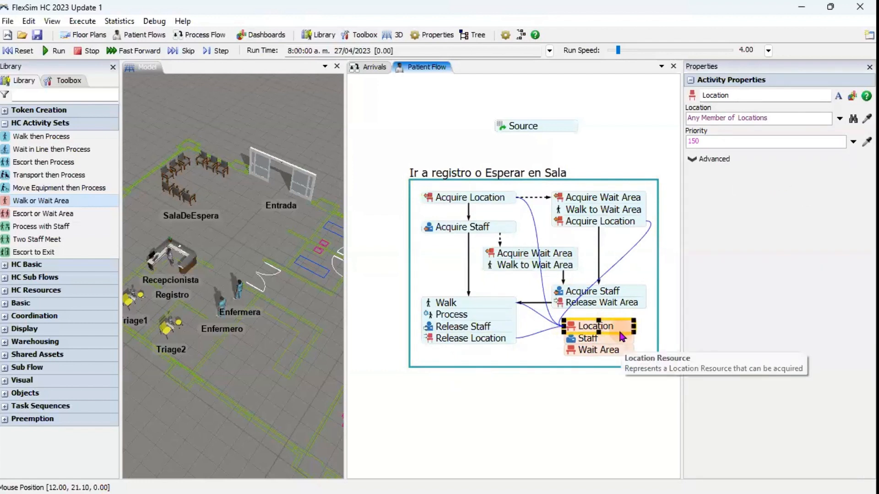
drag(742, 95, 697, 100)
text(Registro)
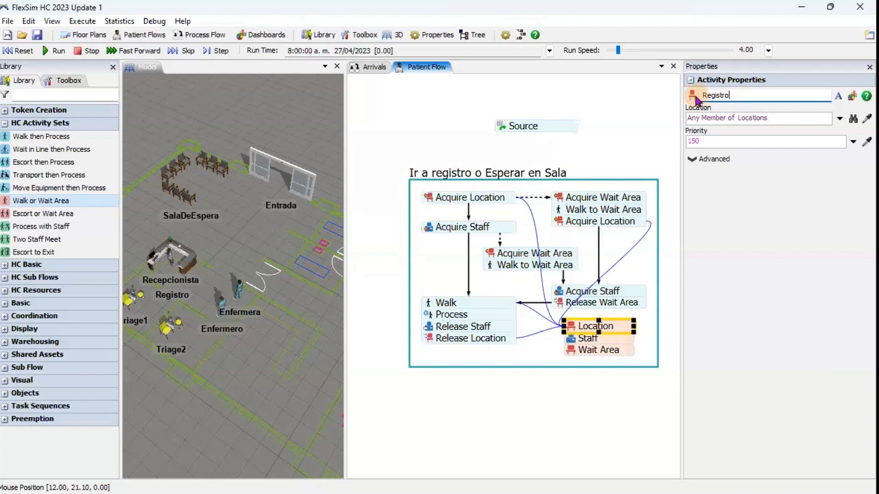
click(762, 214)
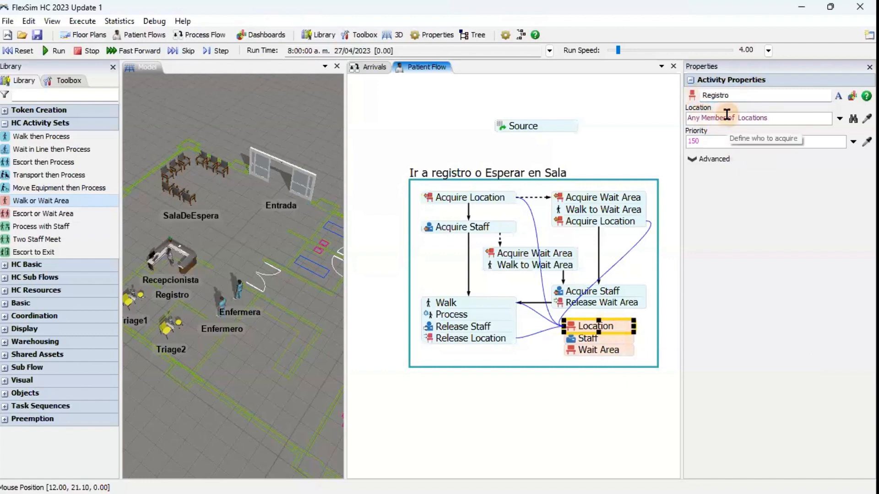
click(840, 121)
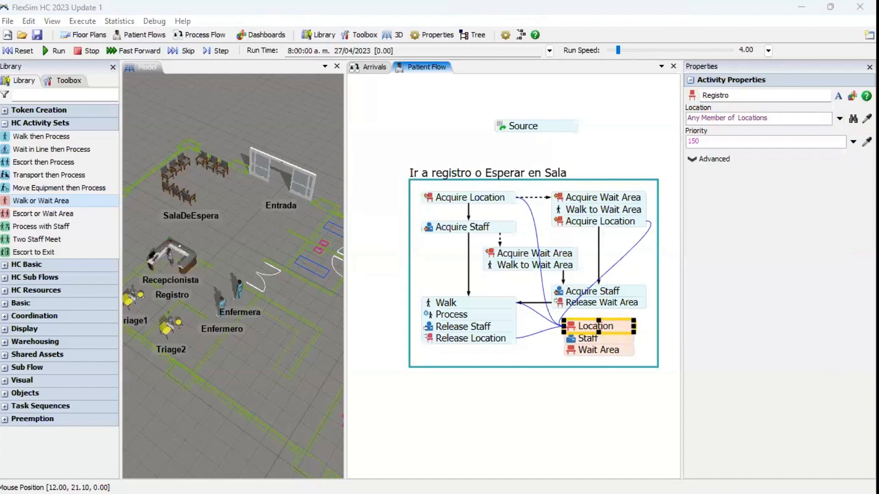
click(840, 119)
mouse_move(733, 135)
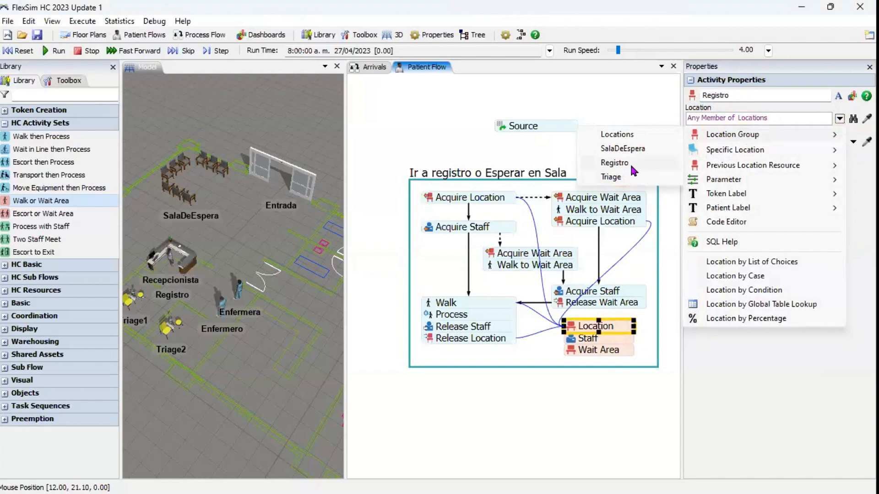
click(614, 163)
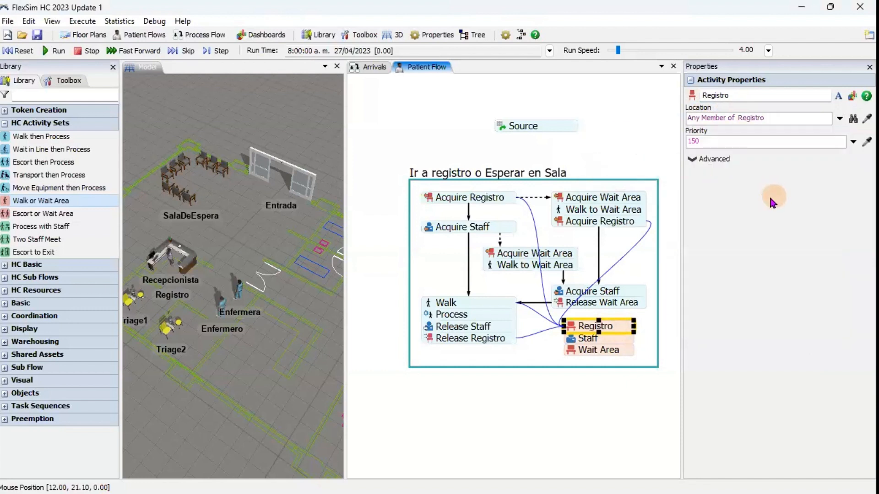
Rename the set's Staff resource as Recepcionista and assign it the Recepcionista staff group.
click(616, 338)
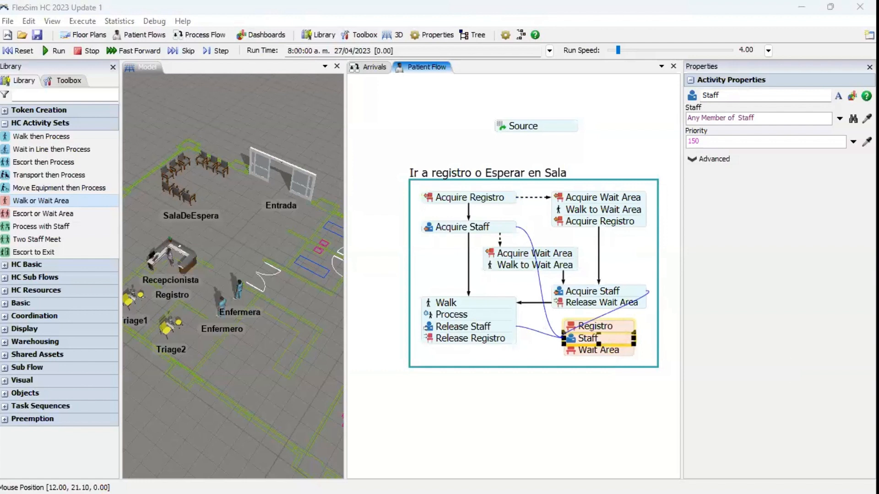
double_click(724, 96)
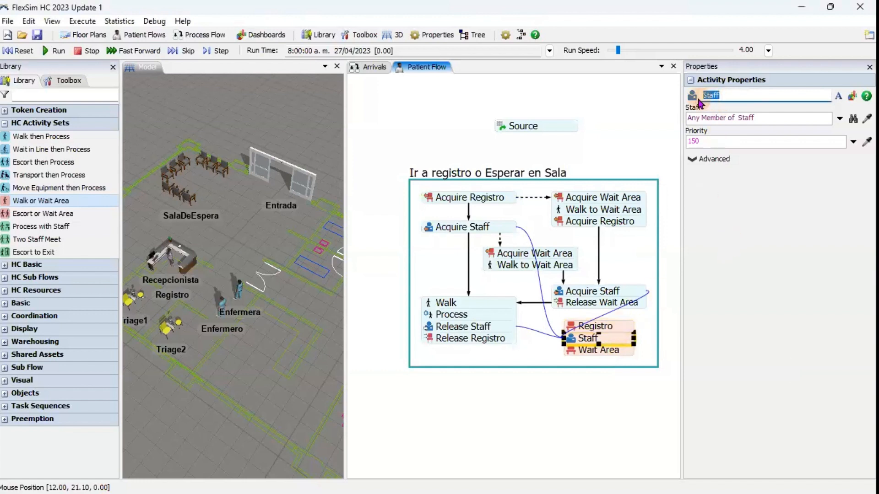
text(Recepcionista)
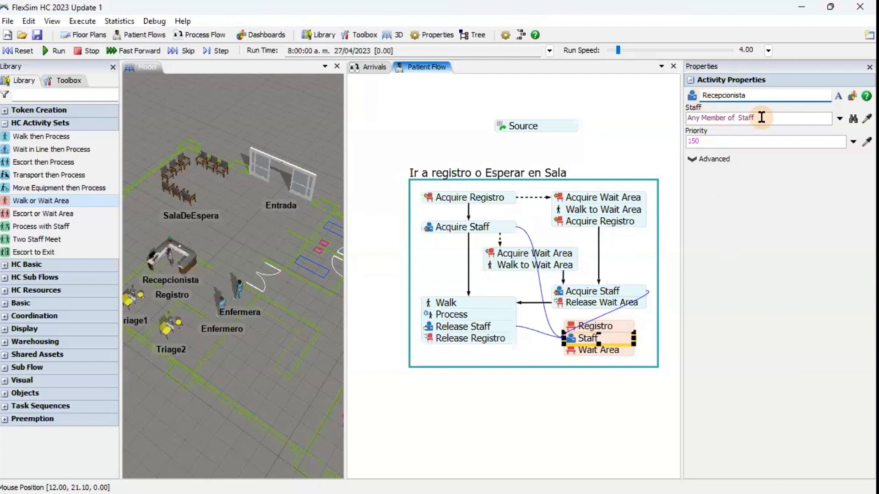
click(840, 120)
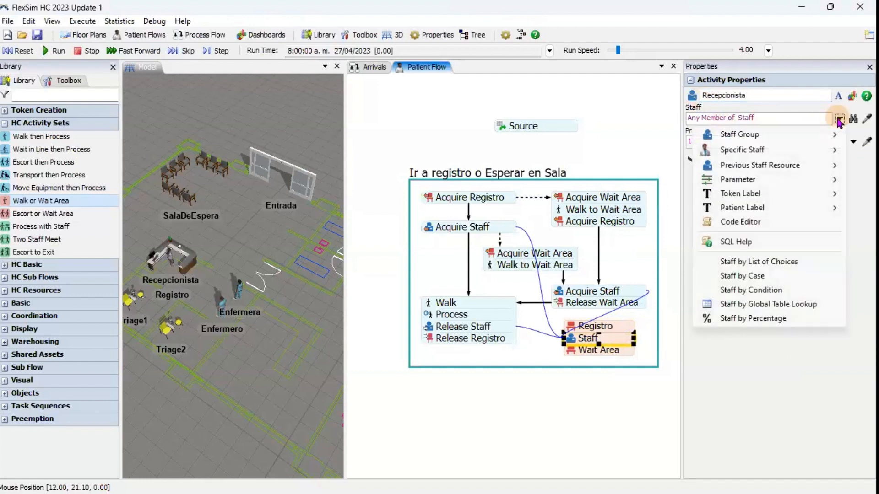
mouse_move(750, 138)
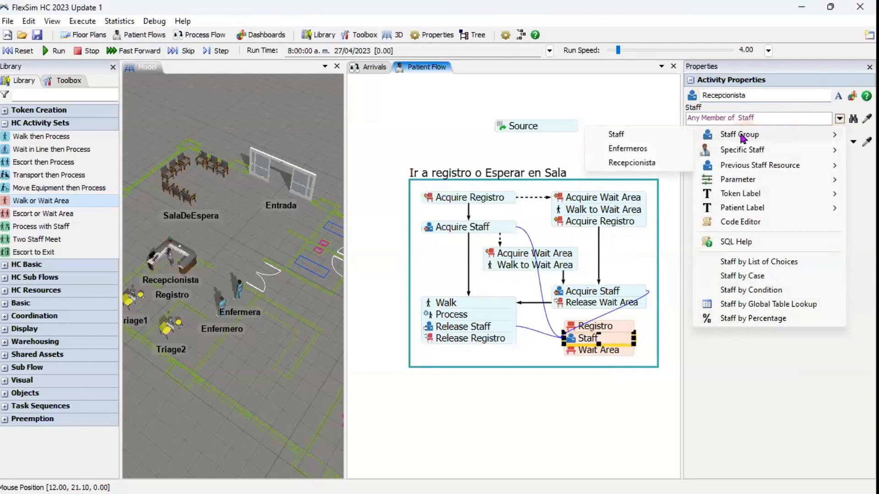
click(653, 162)
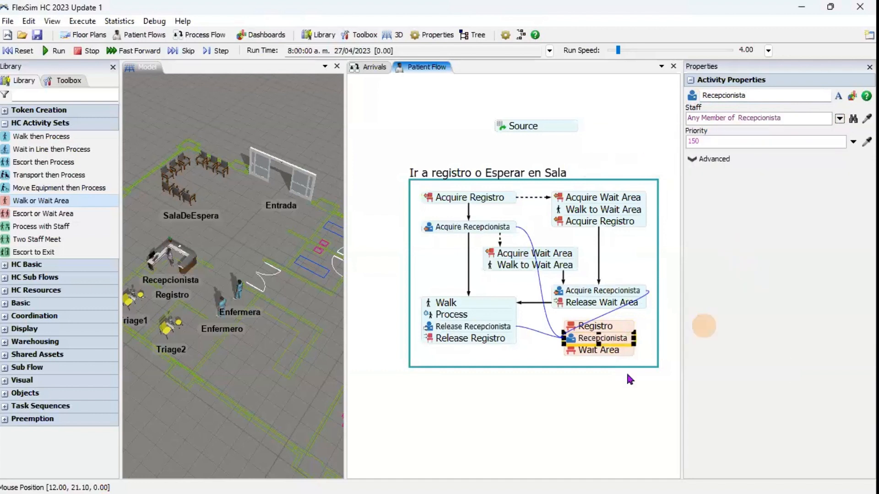
Rename the set's Wait Area resource as "Sala de Espera" and assign it the SalaDeEspera location group.
click(618, 350)
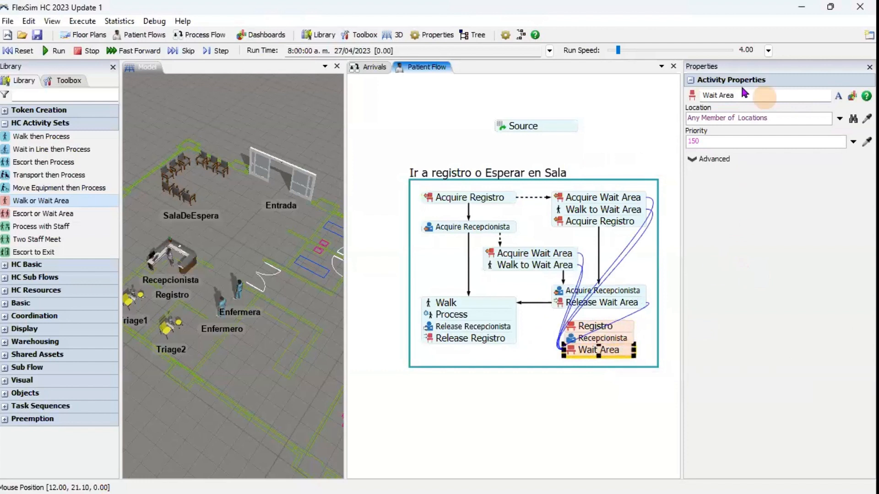
drag(740, 95, 689, 101)
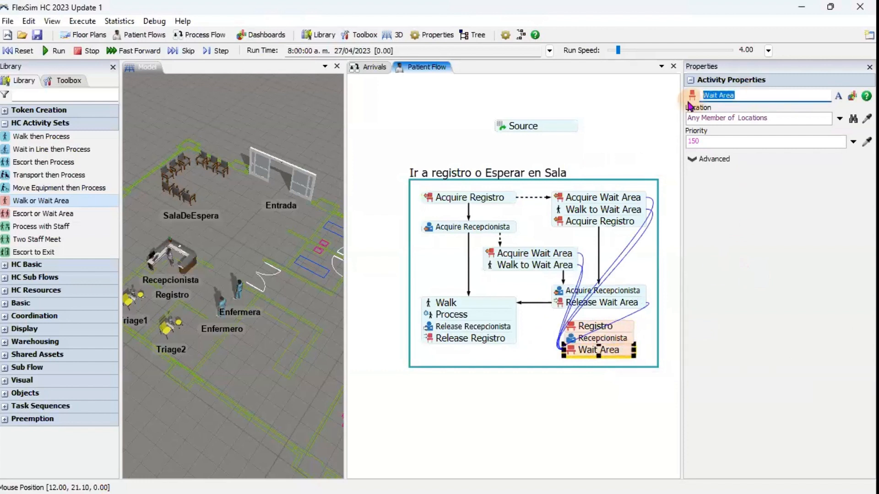
text(Sala de Espera)
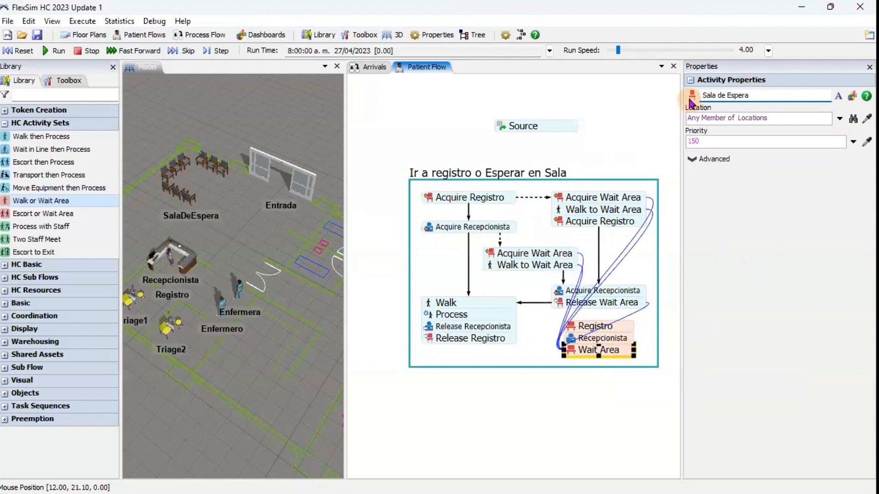
click(839, 118)
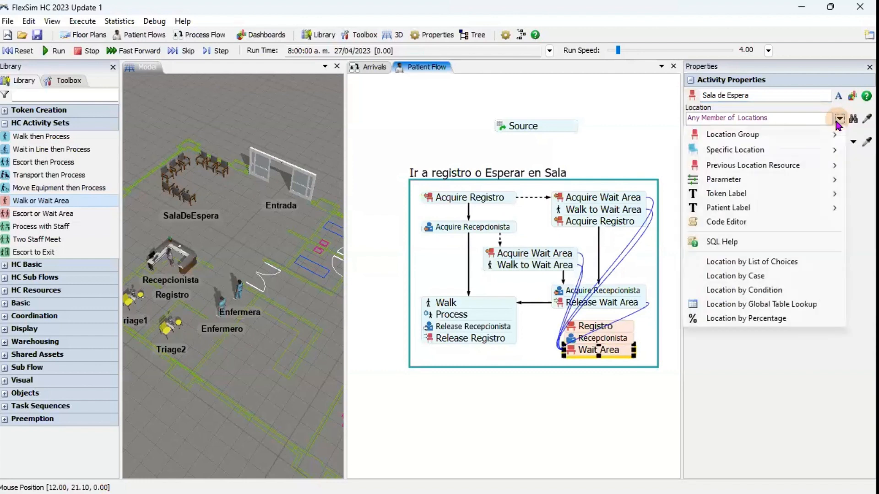
mouse_move(732, 137)
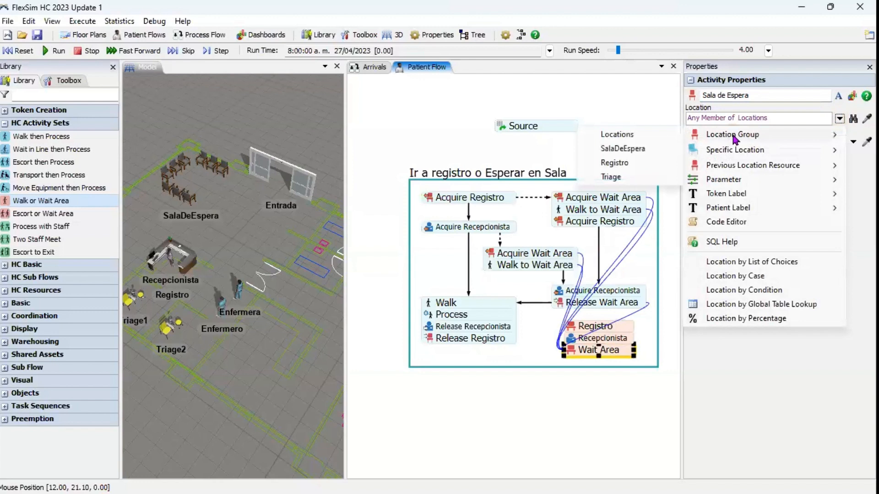
click(636, 151)
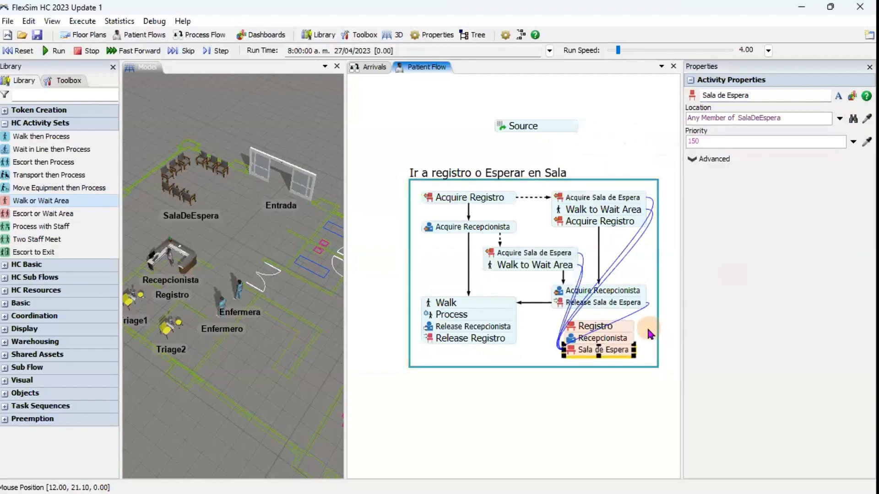
click(541, 324)
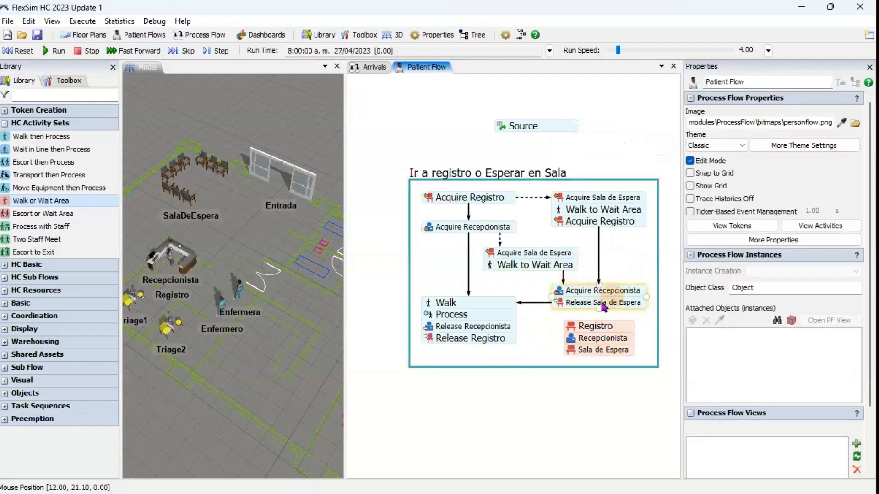
Change the process time distribution of the registration set's Process activity to uniform.
click(574, 238)
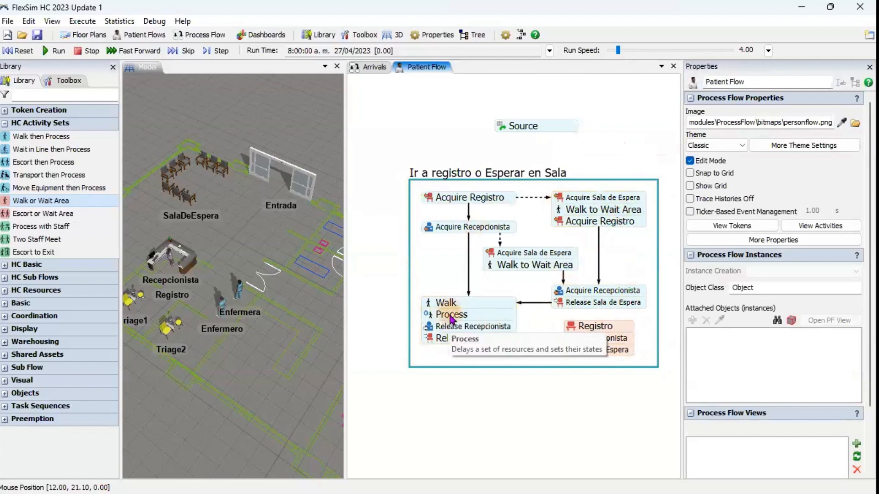
scroll(451, 319, up, 5)
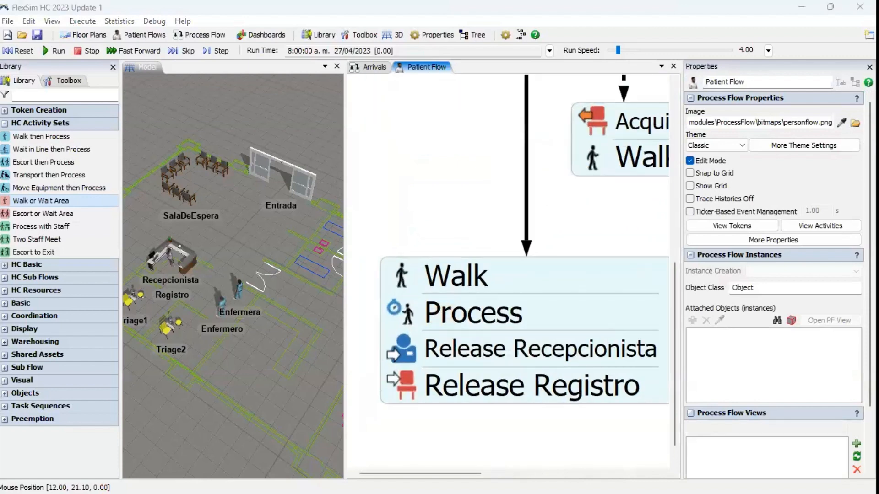
scroll(444, 318, down, 5)
click(443, 323)
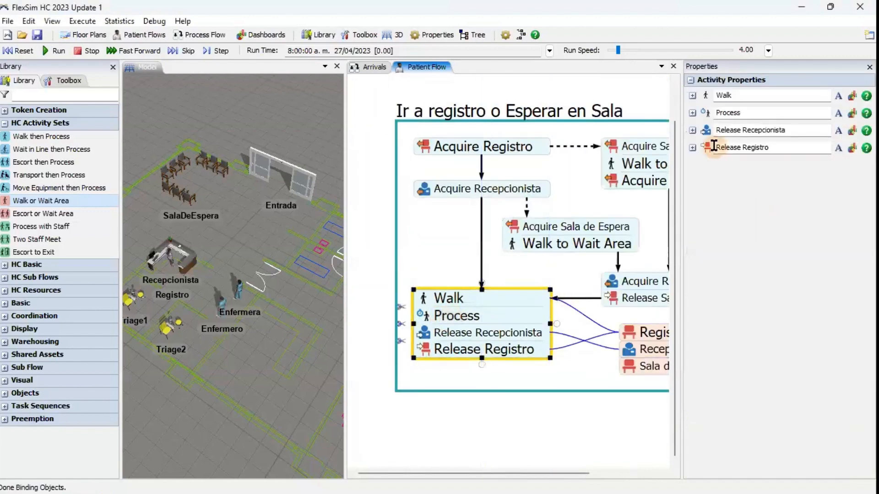
click(692, 113)
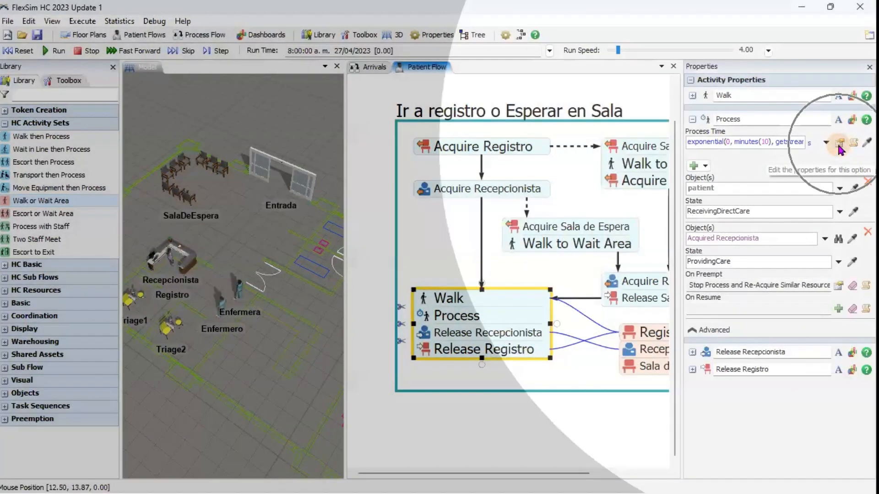
click(839, 143)
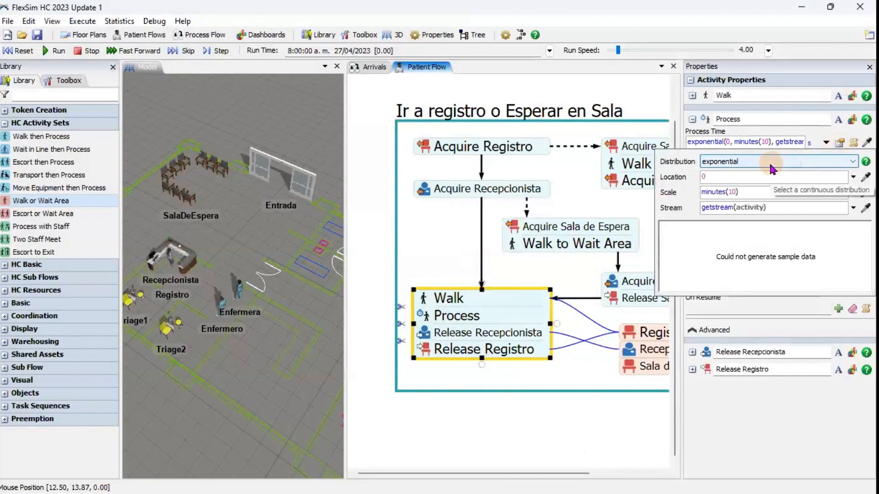
click(771, 164)
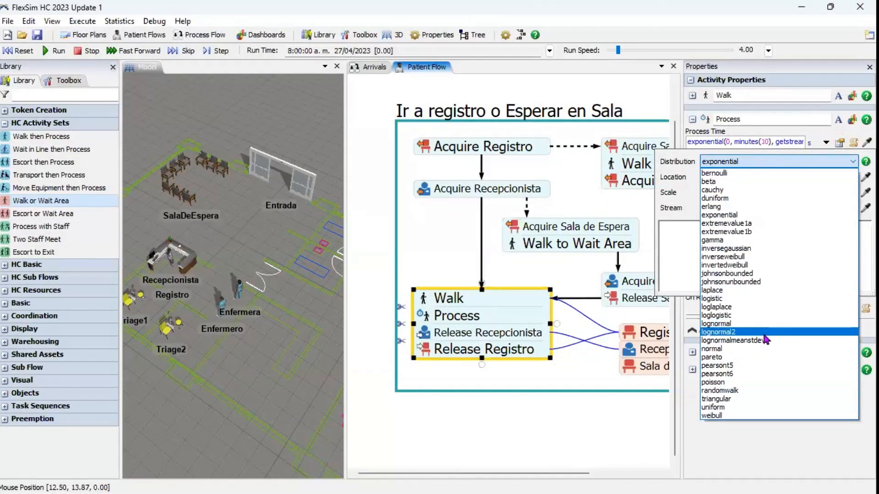
click(732, 408)
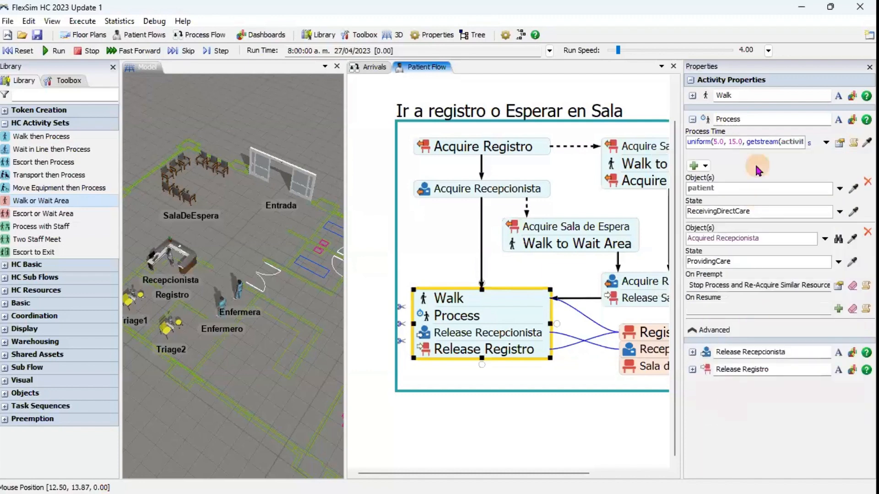
Set the registration process time's uniform distribution to a minimum of 3 and a maximum of 5.
click(837, 145)
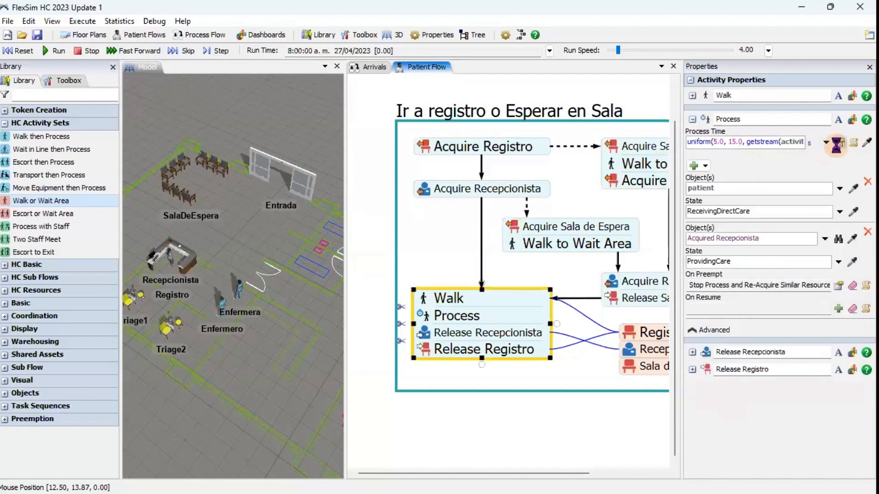
click(732, 177)
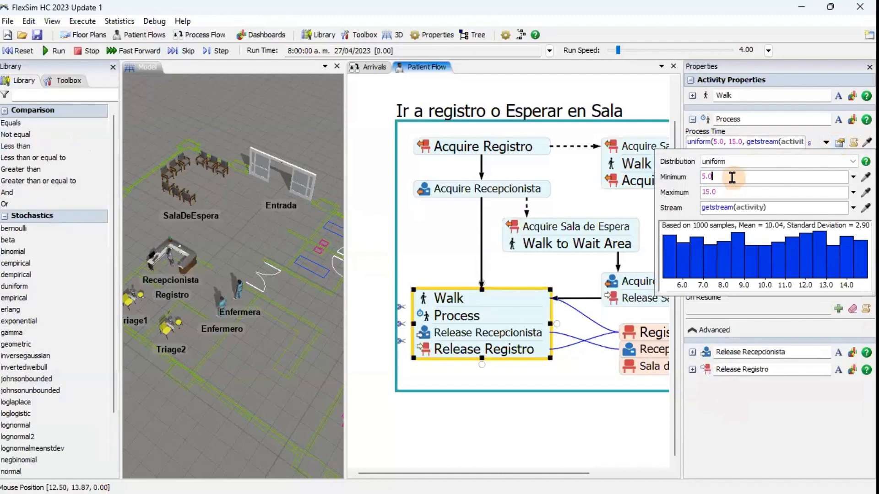
key(BackSpace)
key(BackSpace)
key(BackSpace)
text(3)
click(725, 191)
key(BackSpace)
key(BackSpace)
key(BackSpace)
key(BackSpace)
text(5)
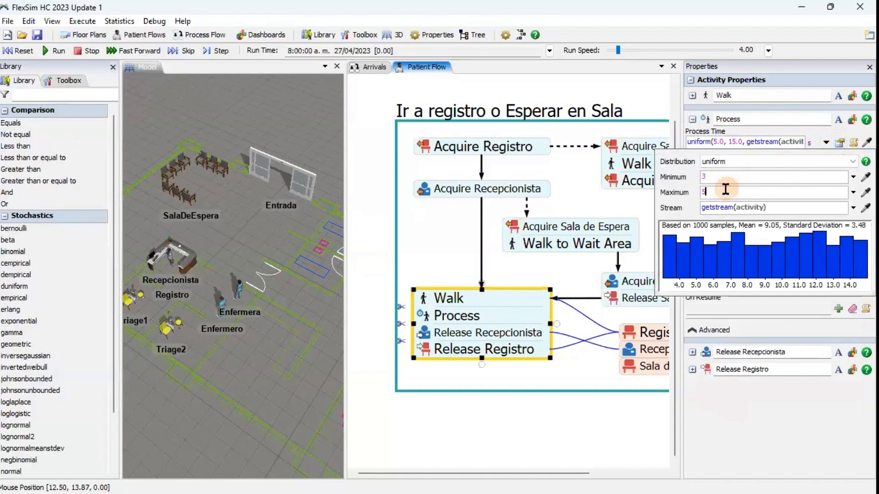
click(729, 177)
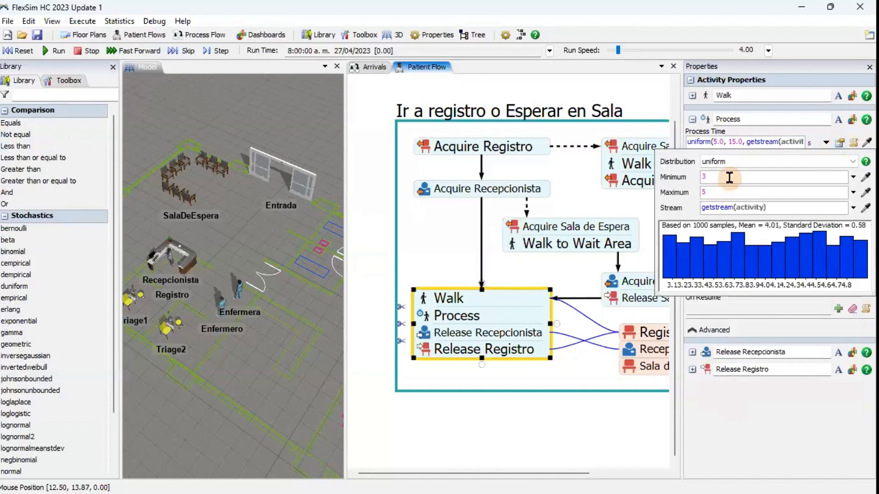
click(769, 396)
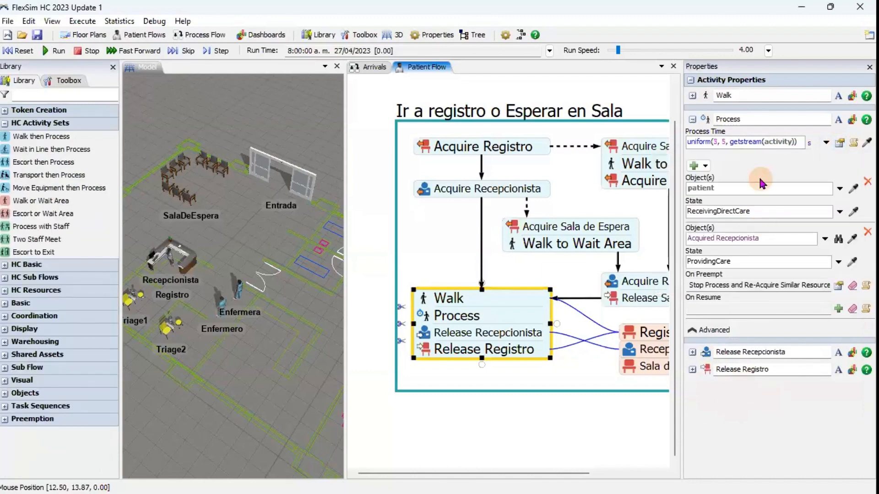
click(558, 377)
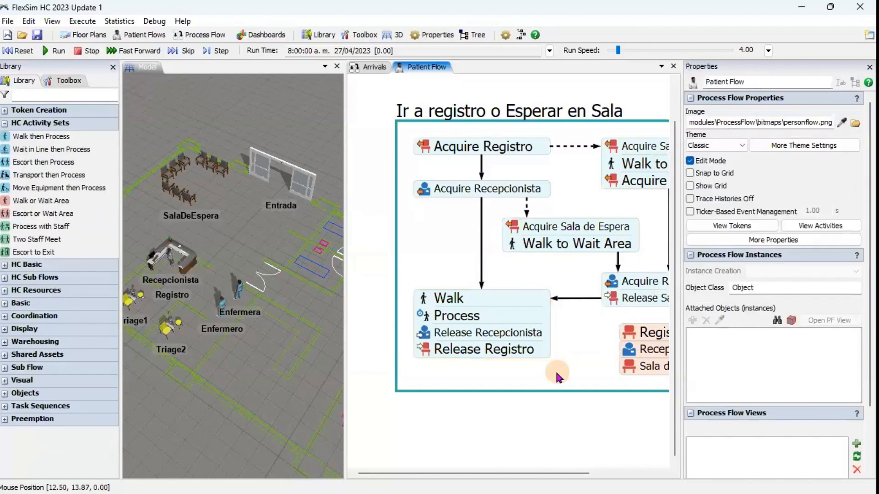
Add an Escort then Process activity set below the registration set and align it with that set's left edge.
scroll(557, 373, down, 3)
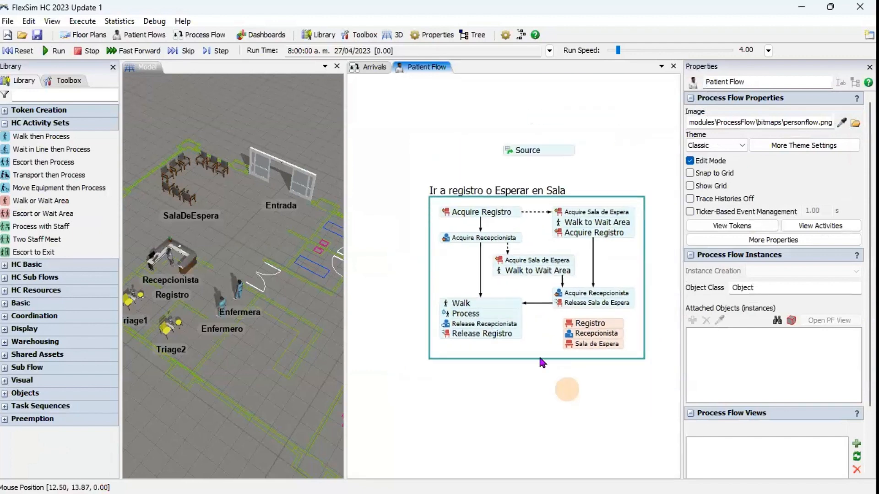
drag(566, 386, 541, 330)
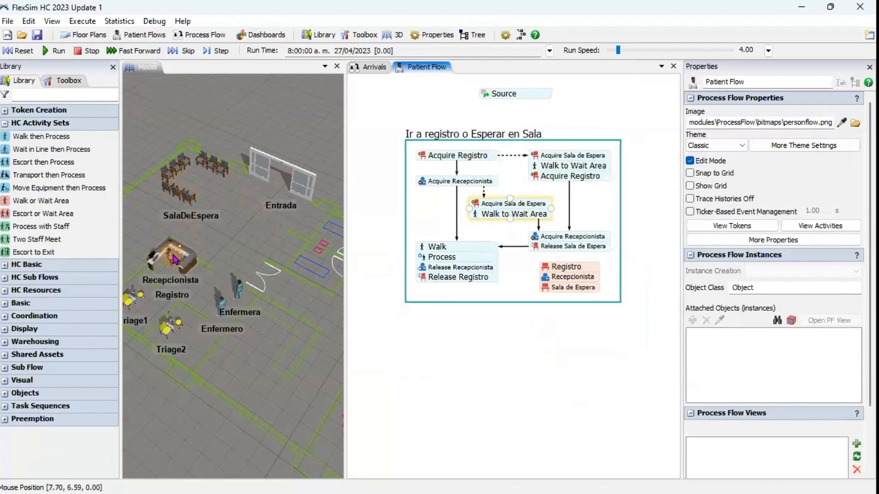
click(414, 328)
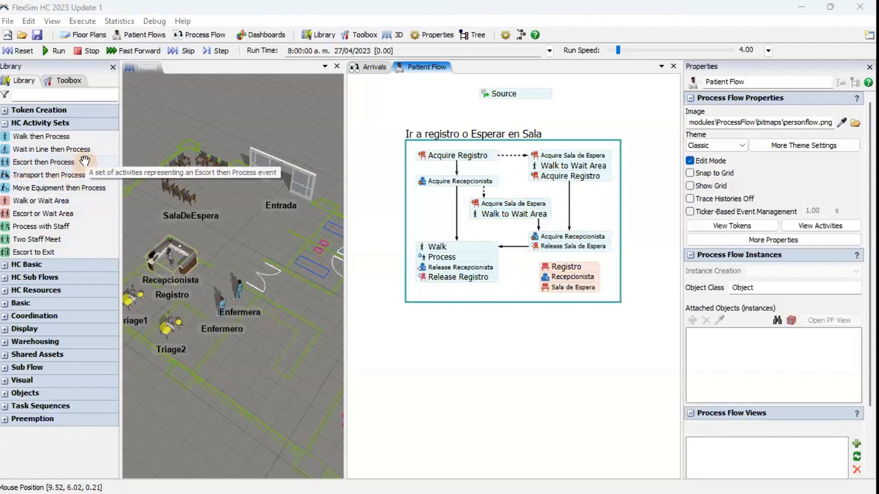
drag(86, 161, 411, 323)
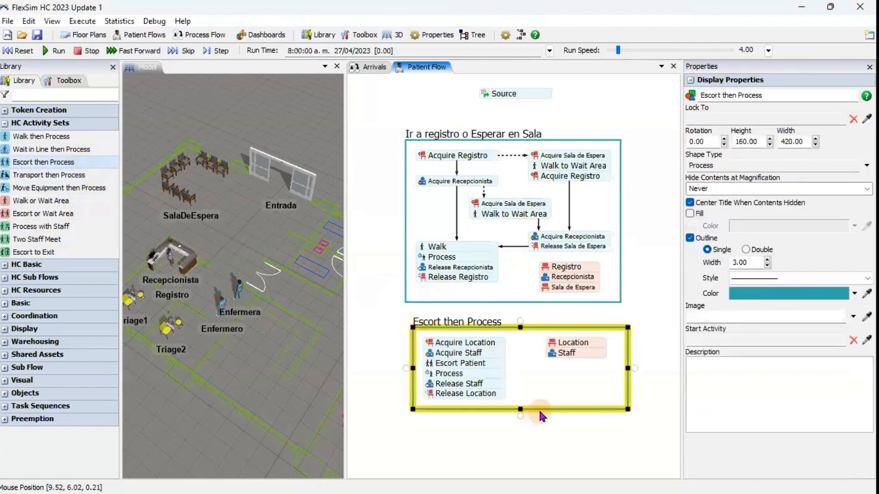
click(402, 428)
drag(413, 350, 406, 347)
Retitle the Escort then Process set as "Valoracion medica".
click(417, 325)
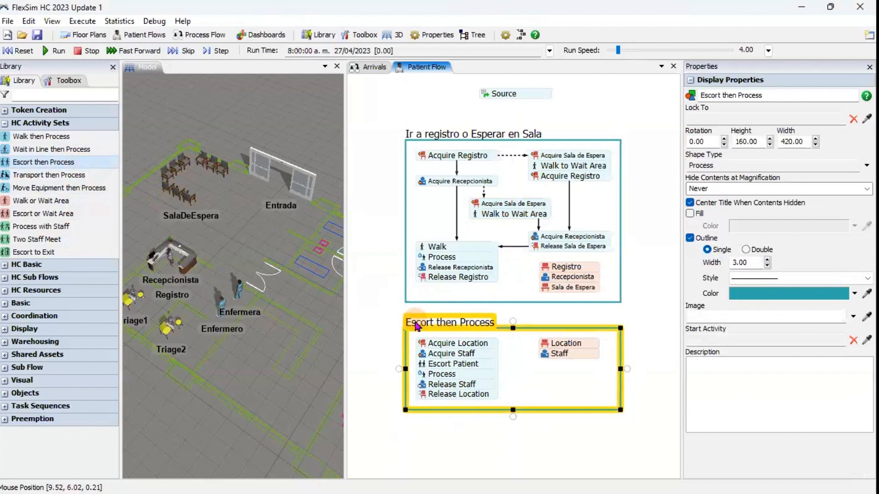
double_click(417, 324)
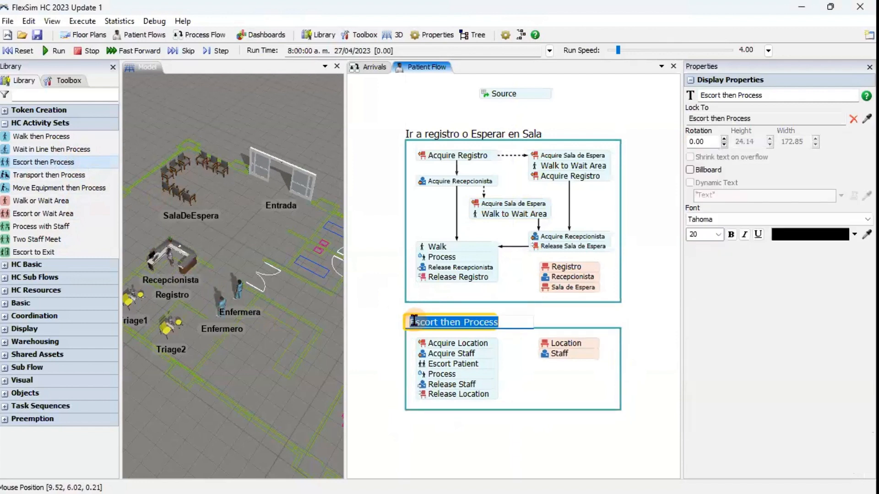
text(Valoracion medica)
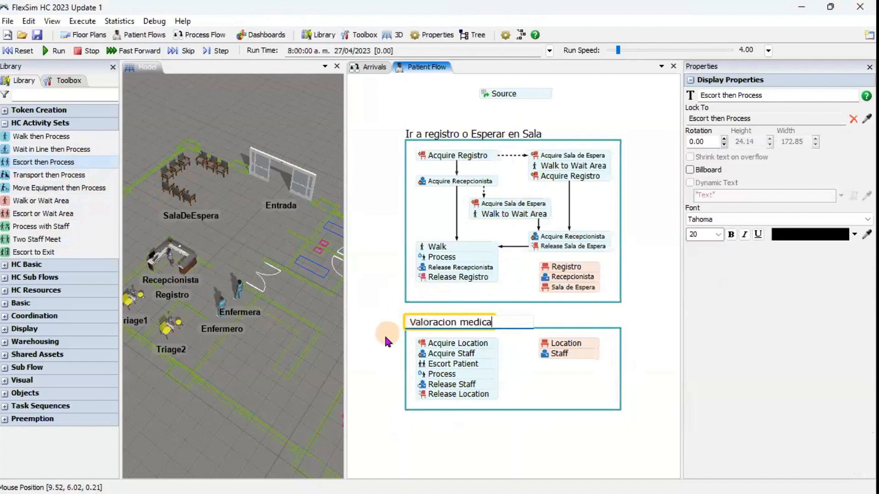
key(Return)
click(509, 352)
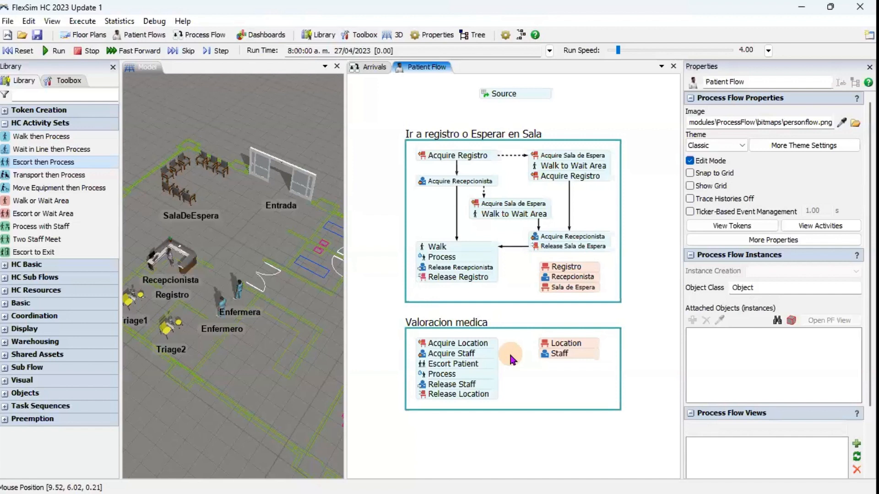
Rename the Location resource in Valoracion medica as Triage and assign it the Triage location group.
drag(484, 341, 587, 347)
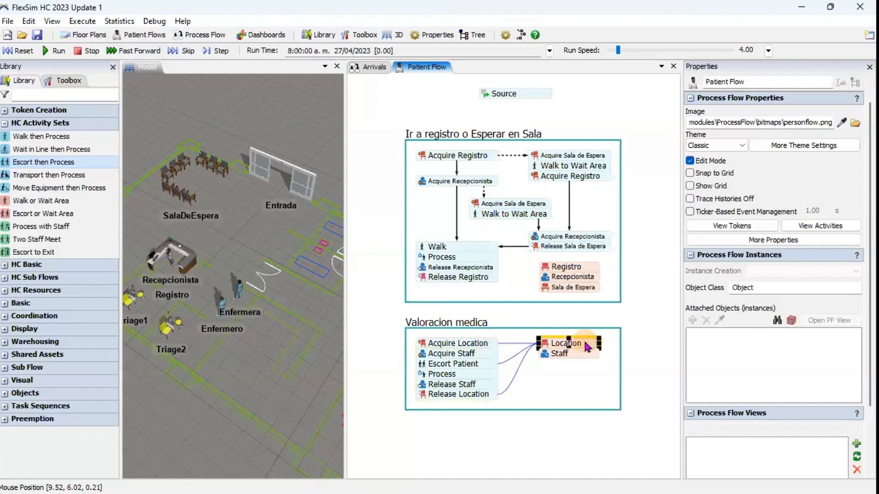
click(588, 348)
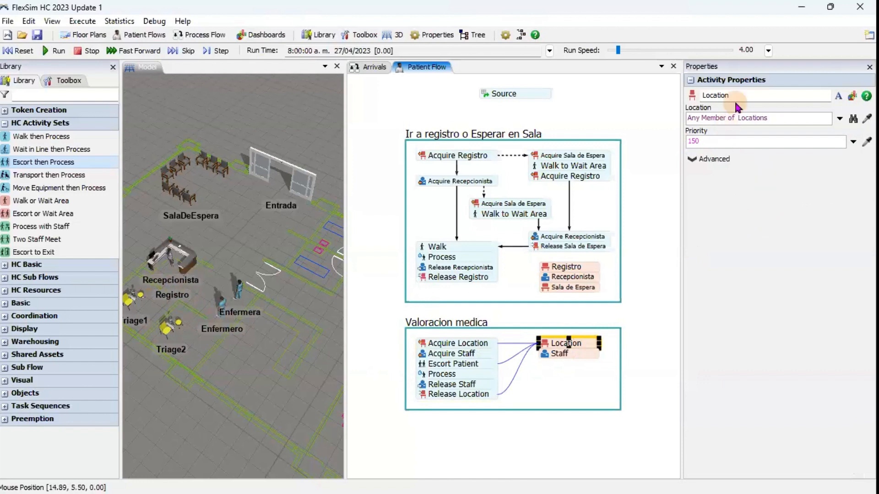
double_click(717, 95)
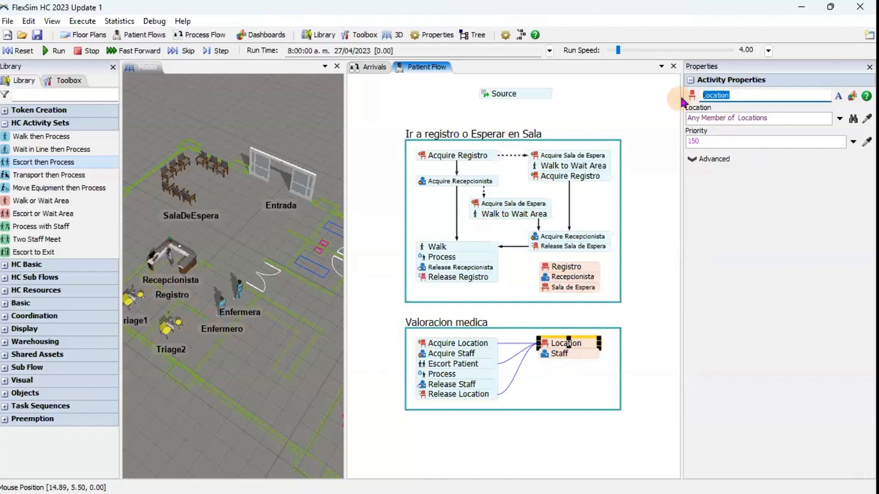
text(Triage)
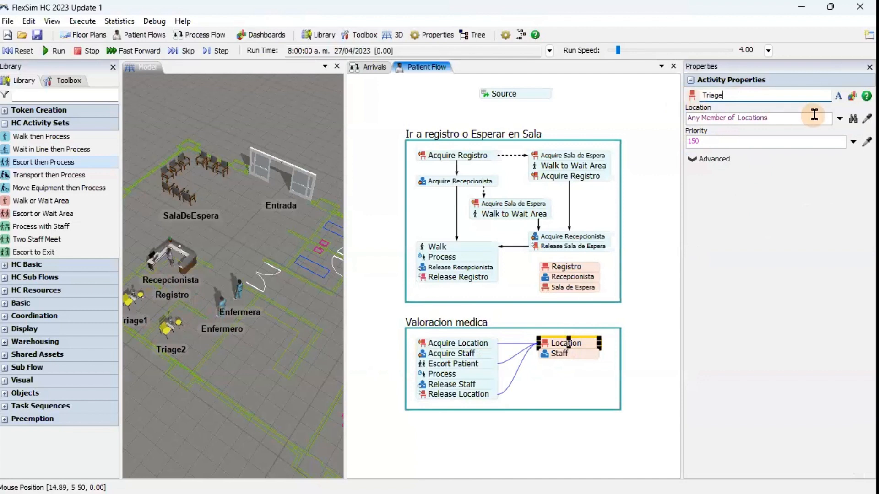
click(837, 118)
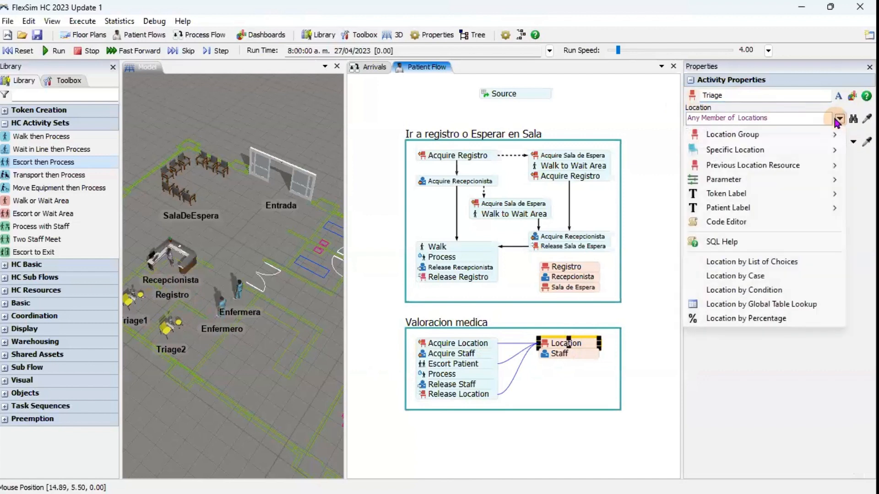
mouse_move(770, 138)
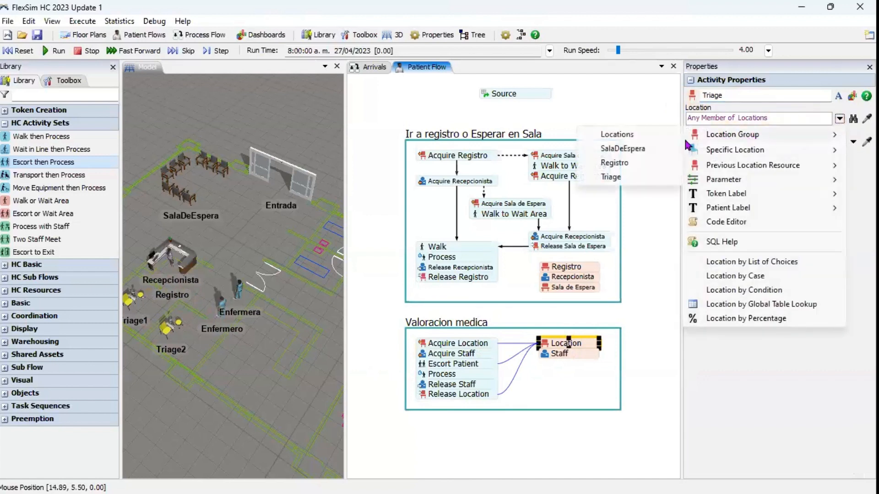
click(627, 179)
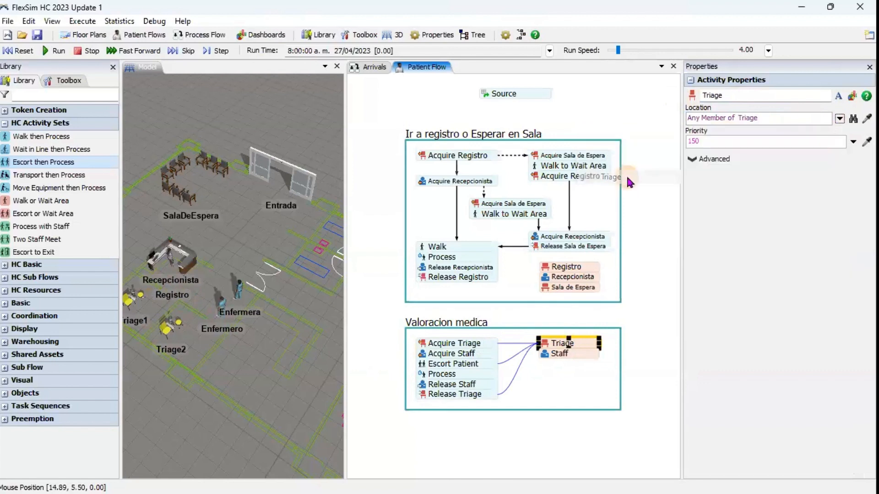
Rename the Staff resource in Valoracion medica as Enfermeros and assign it the Enfermeros staff group.
click(587, 360)
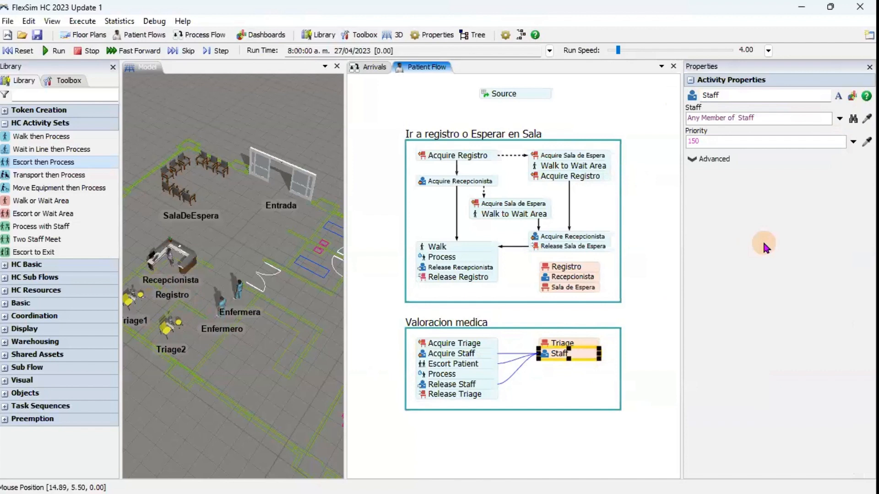
click(753, 97)
drag(754, 99, 701, 97)
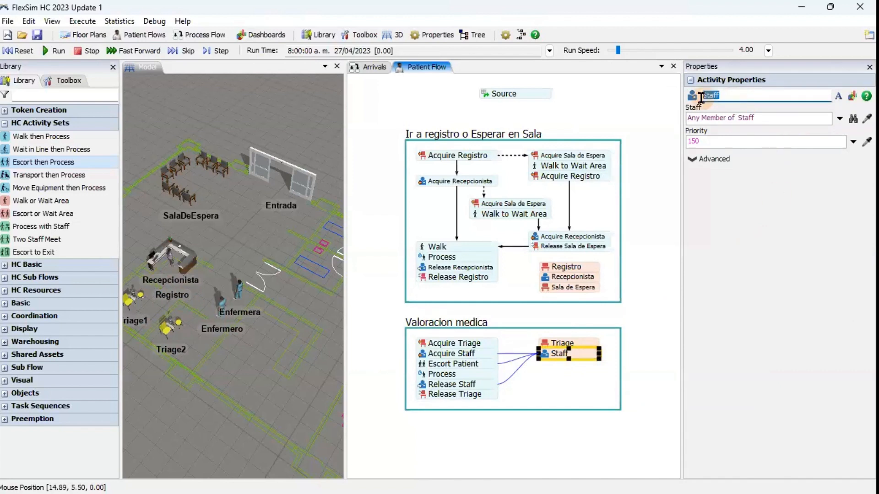
text(Enfere)
click(757, 199)
click(595, 358)
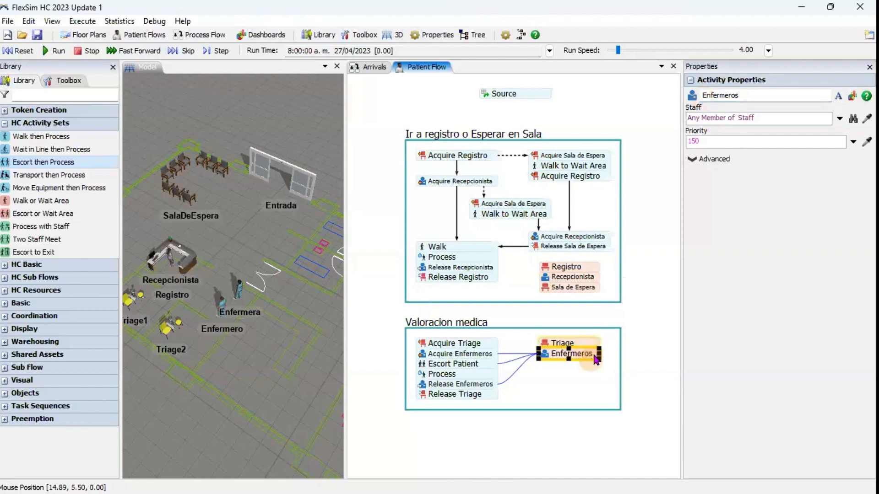
click(840, 120)
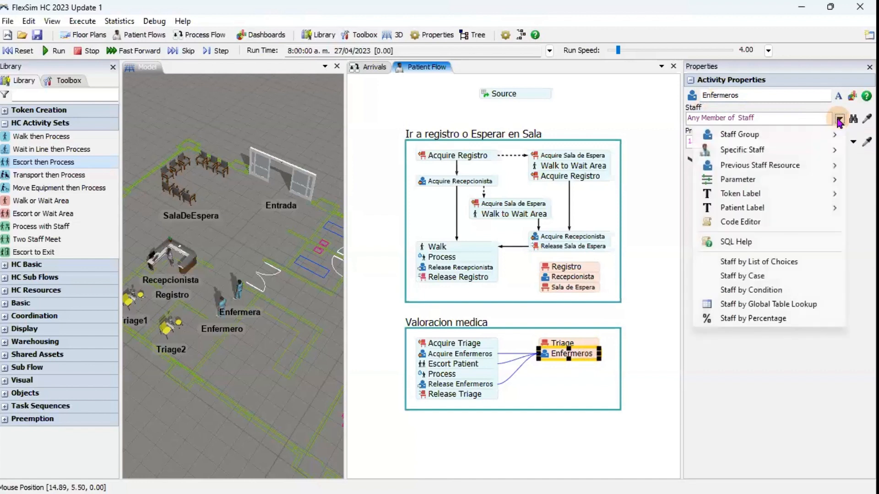
mouse_move(760, 133)
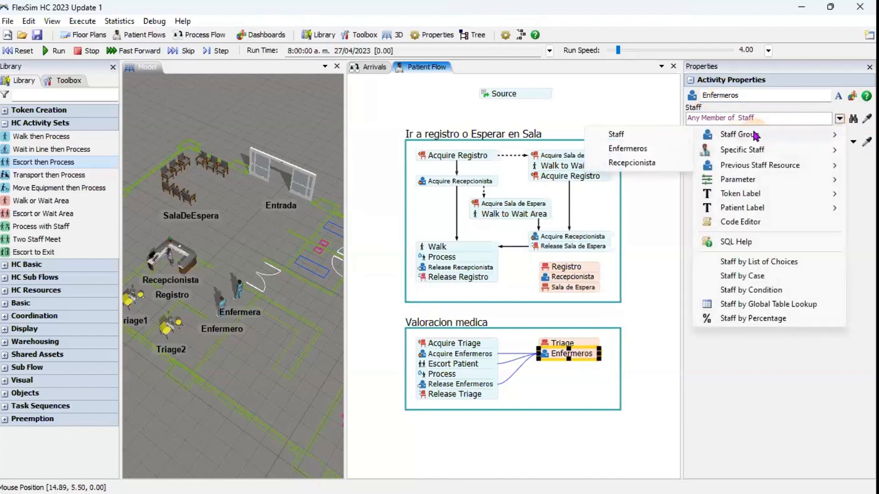
click(635, 149)
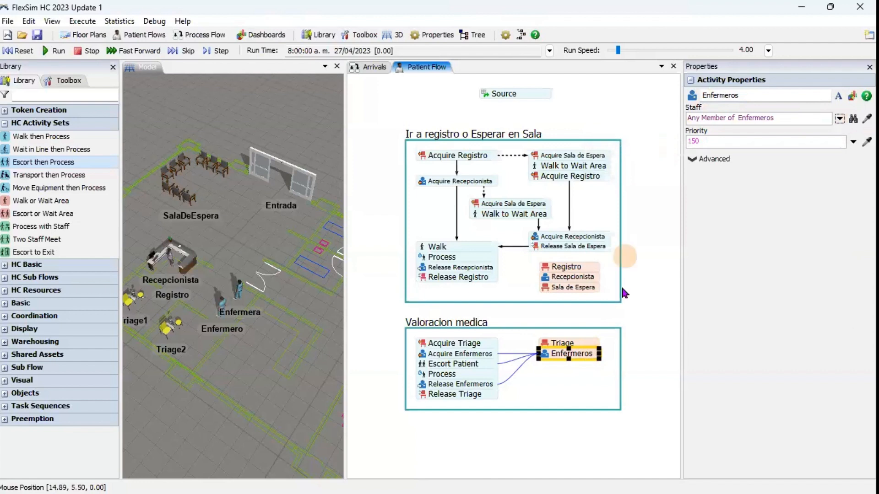
click(641, 334)
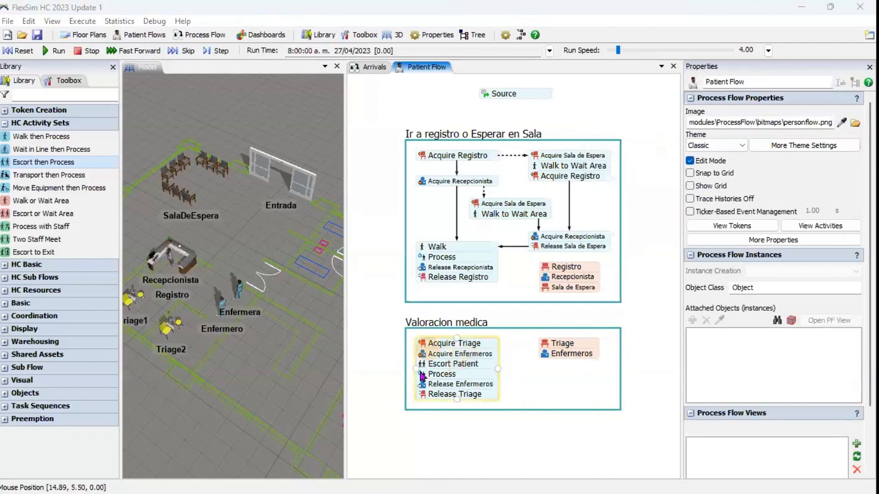
Rename the Process activity in the Valoracion medica set as "Process - Tiempo de valoracion".
scroll(422, 376, up, 2)
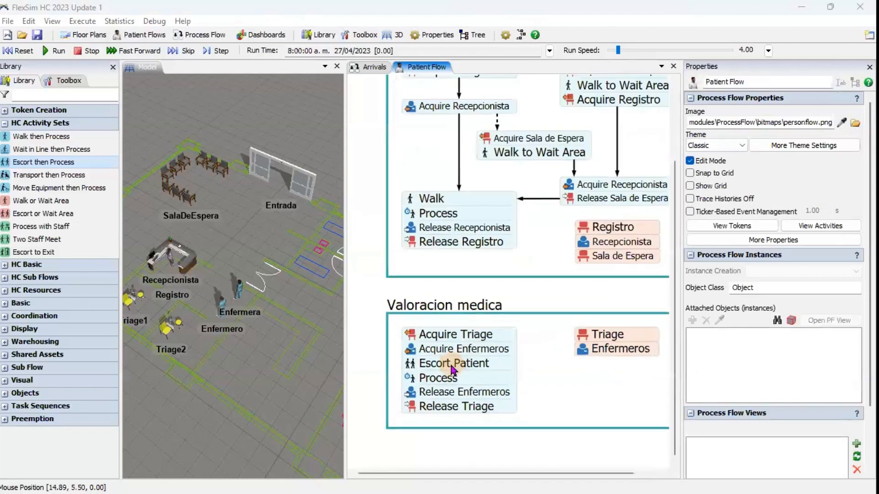
click(433, 386)
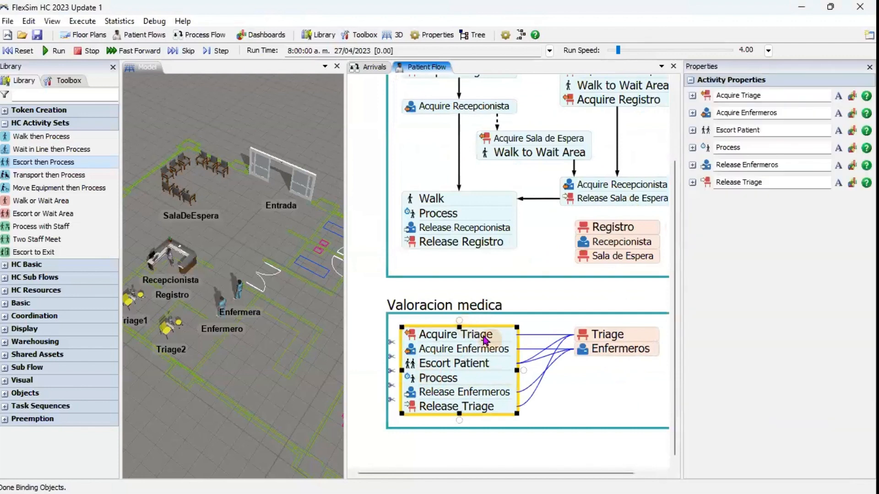
click(692, 148)
click(763, 153)
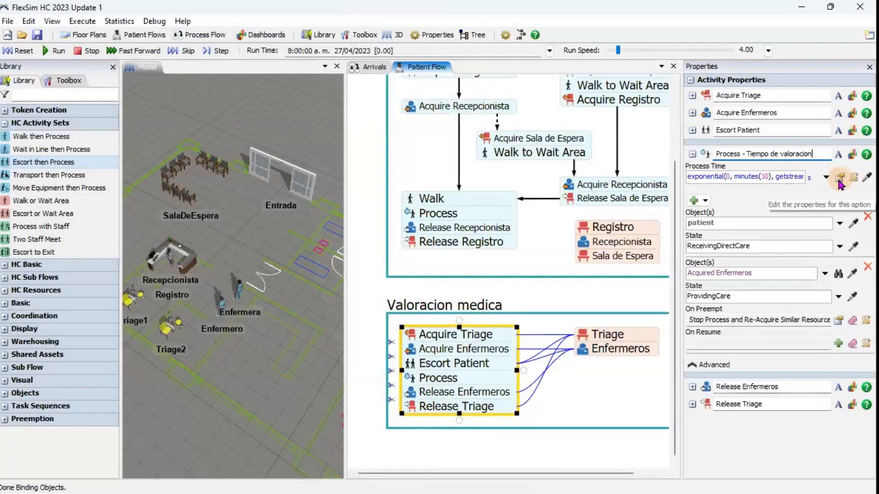
Set the Tiempo de valoracion process time to a triangular distribution with minimum 5.0, maximum 10 and mode 7.
click(840, 181)
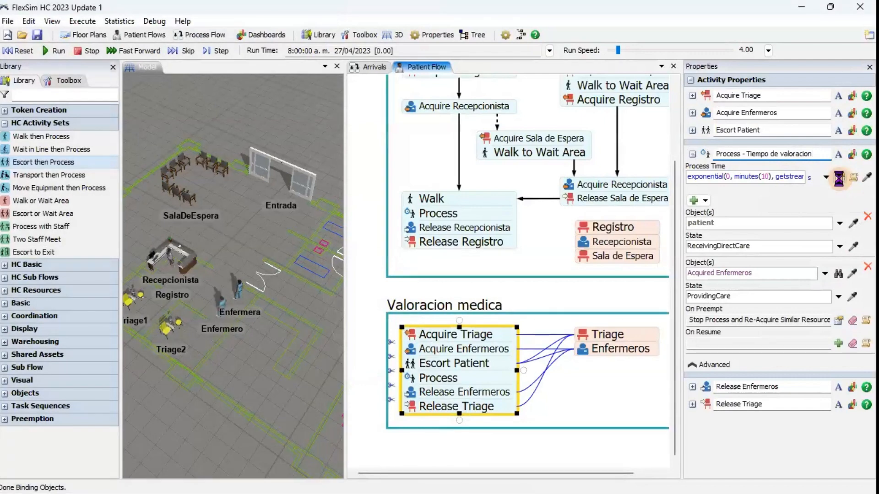
click(760, 196)
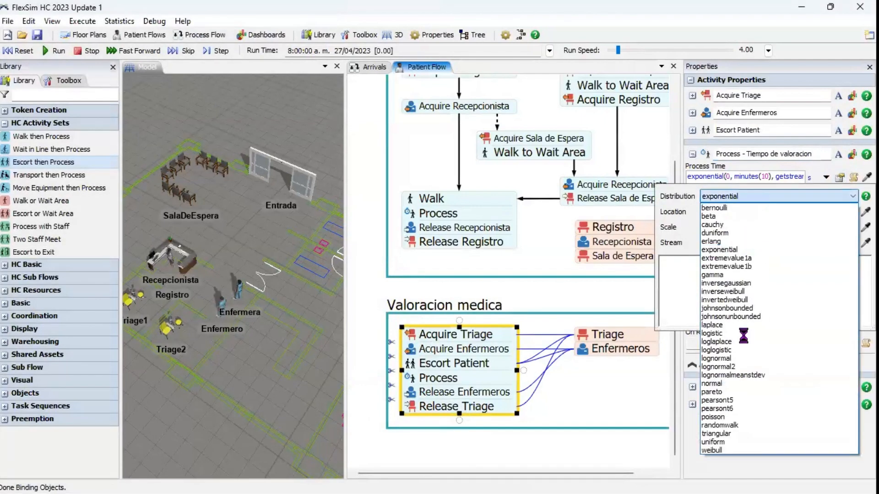
click(737, 434)
click(728, 212)
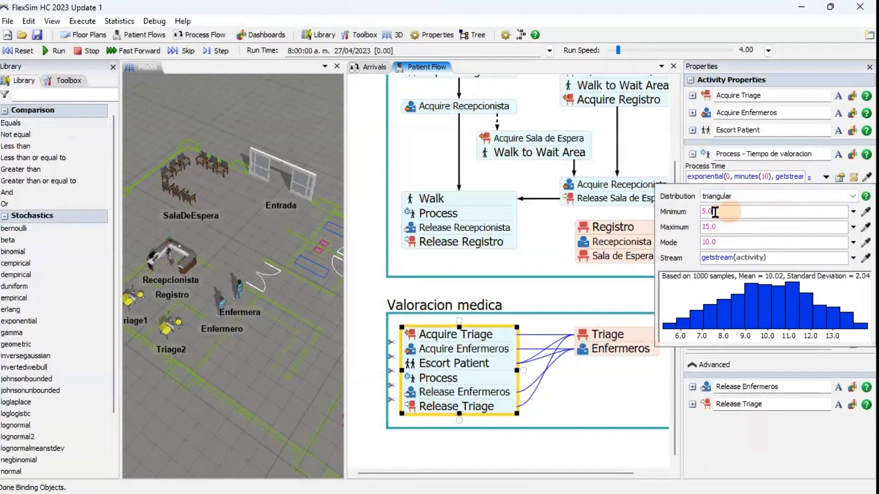
click(721, 228)
click(729, 242)
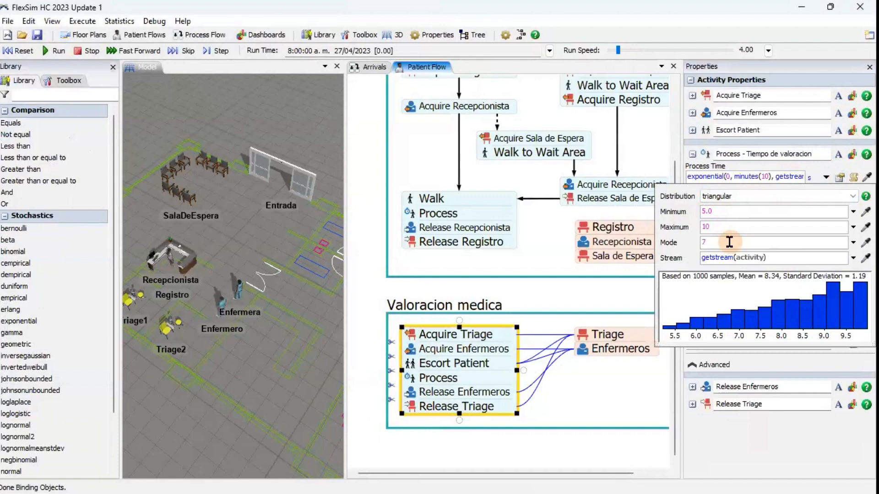
text(7)
click(750, 226)
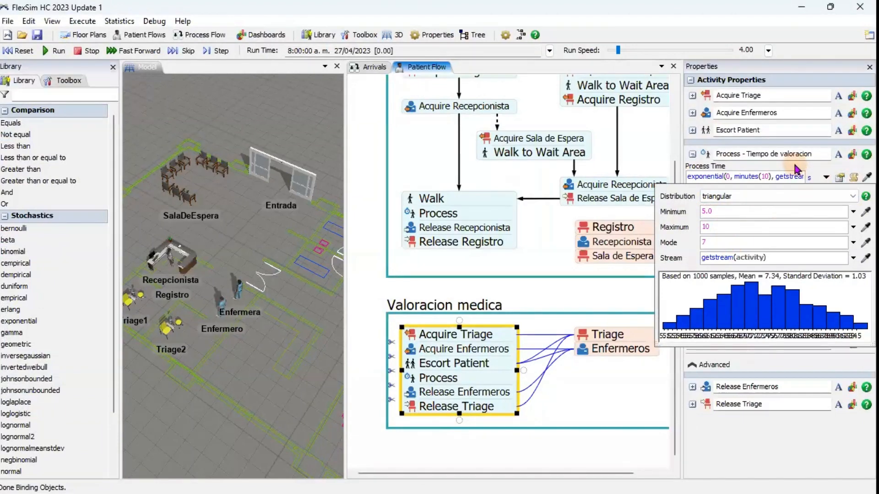
click(797, 171)
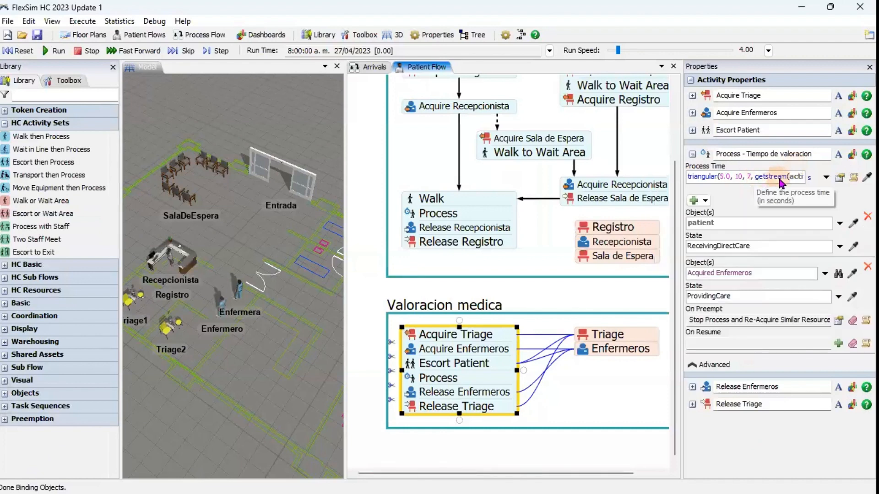
Set the process time unit to minutes for both Tiempo de valoracion and the Process activity in the registration set.
click(809, 179)
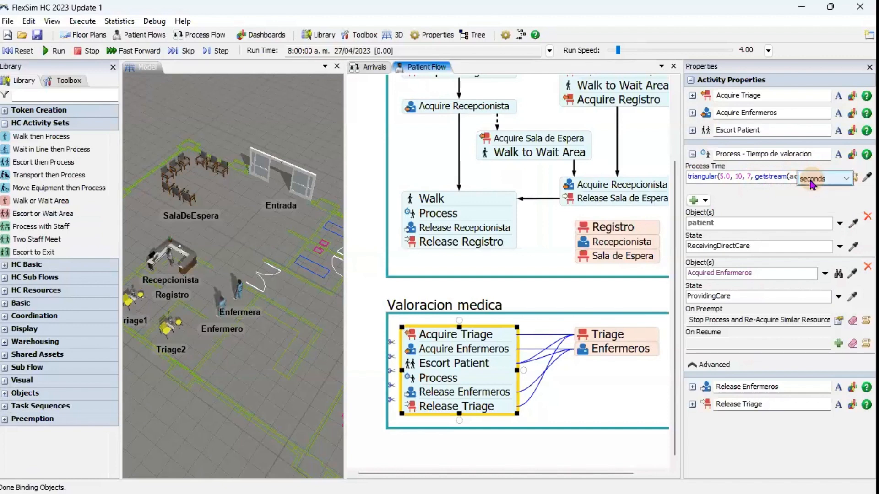
click(810, 179)
click(816, 217)
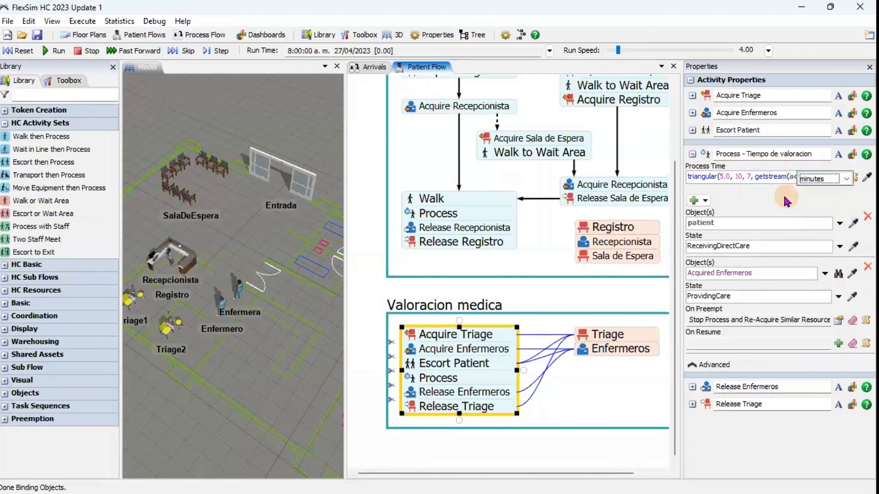
click(441, 214)
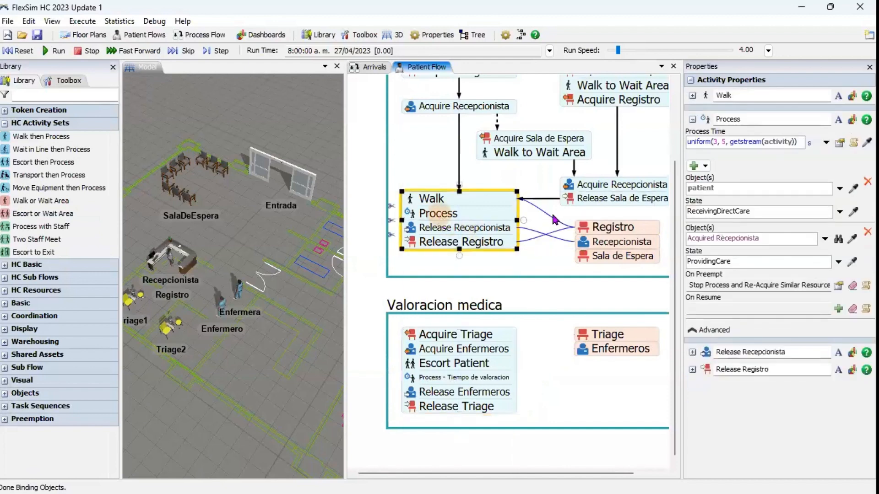
click(811, 144)
click(813, 144)
click(813, 181)
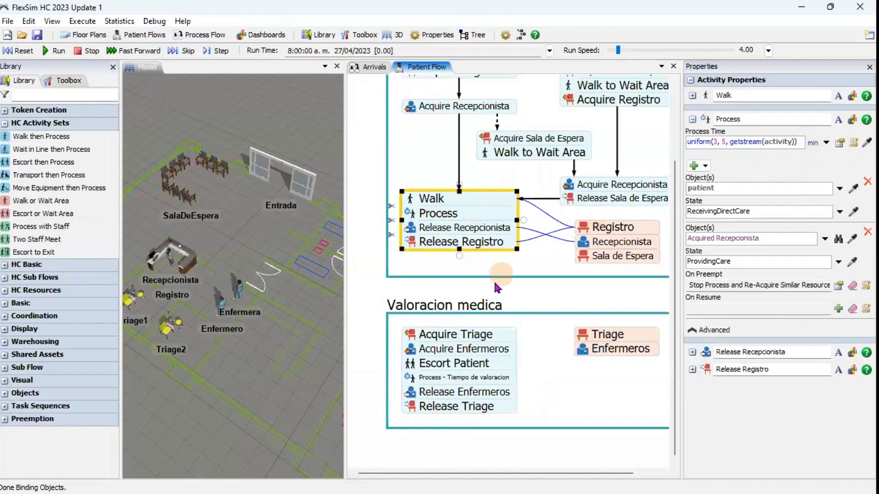
click(526, 289)
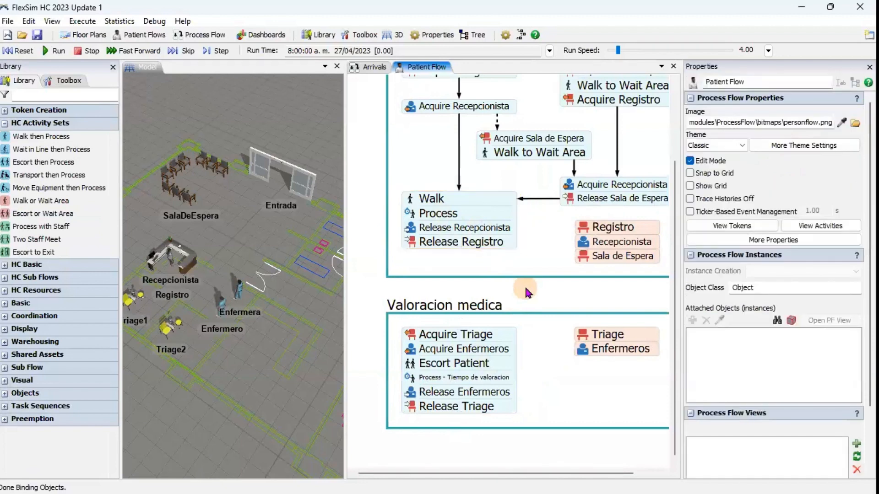
Connect the Source to the Acquire Registro activity in the registration set.
scroll(526, 290, down, 3)
click(527, 304)
scroll(472, 114, up, 4)
scroll(469, 122, up, 3)
scroll(468, 121, down, 1)
click(562, 125)
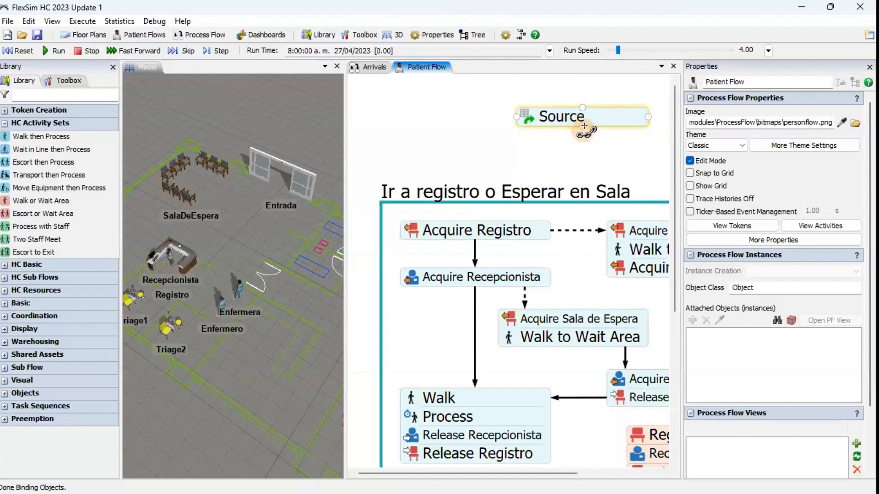
drag(582, 126, 552, 158)
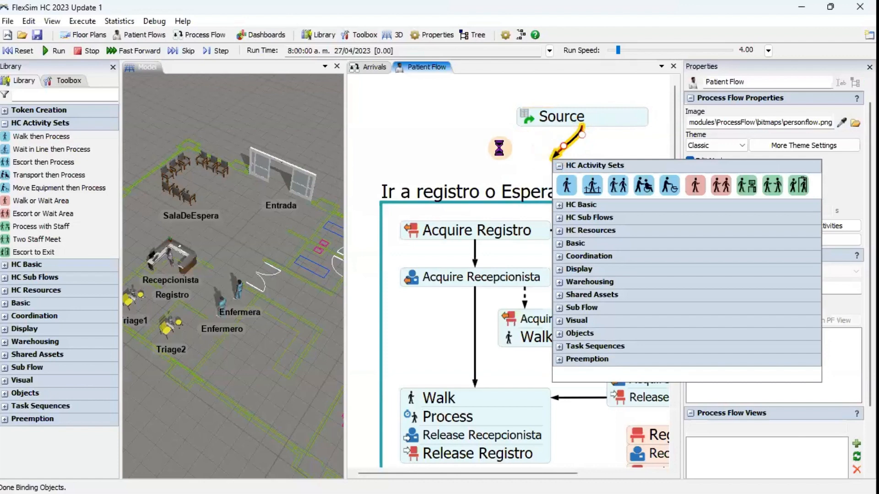
click(458, 149)
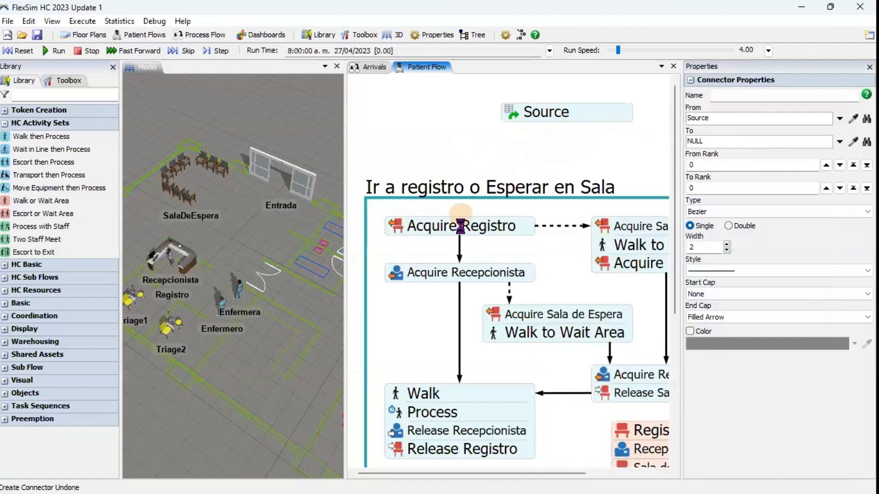
drag(568, 122, 460, 214)
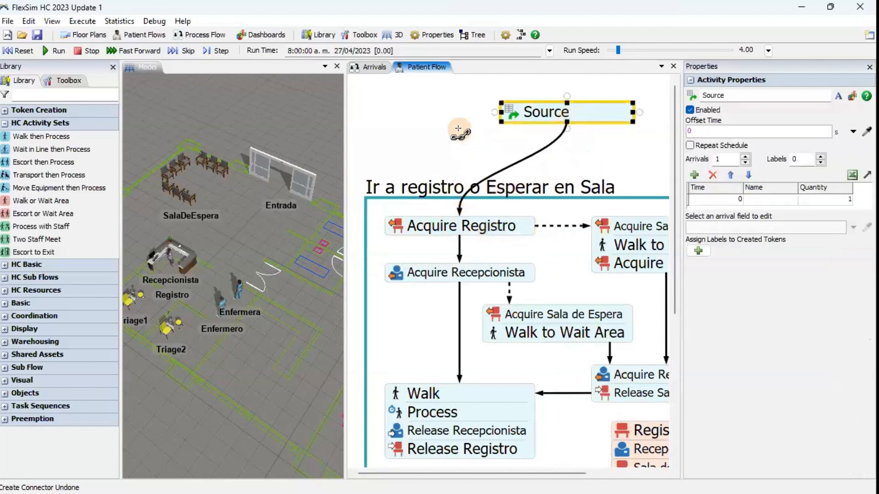
click(457, 128)
Connect the registration block ending in Release Registro to the Acquire Triage block in Valoracion medica.
scroll(451, 133, down, 3)
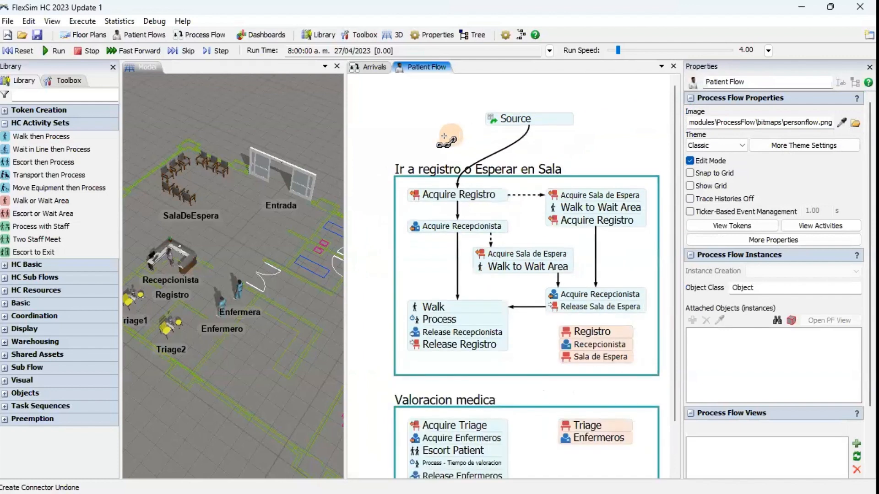
scroll(435, 145, down, 1)
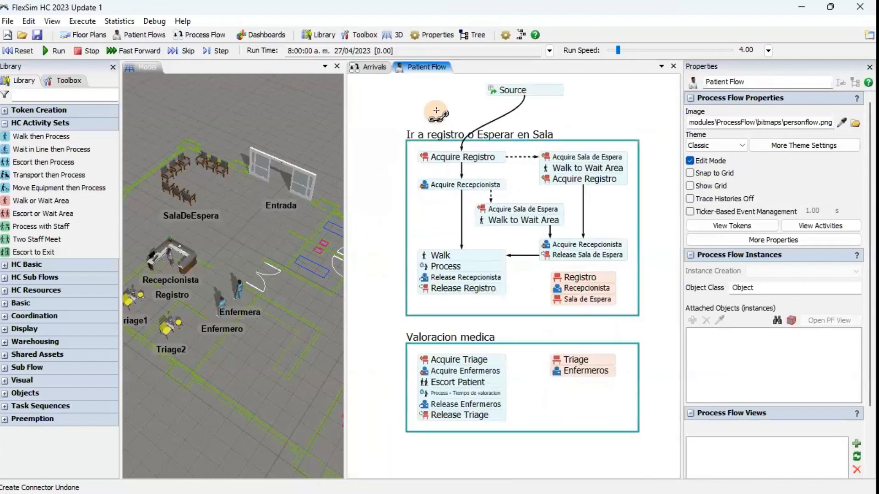
scroll(392, 324, up, 3)
drag(393, 324, 382, 242)
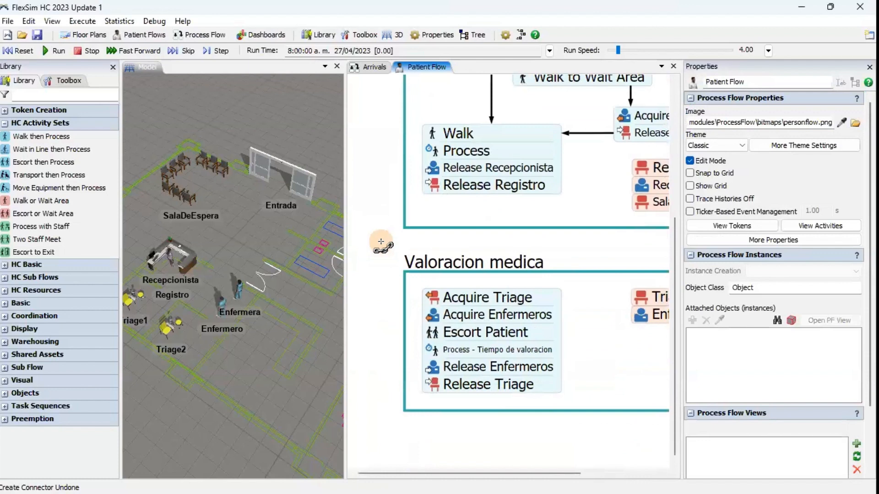
click(488, 194)
drag(490, 194, 489, 297)
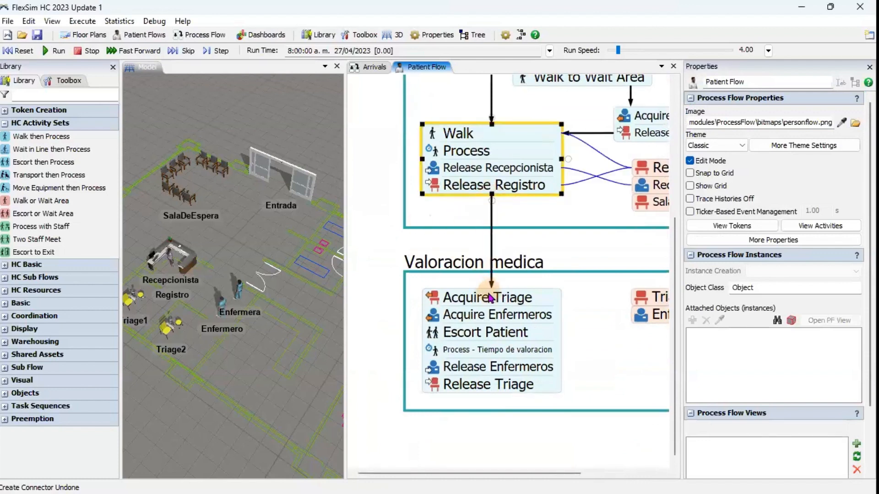
click(384, 315)
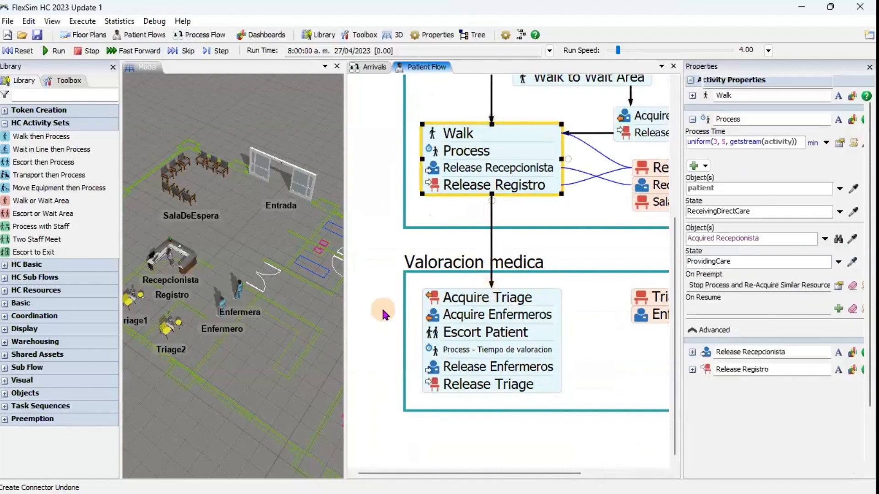
click(384, 315)
scroll(384, 315, down, 4)
scroll(382, 313, down, 2)
click(410, 310)
scroll(476, 312, up, 2)
click(548, 374)
scroll(518, 340, down, 1)
scroll(516, 342, down, 2)
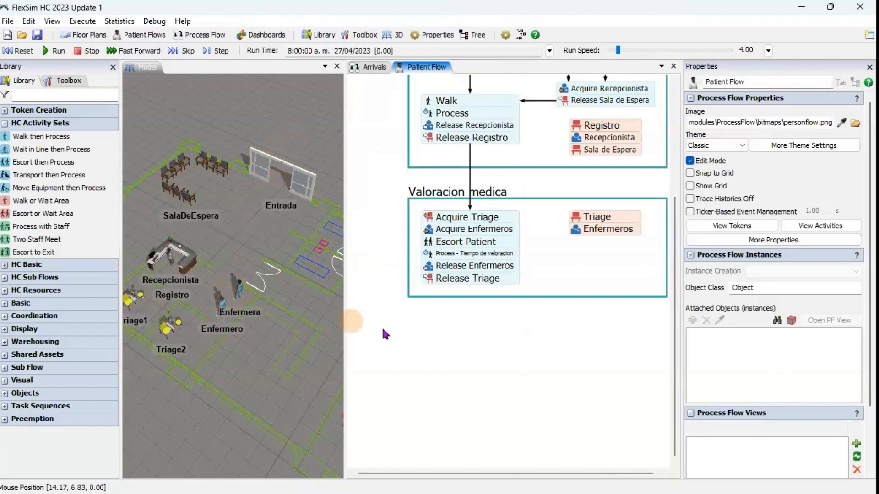
click(432, 339)
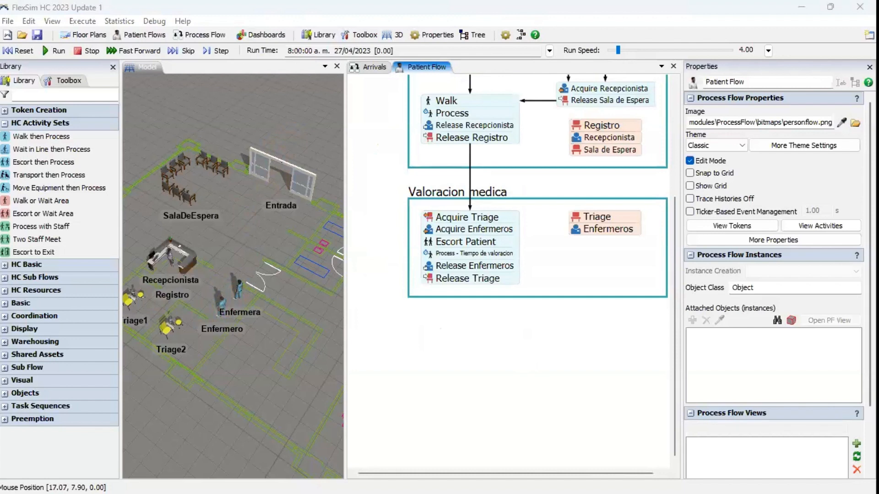
Add an Escort to Exit activity set below Valoracion medica and title it "Acompañar a la salida".
drag(480, 324, 455, 322)
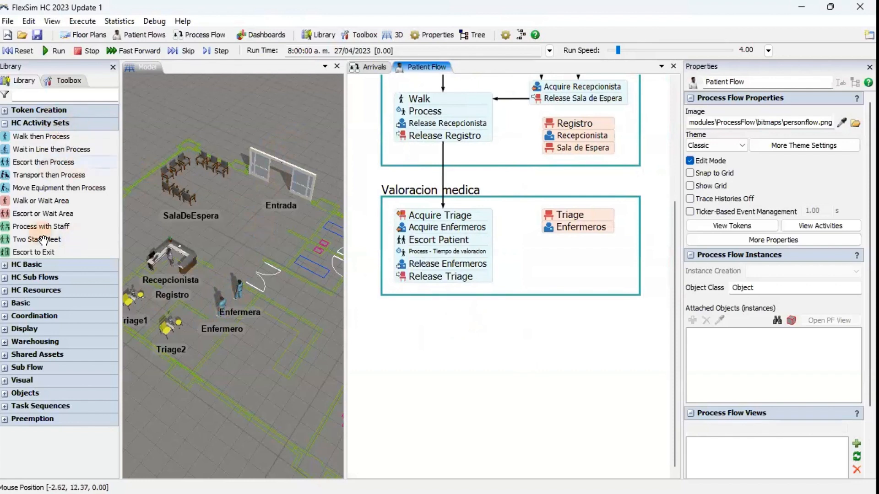
drag(62, 253, 381, 320)
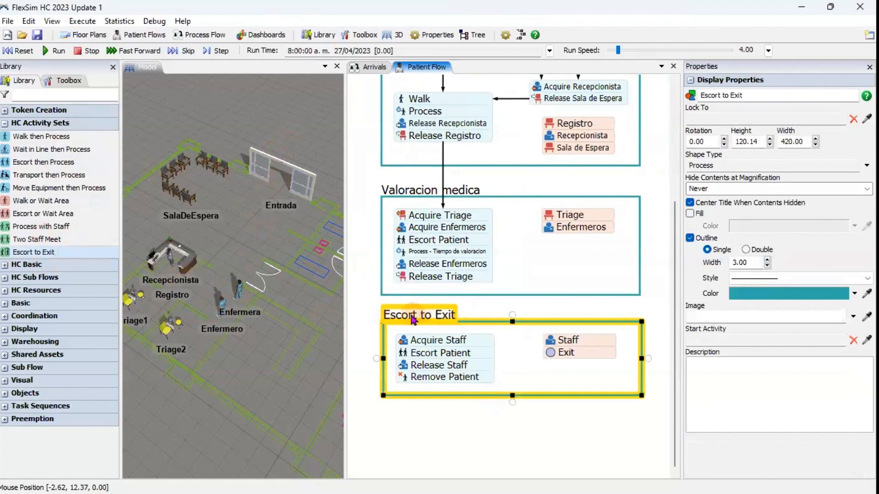
double_click(412, 314)
text(Acompañar)
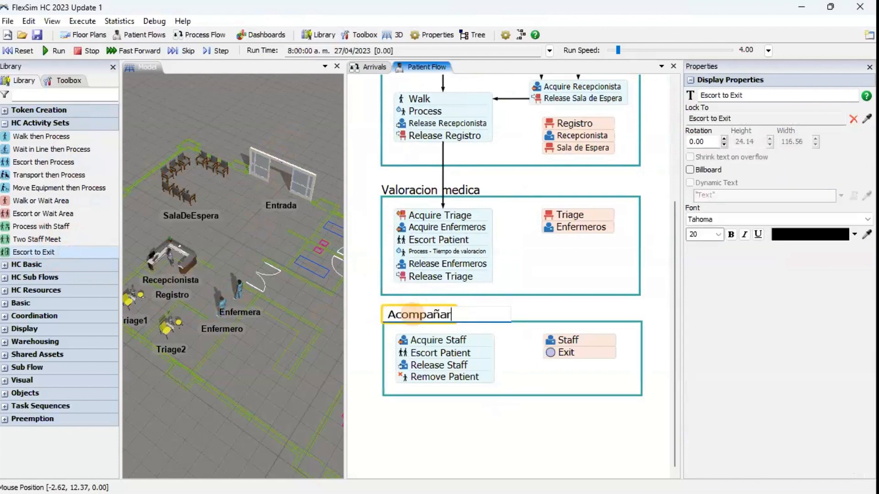
text( a la salida)
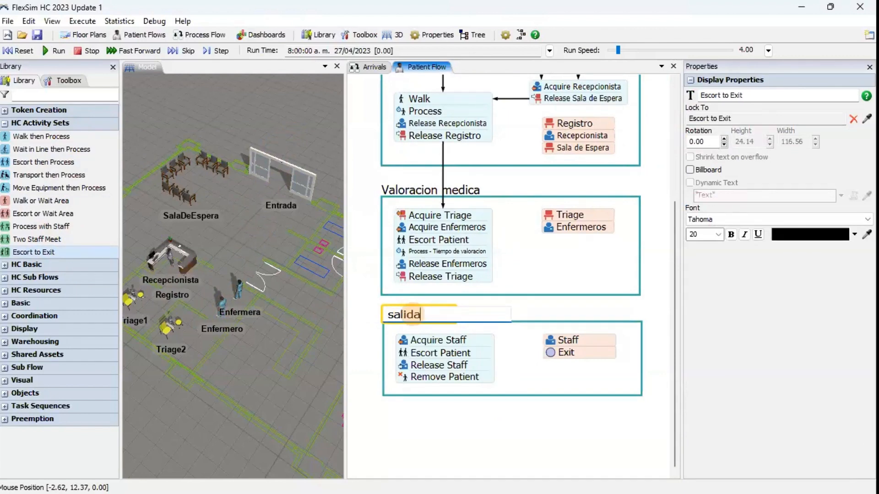
click(364, 304)
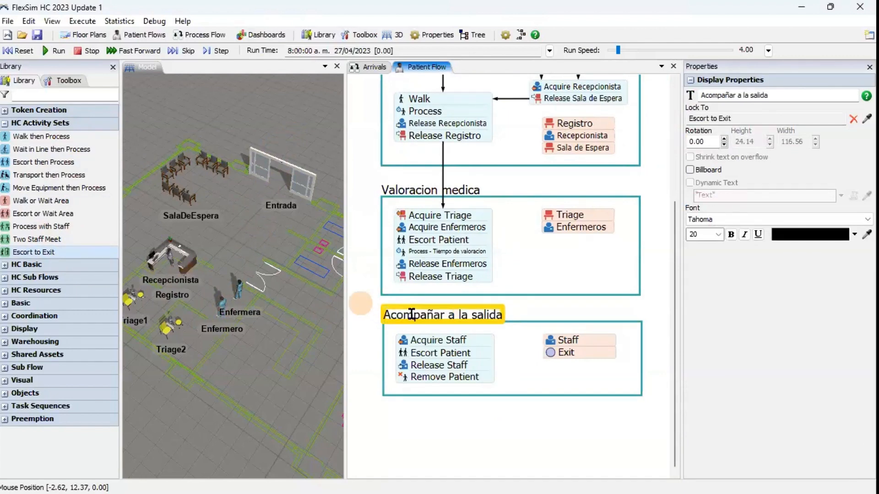
Make the Staff resource in Acompañar a la salida a reference to the Enfermeros resource of Valoracion medica.
click(592, 340)
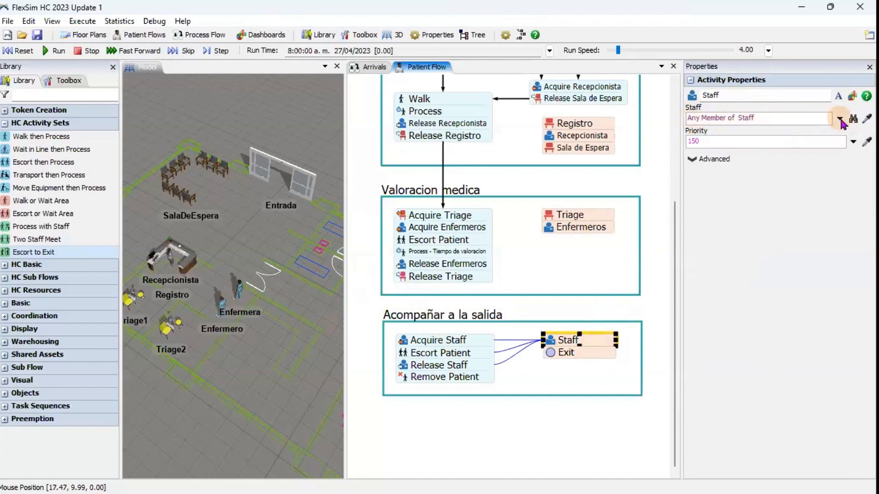
click(867, 118)
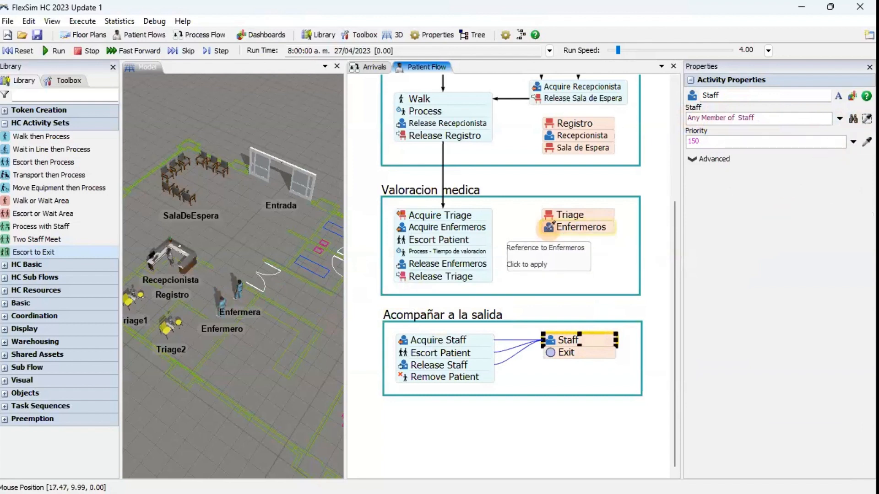
click(552, 224)
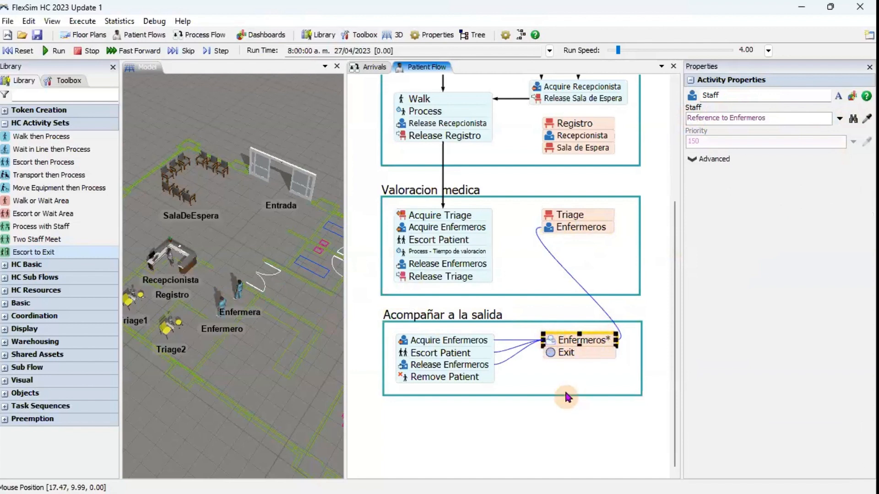
Rename the Exit variable in Acompañar a la salida as Salida.
click(584, 359)
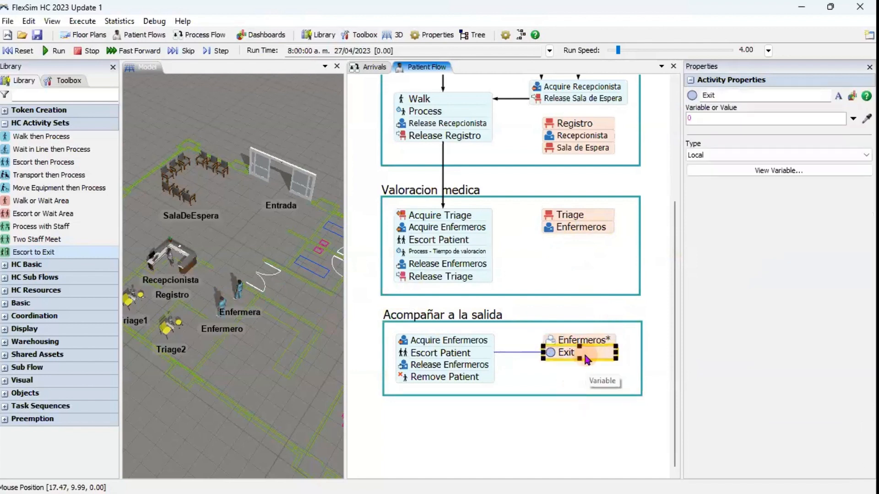
double_click(697, 96)
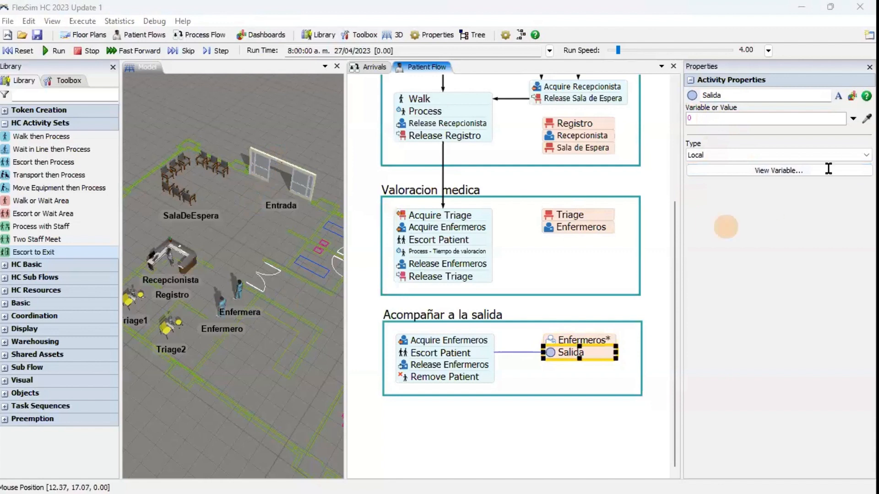
Set the value of the Salida variable to the Entrada door object sampled from the 3D model.
click(866, 118)
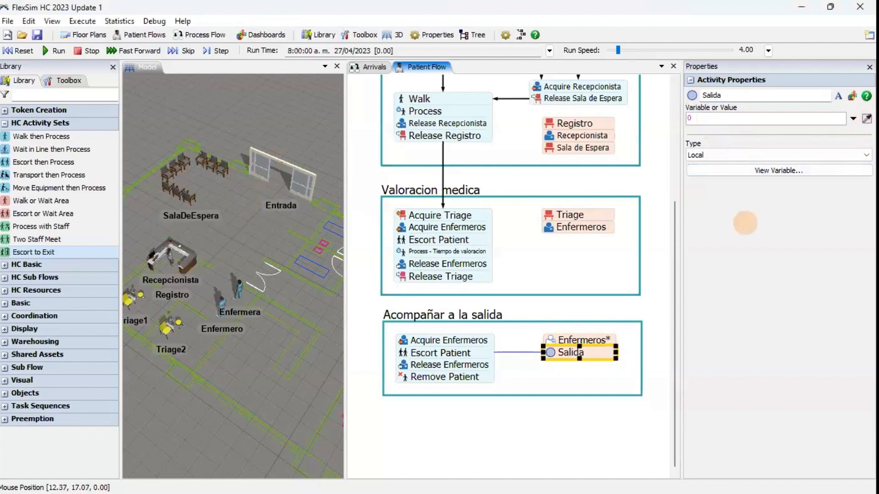
click(300, 174)
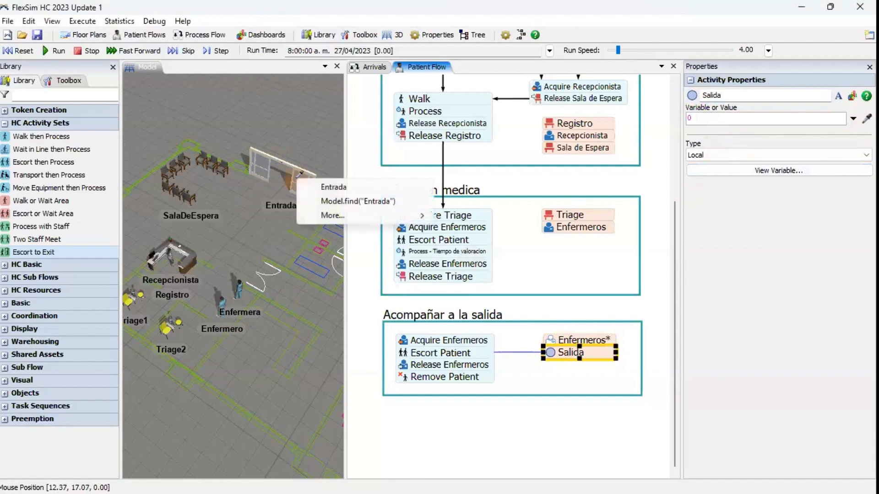
click(316, 184)
click(549, 379)
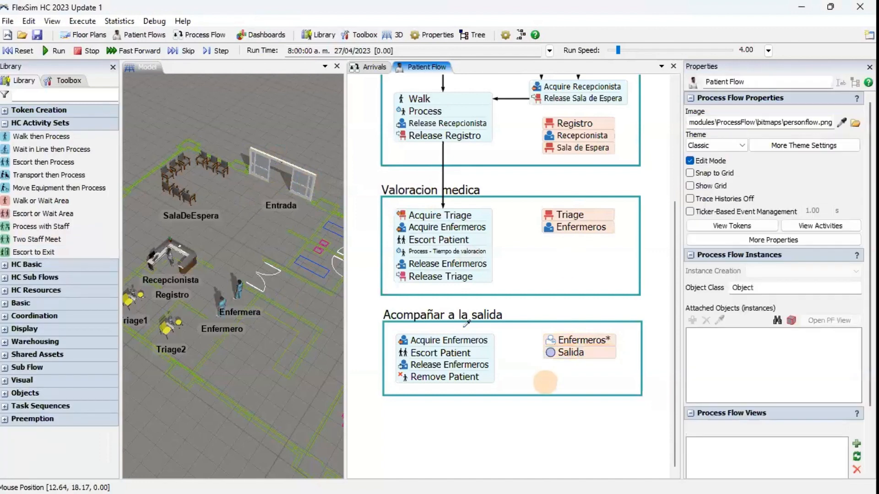
Connect the block ending in Release Triage to Acquire Enfermeros in Acompañar a la salida, and align that container with the ones above.
drag(441, 283, 446, 346)
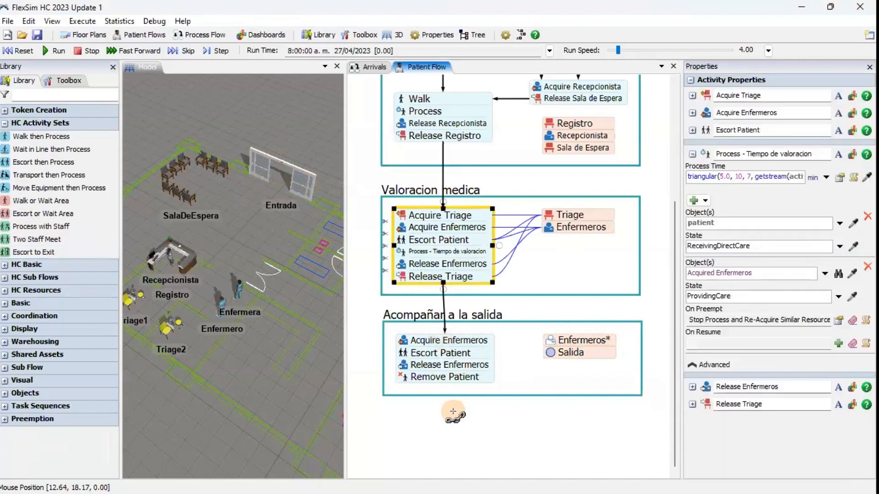
click(491, 395)
drag(491, 394, 490, 394)
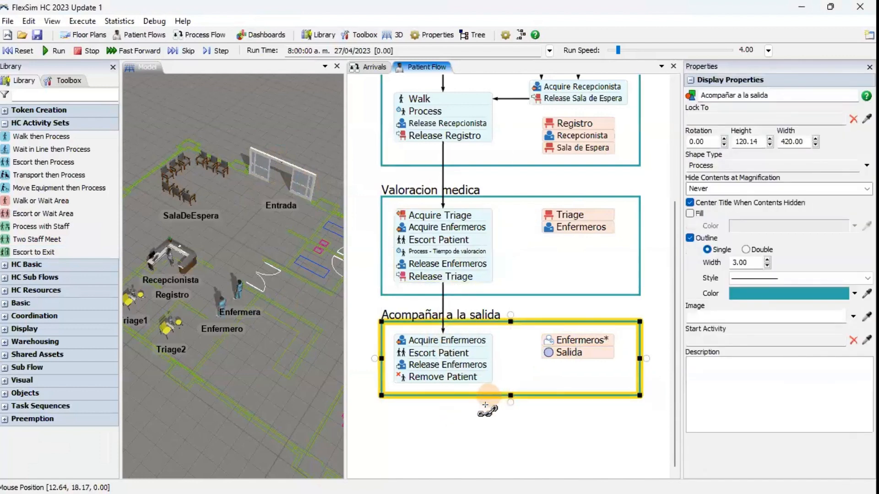
click(485, 406)
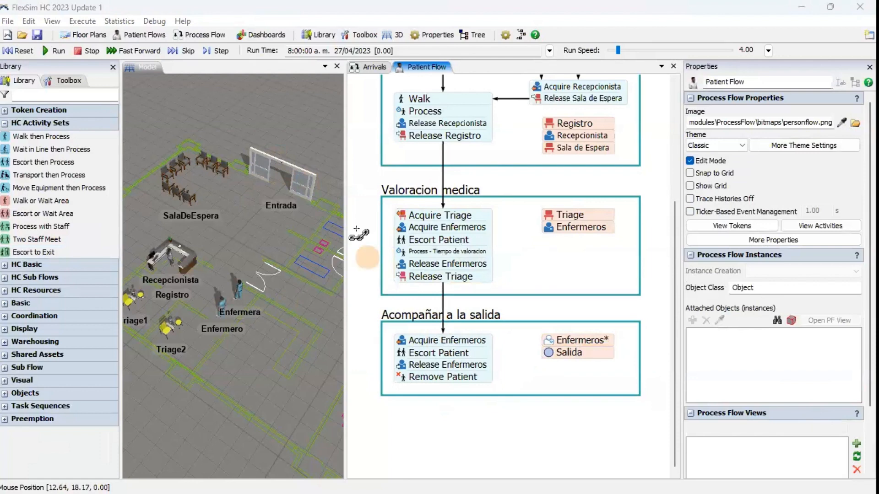
Widen the 3D view beside the patient flow and skip the simulation ahead to the first patient's arrival at Registro.
drag(365, 197, 428, 268)
scroll(365, 252, down, 3)
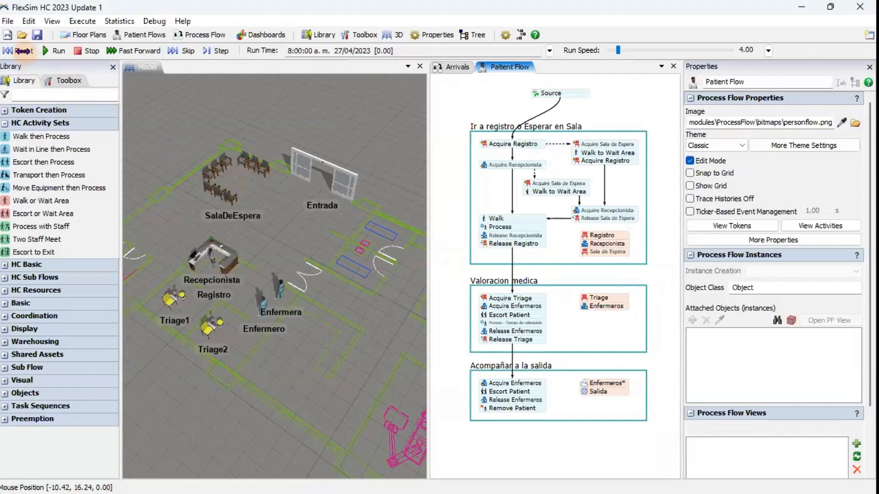
click(37, 35)
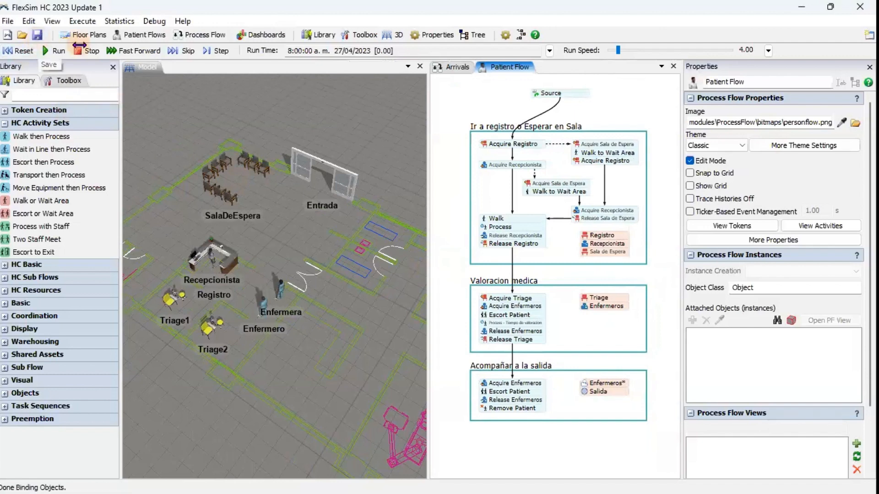
click(187, 51)
click(187, 51)
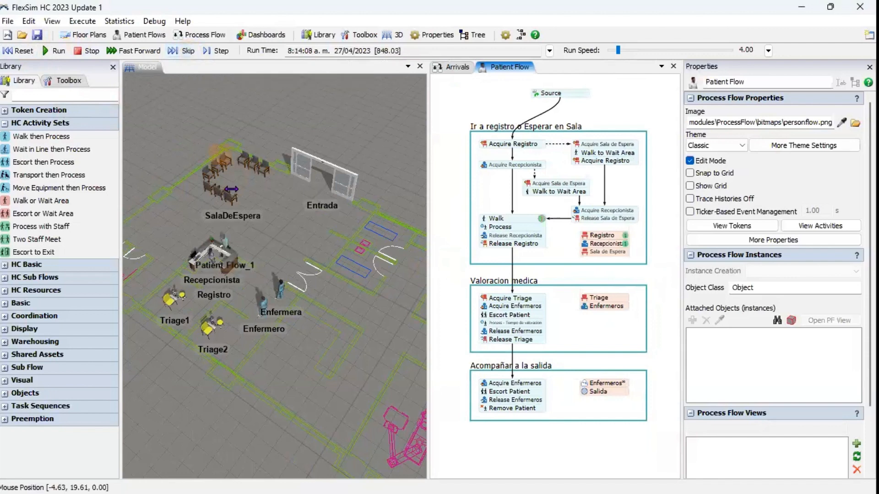
Examine the first patient at the reception desk and the matching activity and resource markers in the patient flow.
scroll(229, 188, up, 6)
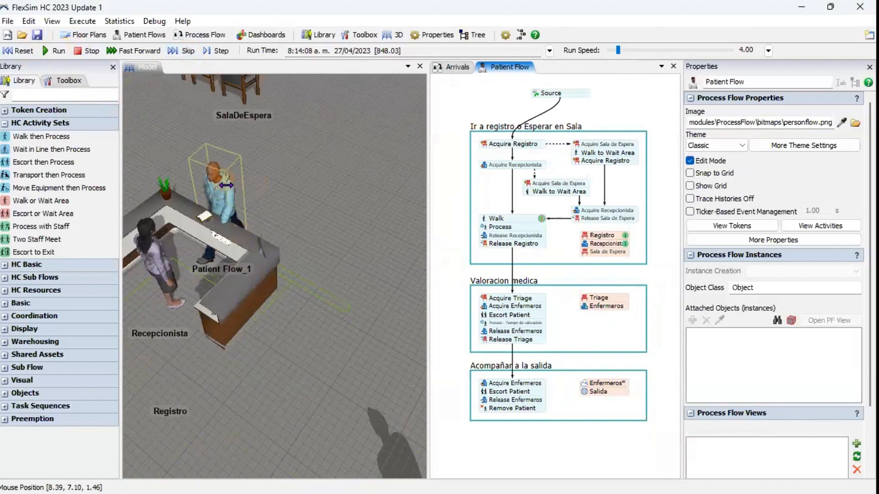
scroll(227, 186, down, 5)
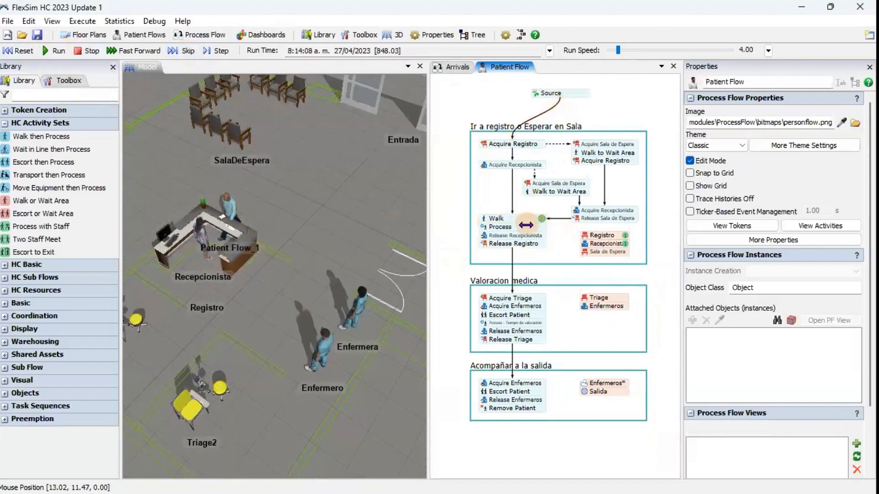
scroll(616, 240, up, 5)
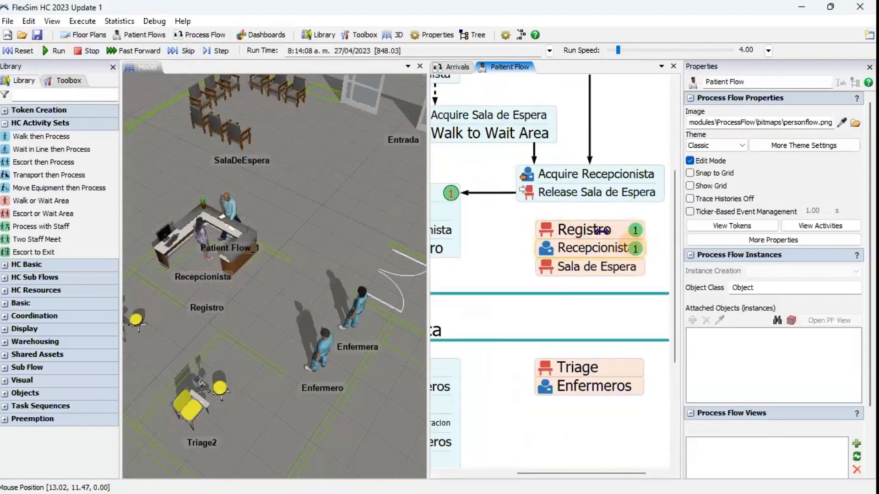
scroll(593, 246, down, 5)
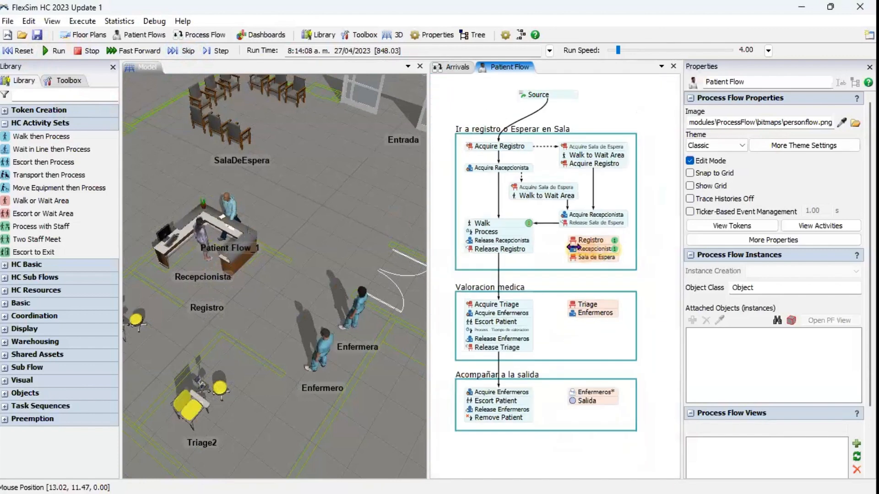
Advance the simulation past registration to the nurse's escort of the first patient towards triage.
click(207, 50)
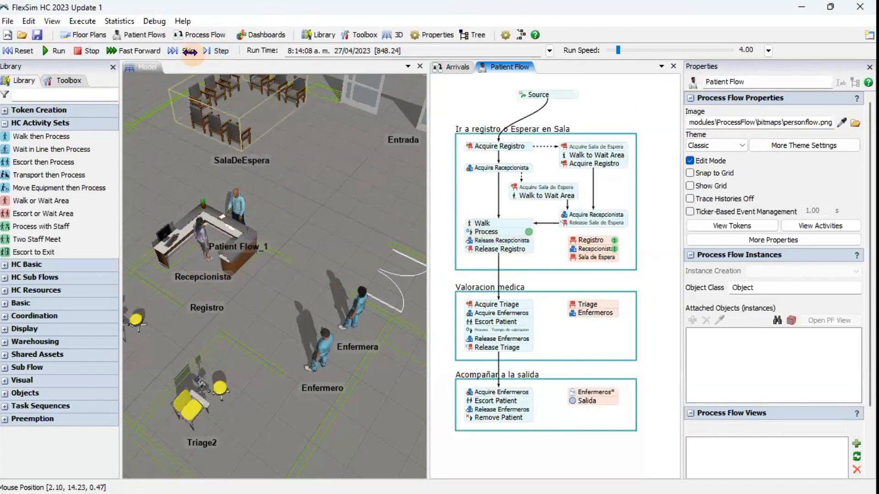
click(216, 50)
click(185, 51)
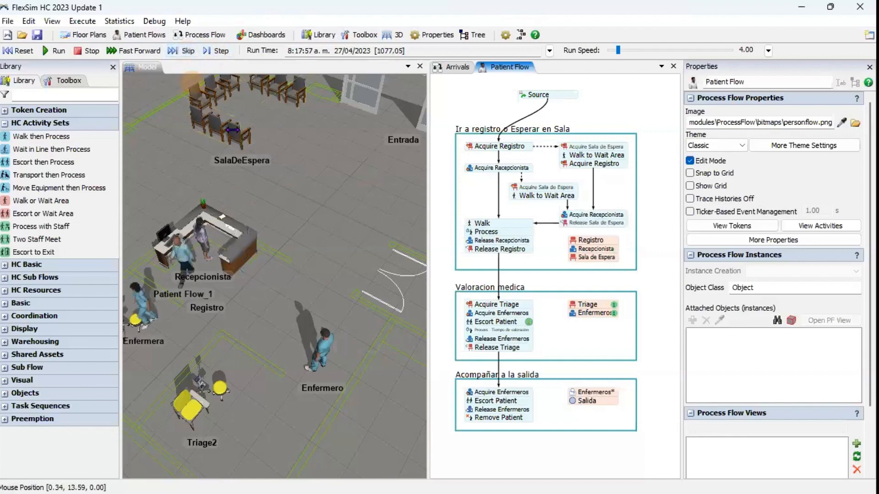
click(309, 259)
drag(309, 259, 346, 223)
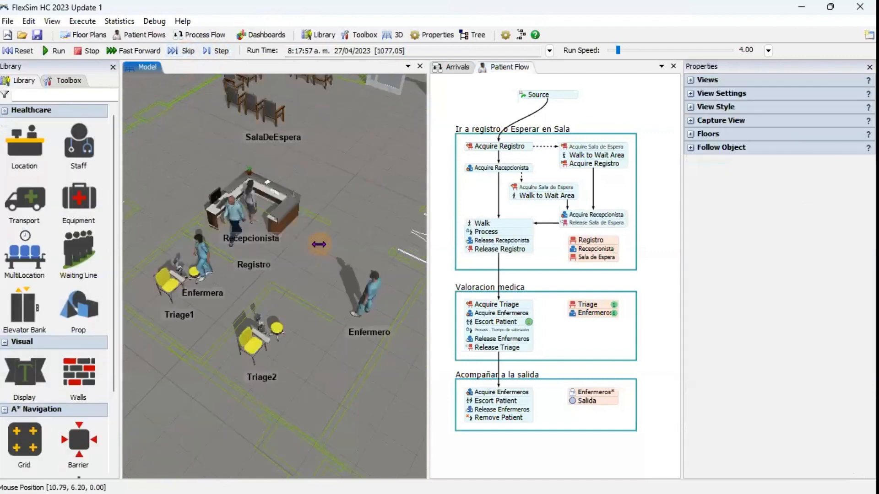
Skip the simulation through the first patient's triage assessment at Triage1 and the escort to the exit.
click(182, 51)
click(182, 53)
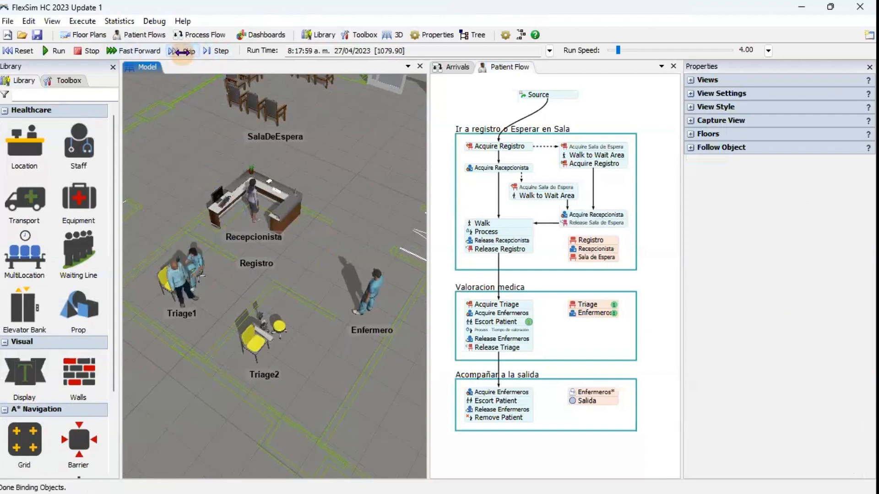
click(183, 53)
click(182, 52)
click(182, 52)
click(182, 52)
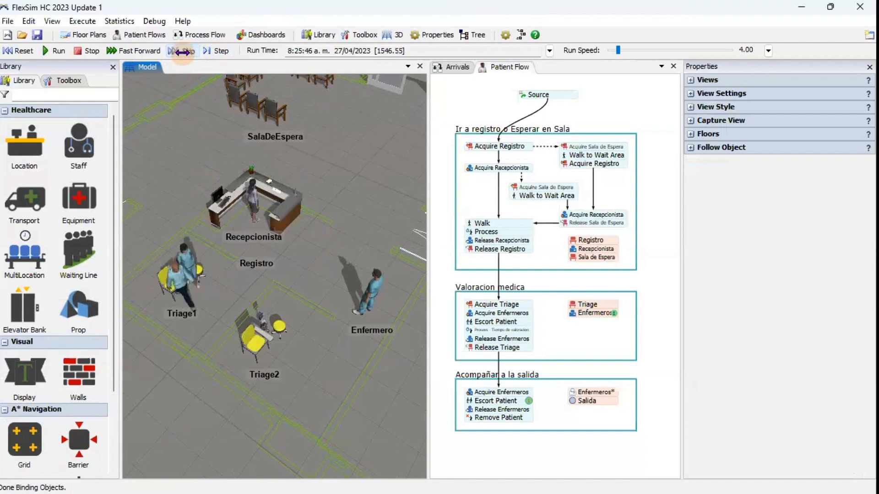
click(182, 52)
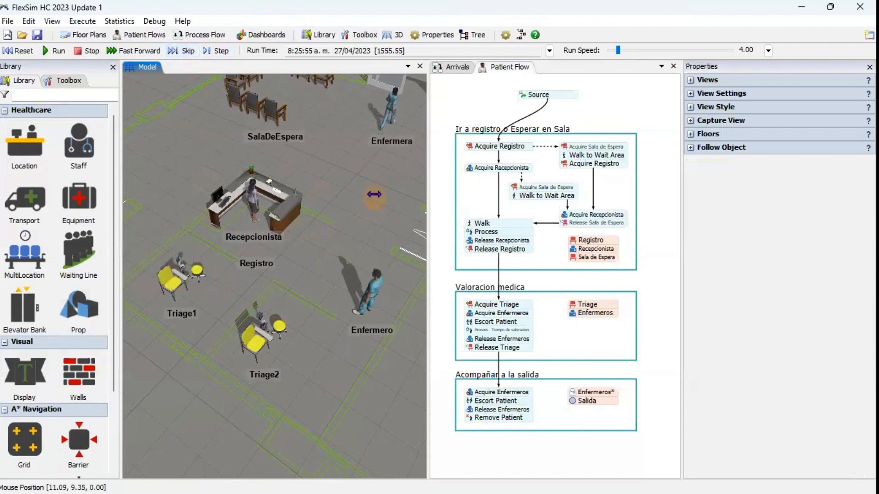
Skip the simulation ahead to the second patient's escort from Registro to triage, and reset the model.
drag(374, 195, 331, 226)
click(182, 51)
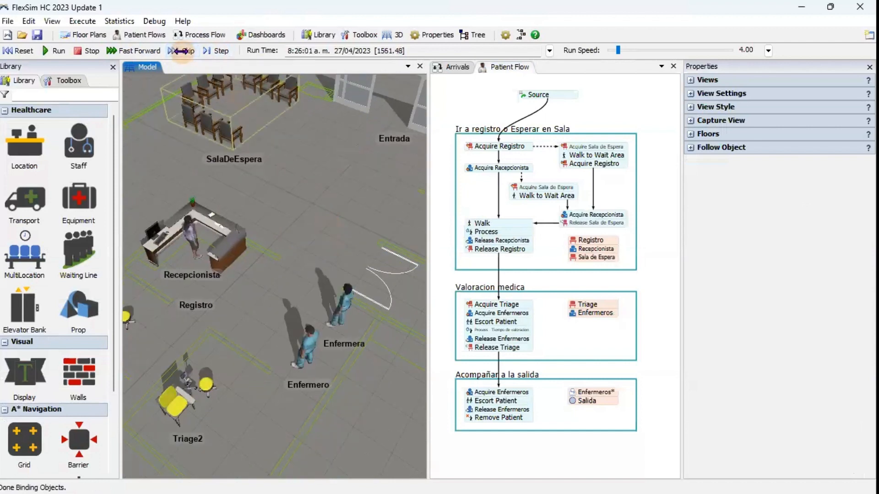
click(182, 51)
click(182, 51)
click(182, 51)
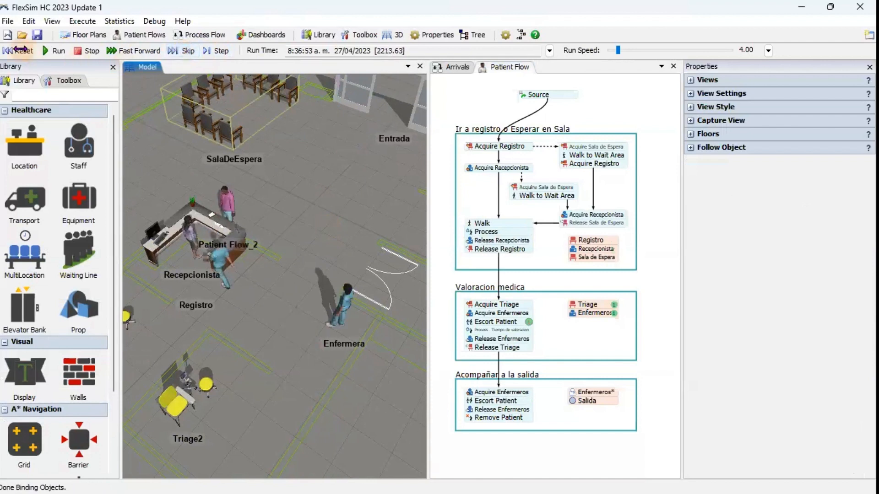
click(20, 50)
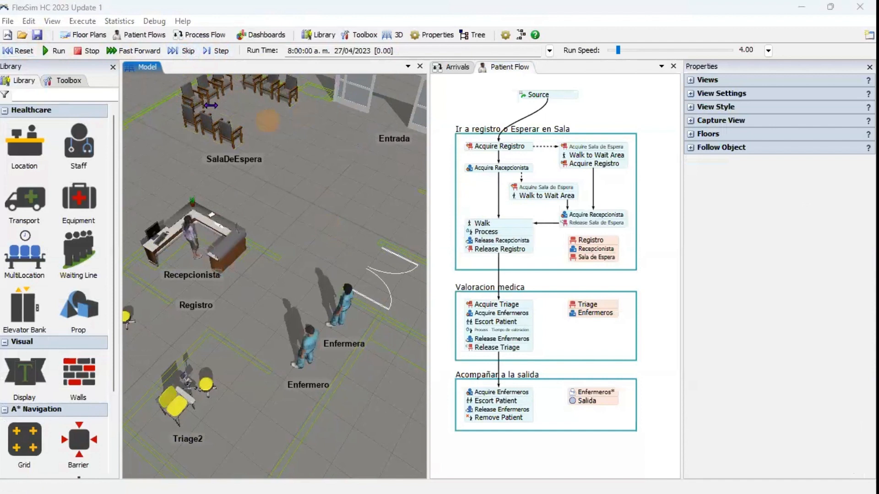
Save the model as "Webinar HC" in the HC folder inside FlexSim\8. Webinar.
click(8, 21)
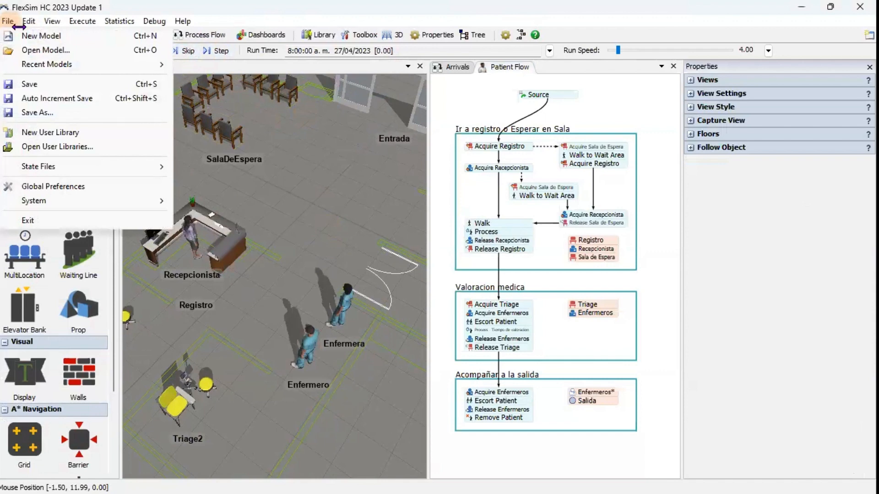
click(52, 112)
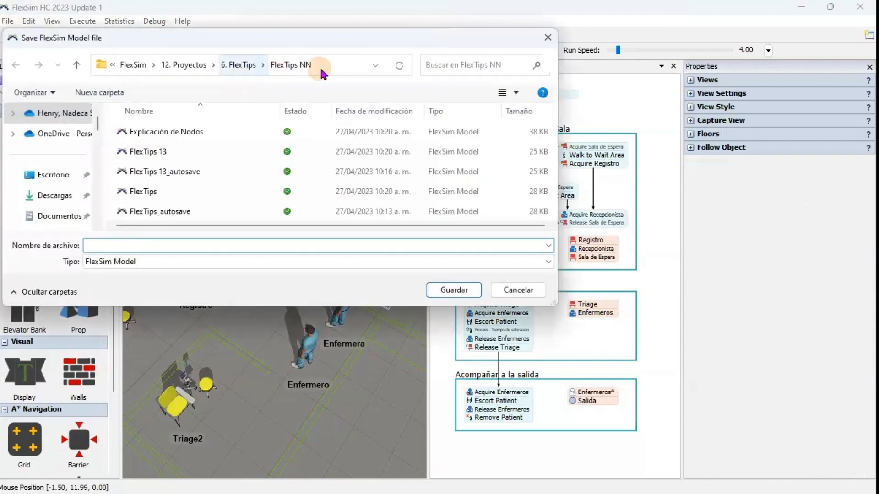
click(325, 67)
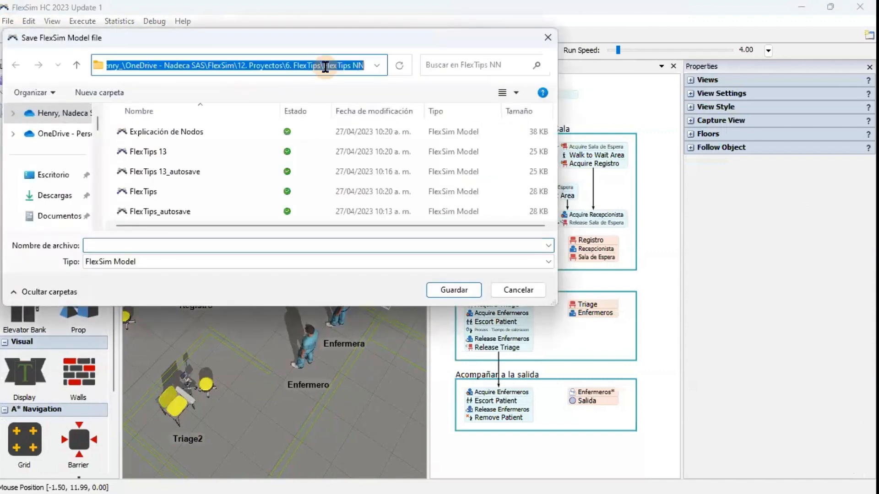
text(C:\Users\henry_\OneDrive - Nadeca SAS\FlexSim\8. Webinar\HC)
key(Return)
click(158, 246)
text(Webinar)
click(455, 289)
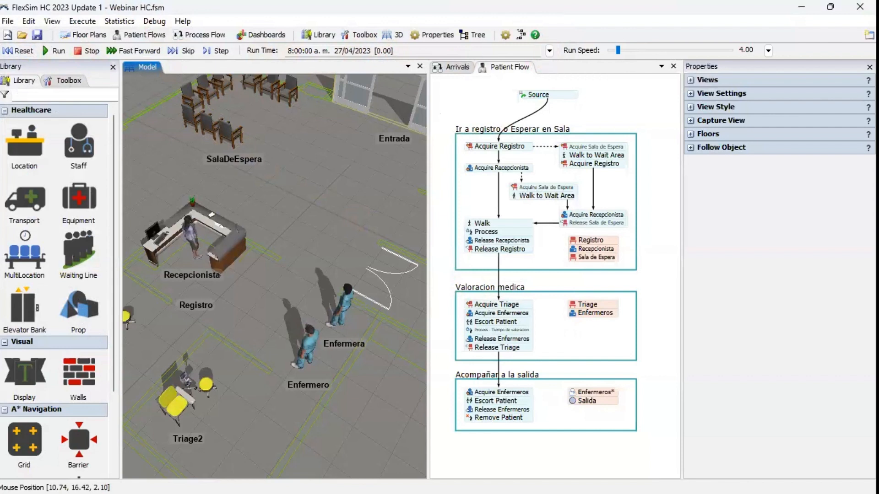
Enable a stop time of 1:00:00 p. m. on 27/04/2023 and run the model from its reset state.
click(550, 51)
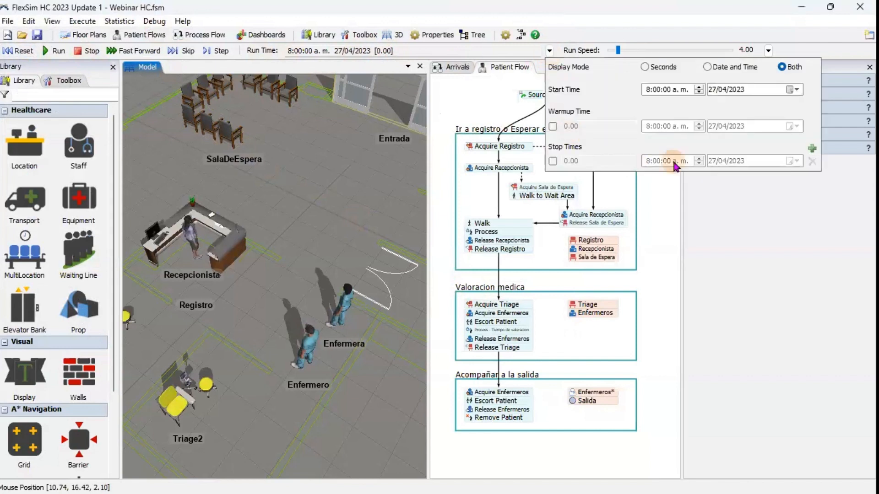
click(553, 162)
click(609, 159)
click(699, 158)
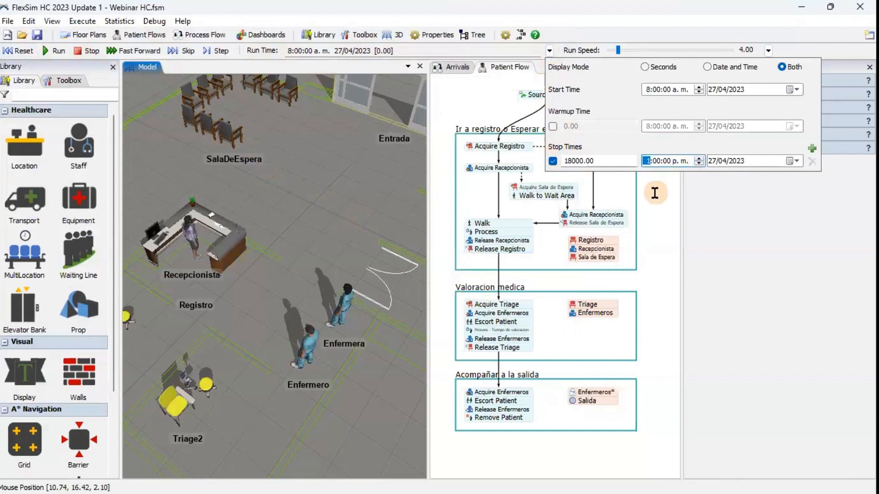
click(655, 192)
click(23, 50)
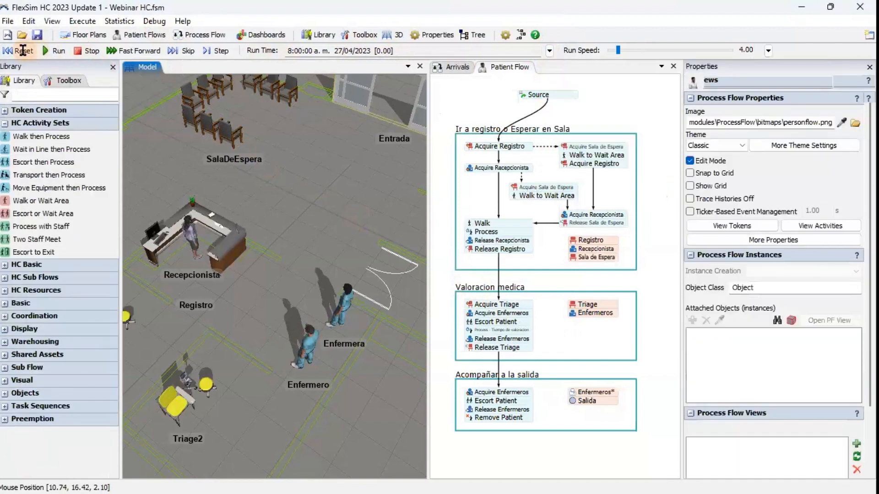
click(52, 51)
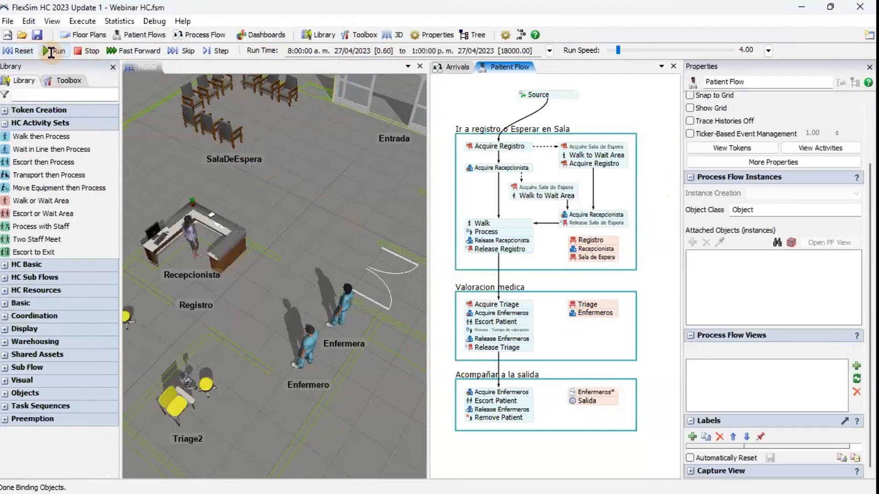
Raise the simulation run speed to about 92 and advance the patient model in jumps through its first arrivals.
drag(622, 51, 628, 48)
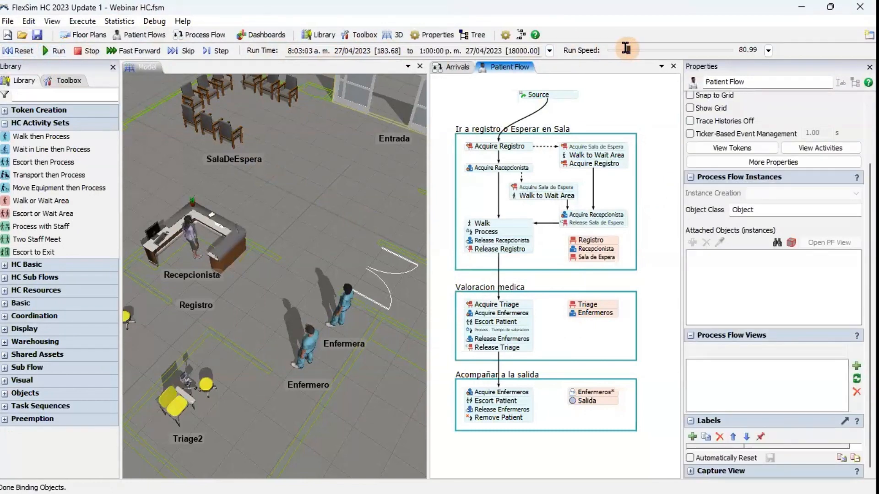
click(196, 52)
click(217, 52)
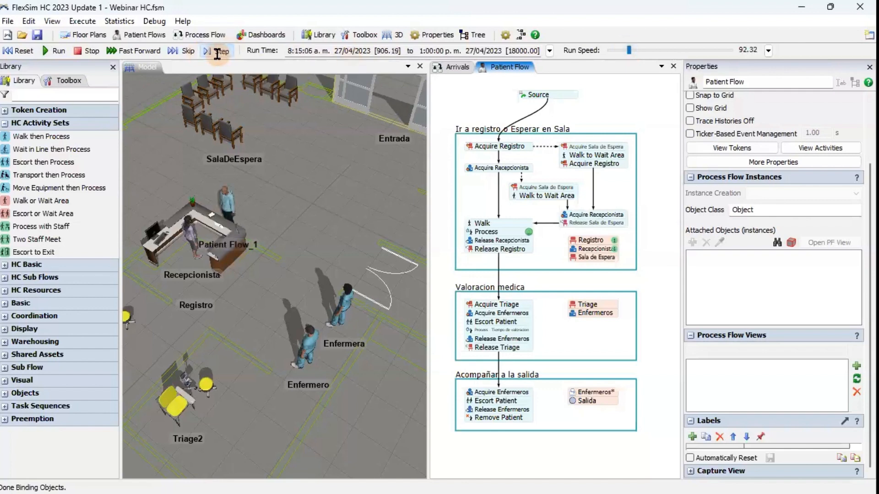
click(217, 53)
click(217, 53)
click(217, 54)
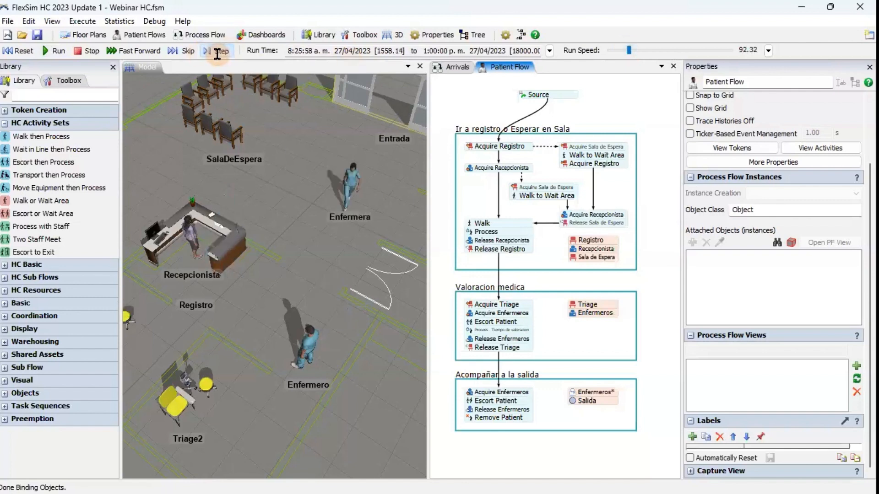
click(217, 54)
Skip the simulation ahead repeatedly to watch patients move through the whole clinic layout, and reset the model.
scroll(304, 167, down, 5)
click(309, 156)
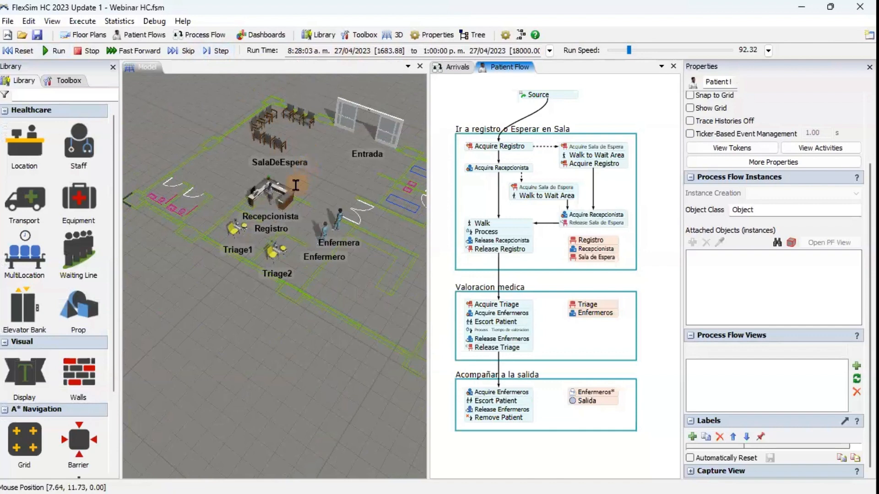
click(180, 51)
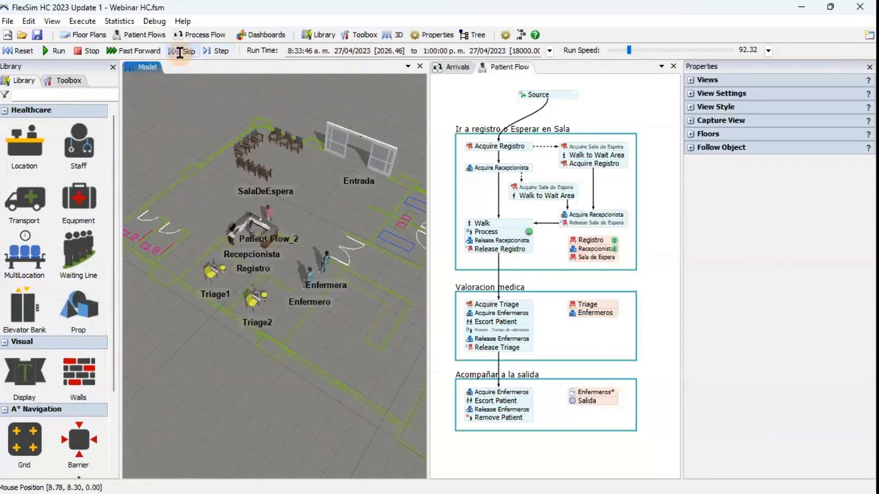
click(180, 52)
click(180, 52)
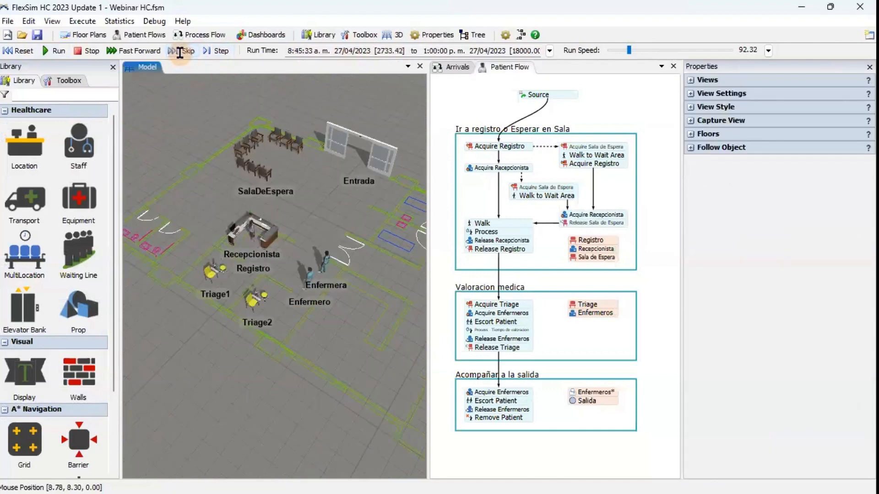
click(180, 52)
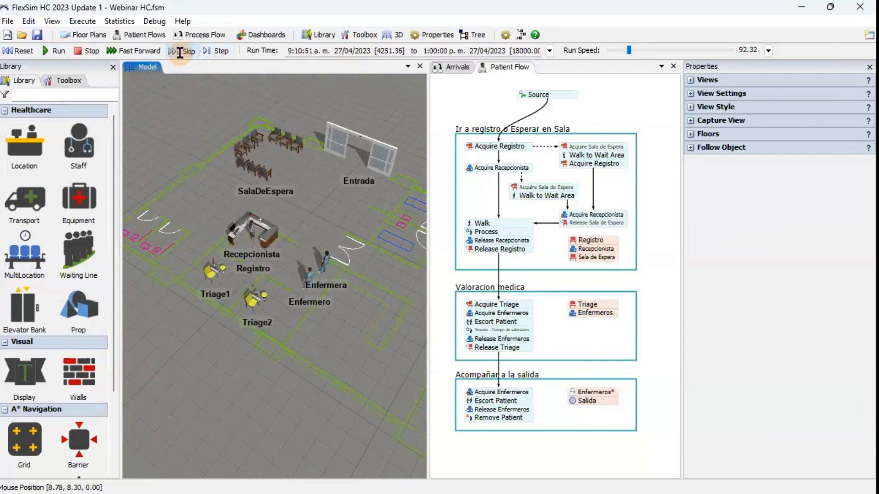
click(179, 52)
click(180, 51)
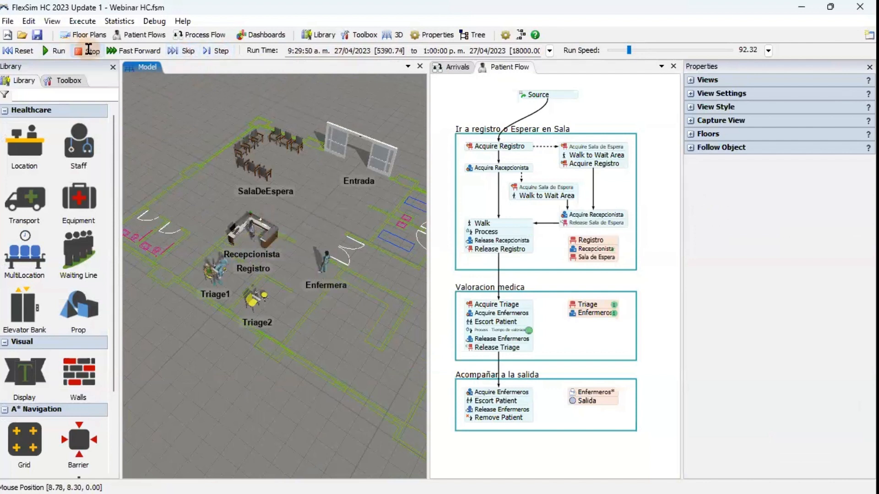
click(20, 51)
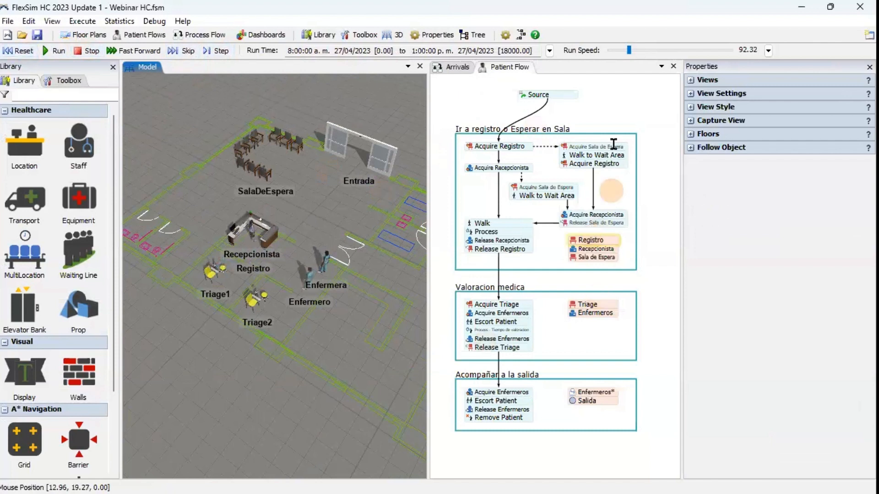
Add a blank dashboard and collapse every chart library group except People and Staff State.
click(253, 36)
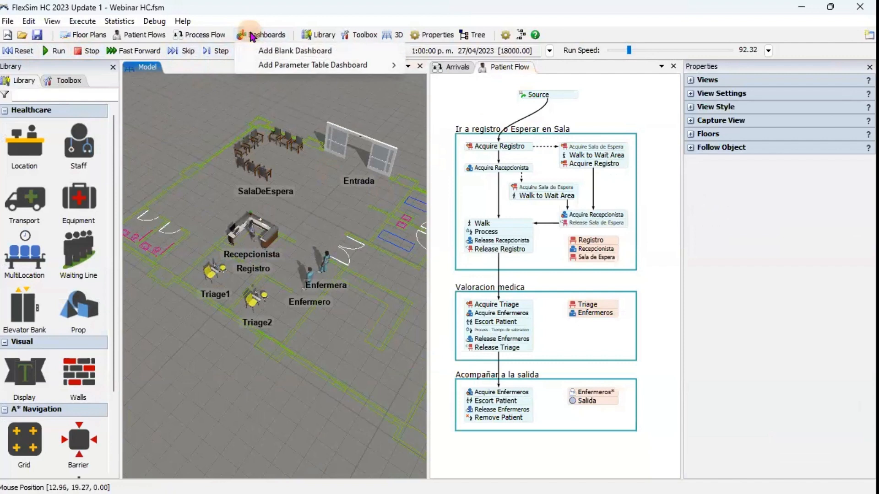
click(270, 51)
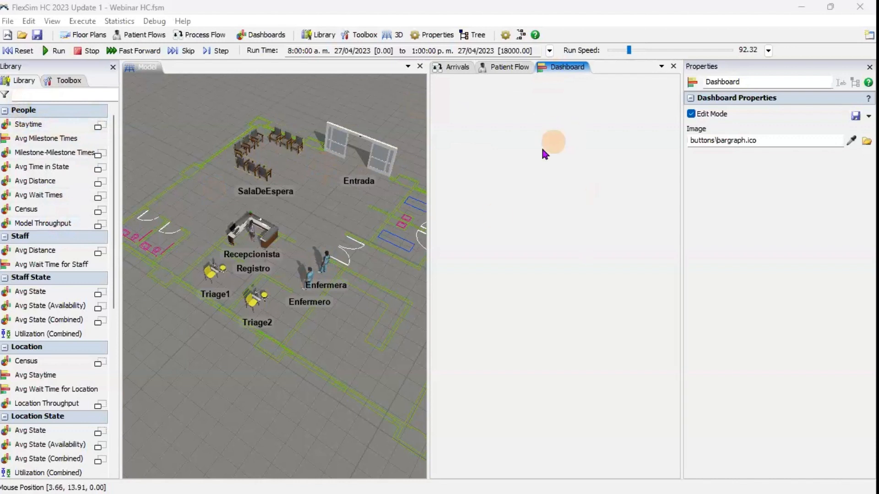
click(61, 235)
click(81, 318)
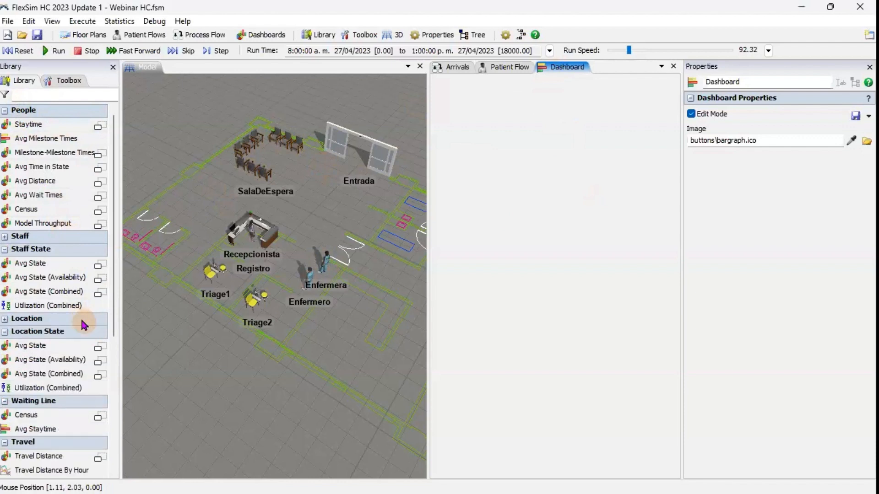
click(82, 331)
click(76, 345)
click(73, 356)
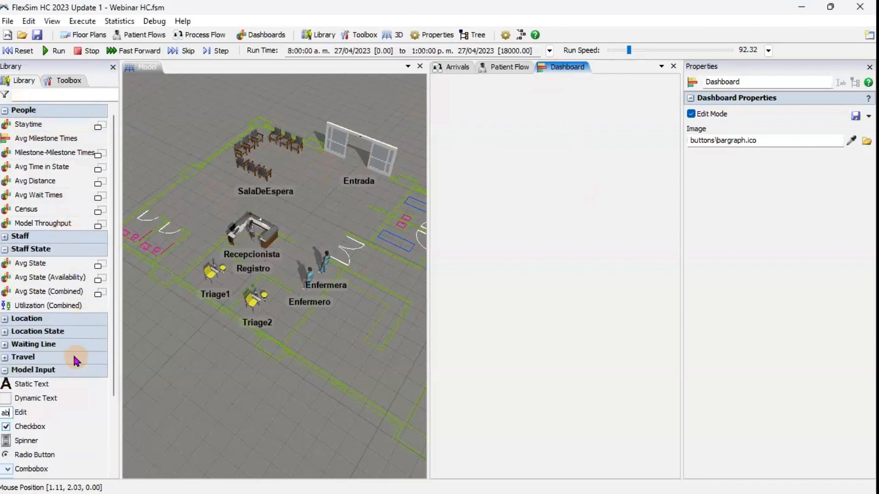
click(78, 369)
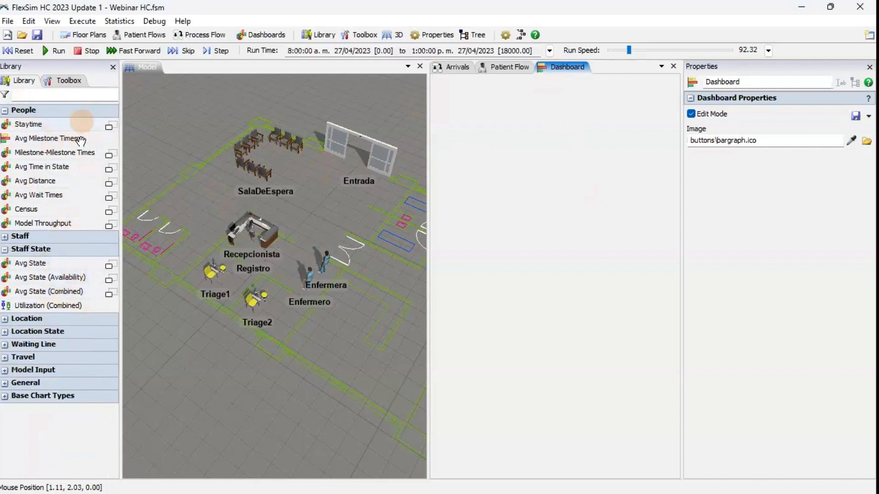
Add a Staytime box plot at the top of the dashboard with auto-sized boxes, the mean and 90% confidence shown.
drag(111, 128, 110, 124)
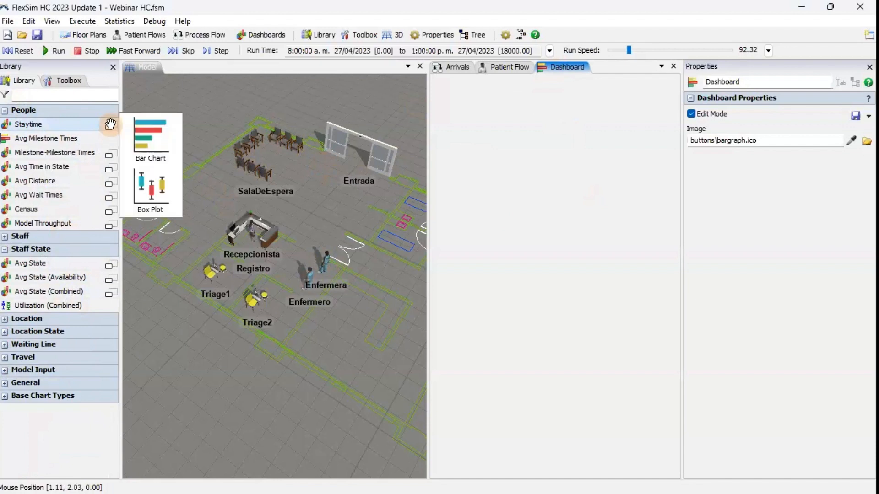
drag(110, 124, 430, 83)
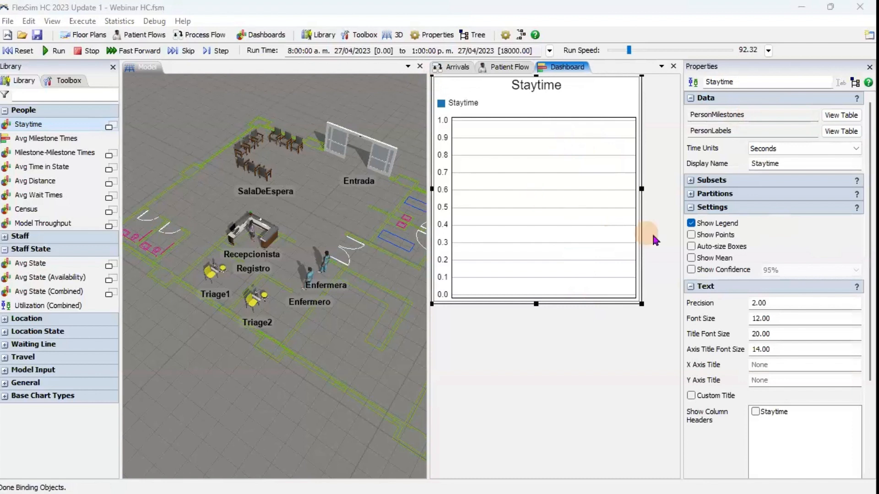
click(691, 247)
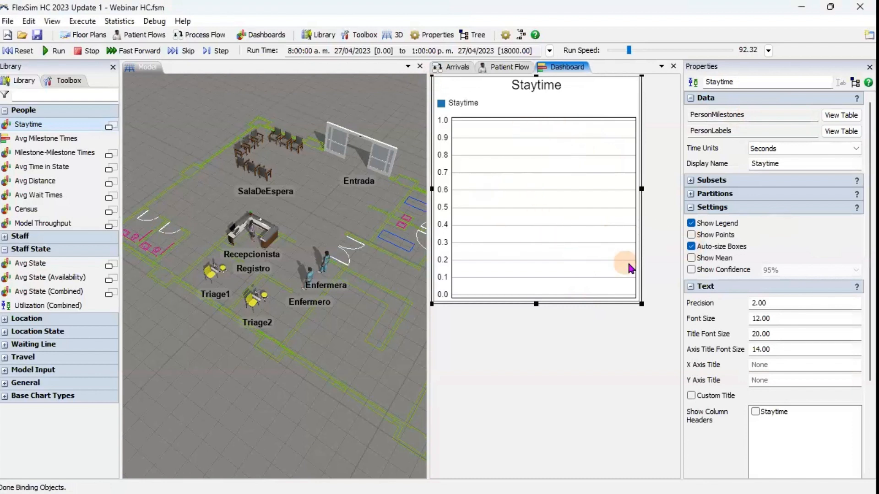
click(691, 258)
click(692, 270)
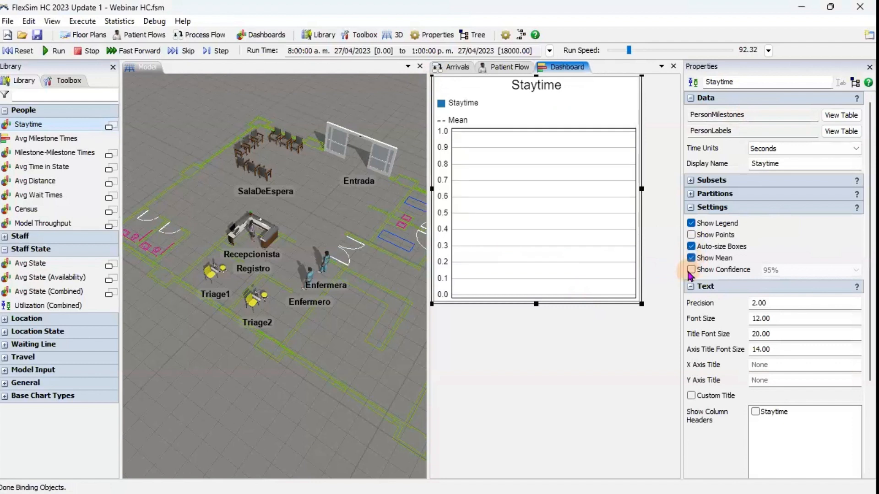
click(784, 270)
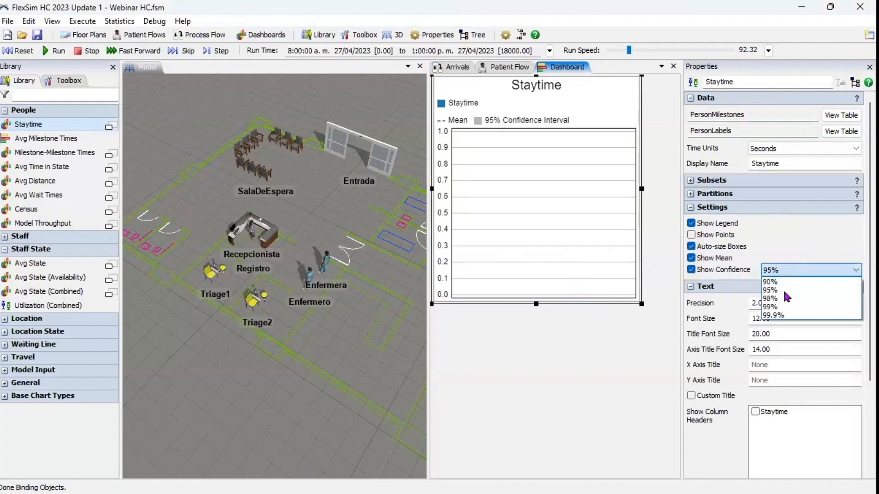
click(774, 281)
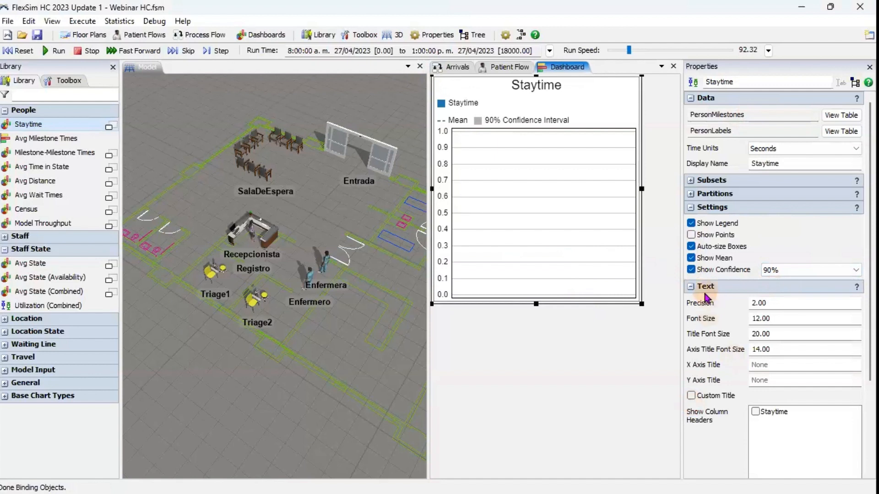
Give the Staytime chart the custom title "Tiempo de permanencia" and set its time units to Minutes.
click(691, 395)
click(769, 394)
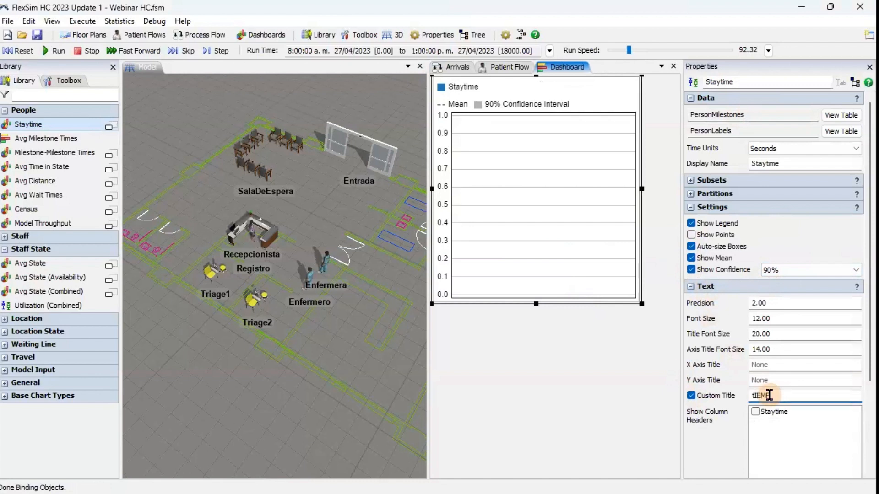
text(Tiempo de par)
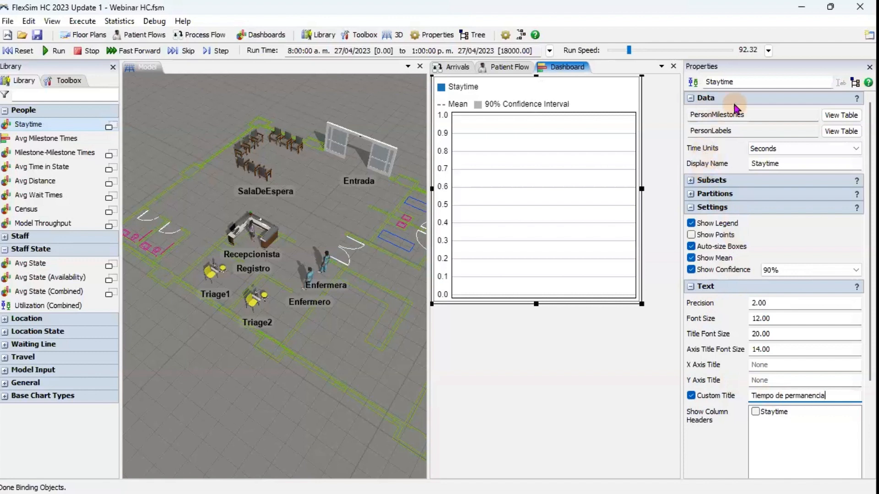
click(772, 151)
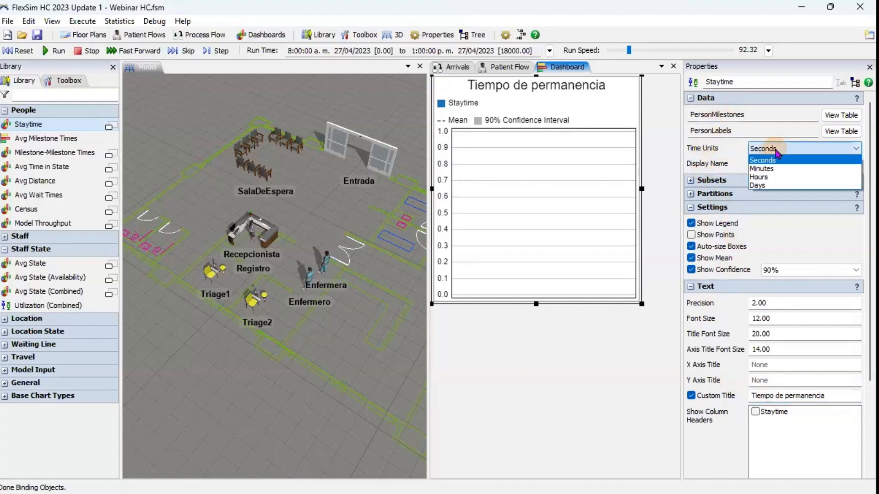
click(772, 169)
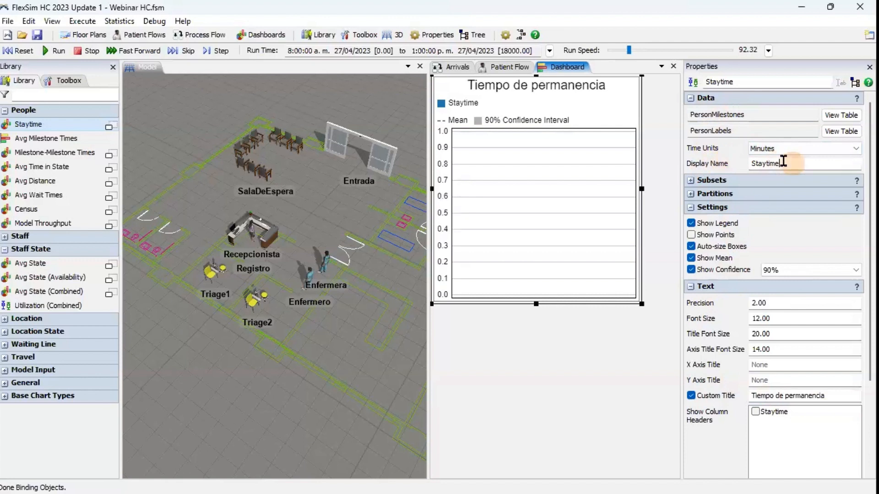
Set the Staytime chart's display name to "Minutos" and reset the model.
click(734, 166)
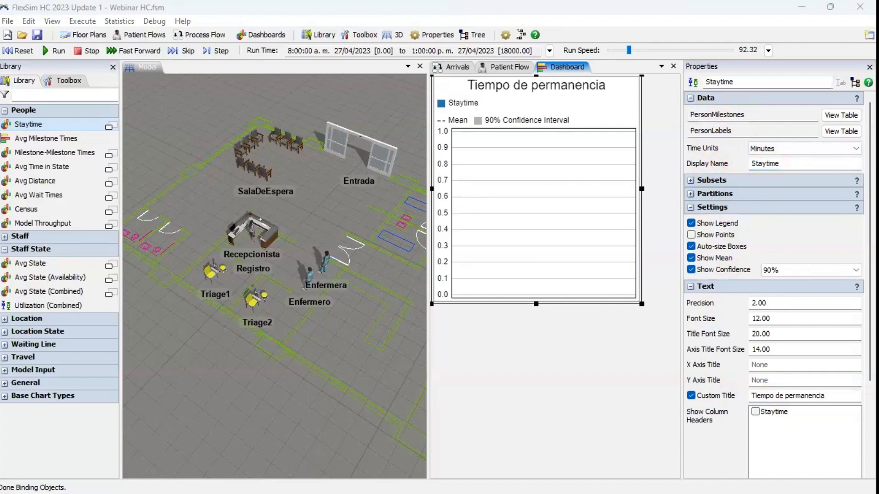
click(778, 148)
click(767, 165)
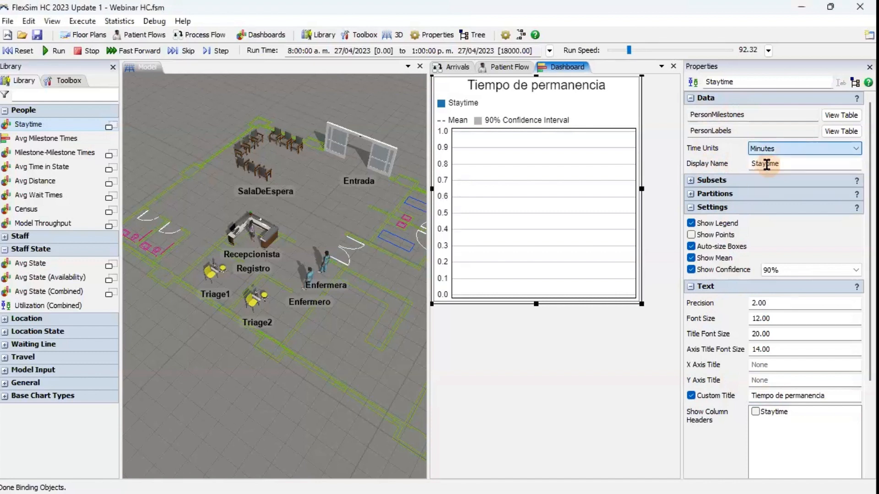
drag(781, 164, 745, 164)
text(Minutos)
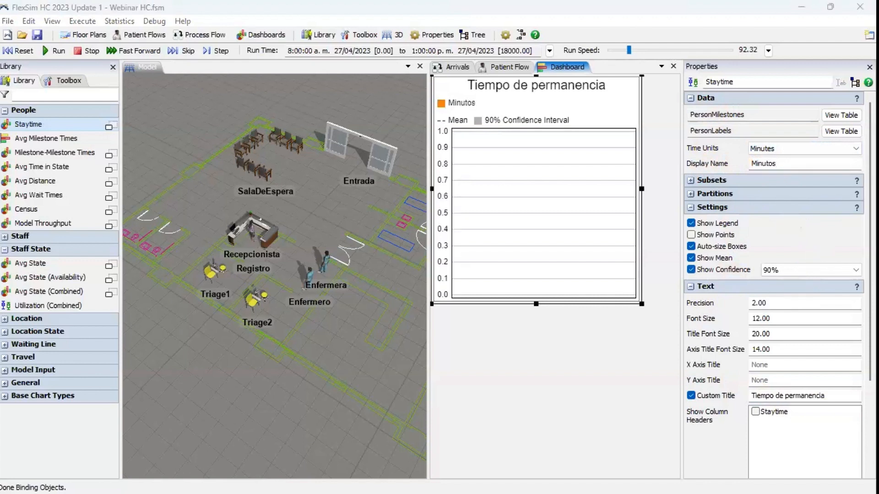
click(509, 334)
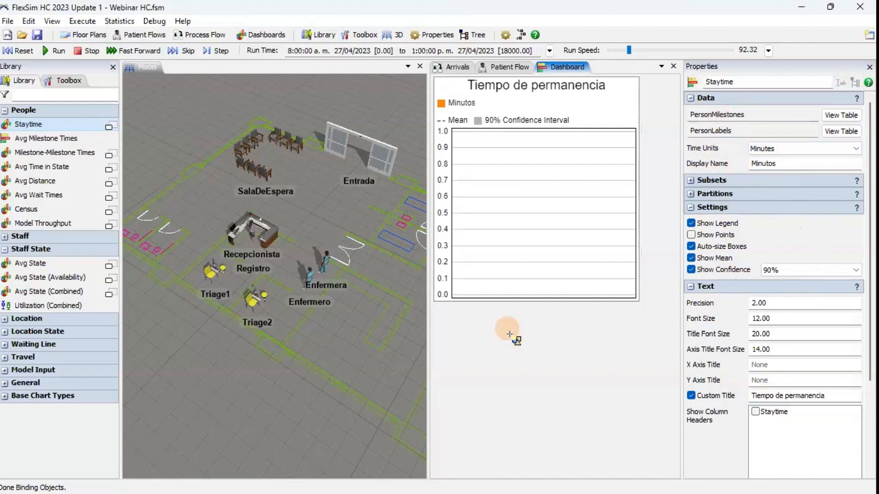
click(27, 51)
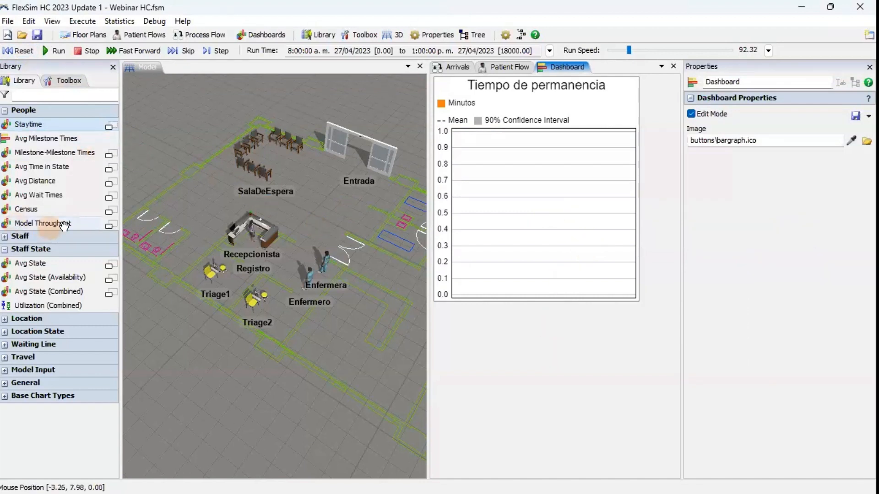
Add a Model Throughput bar chart directly below the "Tiempo de permanencia" chart and shorten its height.
mouse_move(109, 223)
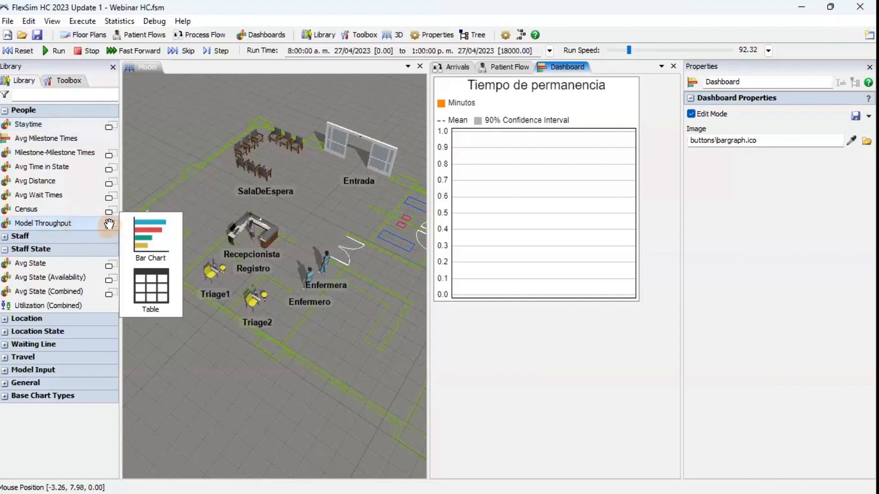
drag(138, 231, 436, 304)
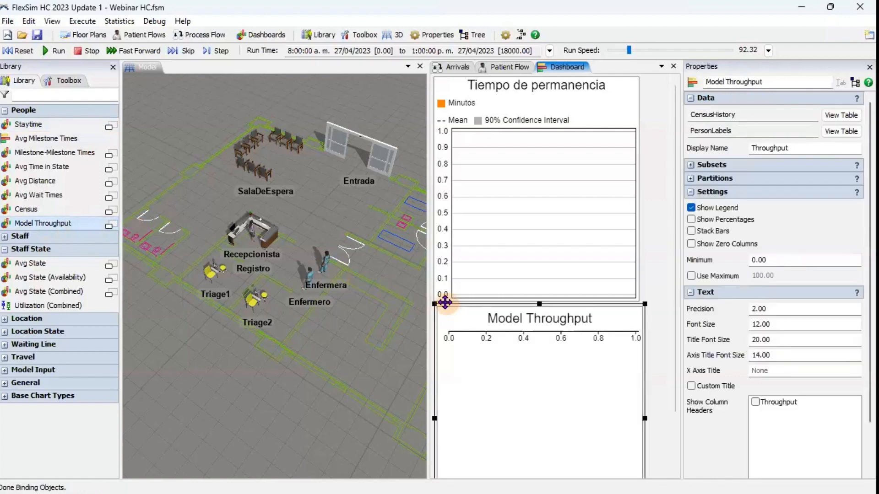
scroll(677, 436, down, 1)
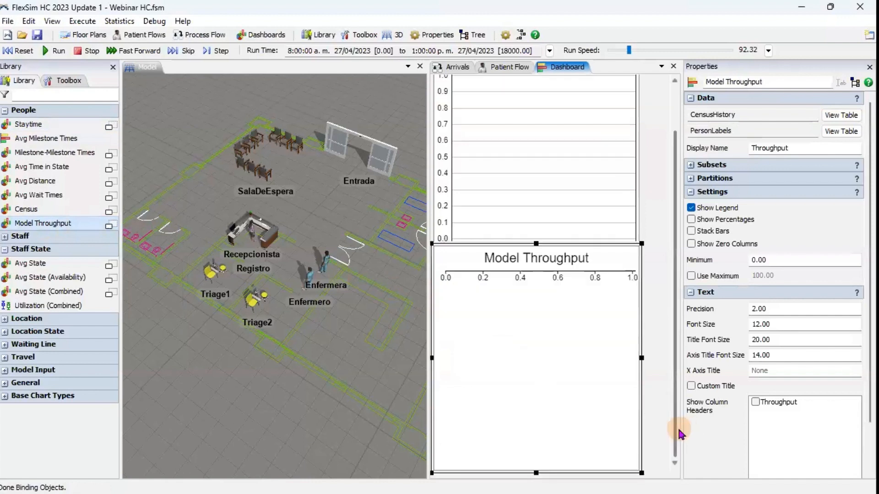
drag(535, 473, 536, 316)
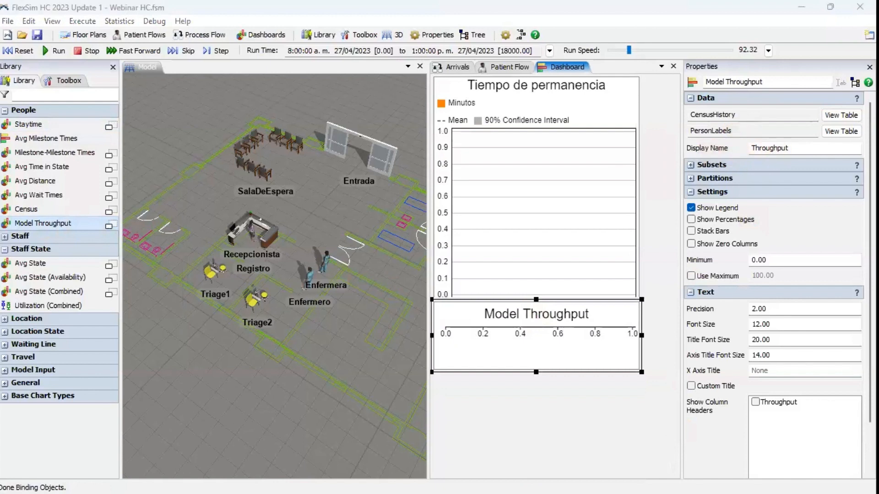
Set the Model Throughput chart's display name to "Pacientes".
double_click(769, 155)
text(Paie)
key(BackSpace)
key(BackSpace)
text(cientes)
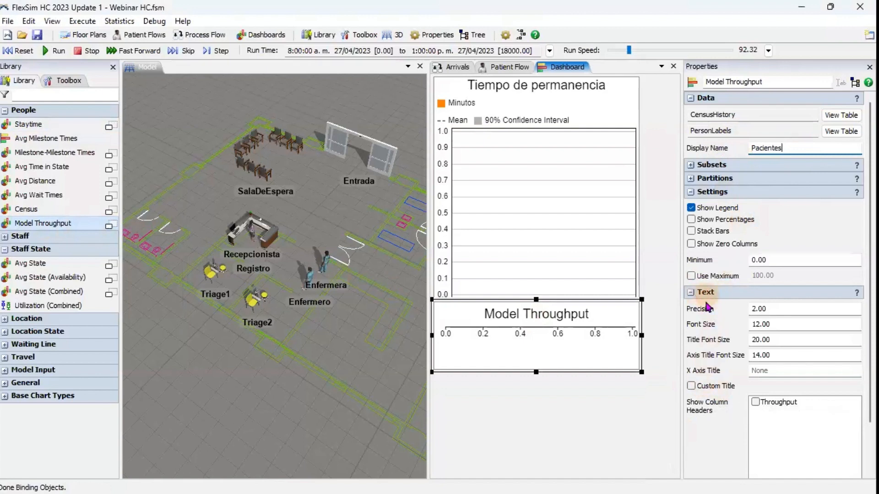
Give the Model Throughput chart the custom title "Pacientes atendidos" and deselect the chart.
click(691, 386)
click(760, 385)
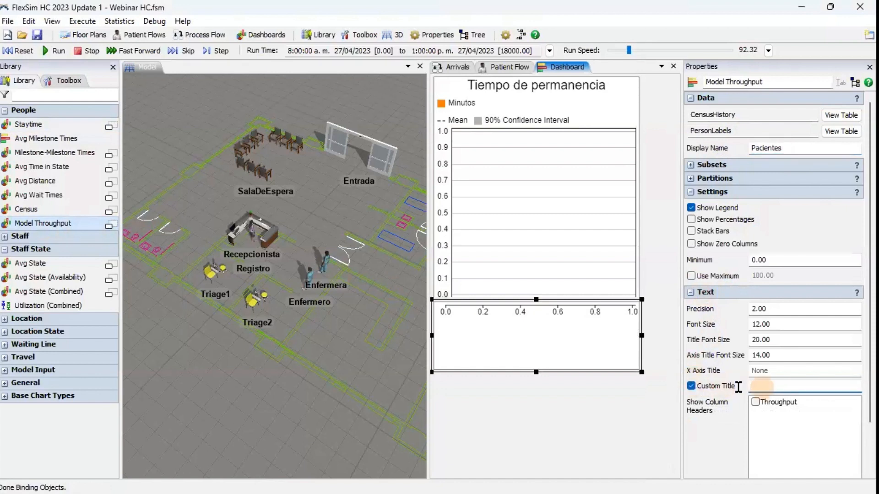
text(Pacientes atendidos)
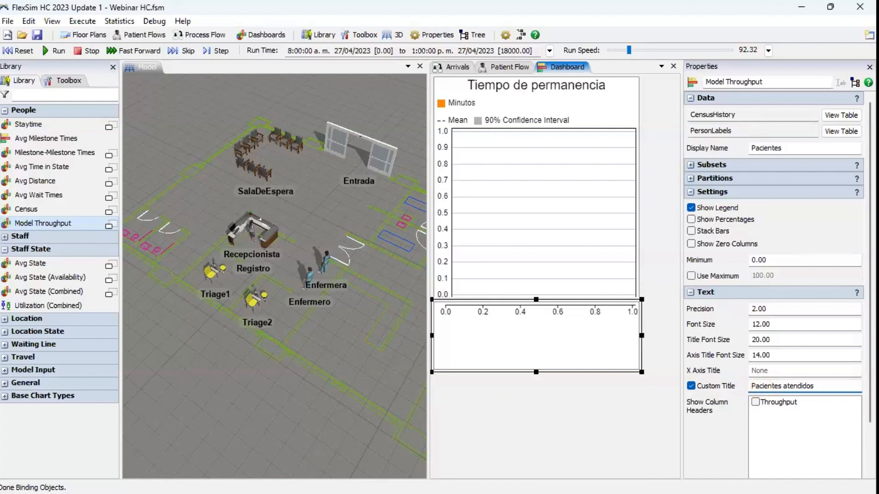
key(Return)
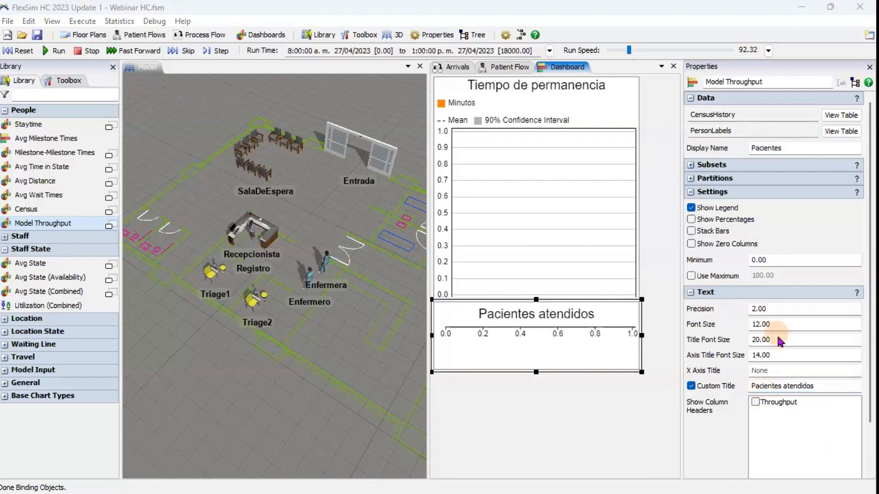
click(707, 192)
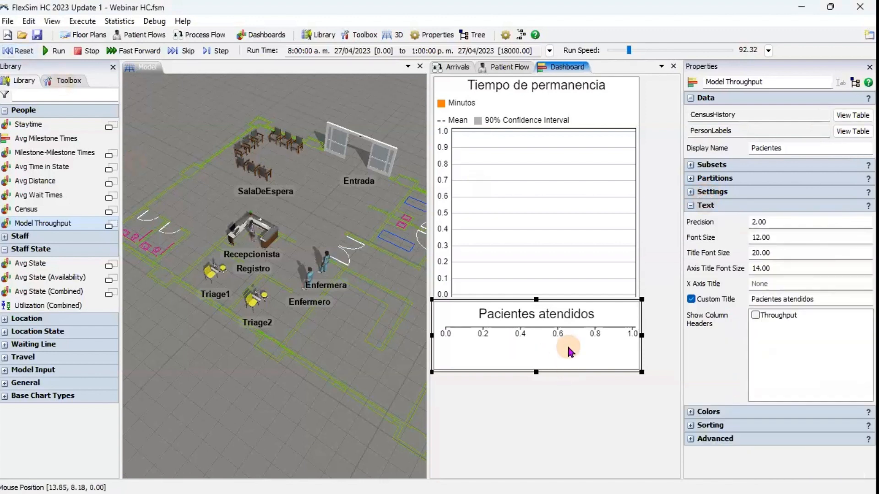
click(568, 387)
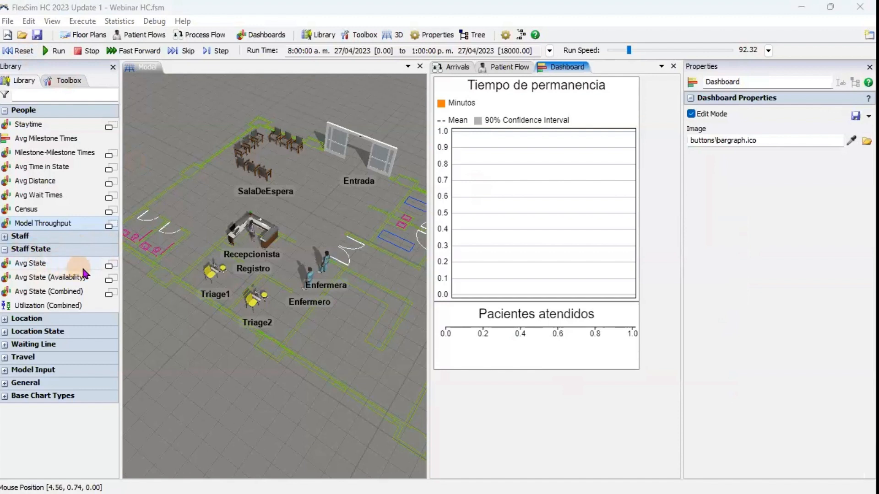
Add a staff Avg State pie chart aligned directly below the "Pacientes atendidos" chart and shorten its height.
click(110, 263)
click(111, 266)
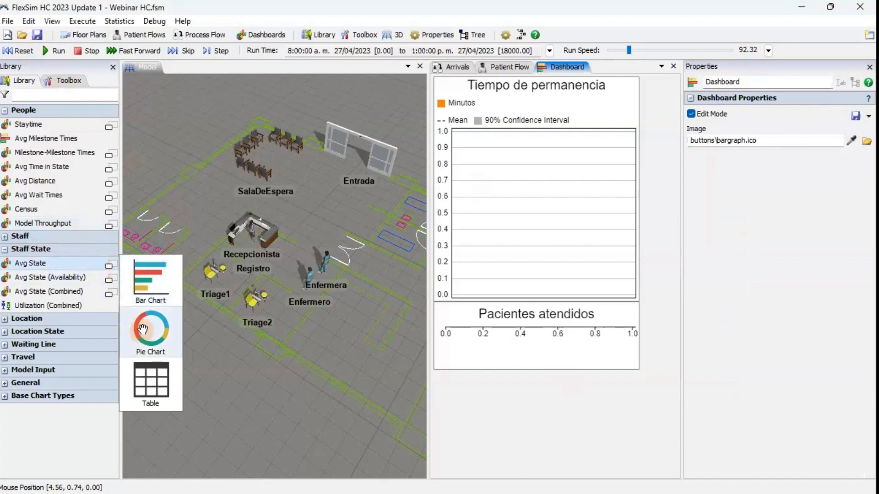
drag(137, 325, 444, 381)
drag(440, 375, 438, 373)
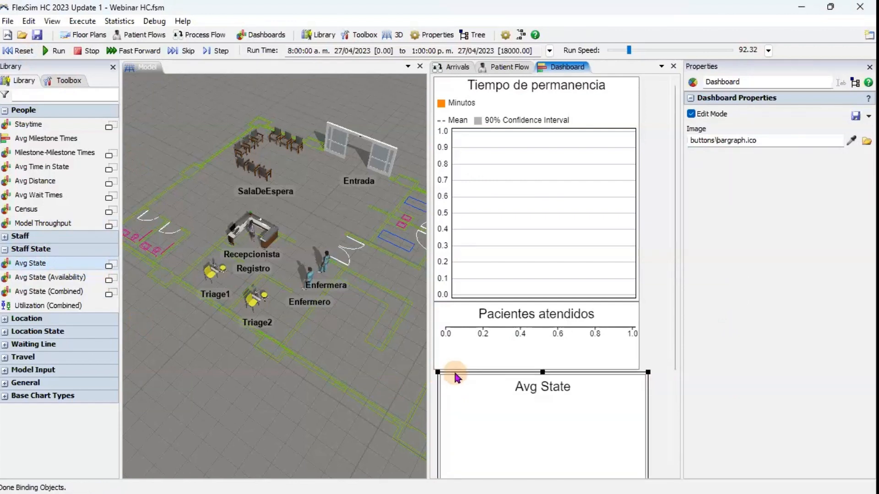
drag(463, 376, 449, 370)
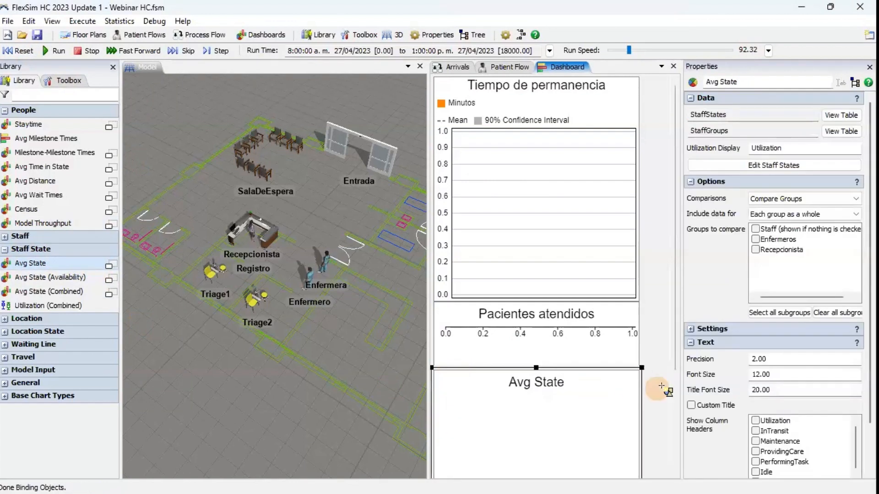
scroll(676, 382, down, 3)
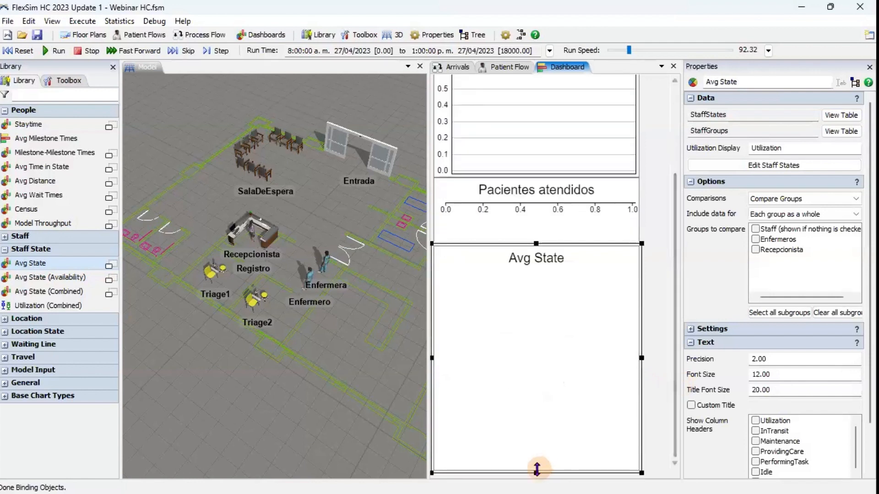
drag(537, 470, 534, 396)
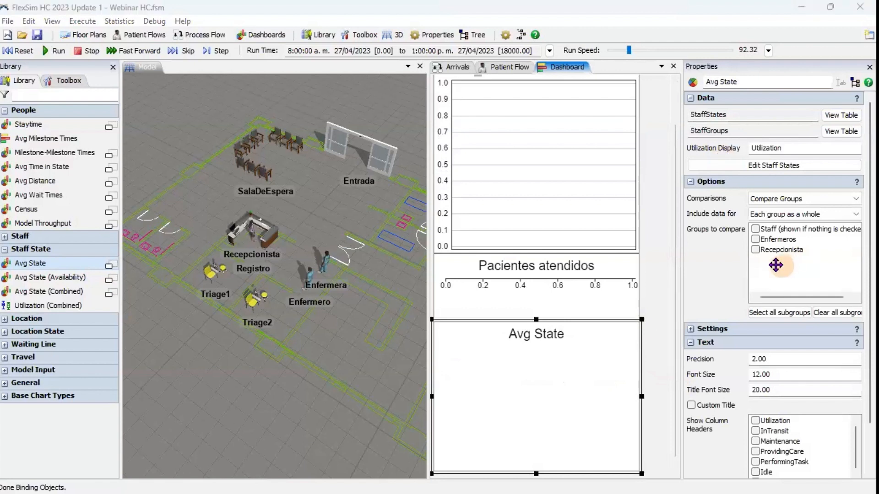
Include only the Enfermeros group in the Avg State chart and give it the custom title "Utilizacion de Enfermeros".
click(755, 239)
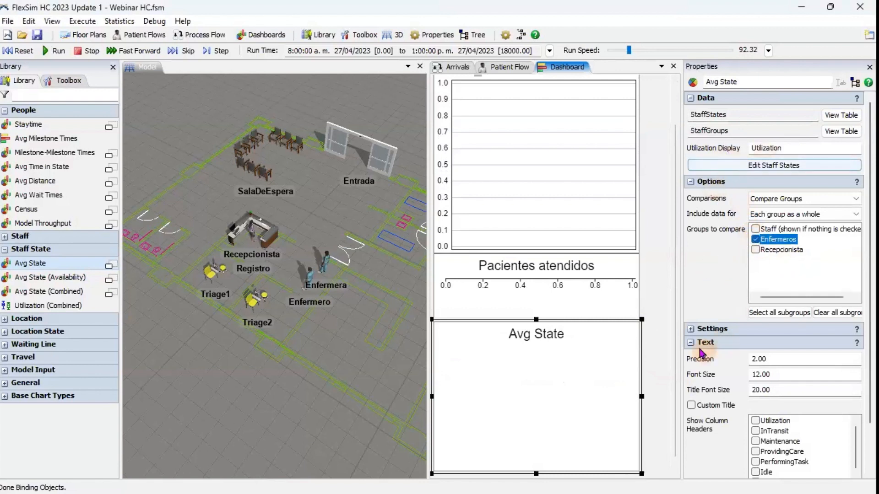
click(691, 329)
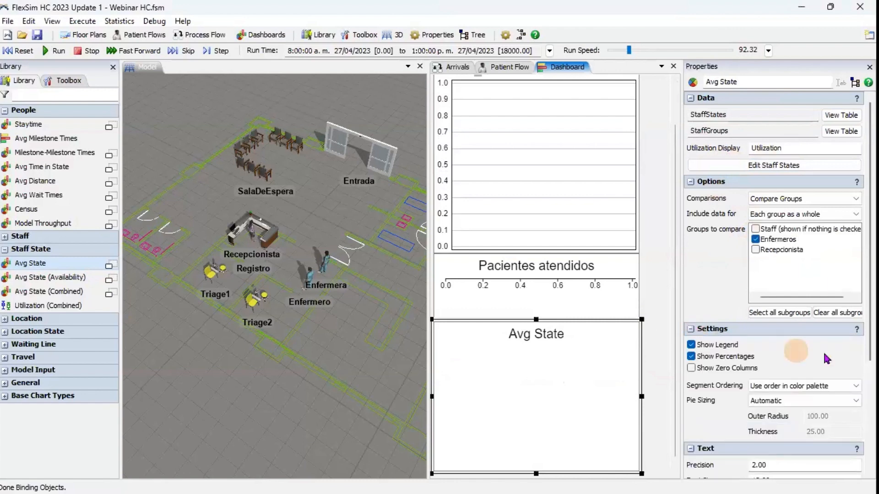
drag(869, 322, 870, 412)
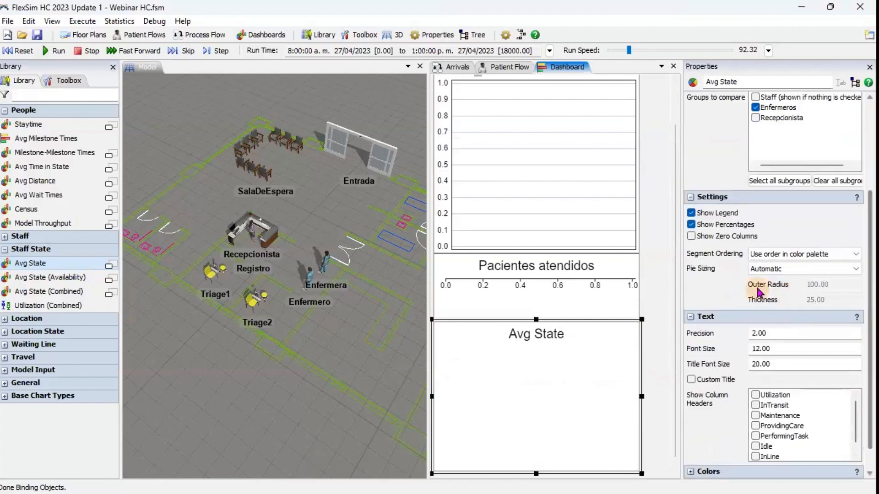
click(499, 393)
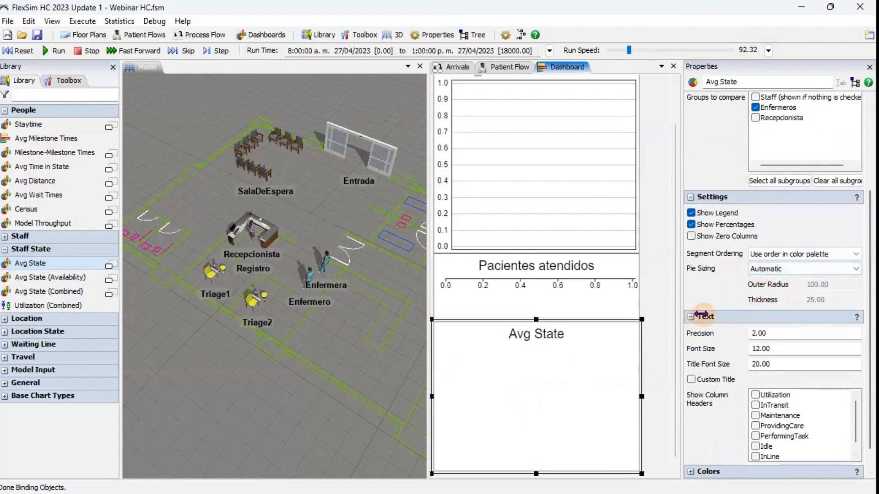
click(691, 379)
click(765, 381)
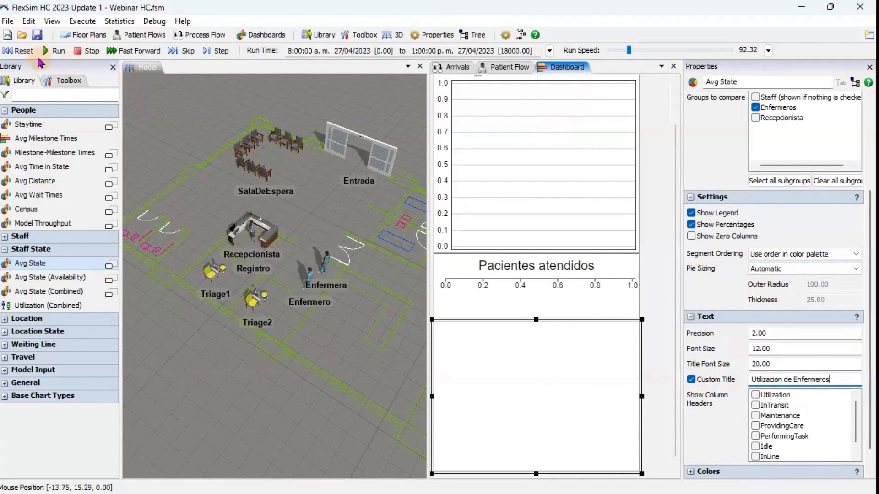
Reset and run the model, raising the run speed to about 4305 to fill the charts with data.
click(25, 52)
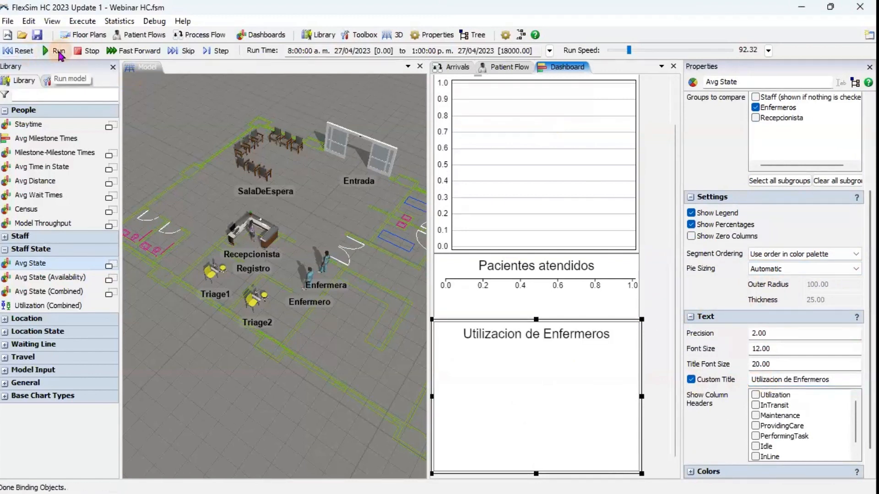
click(59, 52)
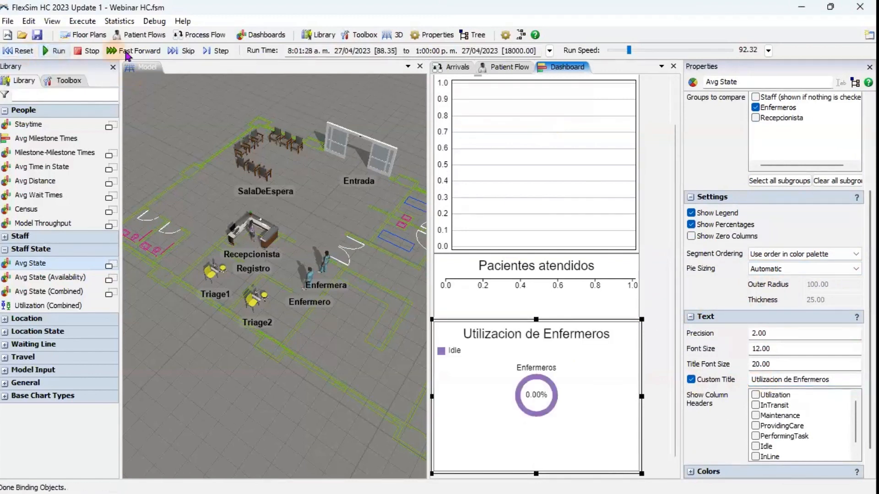
drag(628, 51, 661, 54)
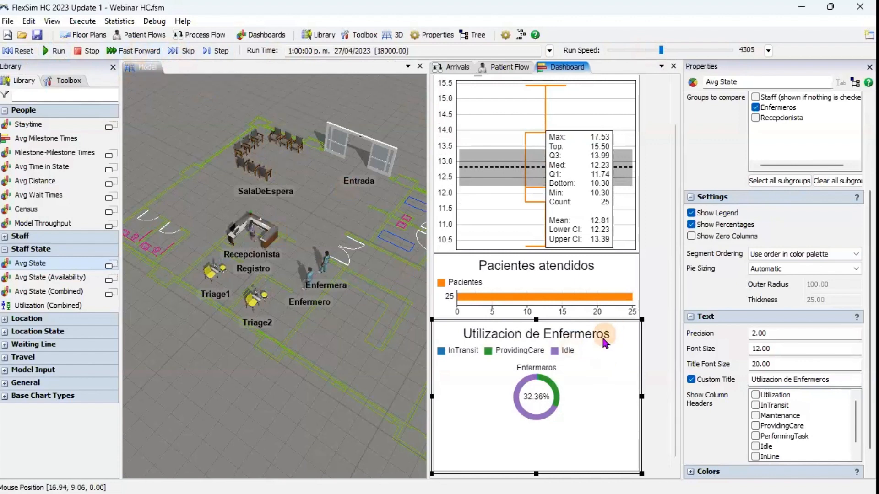
Switch the nurse utilization chart's pie sizing to Fixed values with an outer radius of 80 and a thickness of 15.
click(790, 269)
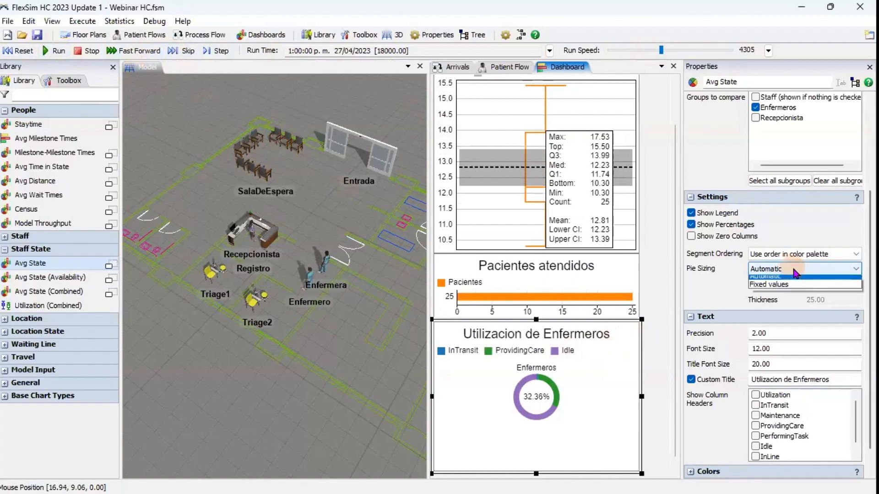
click(761, 289)
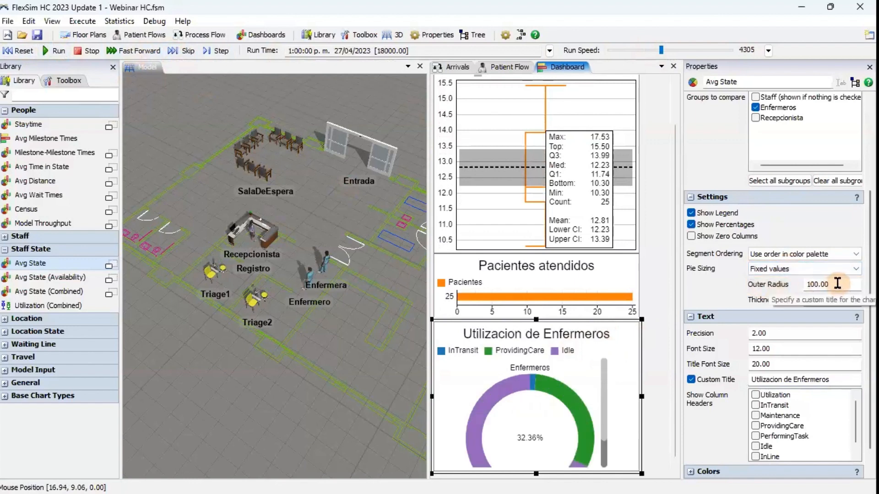
drag(838, 283, 795, 290)
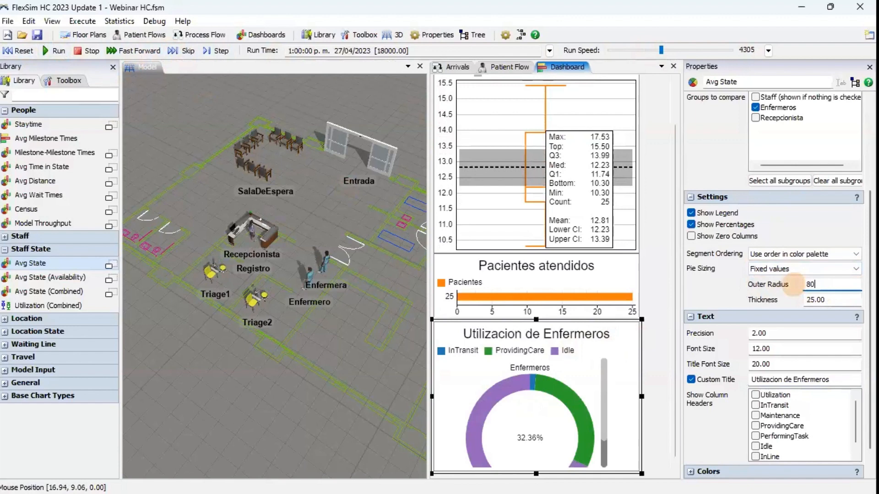
key(Tab)
drag(838, 300, 795, 299)
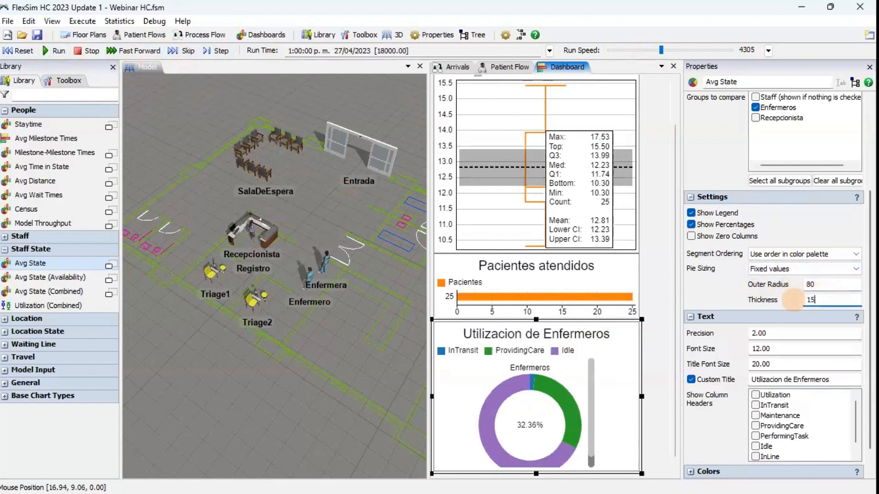
click(818, 285)
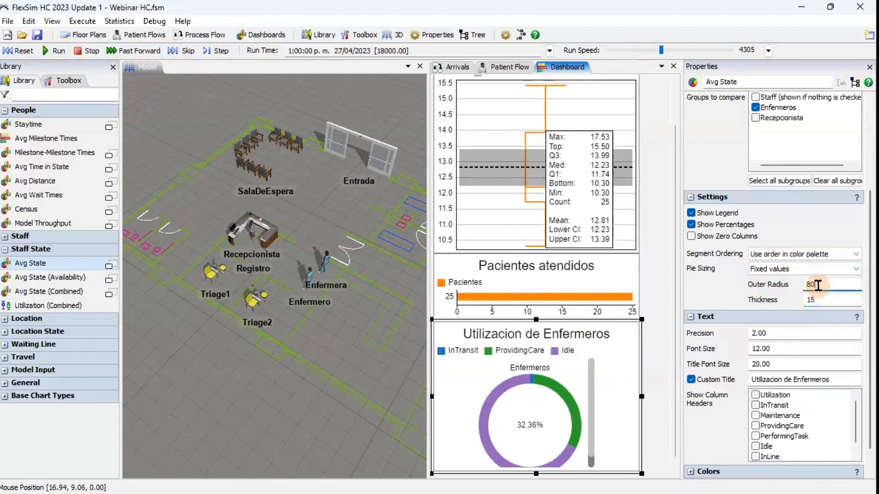
drag(592, 385, 593, 414)
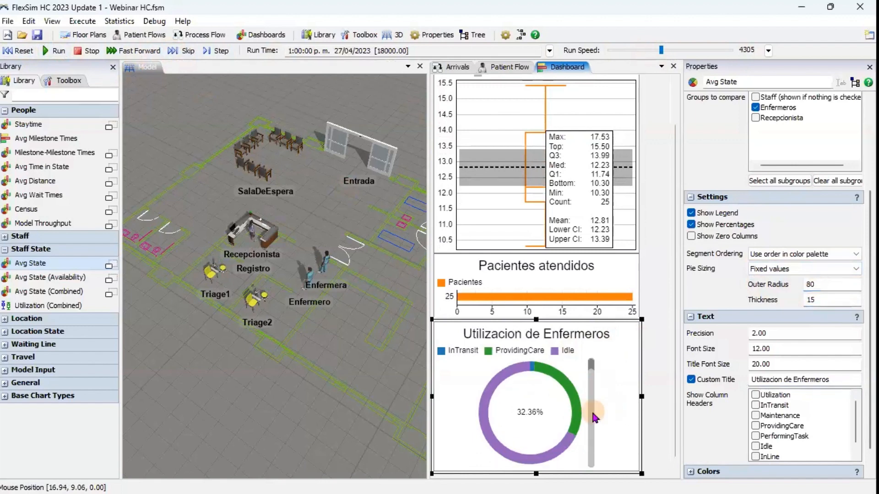
Reduce the nurse utilization pie's outer radius to 70 and deselect the chart.
double_click(816, 284)
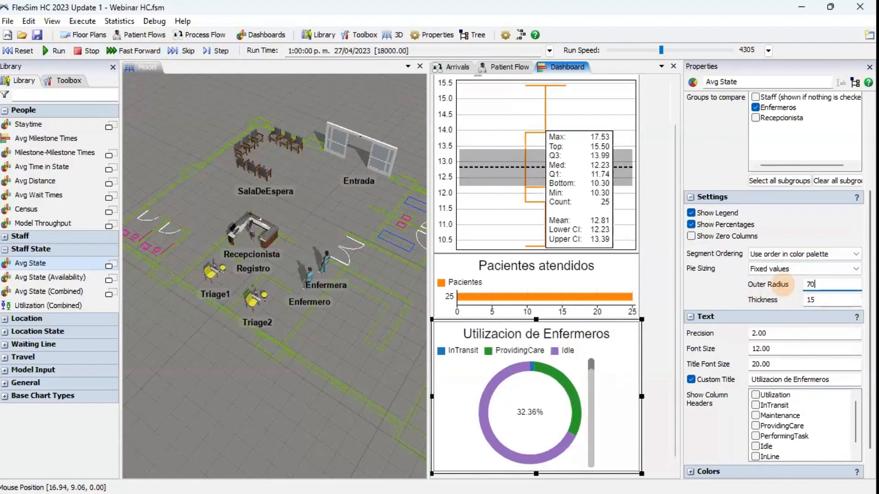
click(816, 299)
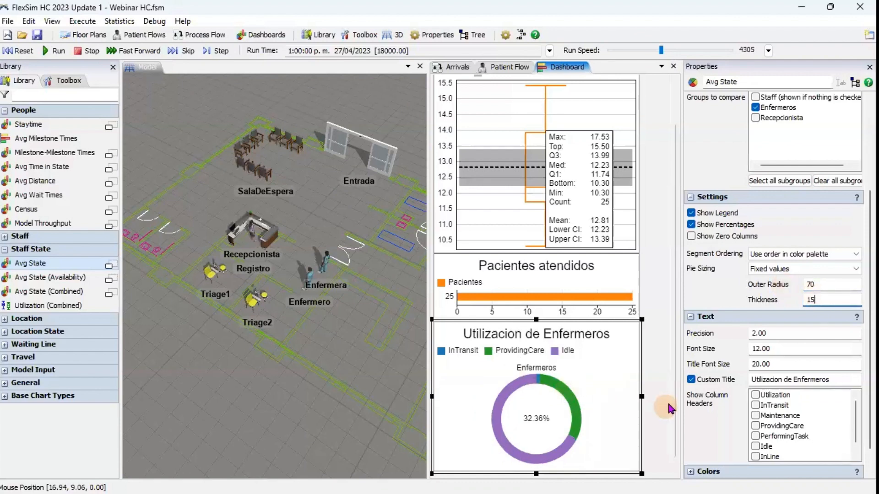
click(659, 390)
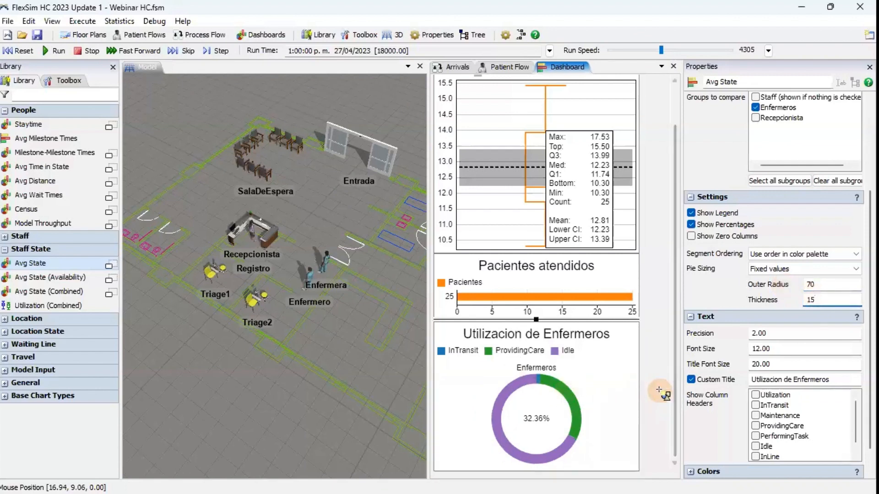
right_click(657, 341)
click(652, 331)
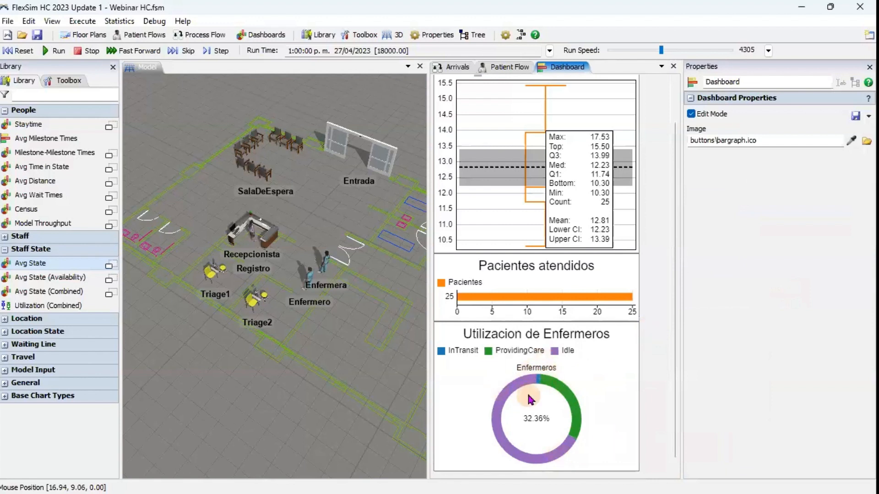
mouse_move(495, 422)
mouse_move(564, 398)
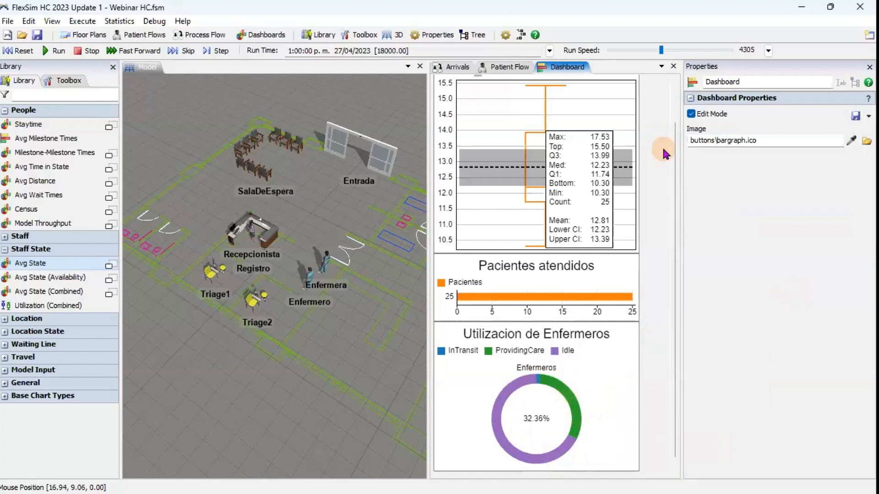
Set a custom run speed of 4 and rerun the model from the start with the clinic and dashboard in view.
scroll(675, 99, up, 2)
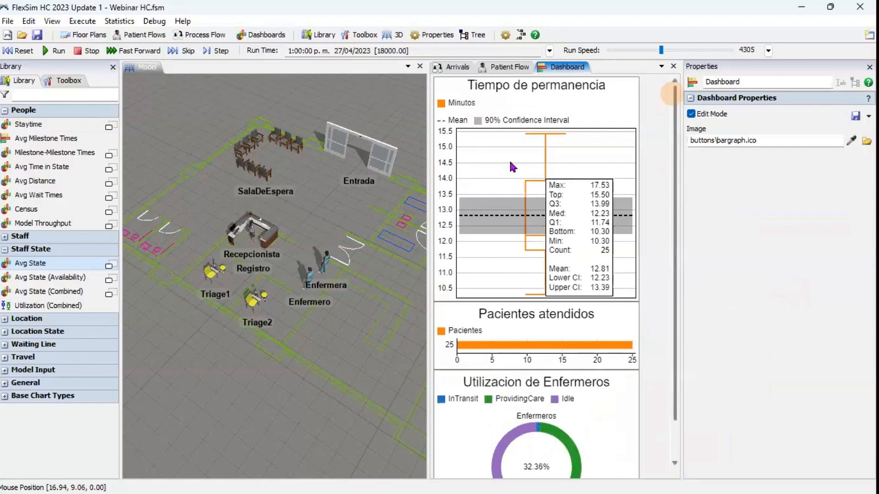
click(362, 247)
scroll(362, 247, up, 3)
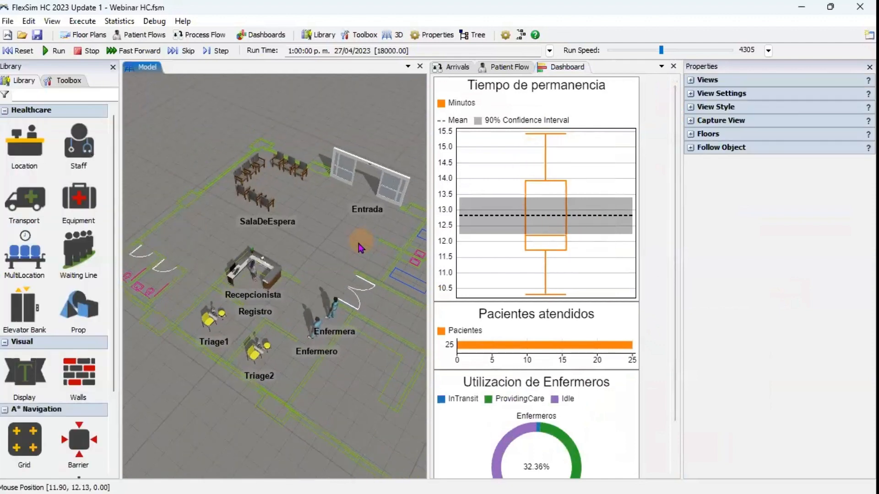
drag(360, 243, 351, 246)
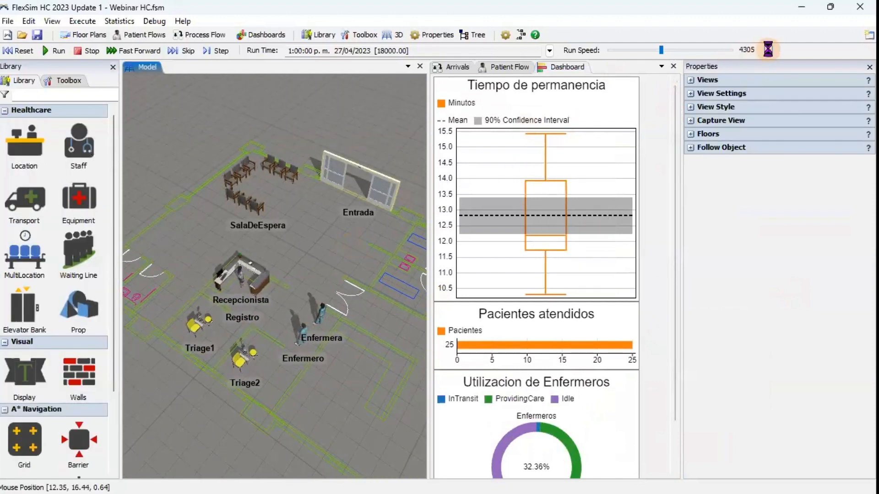
click(768, 50)
text(4)
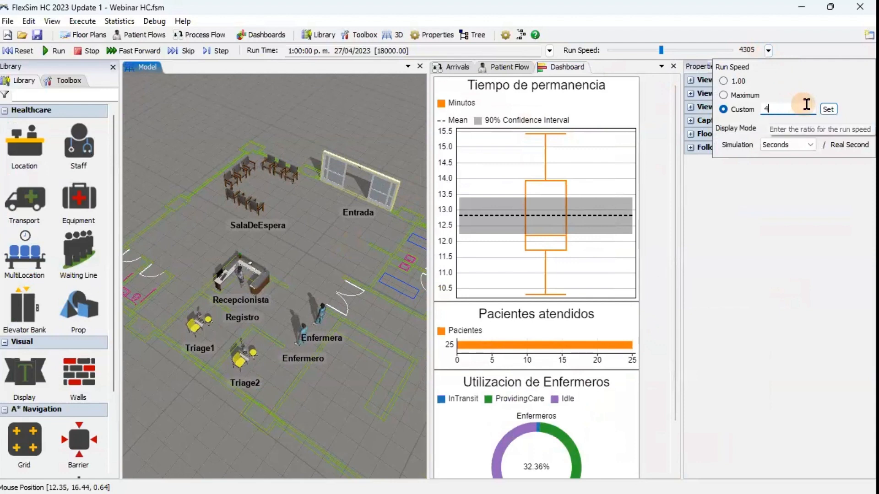
click(828, 110)
click(288, 124)
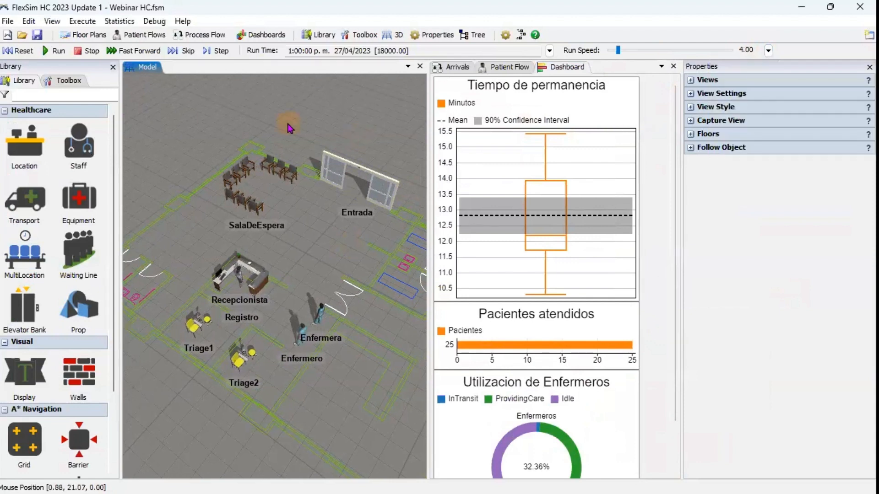
click(18, 50)
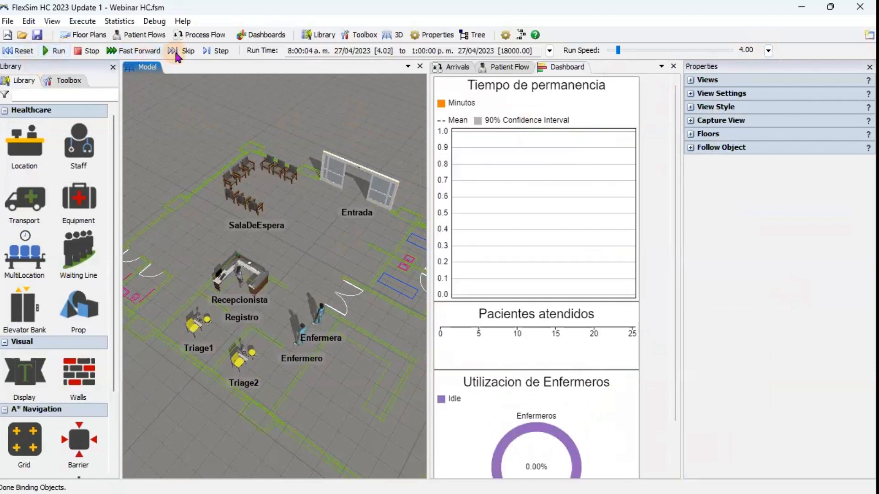
Skip the run ahead event by event to follow the first patient to triage, then stop and reset the model.
click(174, 52)
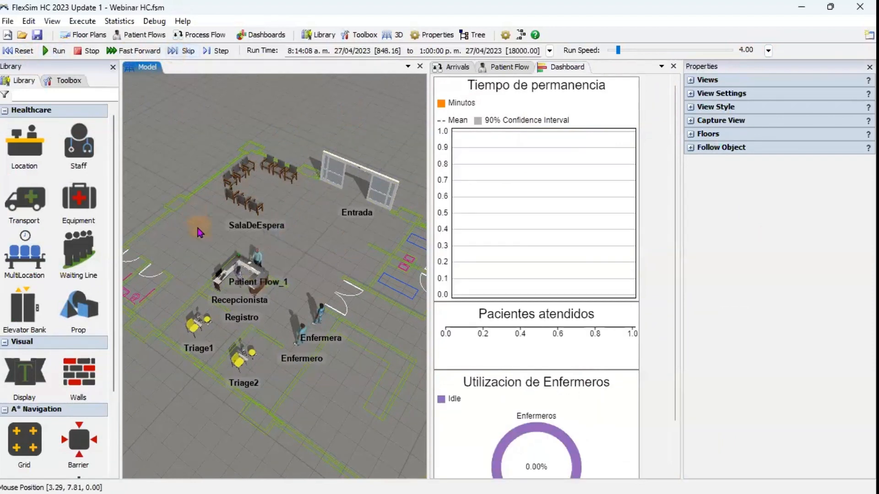
scroll(187, 226, up, 2)
scroll(196, 203, down, 2)
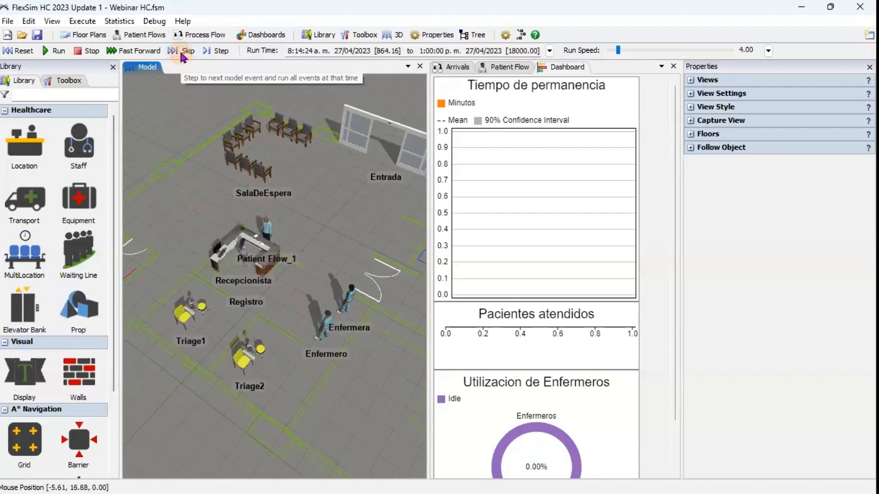
click(180, 50)
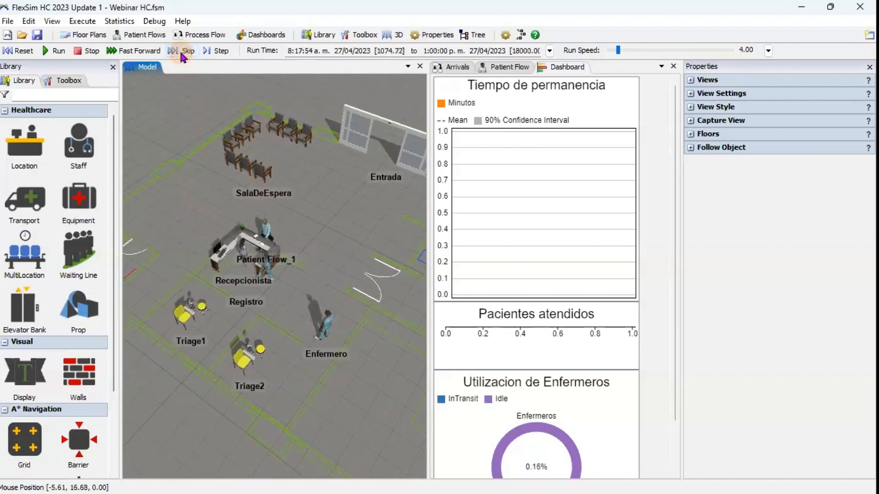
click(322, 190)
click(244, 269)
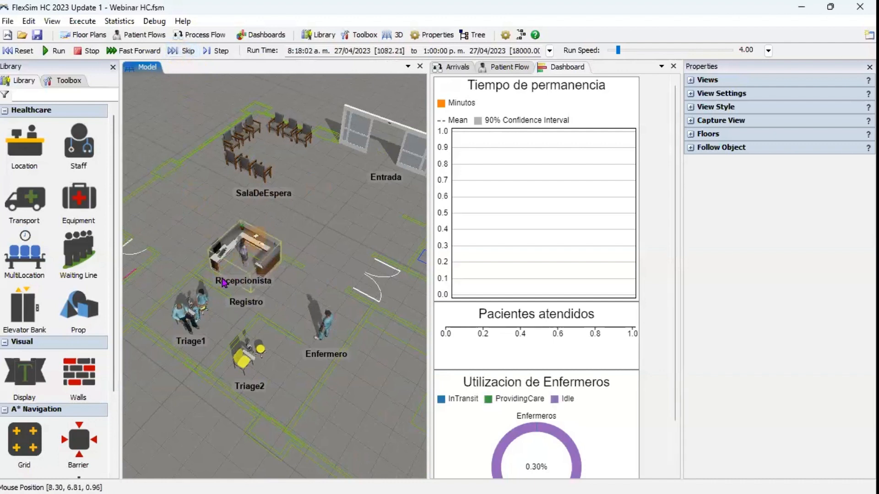
click(214, 299)
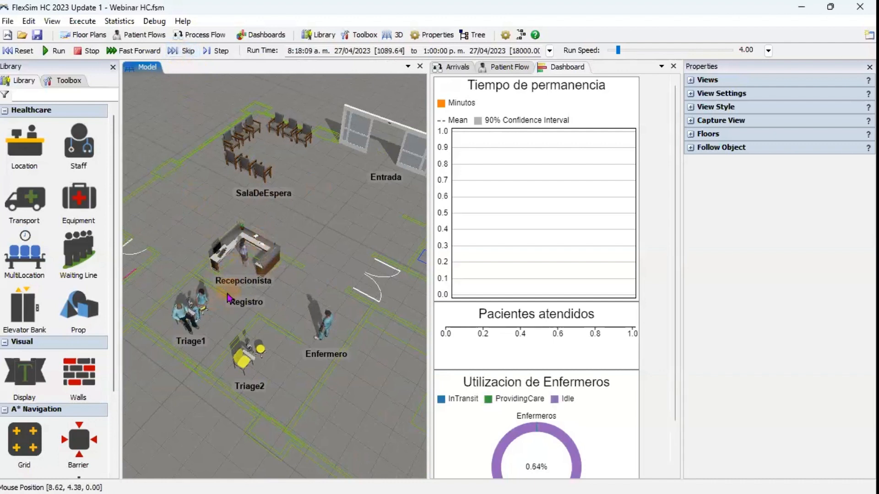
click(85, 53)
click(20, 50)
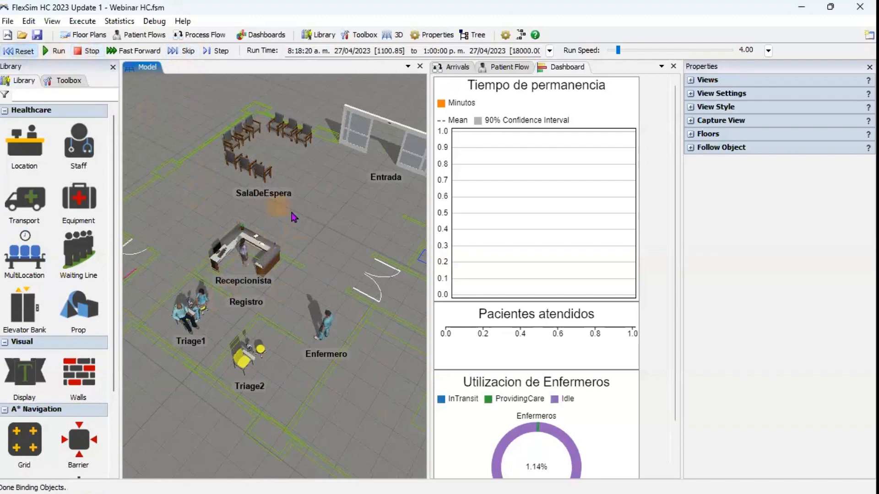
Switch the model to a top-down view and draw an A* grid enclosing the entire clinic floor plan.
right_click(317, 208)
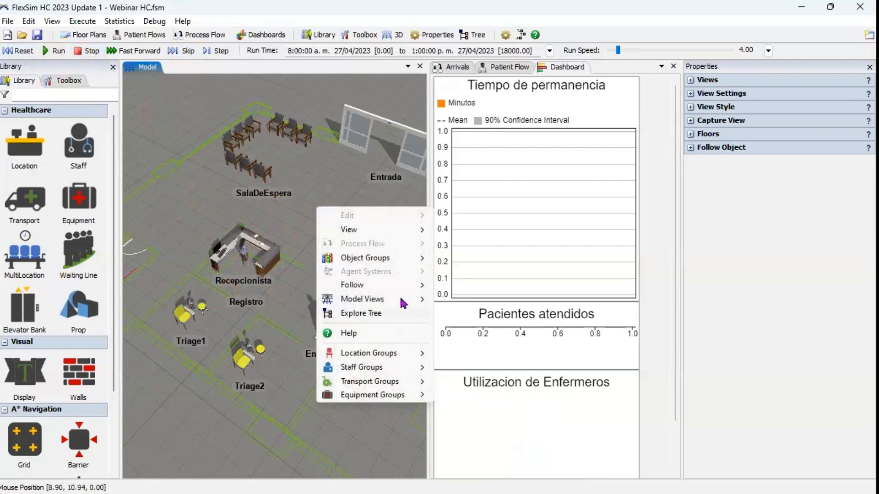
mouse_move(401, 301)
click(512, 306)
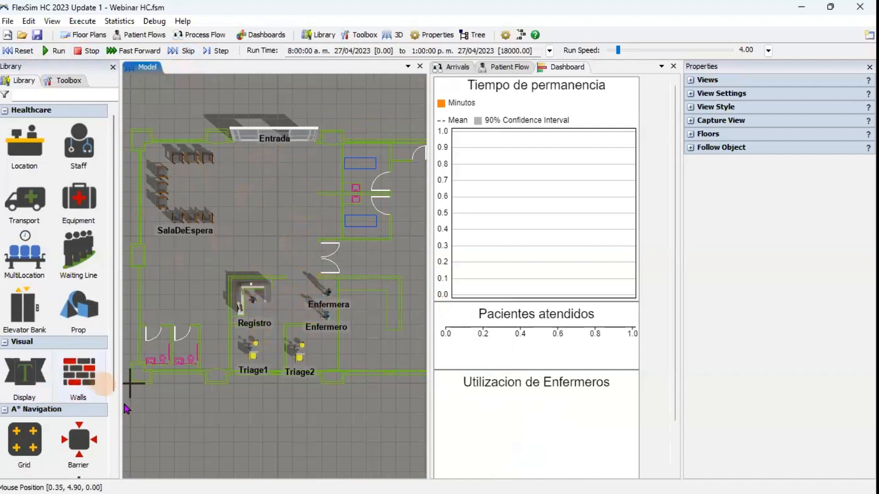
click(113, 417)
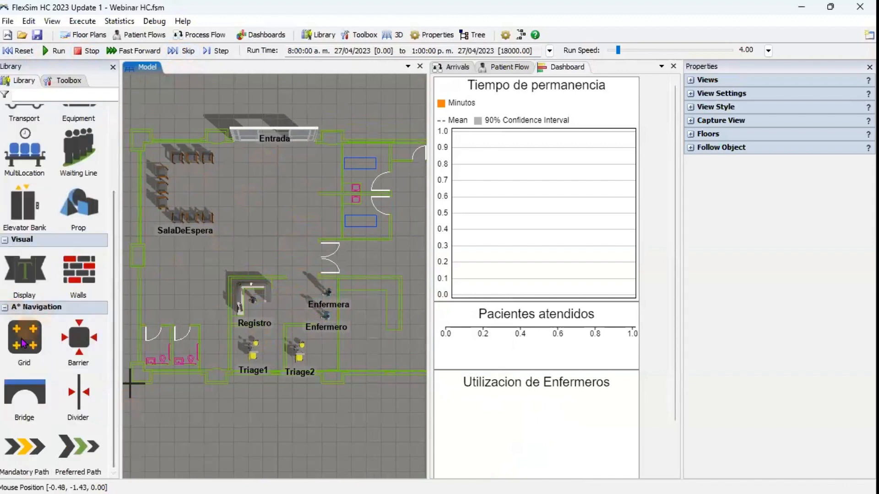
scroll(209, 273, down, 5)
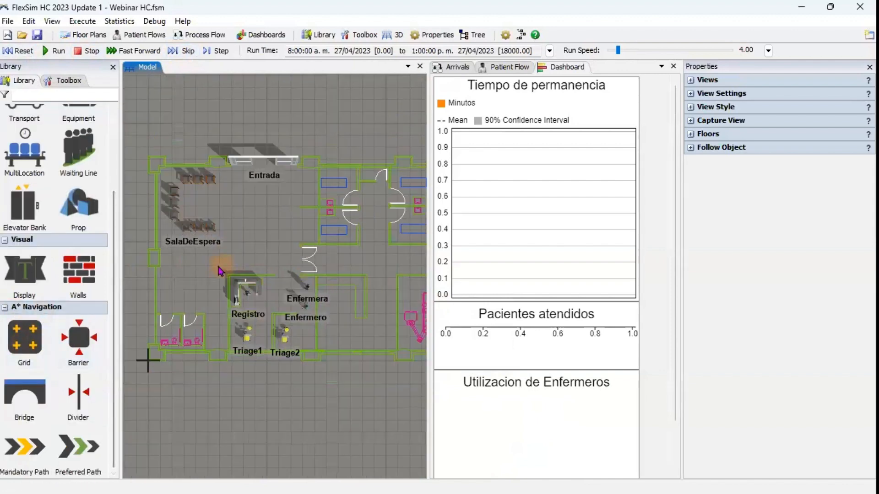
click(25, 339)
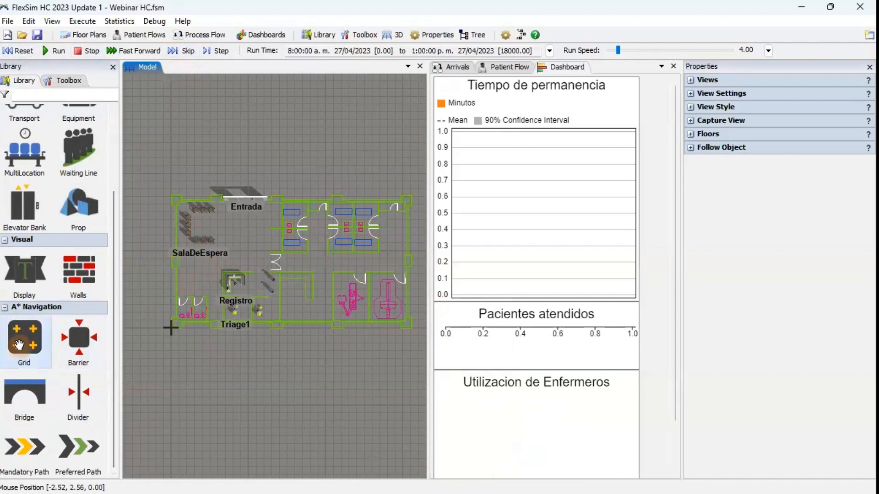
drag(152, 168, 420, 341)
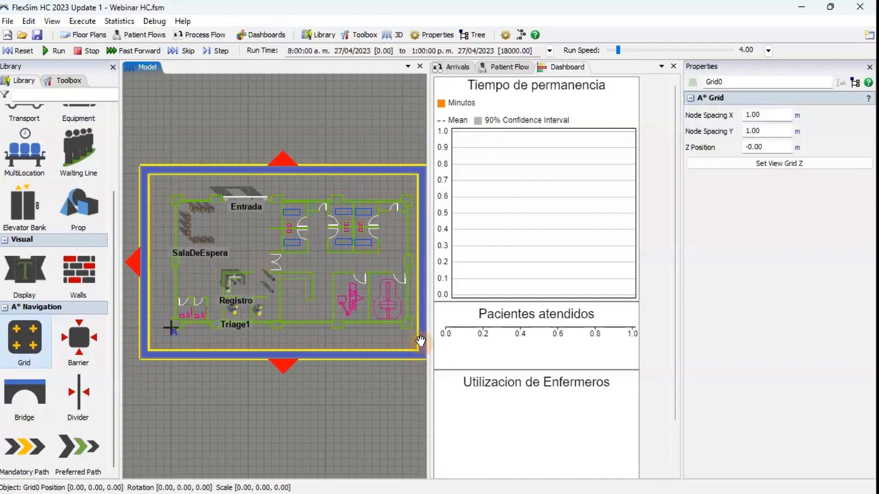
click(324, 393)
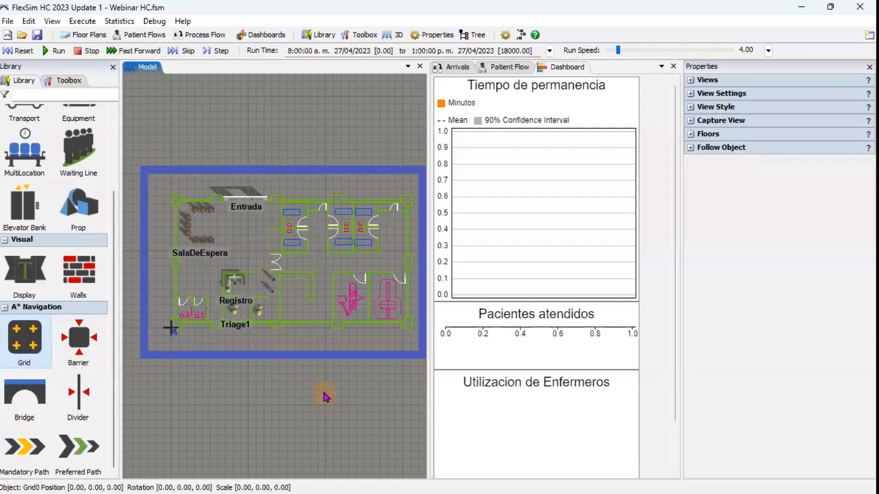
Set the A* grid's X and Y node spacing to 0.30 m each and deselect the grid.
click(277, 355)
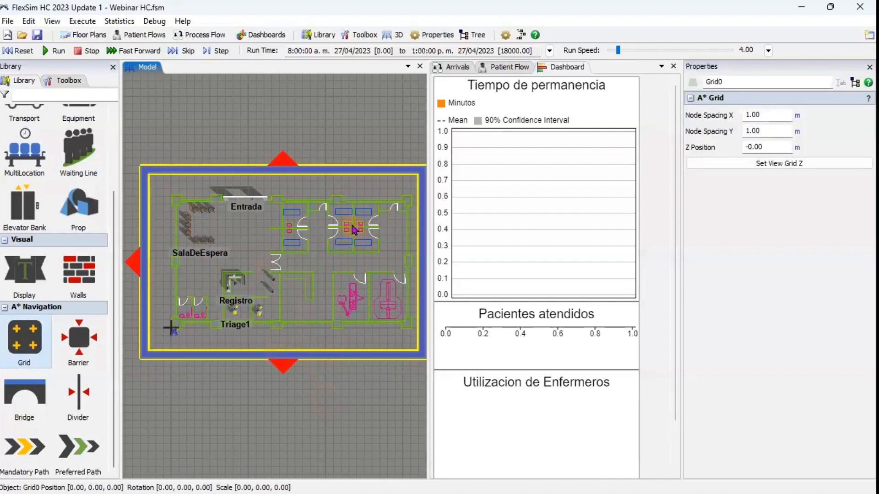
click(740, 118)
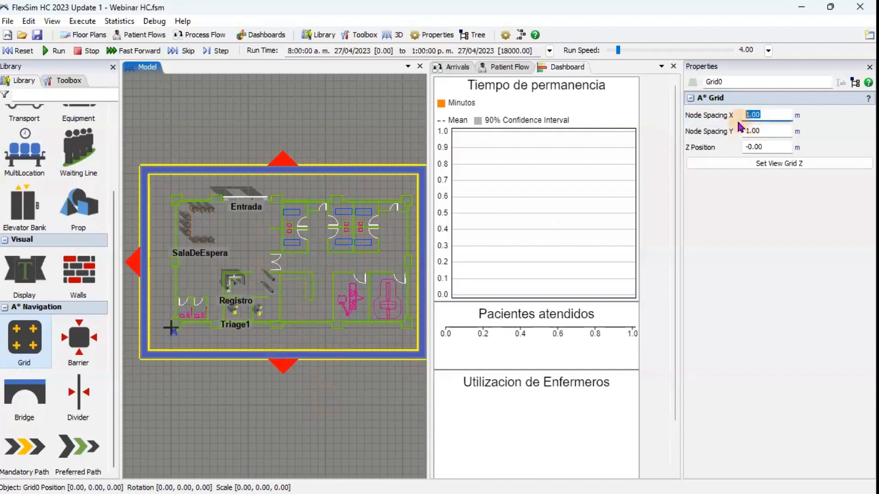
text(0.30)
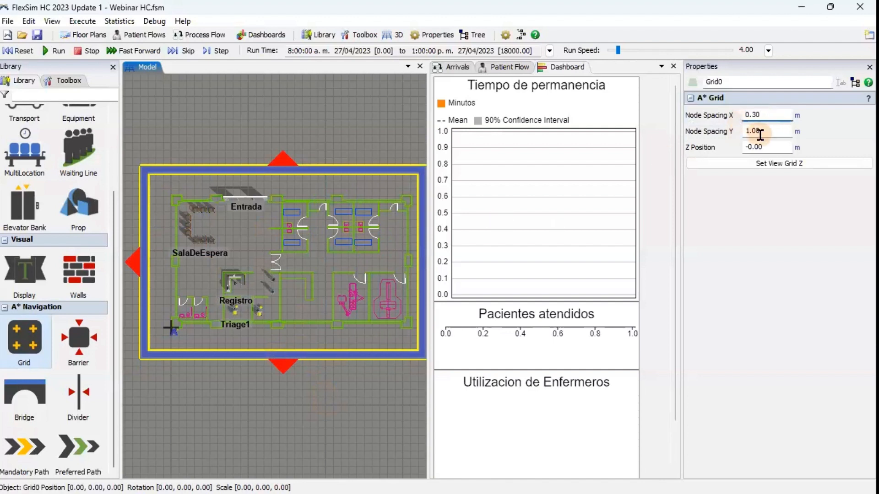
click(726, 132)
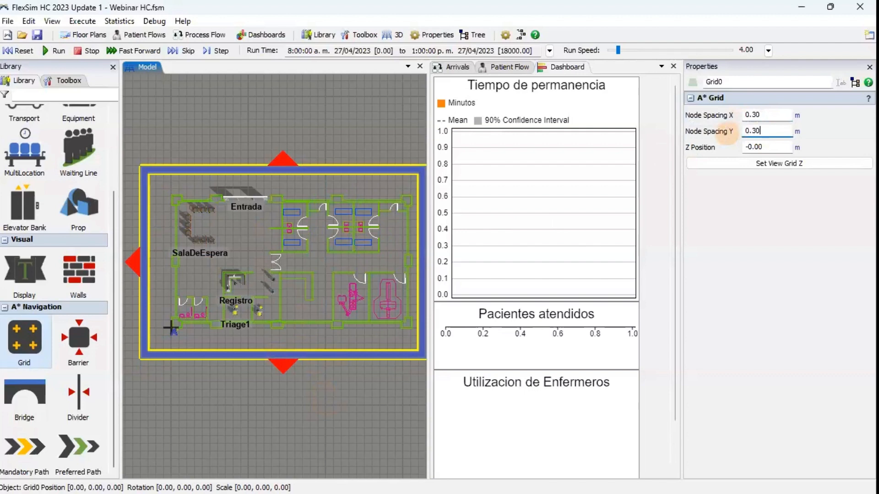
click(275, 133)
Find the A* Navigator object near the model origin, open its properties and move the dialog clear of the model.
scroll(186, 167, up, 5)
scroll(186, 168, down, 5)
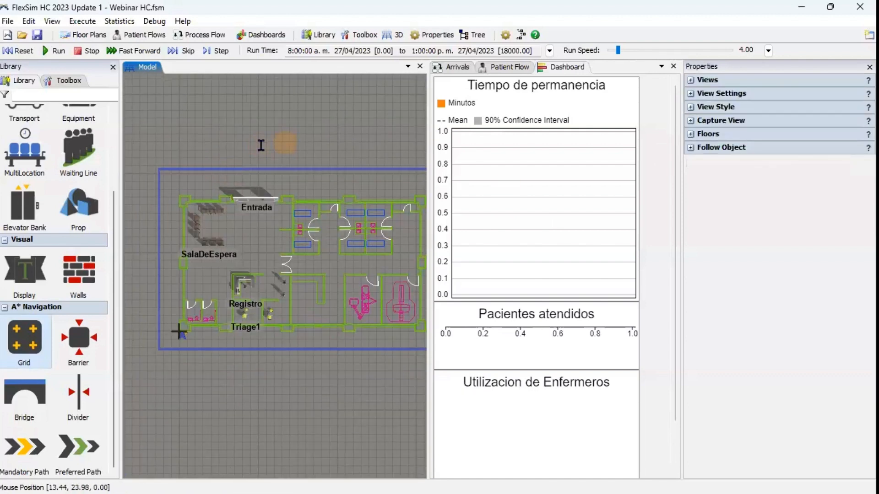
scroll(162, 323, up, 5)
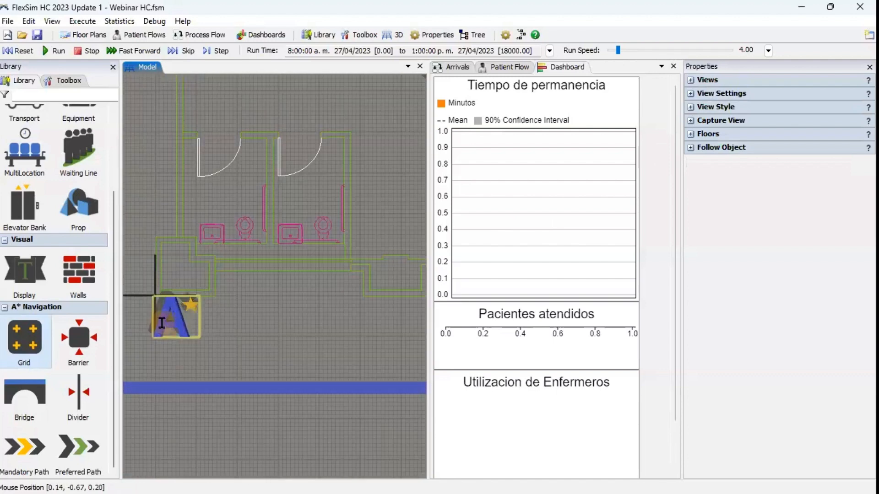
scroll(261, 318, down, 5)
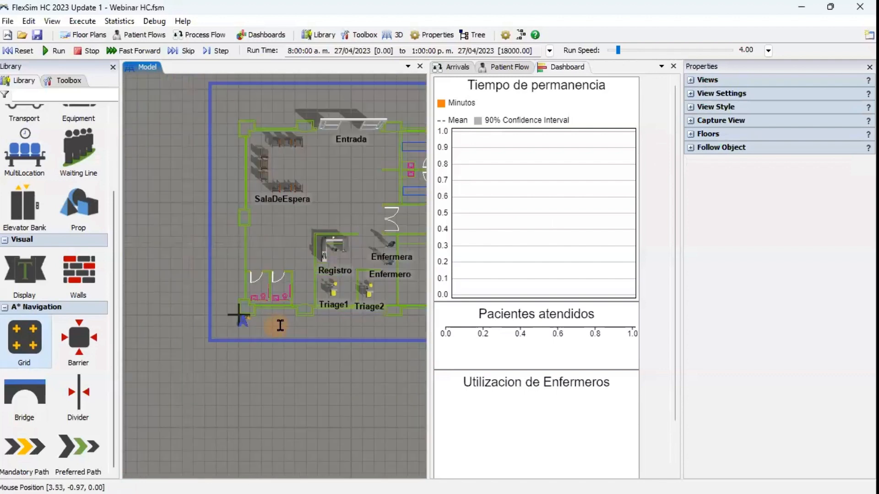
drag(280, 323, 231, 341)
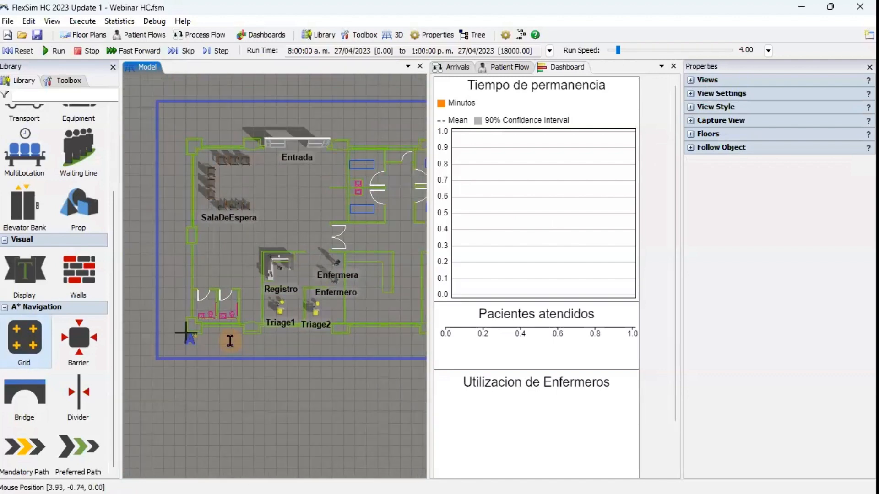
click(189, 339)
scroll(189, 336, up, 5)
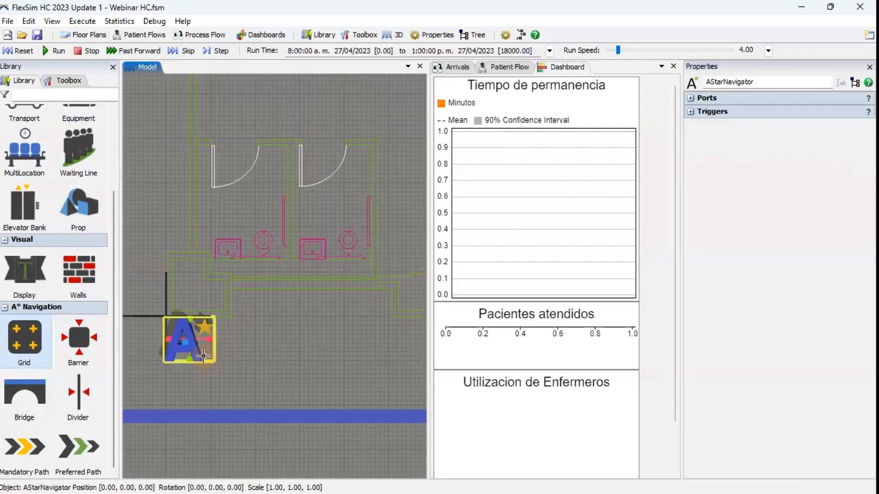
click(64, 81)
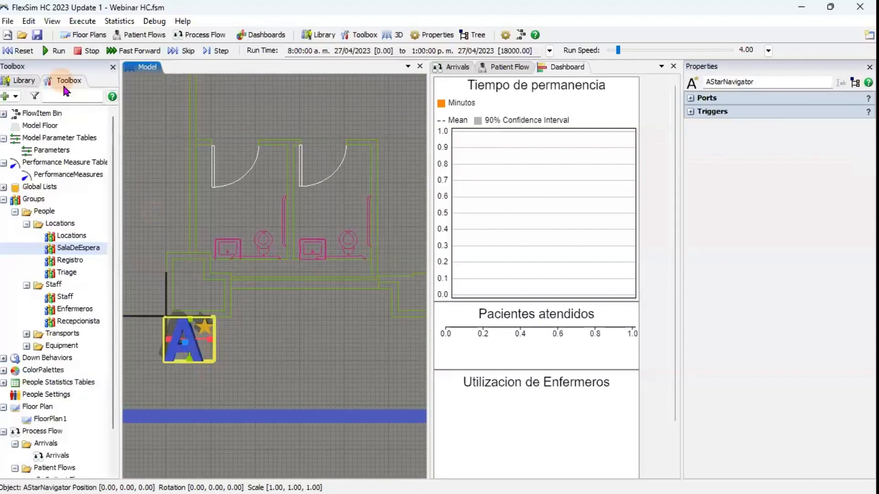
scroll(108, 364, down, 3)
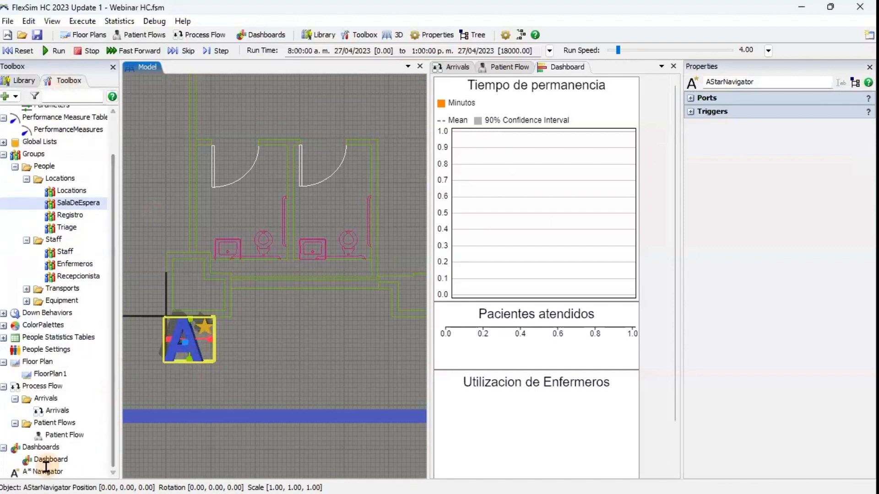
double_click(175, 325)
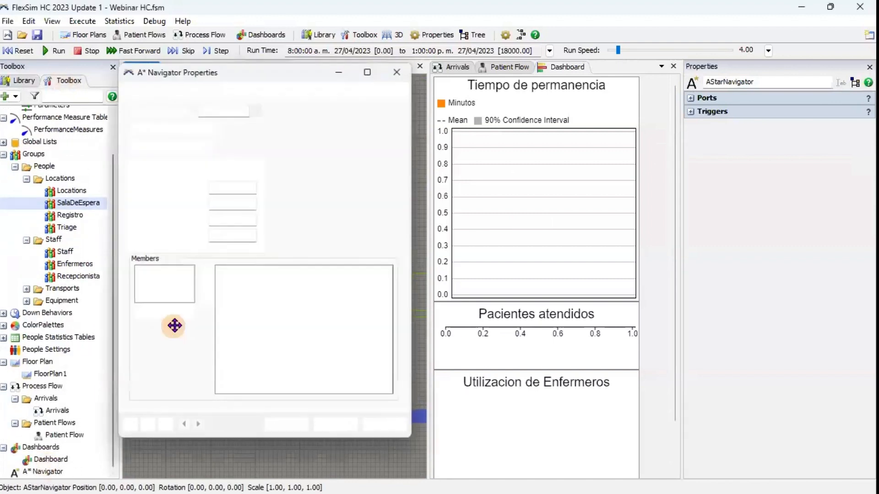
drag(231, 73, 539, 72)
Add SalaDeEspera, Registro, Triage1, Triage2, Enfermera, Enfermero and Recepcionista as A* Navigator members and apply the change.
scroll(328, 158, down, 6)
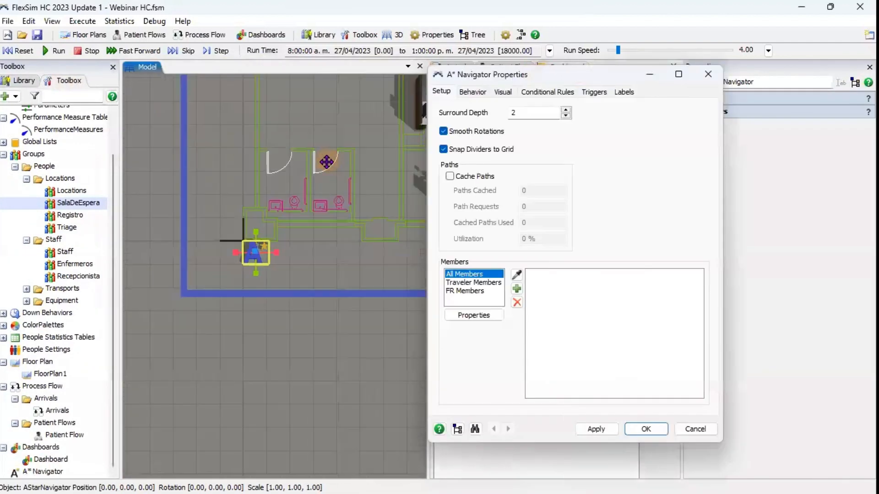
drag(338, 125, 175, 260)
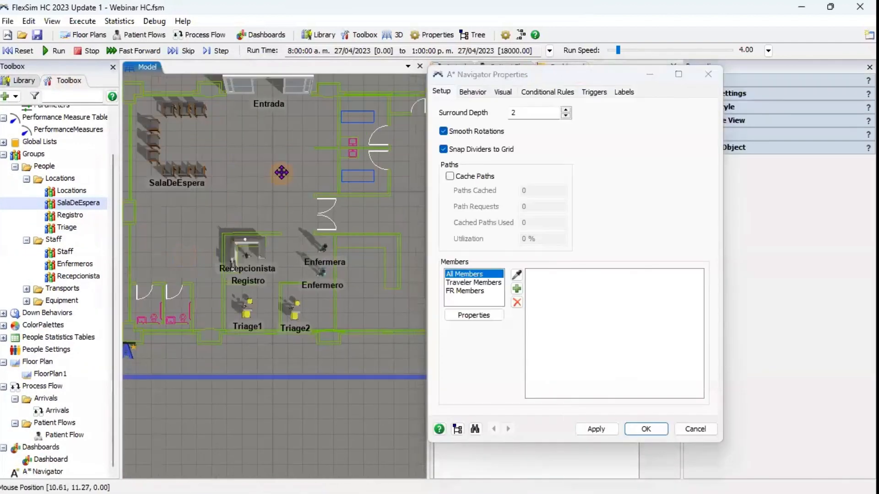
drag(281, 171, 281, 209)
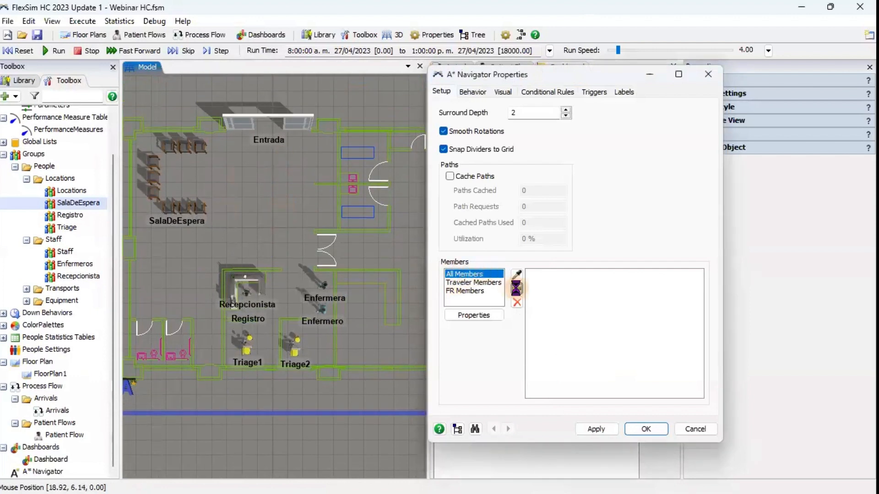
click(516, 288)
click(551, 361)
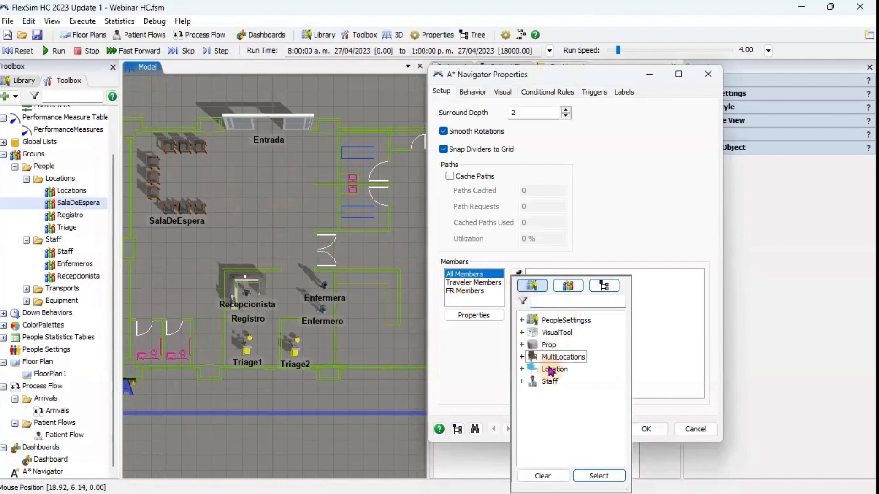
click(522, 381)
click(522, 368)
click(522, 357)
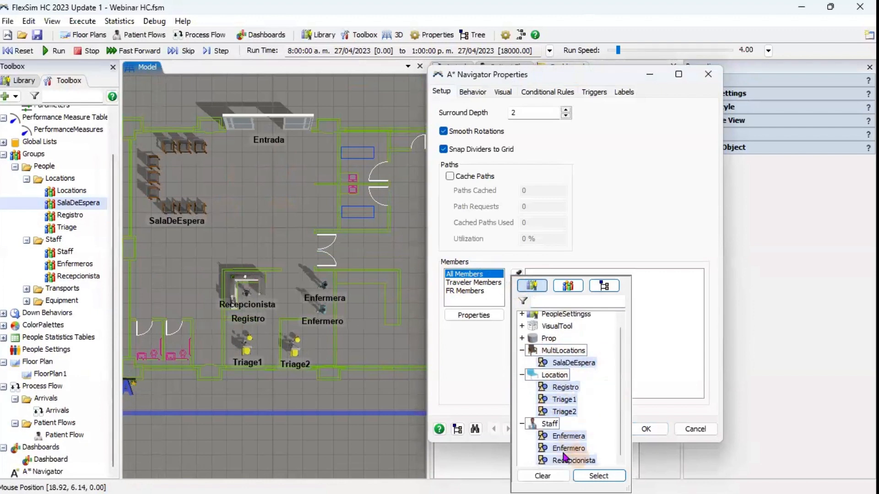
click(598, 477)
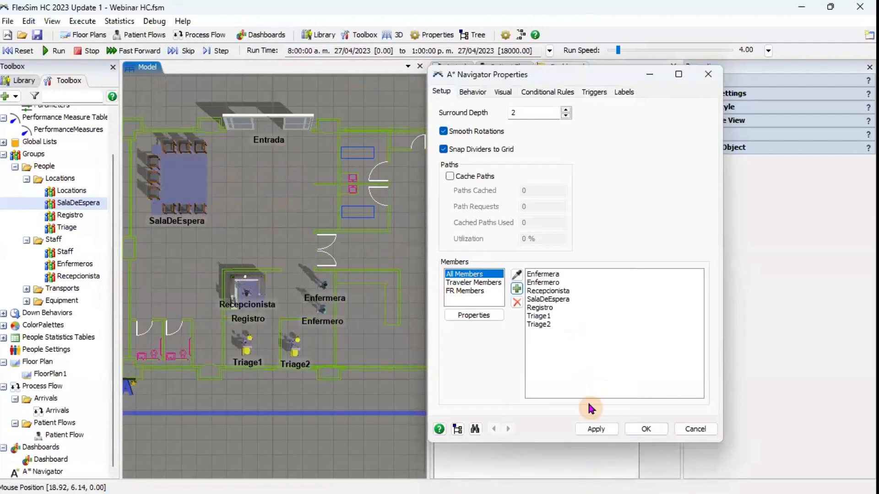
click(595, 431)
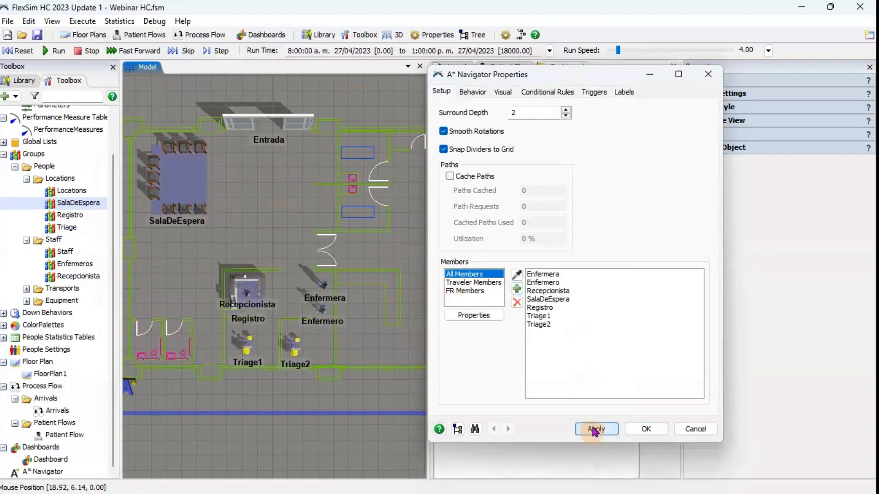
Inspect the layout around the reception desk, both triage stations and the nurses on the floor plan.
scroll(245, 305, up, 5)
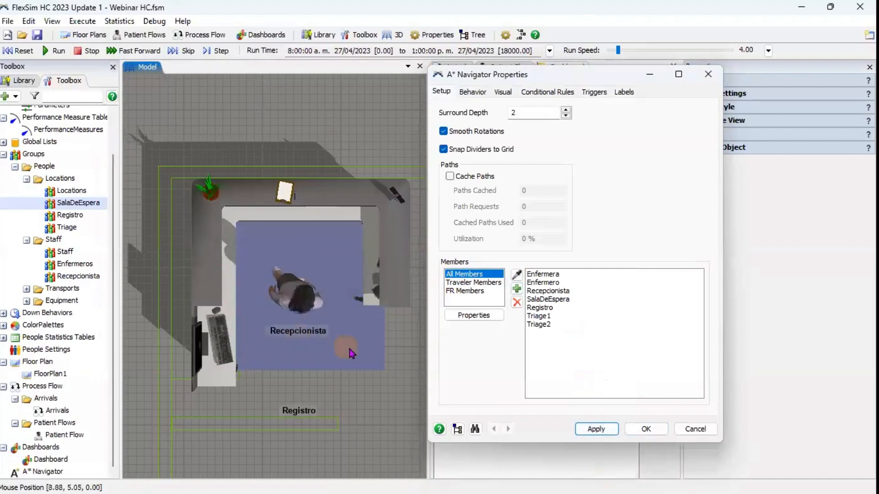
scroll(350, 354, down, 5)
click(383, 200)
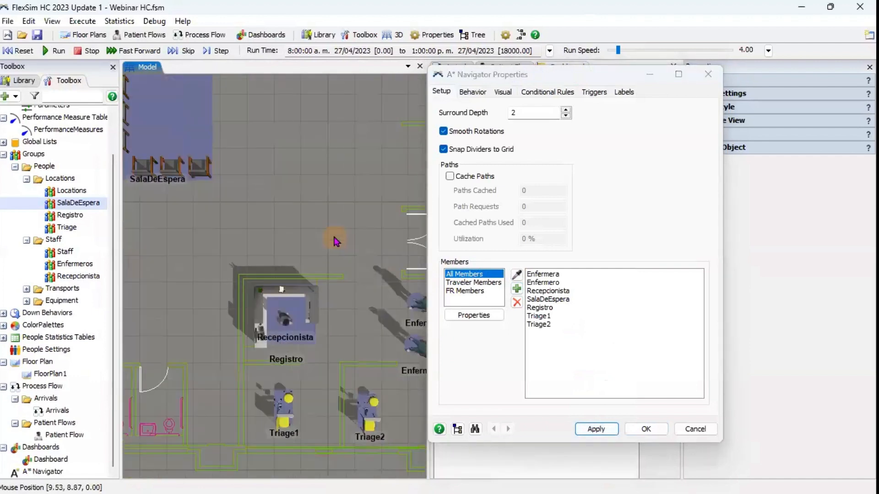
drag(336, 242, 284, 213)
scroll(240, 368, up, 5)
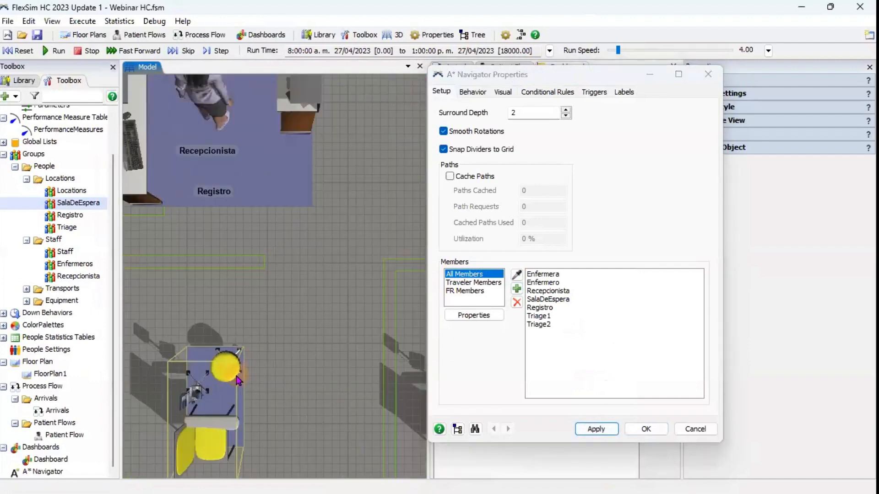
scroll(319, 366, down, 5)
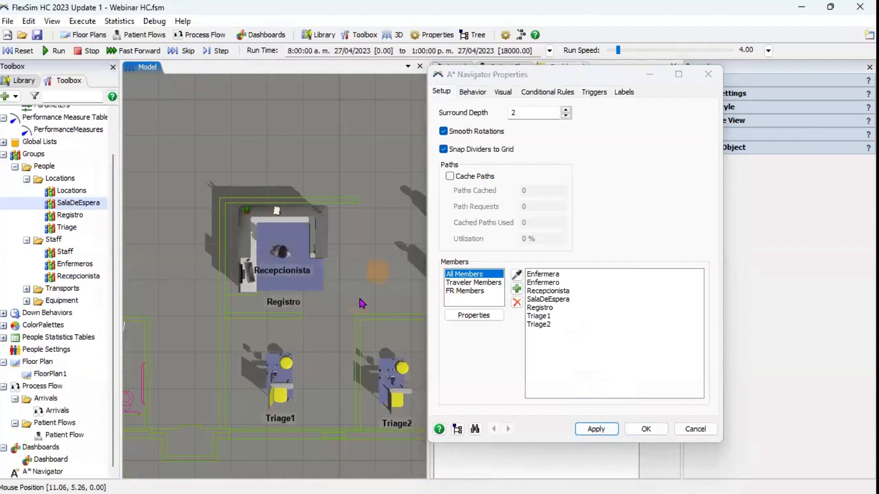
drag(360, 300, 317, 271)
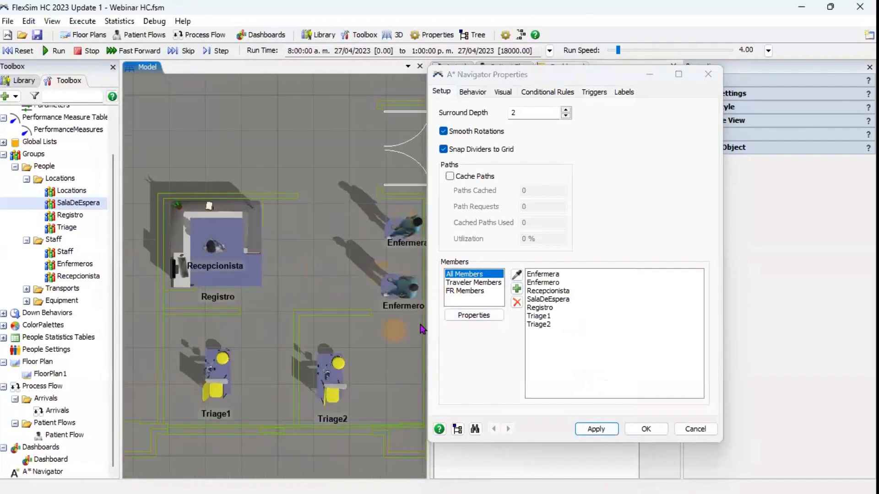
click(256, 221)
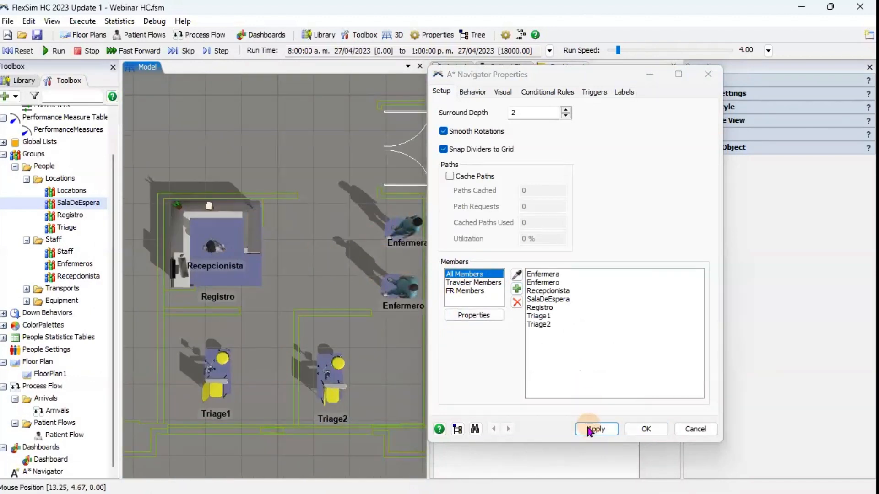
Confirm the A* Navigator properties and run the simulation from a reset in an angled 3D view of the clinic.
click(598, 430)
click(645, 429)
click(361, 238)
scroll(360, 238, down, 2)
right_drag(345, 206, 174, 124)
click(20, 50)
click(158, 54)
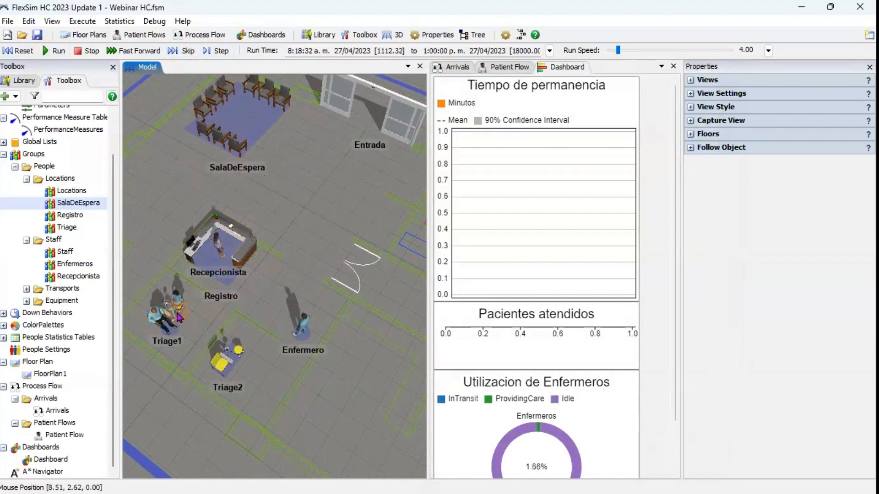
scroll(308, 228, down, 3)
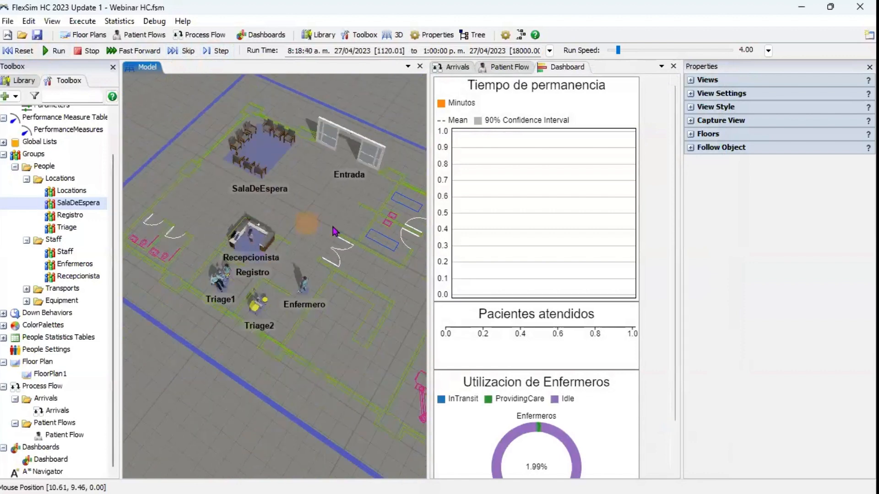
drag(341, 219, 321, 217)
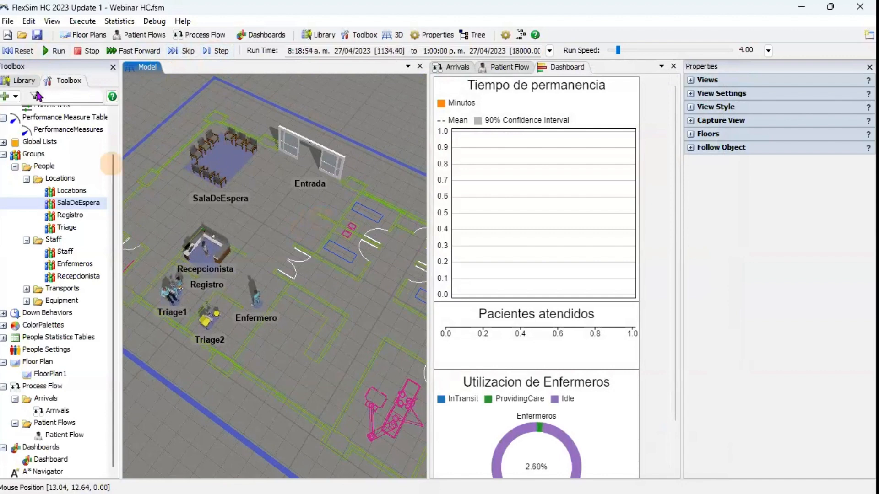
Reset the model and place two more Triage locations in the adjoining rooms near Entrada, one per room.
click(22, 80)
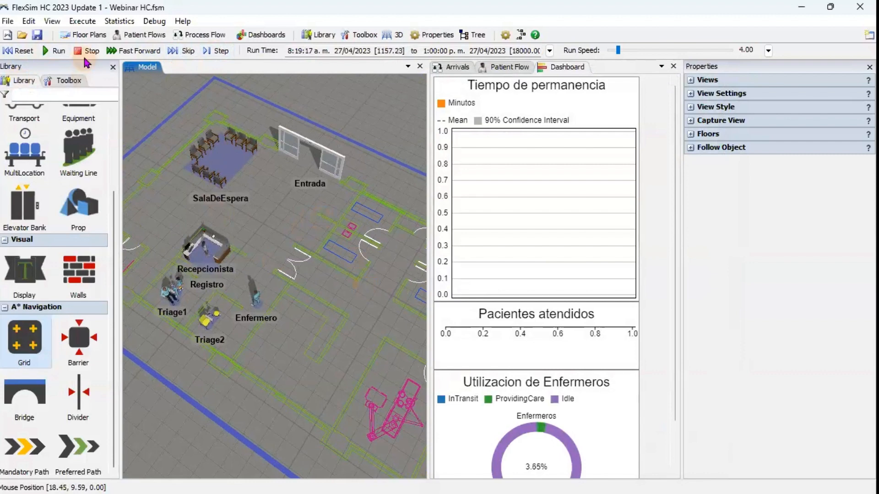
click(27, 54)
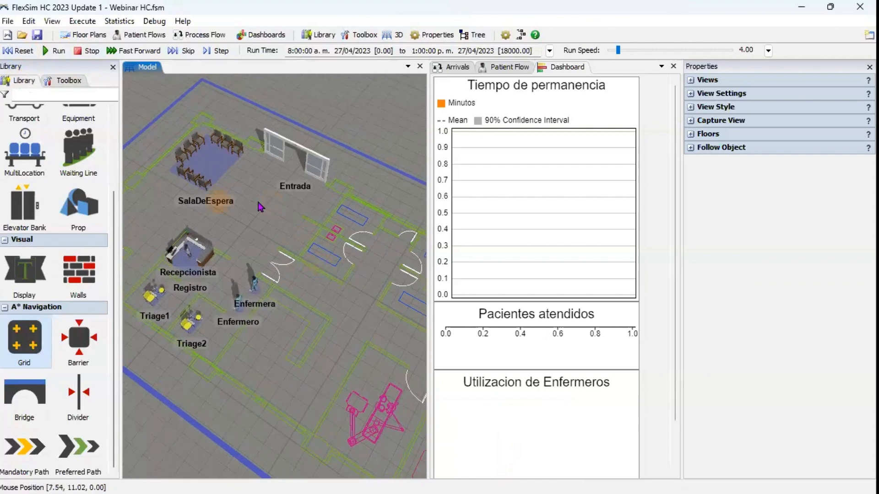
scroll(344, 238, up, 5)
drag(353, 223, 321, 261)
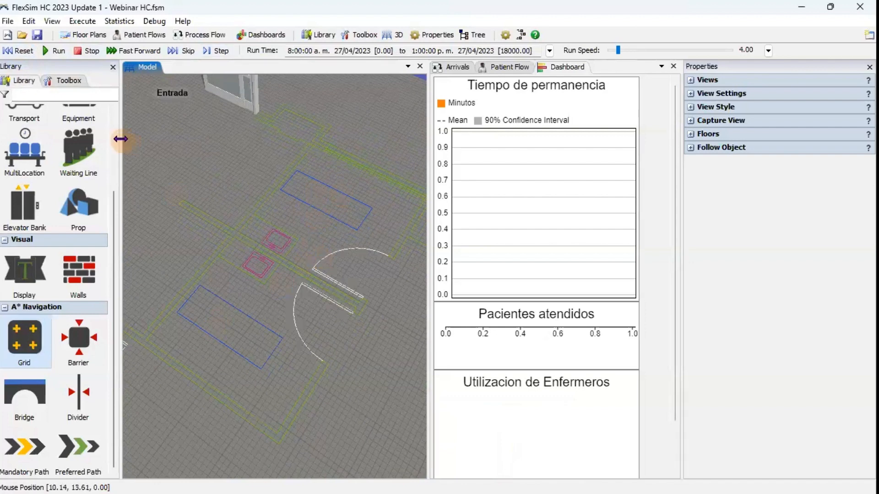
click(113, 135)
click(29, 145)
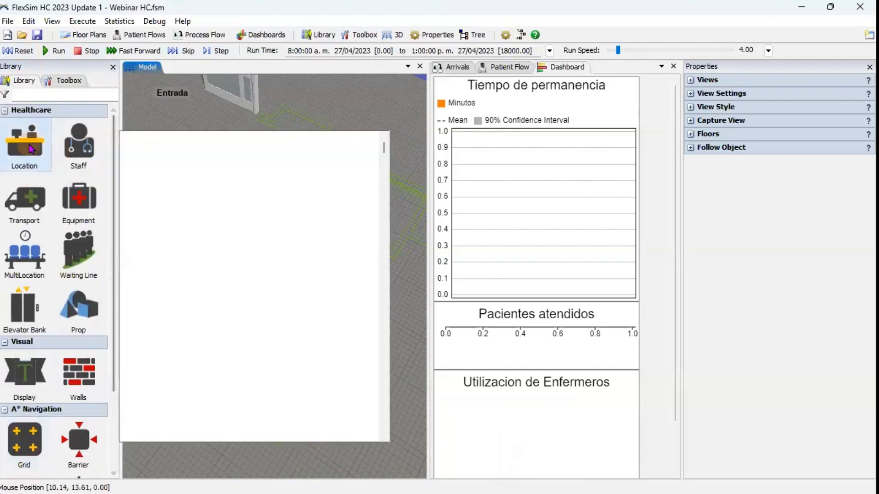
click(147, 408)
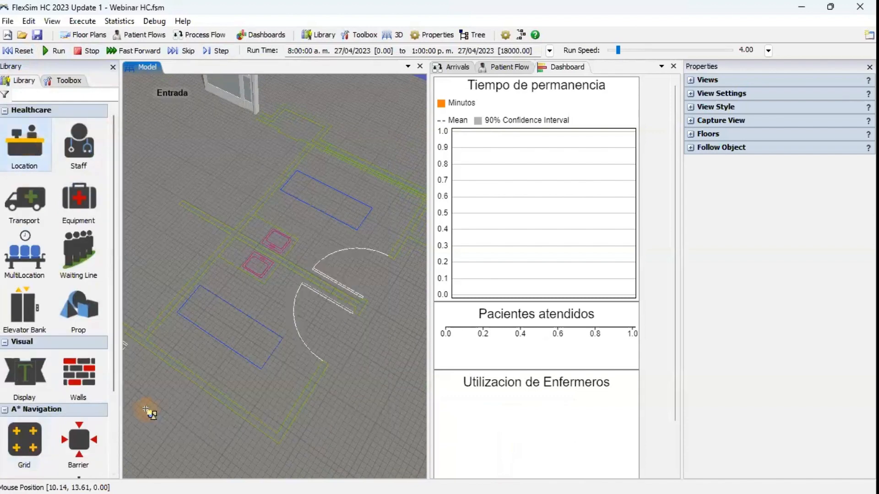
click(229, 293)
click(297, 189)
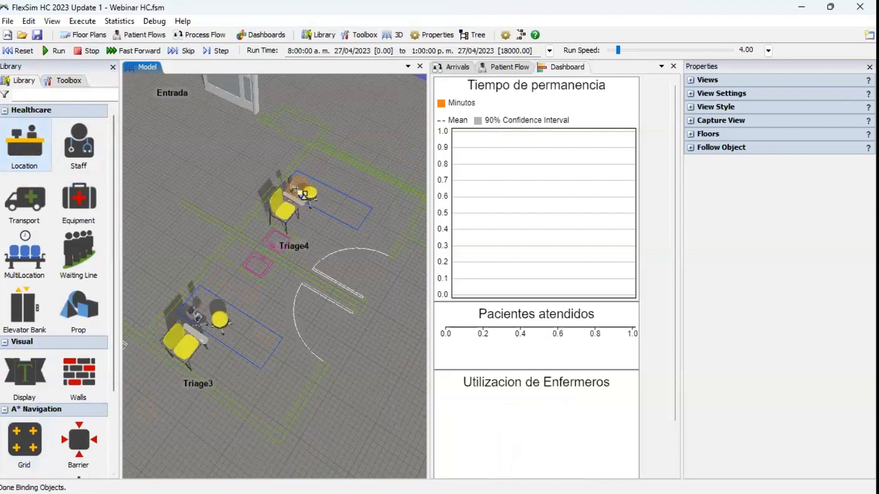
Shift the two new triage stations into position over the ends of the blue rectangles in their rooms.
click(180, 330)
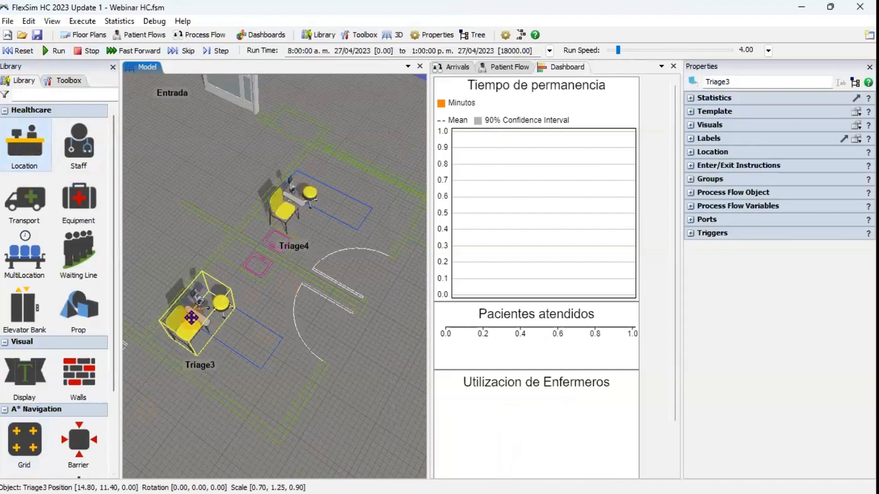
drag(283, 217, 289, 212)
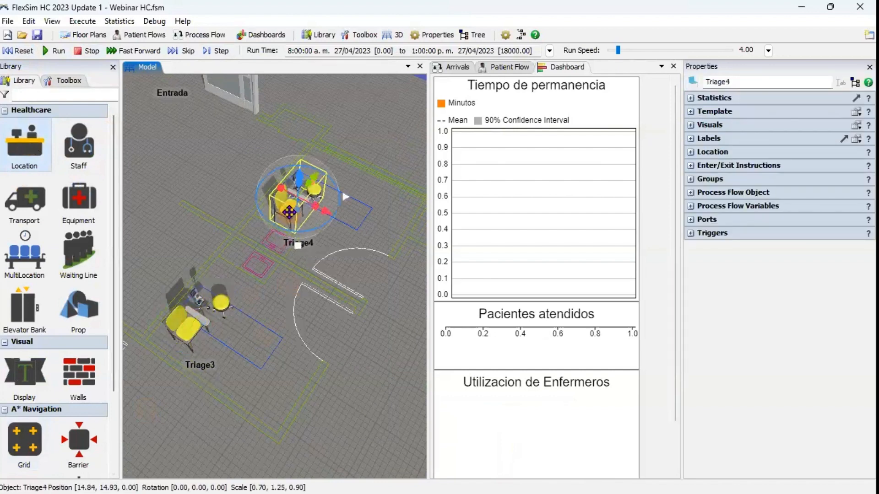
click(270, 279)
Add two RN (Female) staff members, one beside Triage3 and one beside Triage4, and nudge the one by Triage3 into place.
click(94, 158)
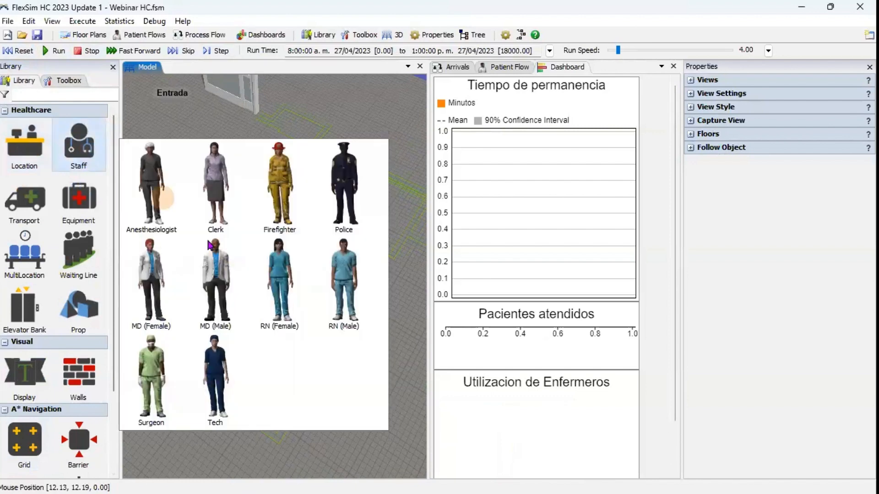
click(275, 291)
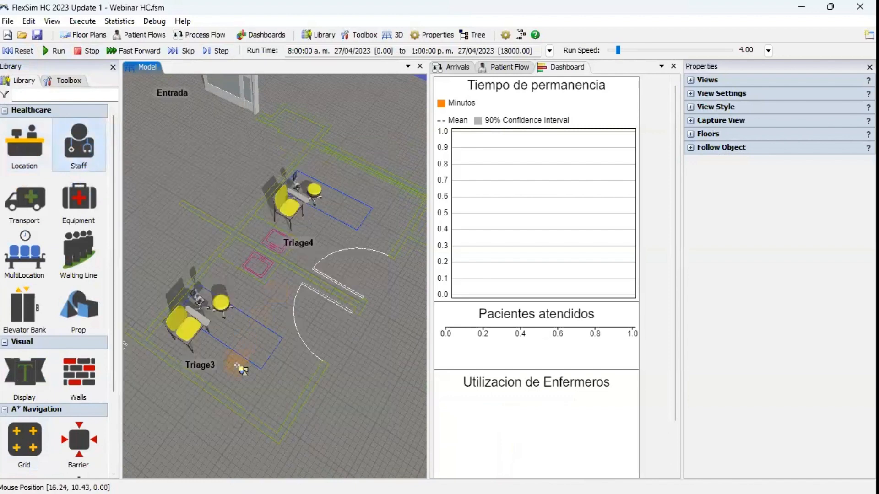
click(239, 368)
click(351, 235)
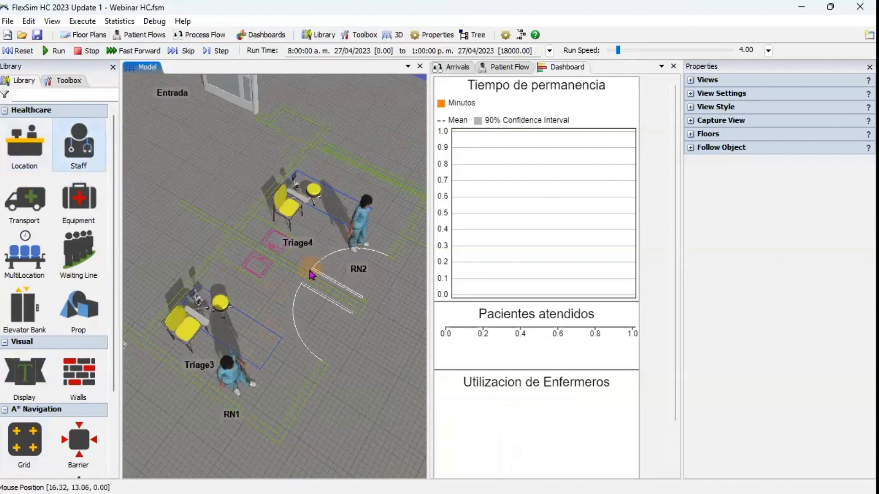
drag(232, 364, 241, 353)
click(289, 294)
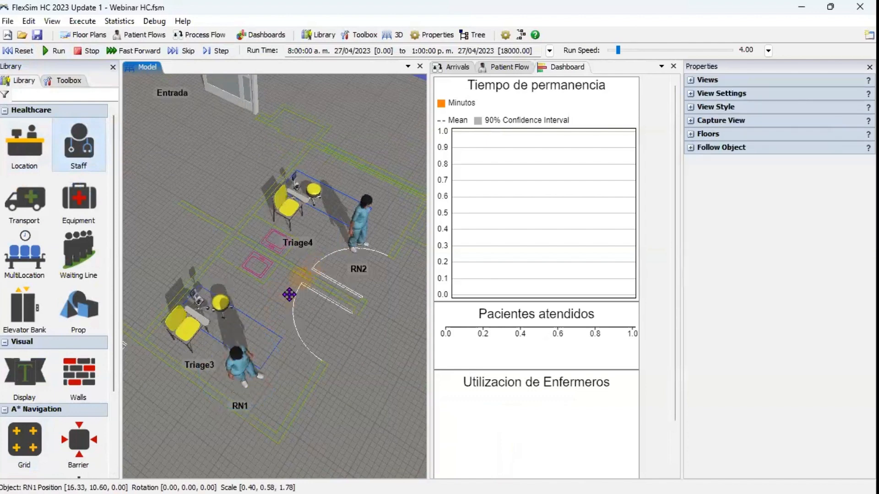
Add Triage3 and Triage4 as members of the Triage location group and close its properties.
scroll(300, 279, down, 2)
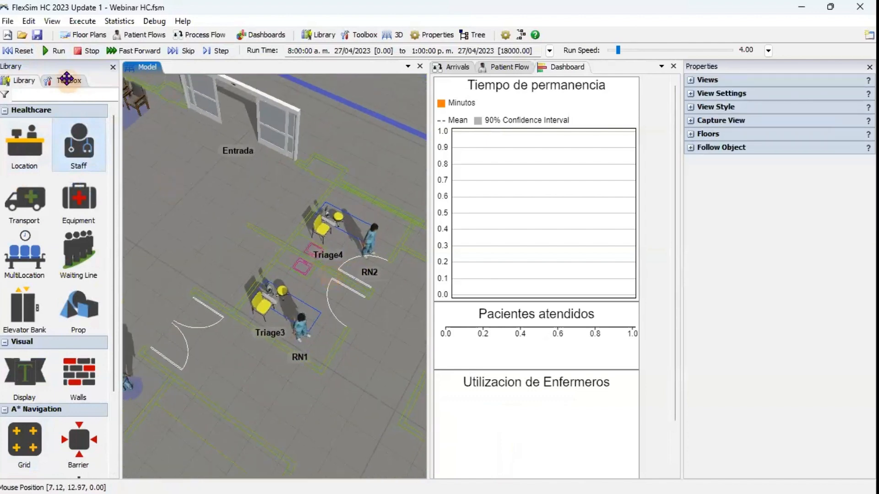
click(67, 79)
double_click(67, 227)
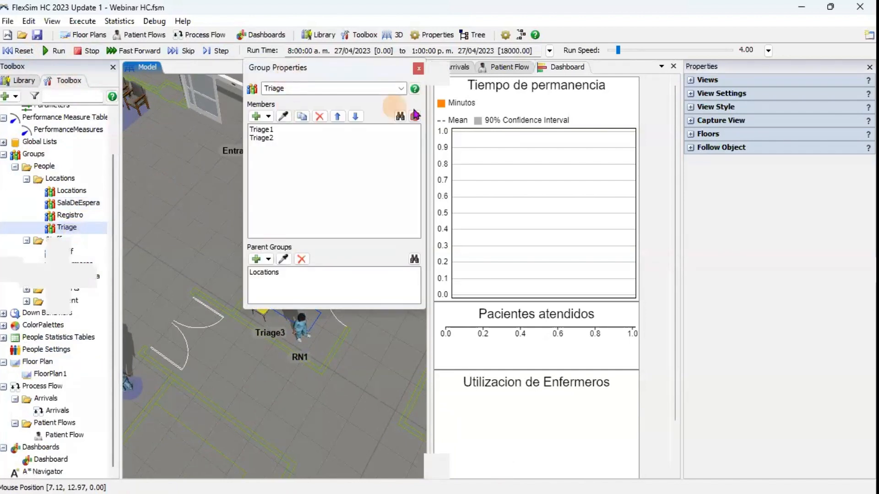
drag(291, 74, 435, 115)
click(427, 155)
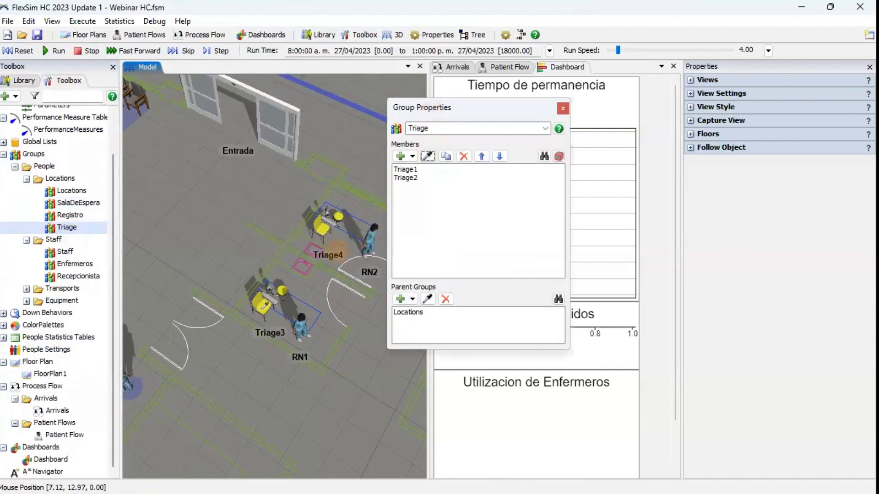
click(263, 305)
click(428, 155)
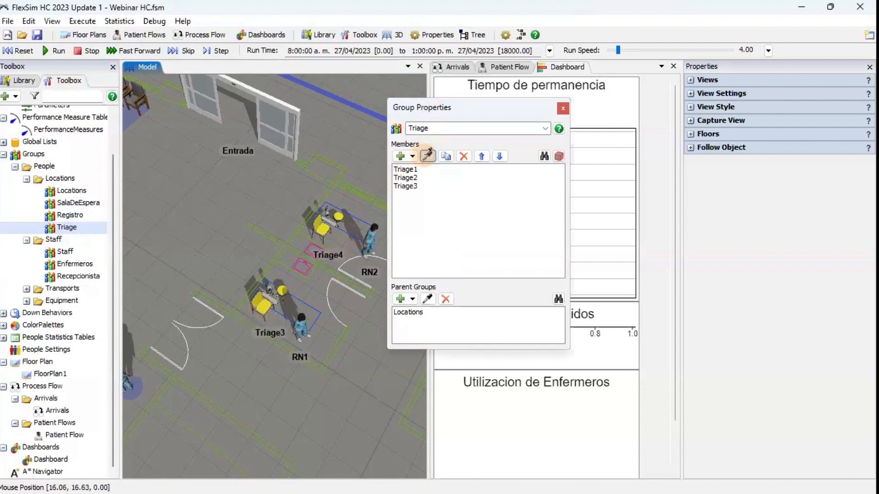
click(326, 236)
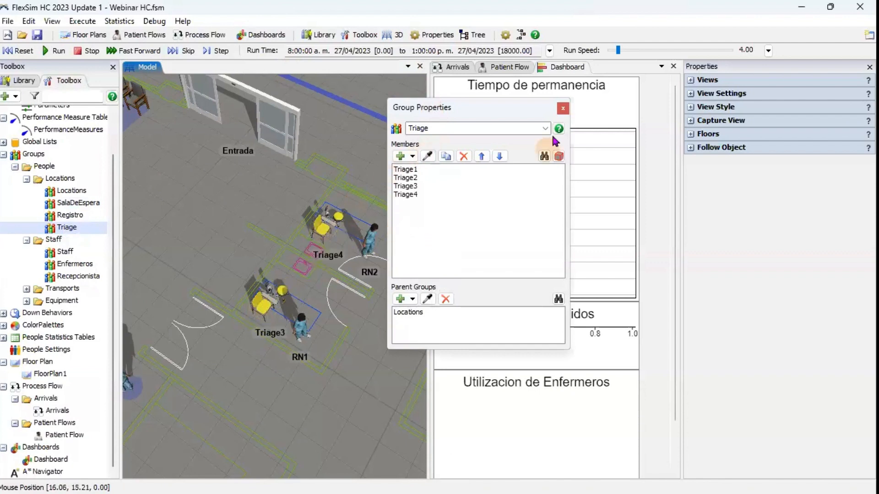
click(562, 108)
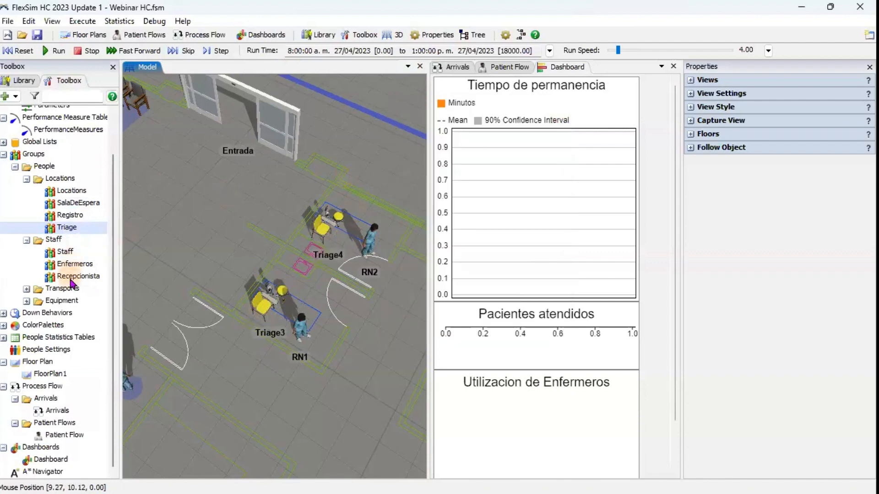
Add RN2 and RN1 as members of the Enfermeros staff group and close its properties.
double_click(75, 264)
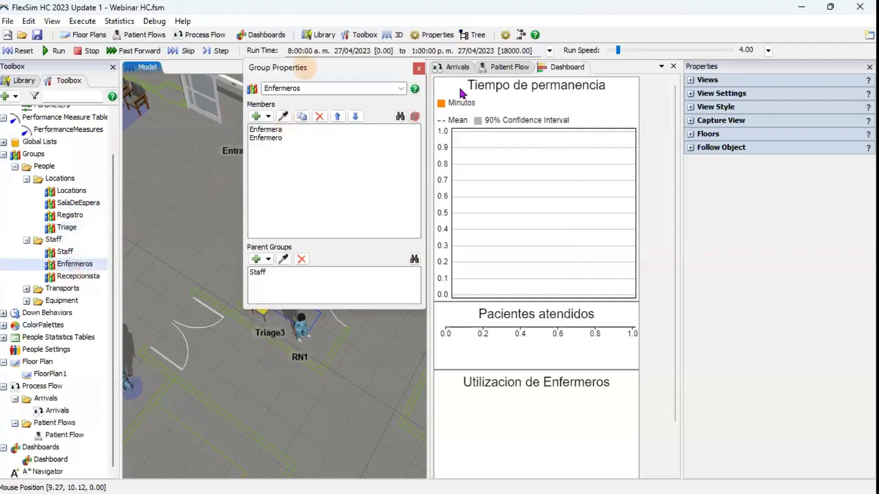
drag(459, 87, 477, 129)
click(455, 175)
click(369, 243)
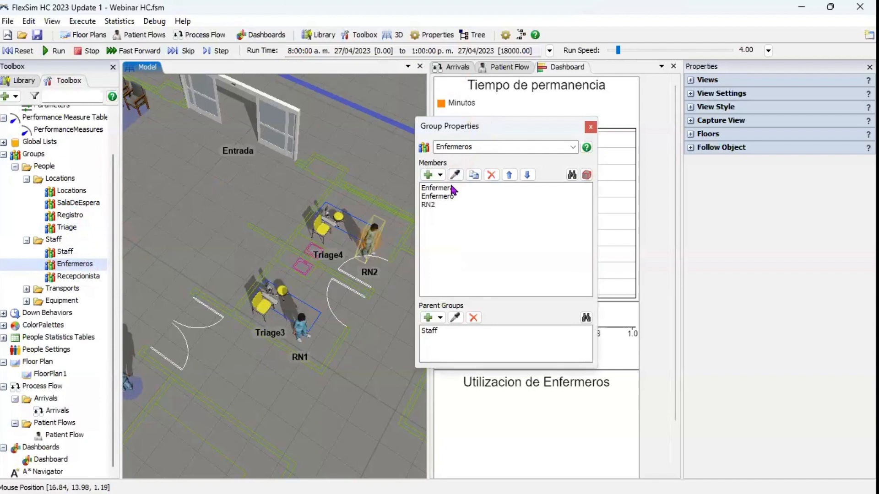
click(295, 350)
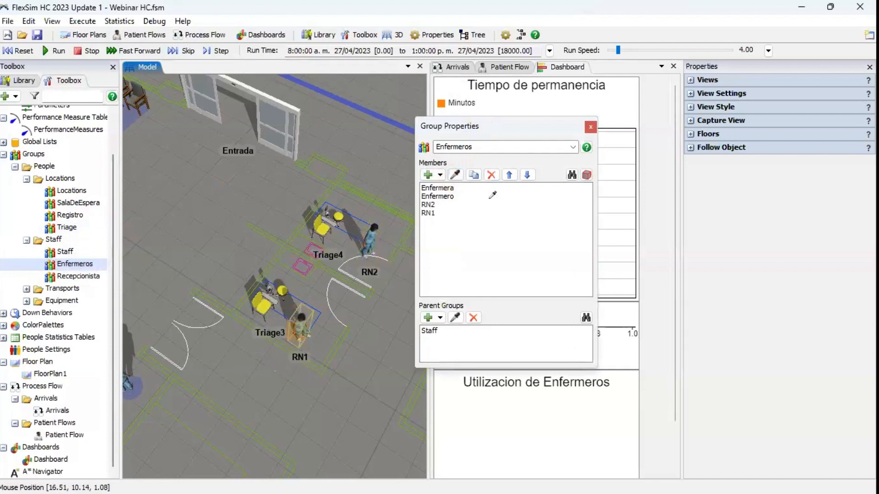
click(590, 129)
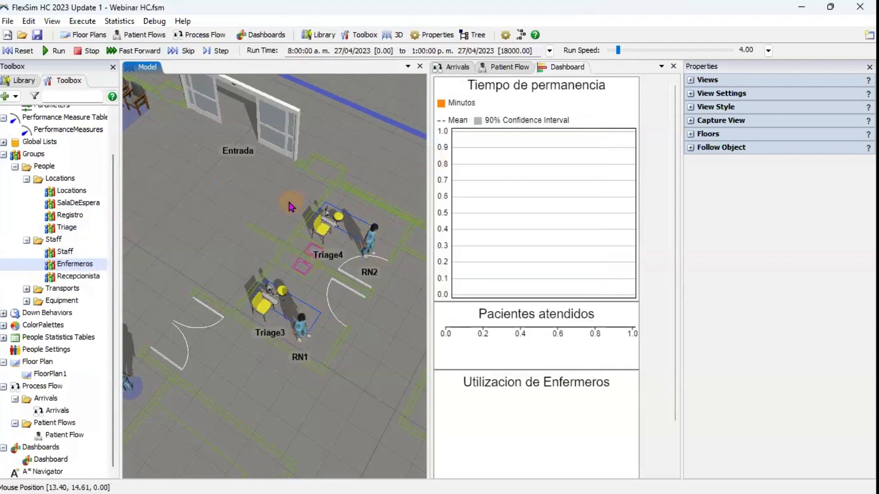
Run the expanded model and fast-forward it to the end of the run to update the dashboard results.
scroll(244, 202, down, 2)
scroll(117, 137, up, 2)
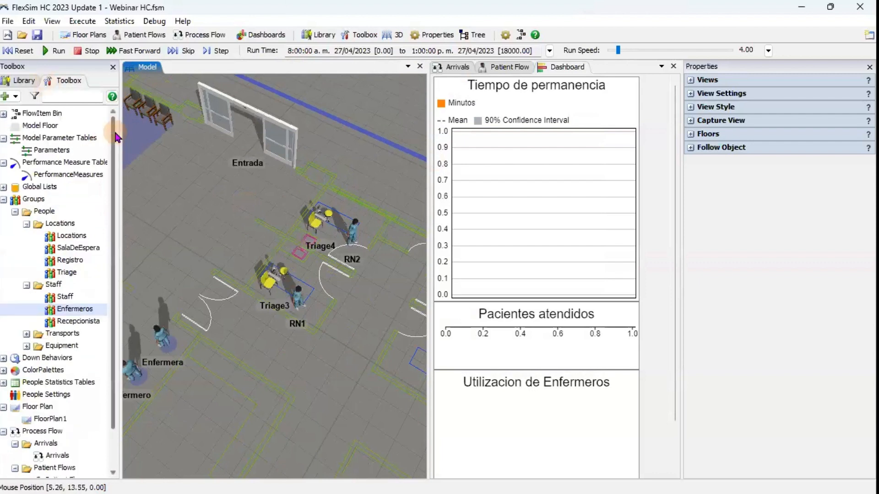
click(24, 83)
click(51, 51)
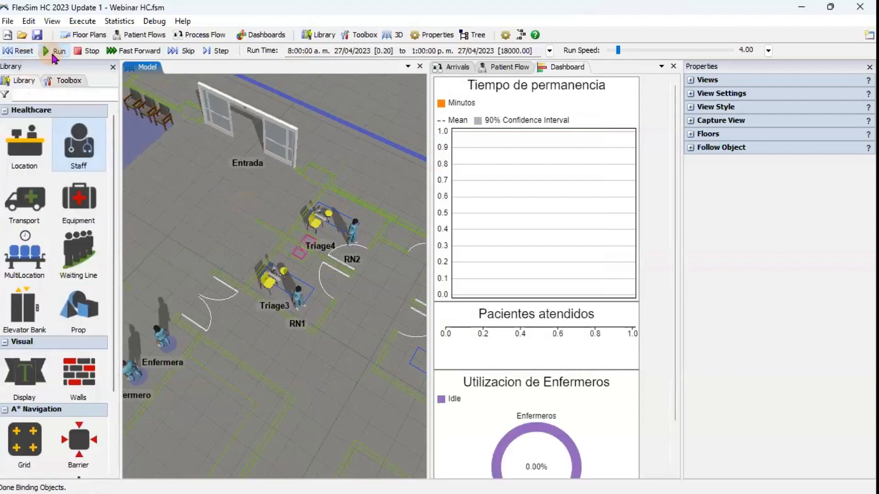
click(134, 51)
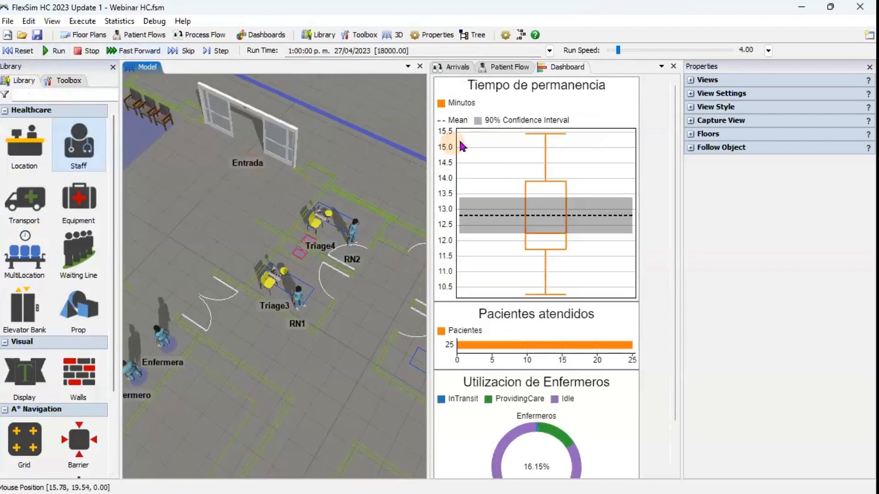
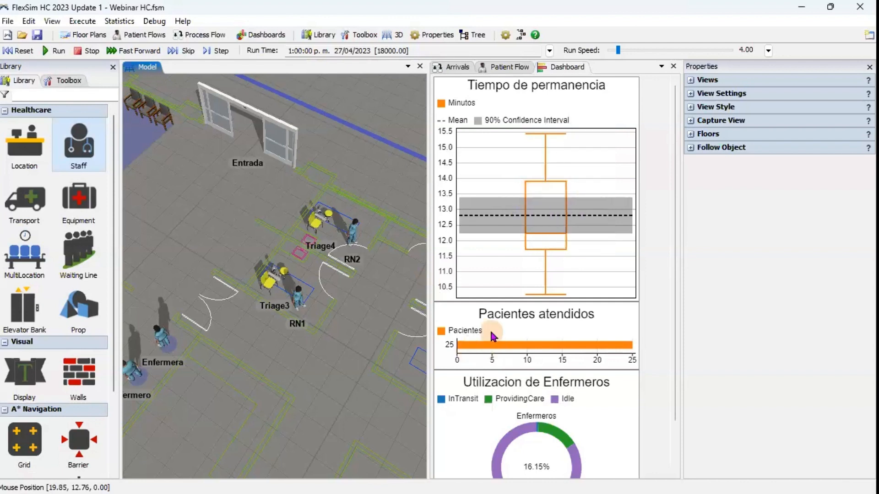
Examine the dashboard's attended-patients and nurse-utilization charts and the overall clinic layout with the added triage stations.
scroll(672, 438, down, 2)
mouse_move(551, 388)
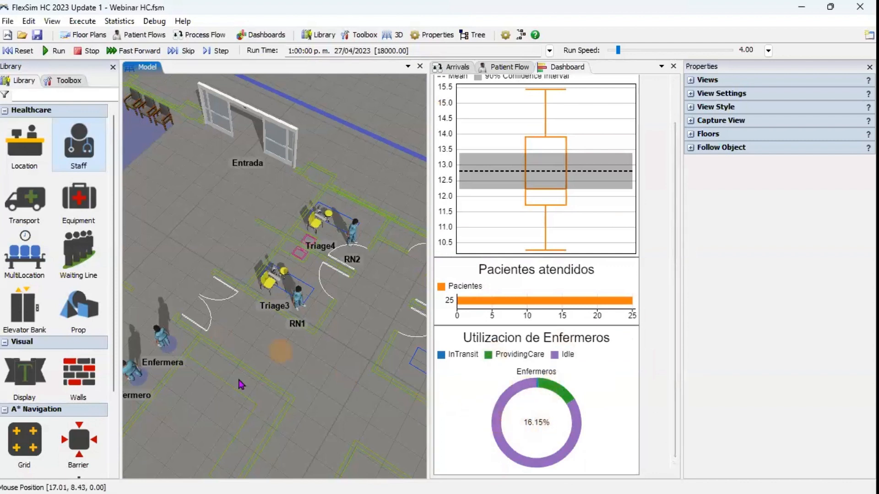
drag(270, 372, 299, 361)
scroll(299, 360, down, 5)
right_drag(277, 388, 287, 386)
right_drag(334, 339, 321, 293)
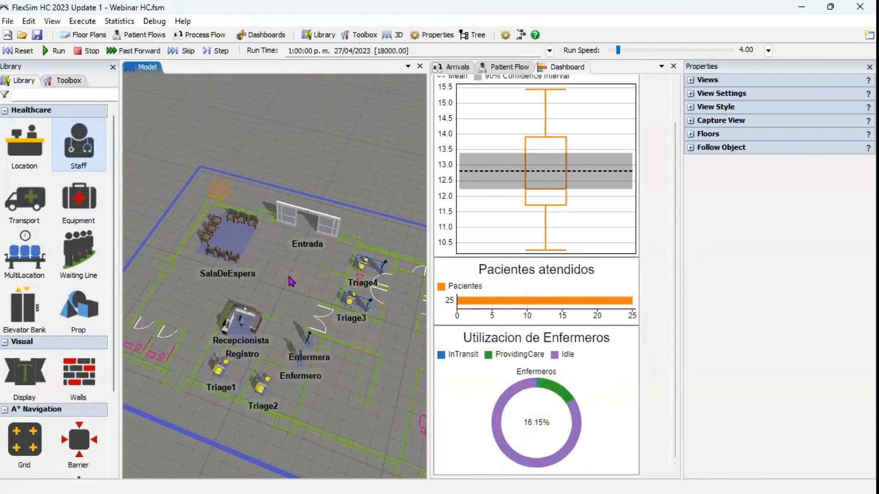
Open the Parameters and PerformanceMeasures tables and dock them together in a pane below the 3D model view.
click(68, 81)
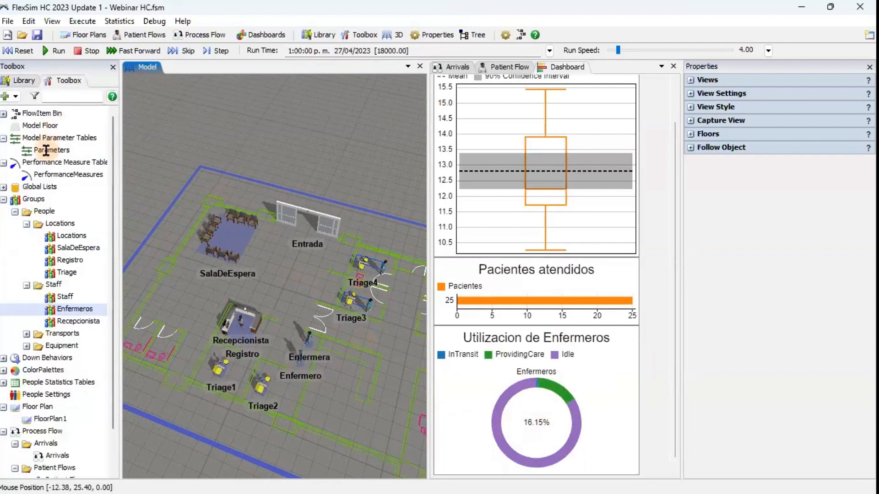
double_click(44, 150)
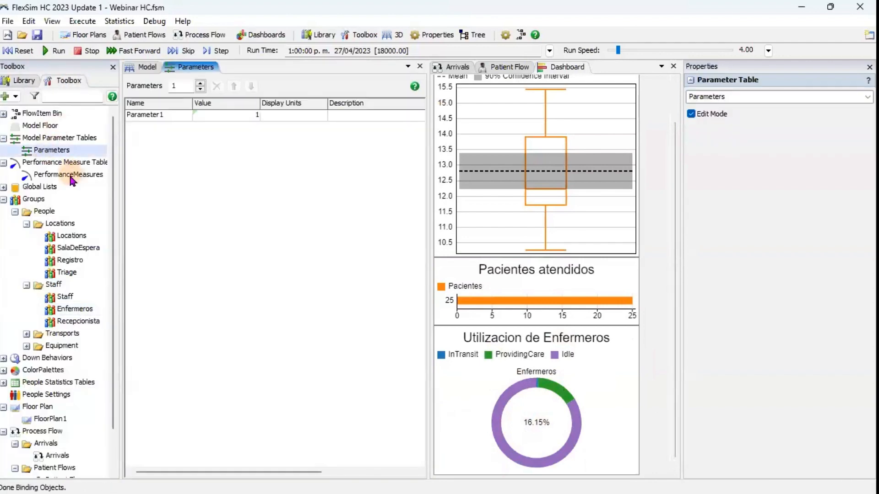
double_click(71, 175)
click(190, 68)
drag(190, 68, 238, 259)
drag(246, 302, 246, 302)
drag(227, 70, 293, 336)
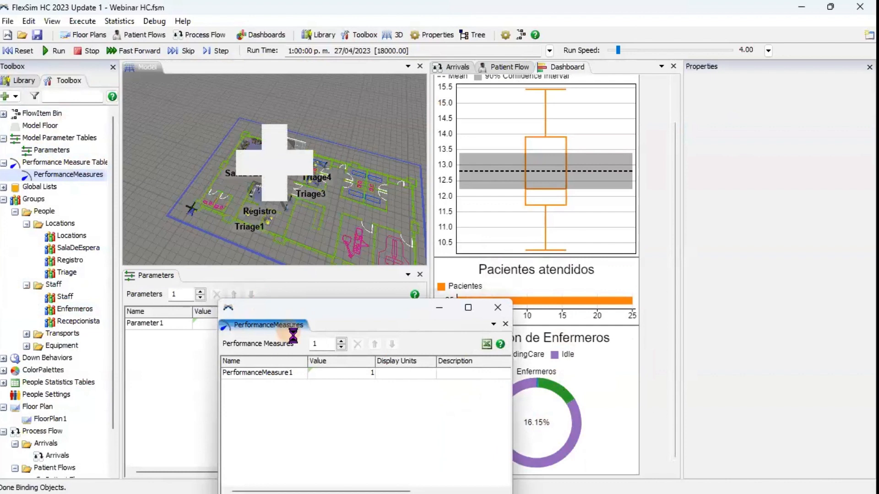
Expand the Parameters table to three parameters and name them Enfermeros, Triage and NumPacientes.
click(143, 278)
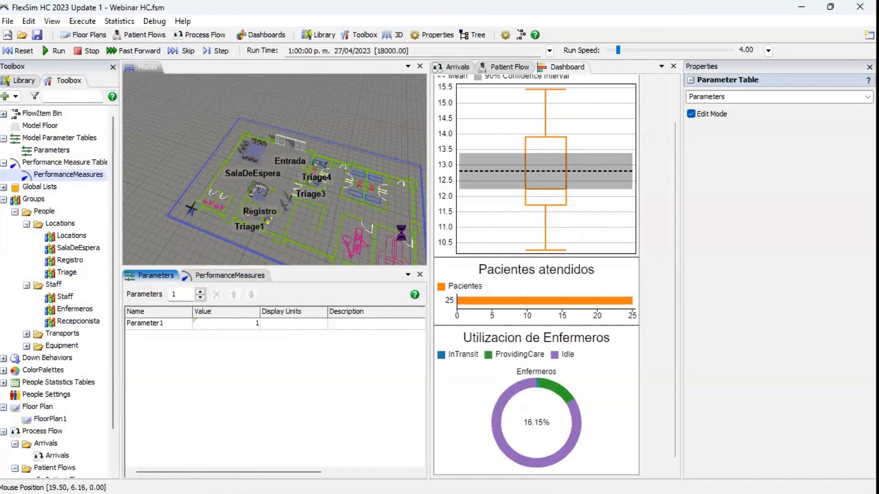
click(200, 292)
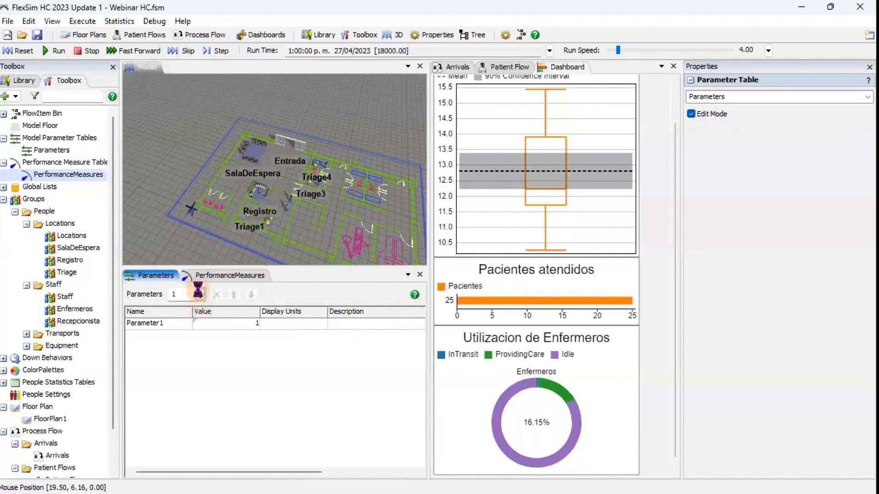
click(200, 291)
click(173, 324)
click(175, 323)
text(Enfer)
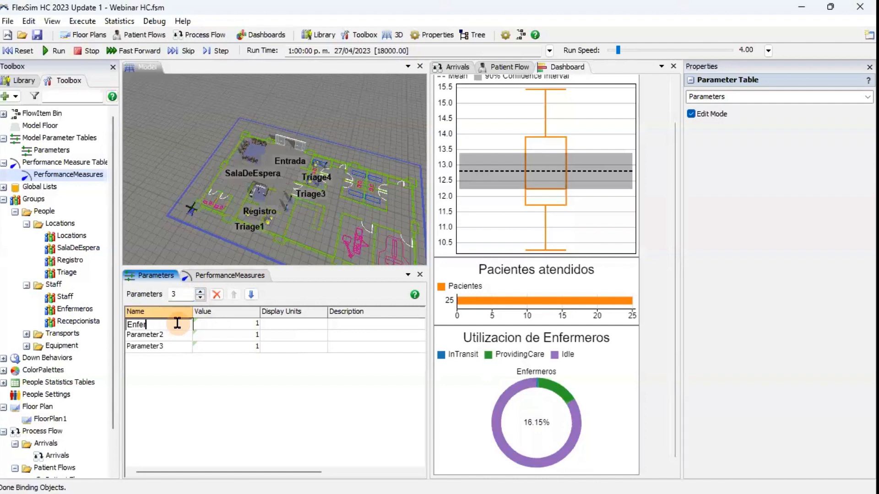
text(meros)
key(Return)
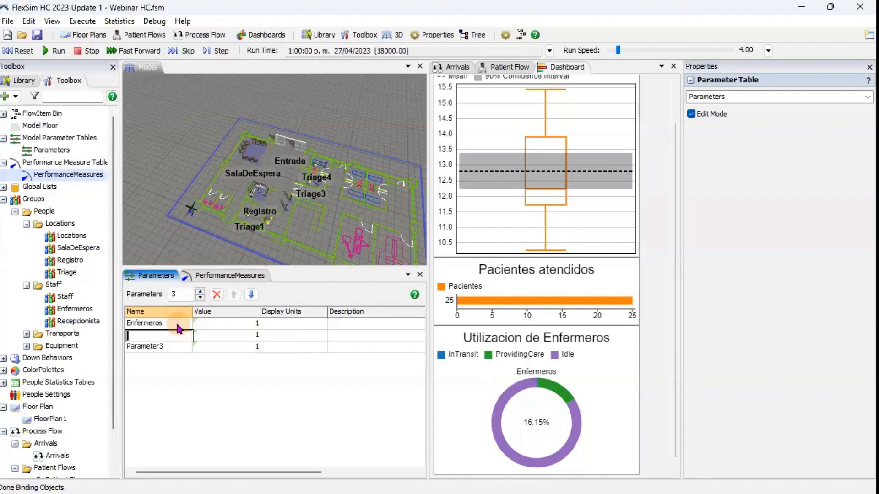
text(Triage)
key(Return)
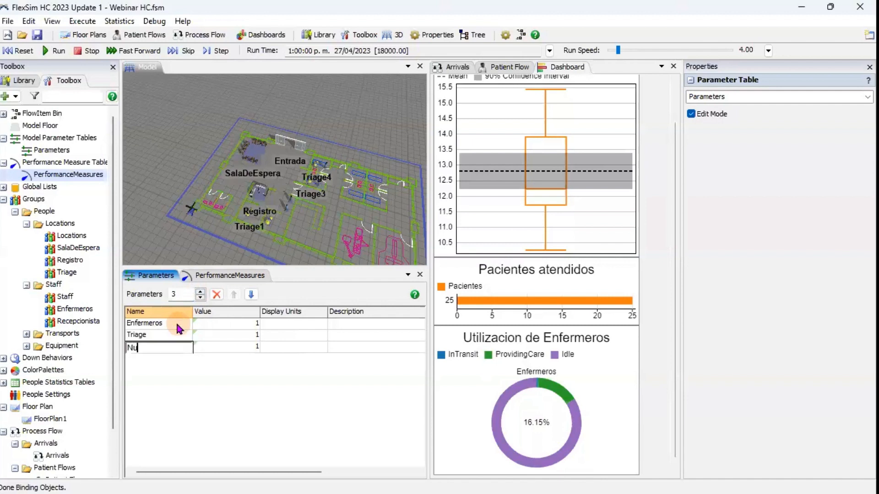
text(NumPacientes)
click(259, 376)
Make the Enfermeros parameter an Integer with upper bound 4 that sets the number in the Enfermeros people group.
double_click(225, 324)
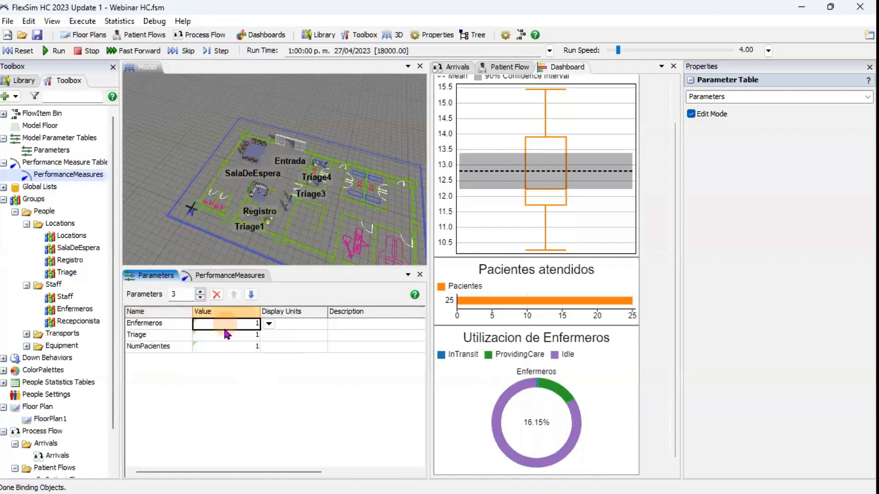
click(269, 324)
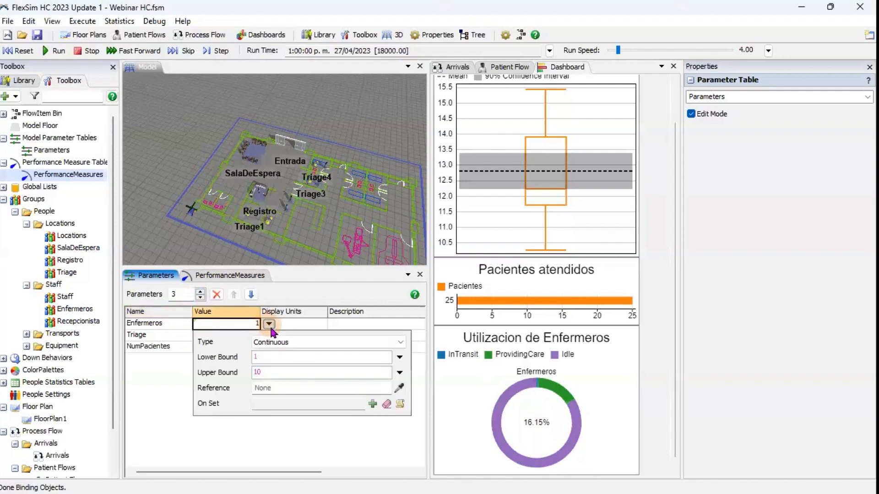
click(289, 343)
click(287, 371)
double_click(268, 372)
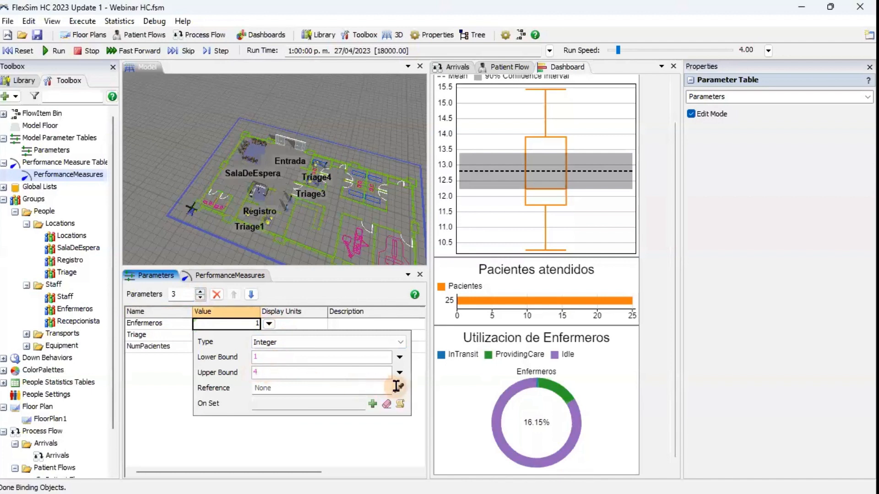
click(399, 387)
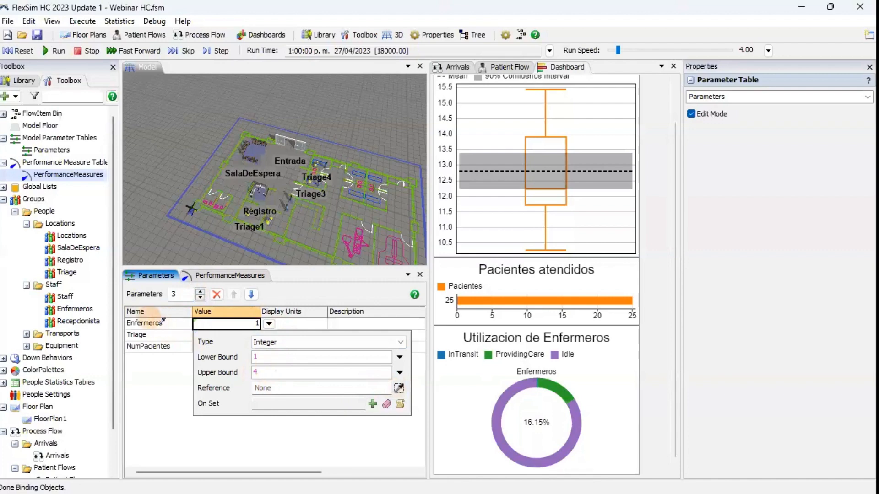
mouse_move(72, 258)
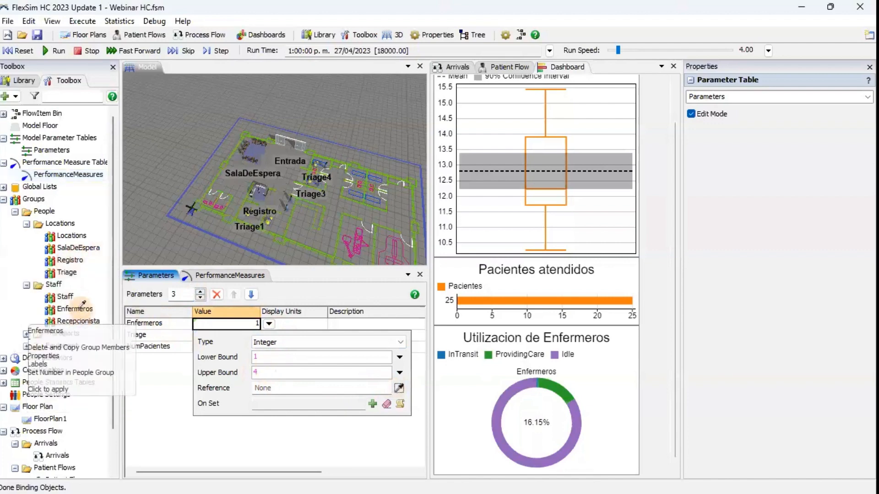
mouse_move(79, 313)
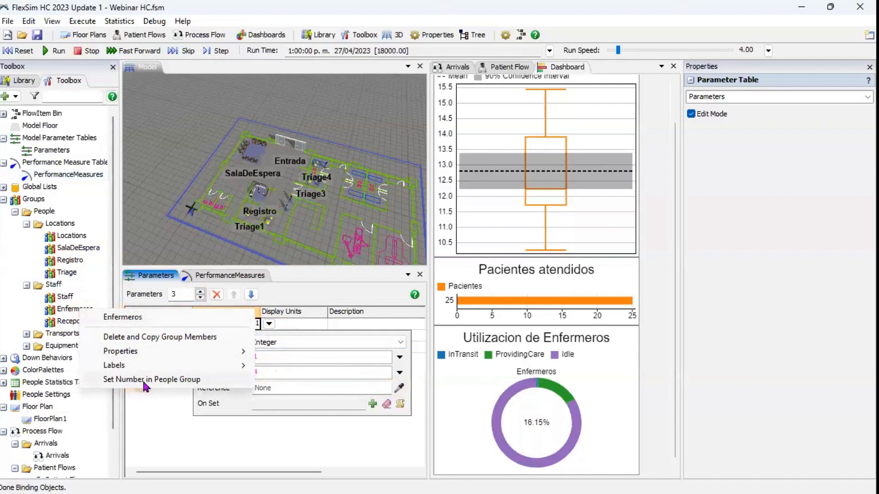
click(145, 384)
click(169, 387)
Make the Triage parameter an Integer with upper bound 4 that sets the number in the Triage people group.
click(228, 334)
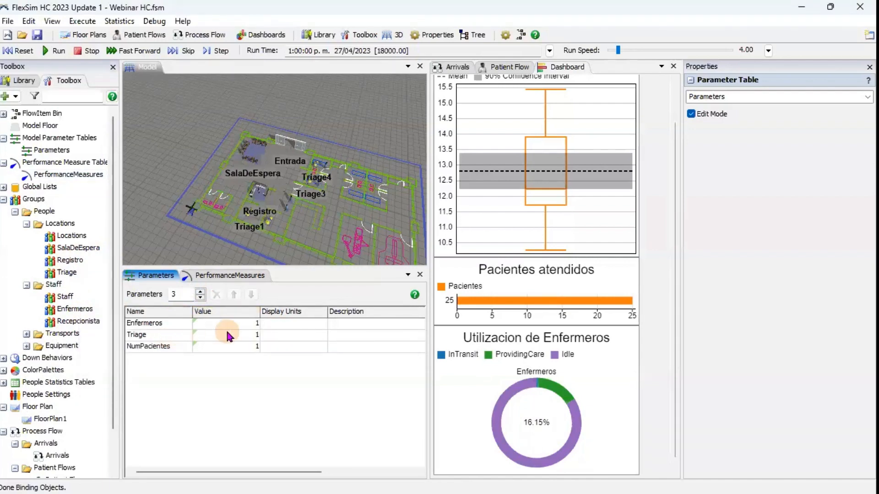
click(268, 336)
click(284, 354)
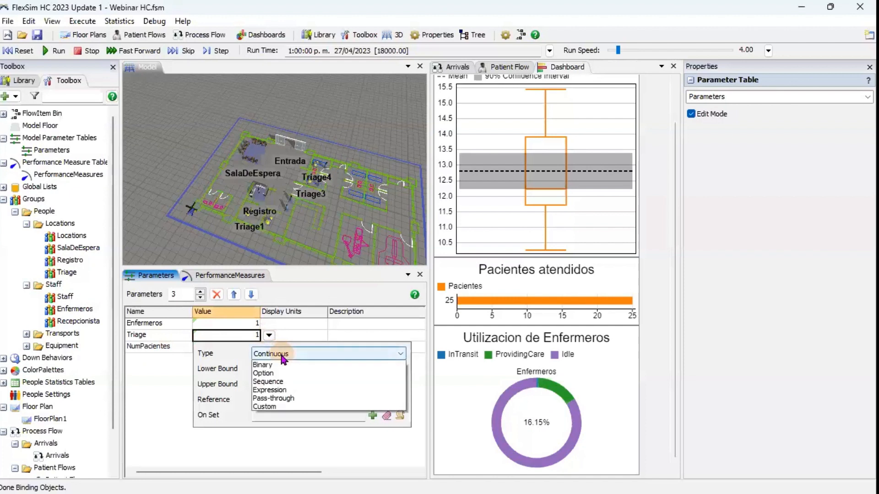
click(271, 370)
click(267, 384)
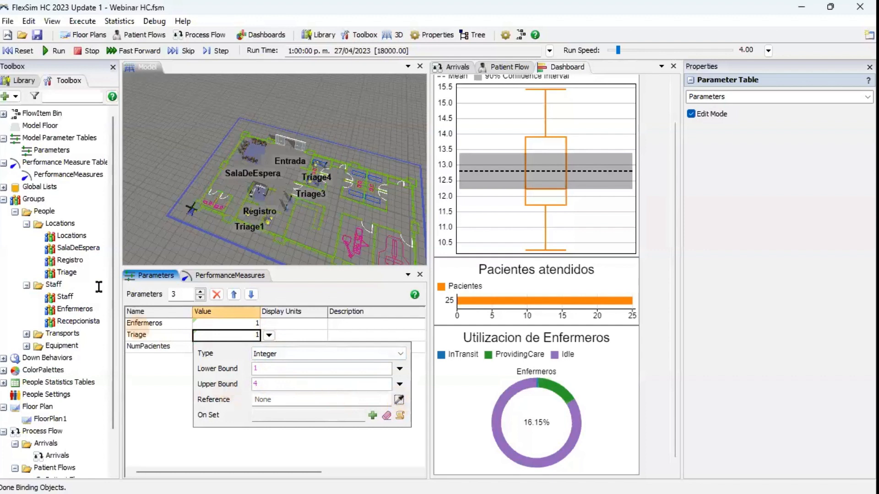
click(68, 273)
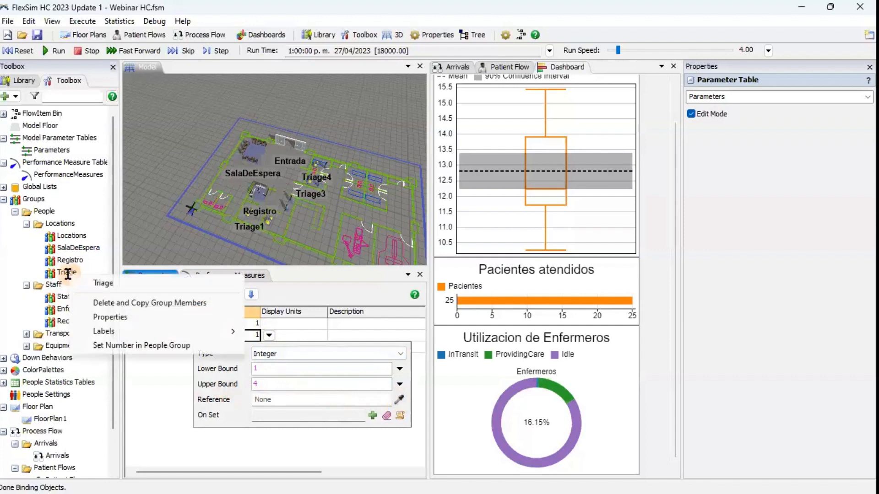
click(141, 346)
click(174, 377)
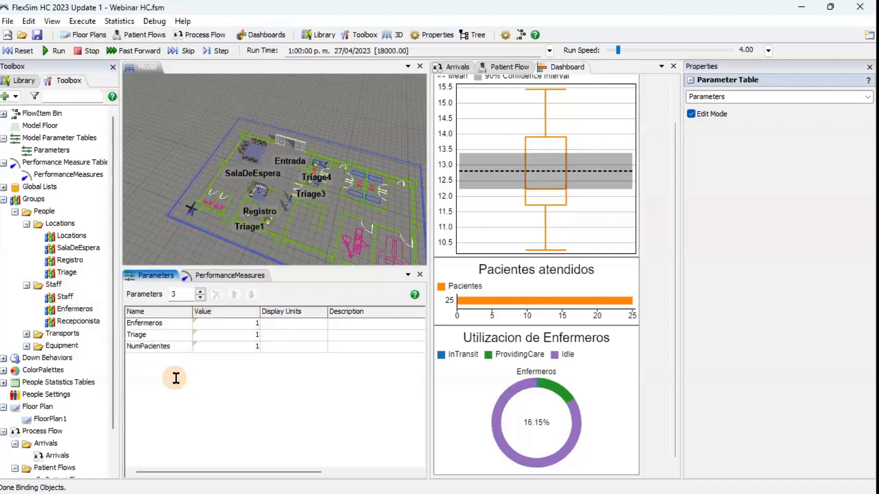
Make the NumPacientes parameter an Integer with lower bound 25 and upper bound 500.
click(269, 347)
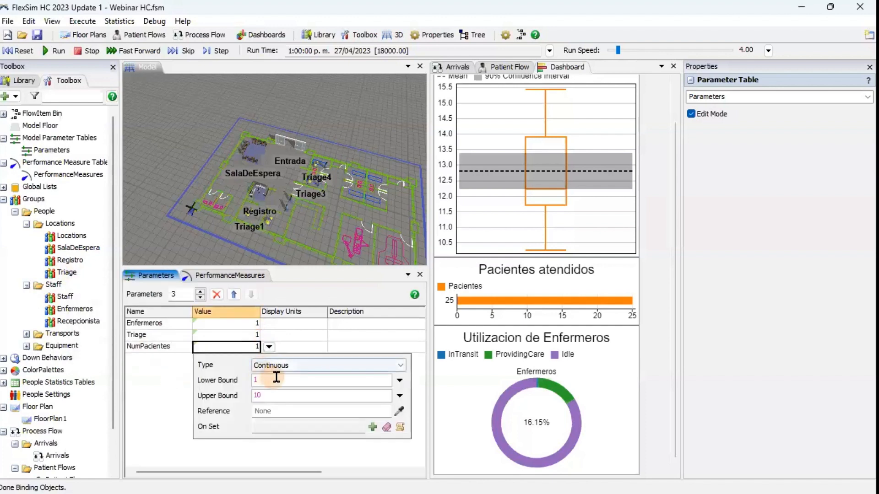
click(287, 367)
click(270, 381)
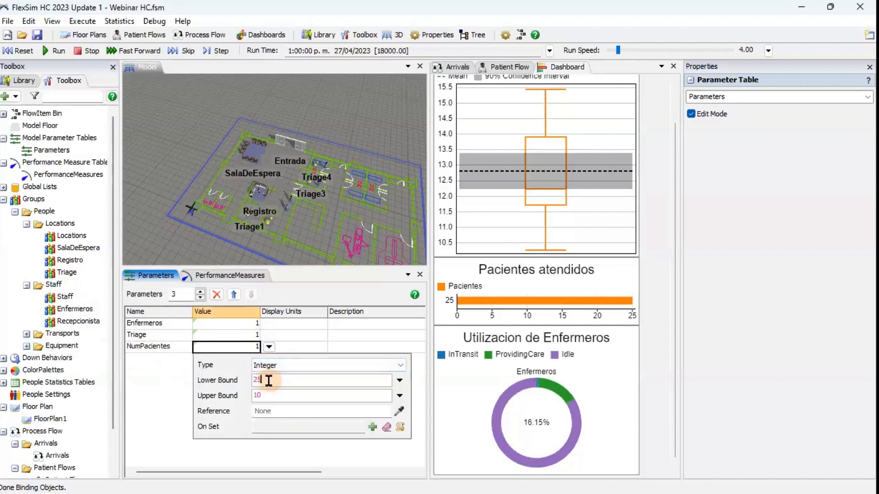
click(281, 398)
text(500)
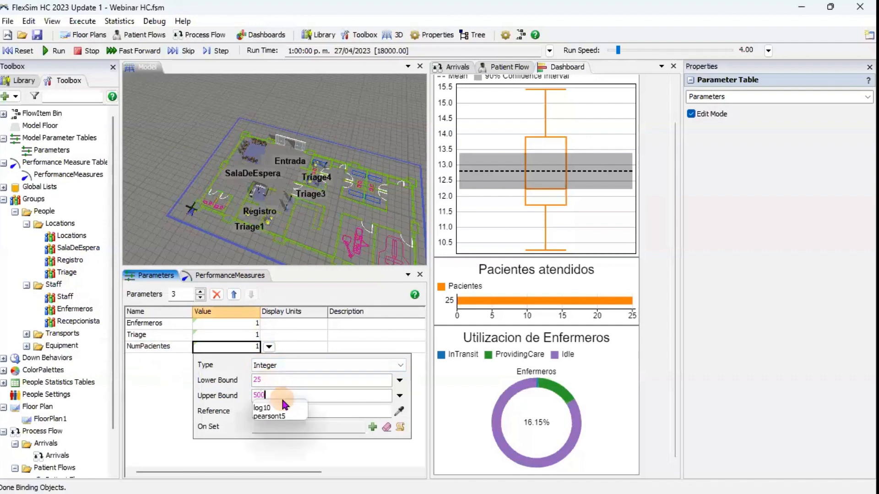
click(179, 386)
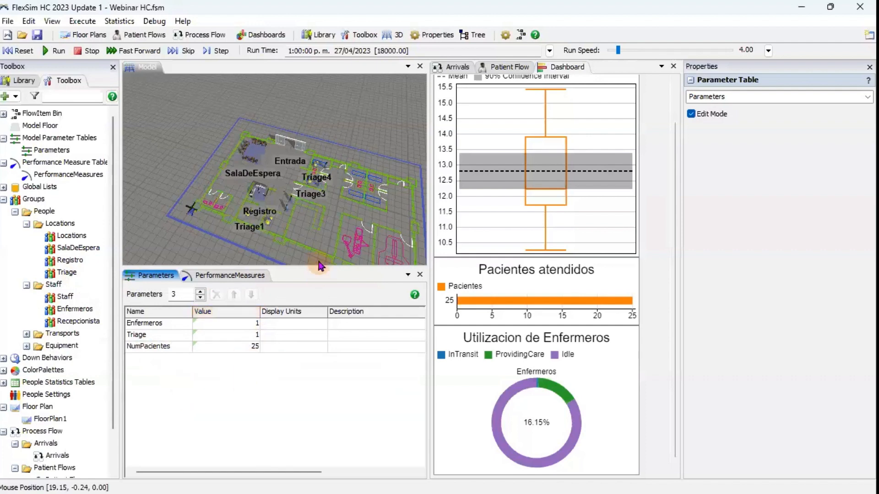
Enlarge the model pane above the tables and switch the model to a top-down view of the clinic.
drag(312, 265, 314, 322)
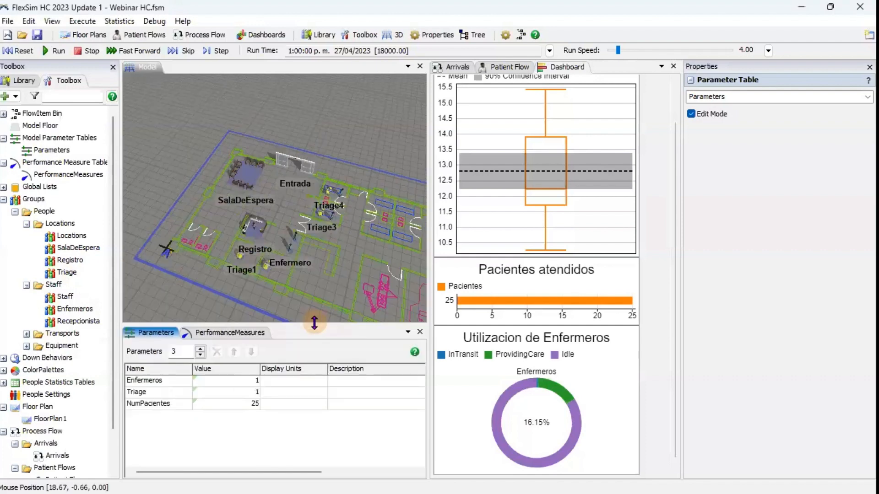
right_click(289, 210)
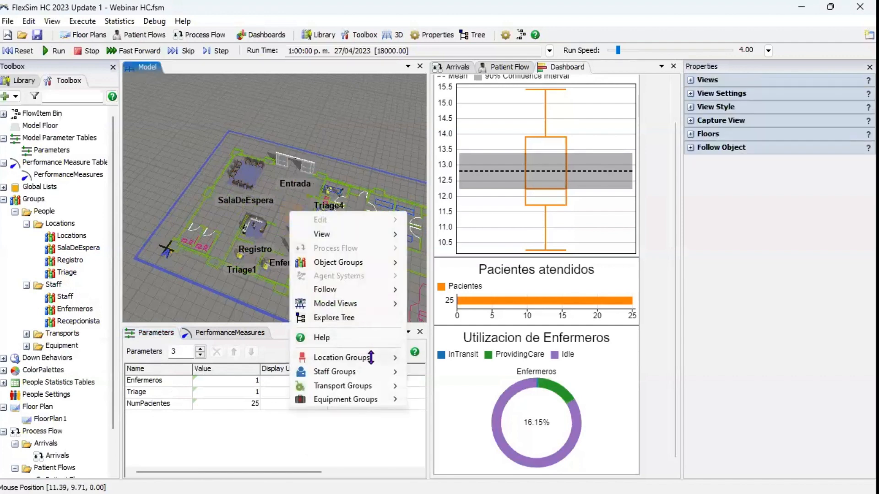
mouse_move(387, 303)
click(417, 307)
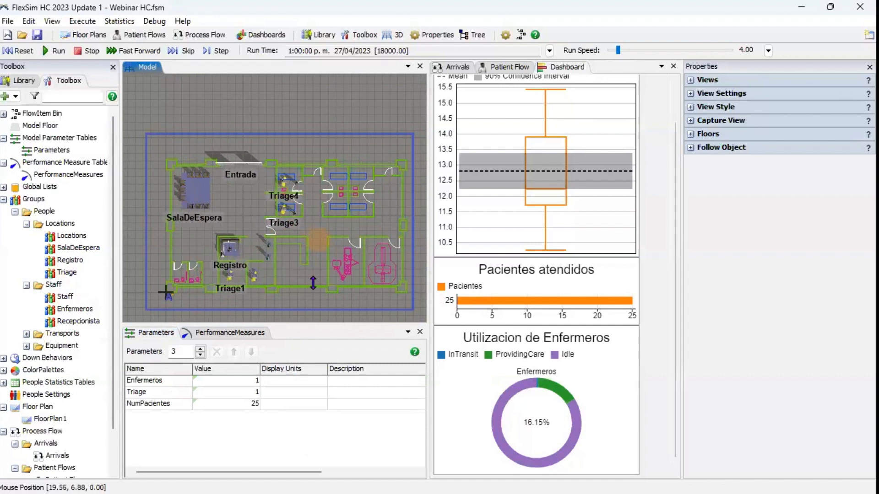
Expand the PerformanceMeasures table to three measures and name the first one TiempoDePermanencia.
click(219, 333)
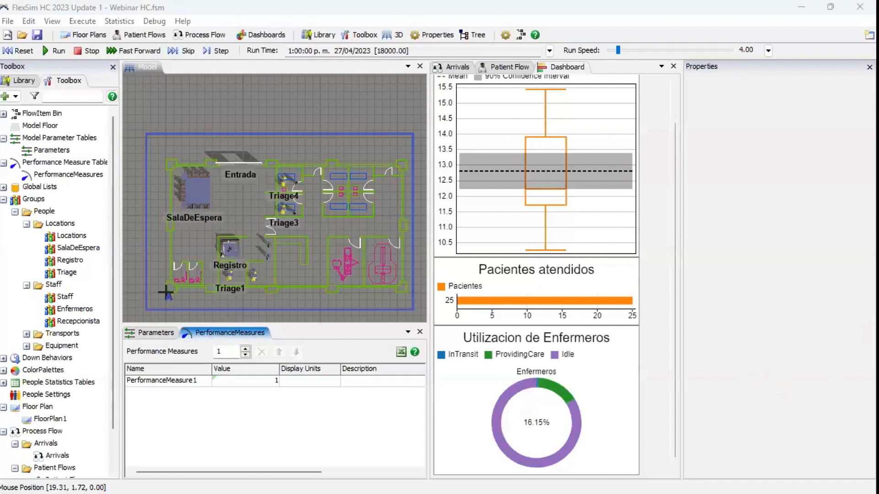
click(239, 351)
click(245, 348)
click(245, 349)
click(194, 380)
text(TiempoDePerm)
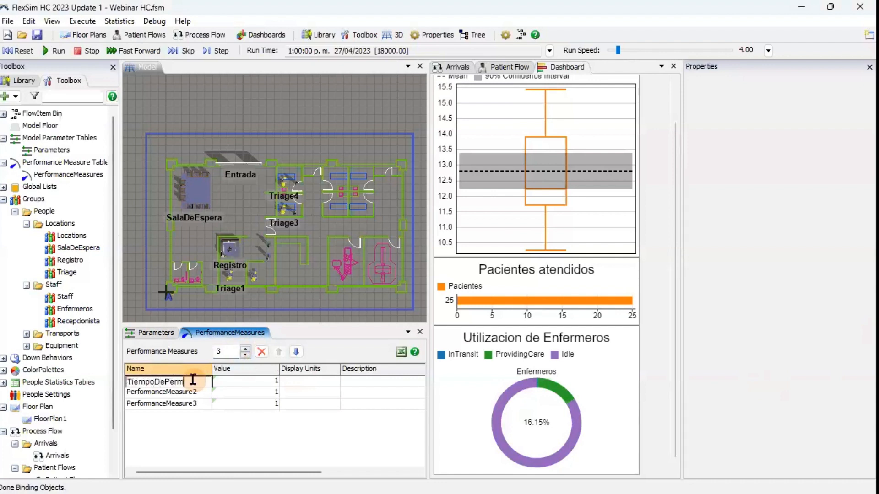
text(anencia)
key(Return)
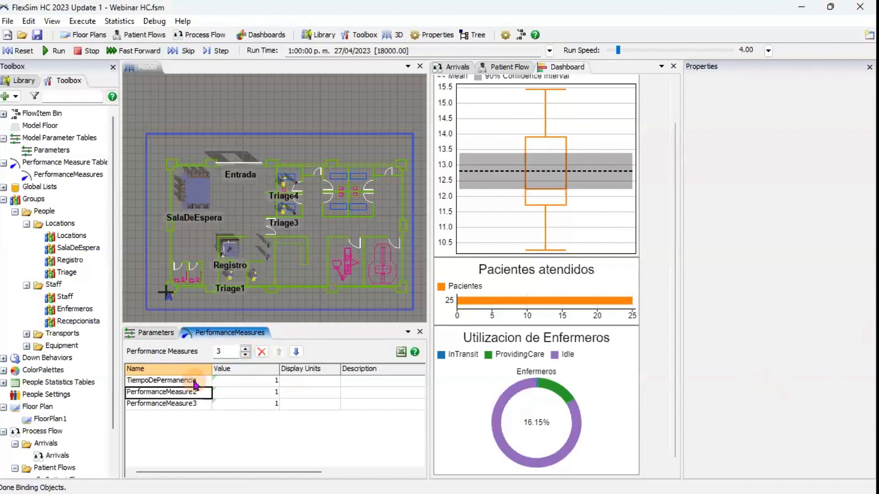
Name the second performance measure PacientesAtendidos and the third UtilizacionPromEnfermeros.
key(BackSpace)
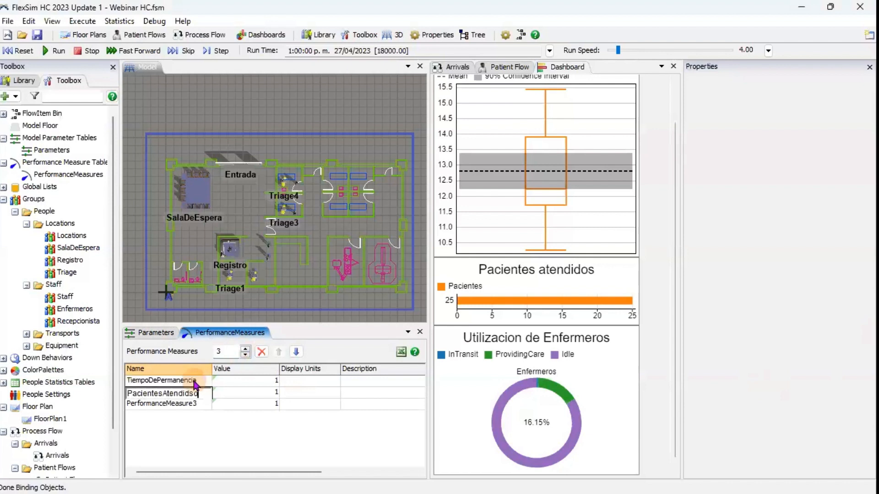
key(Return)
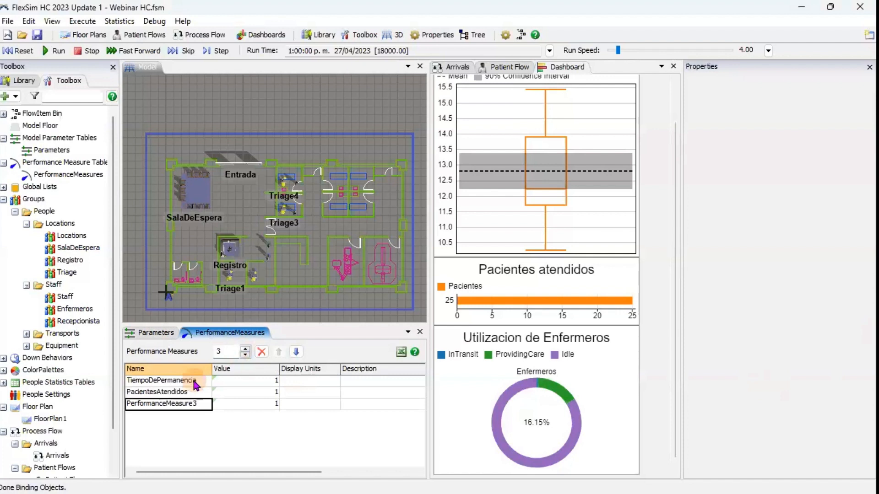
key(BackSpace)
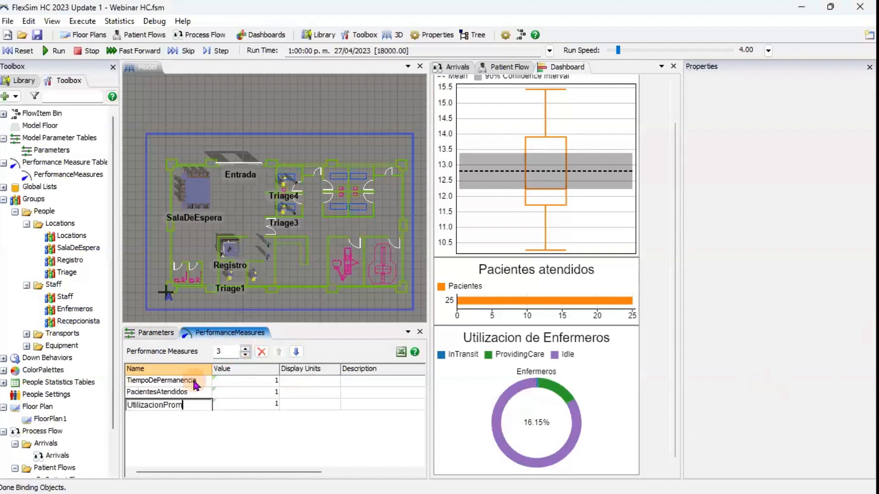
text(UtilizacionPromEnfermeros)
key(Return)
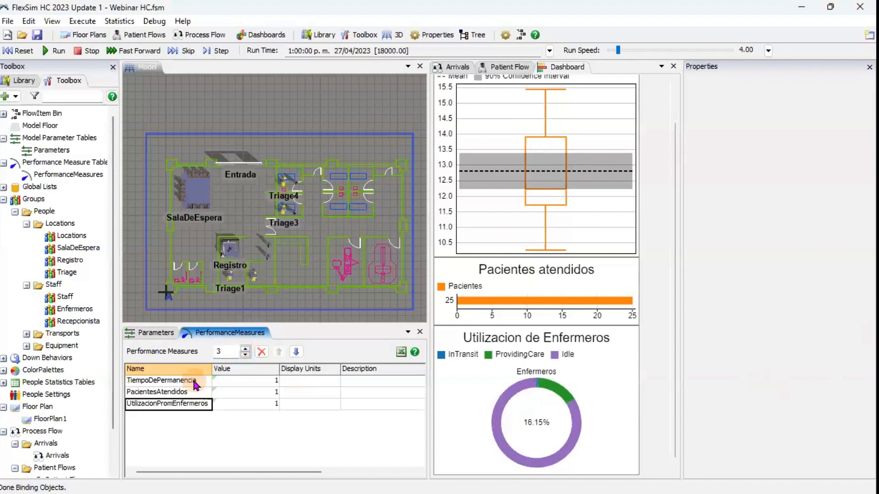
Link the TiempoDePermanencia measure to the Staytime chart using All Data - Average.
click(257, 382)
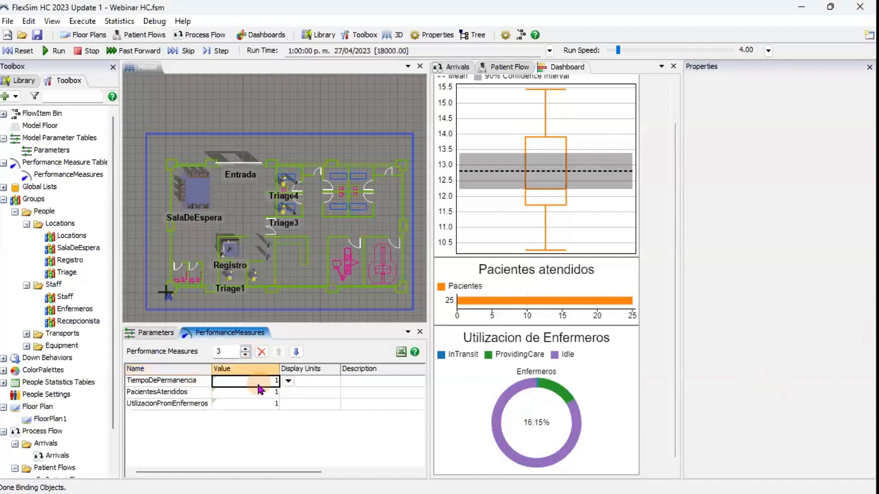
click(287, 382)
click(431, 399)
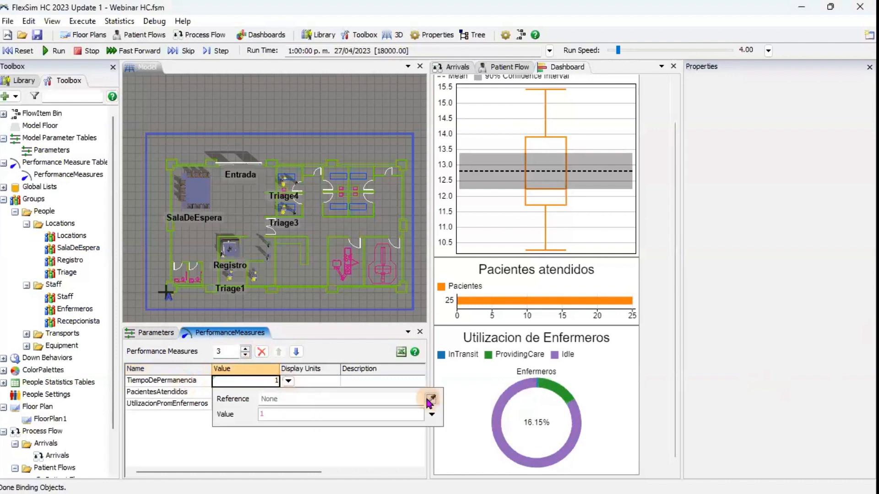
click(516, 124)
mouse_move(560, 120)
click(634, 121)
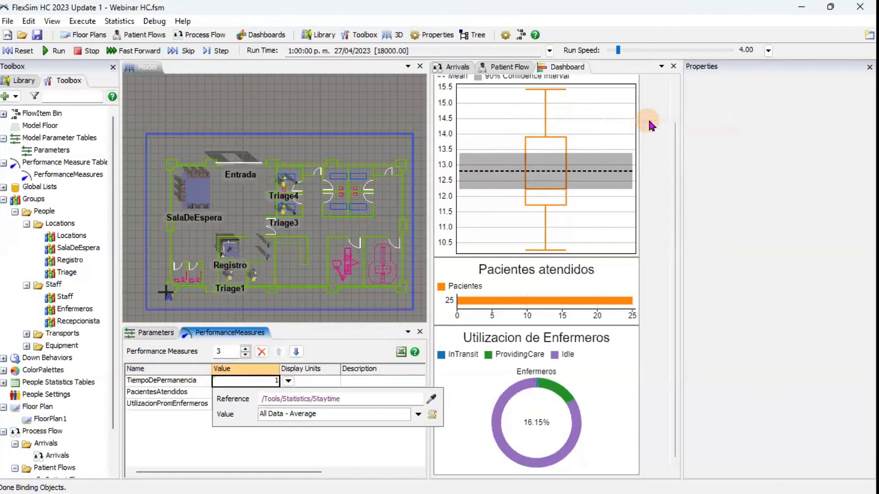
click(160, 430)
Link the PacientesAtendidos measure to the Model Throughput chart using Pacientes Sum.
click(243, 392)
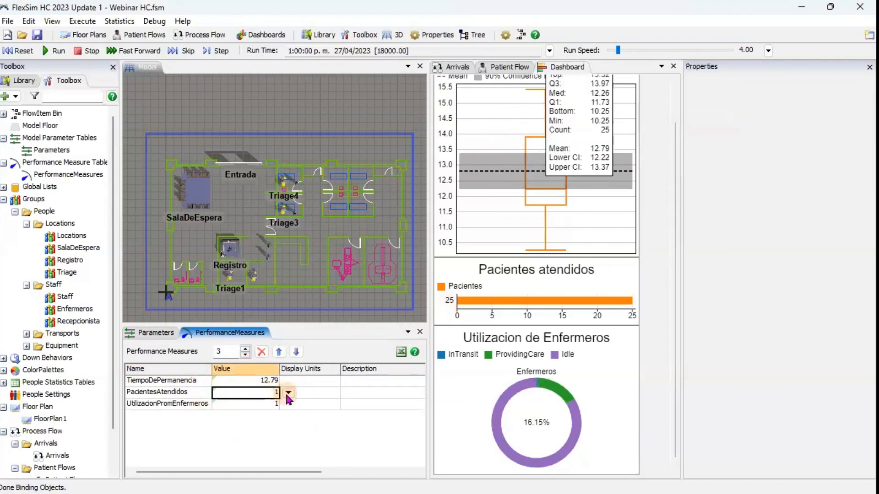
click(288, 393)
click(431, 411)
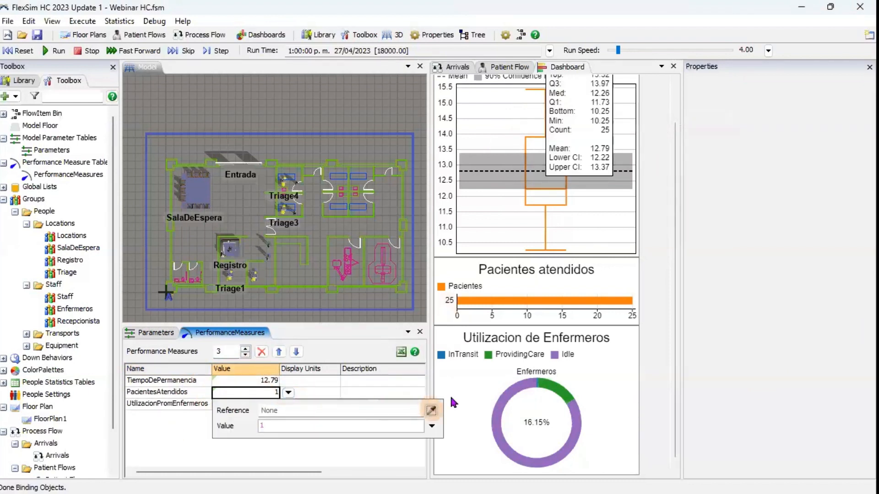
click(525, 287)
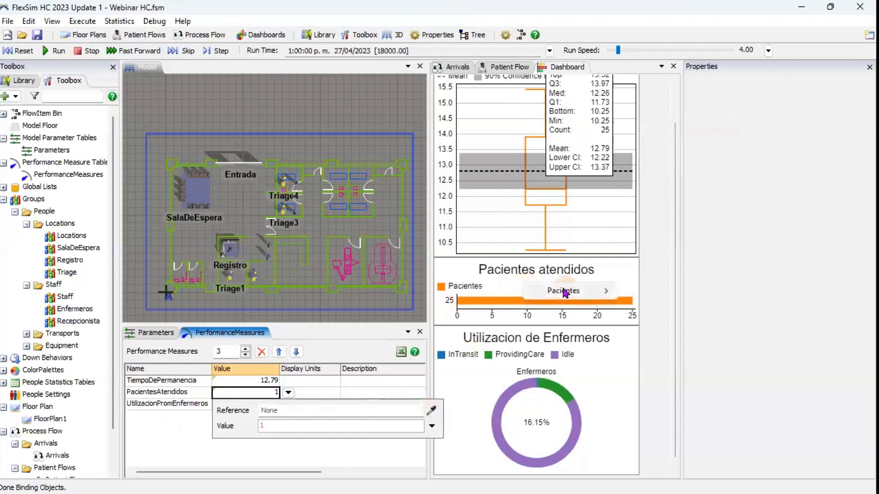
mouse_move(595, 291)
click(634, 305)
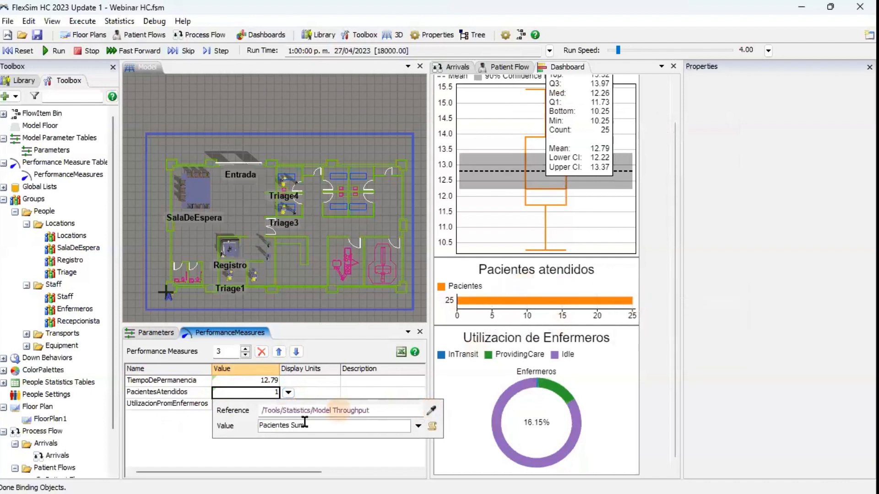
Link the UtilizacionPromEnfermeros measure to the nurse utilization chart using Utilization Average.
click(251, 400)
click(288, 404)
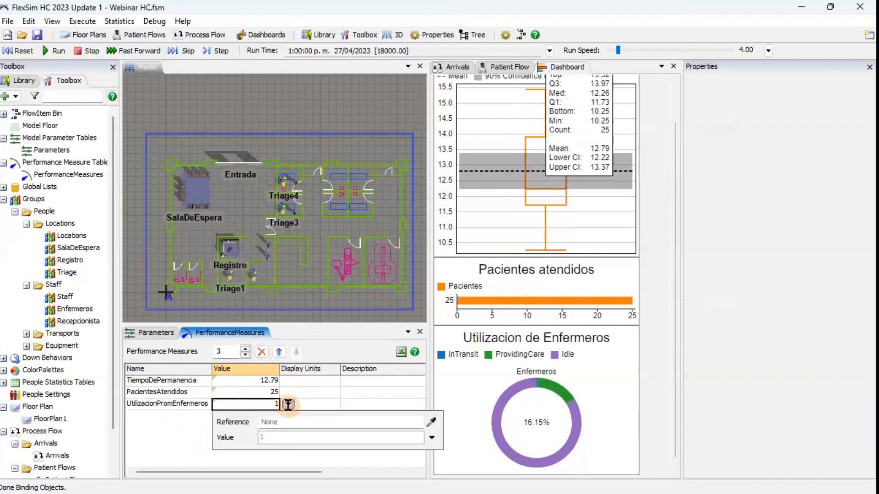
click(430, 422)
click(485, 384)
mouse_move(560, 391)
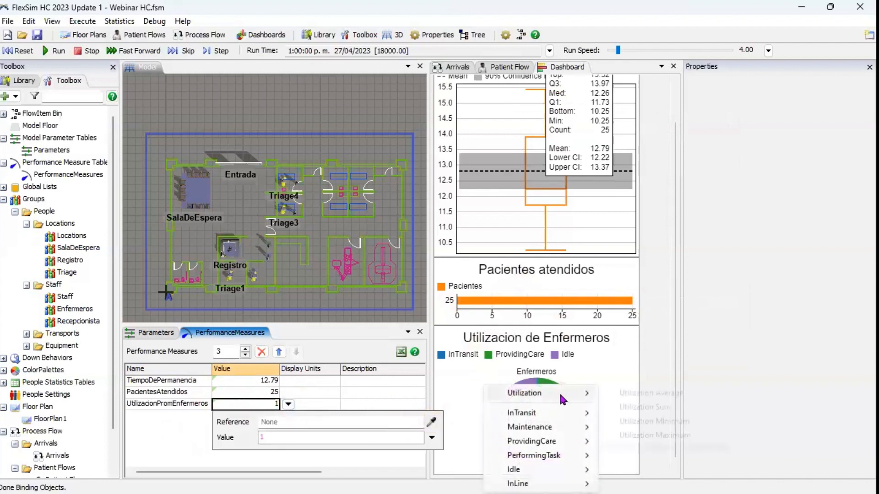
click(614, 393)
click(167, 420)
click(220, 381)
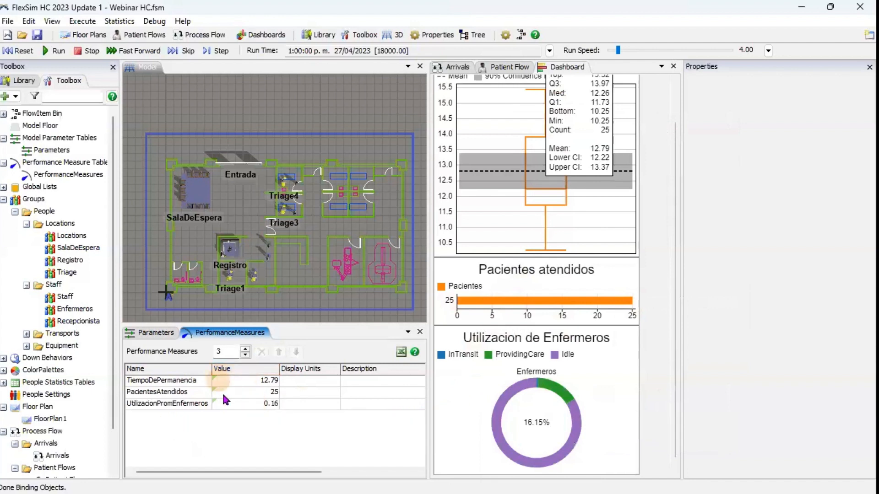
Show the Parameters table, review the Enfermeros and Triage values against the clinic model, and reset the simulation.
click(149, 333)
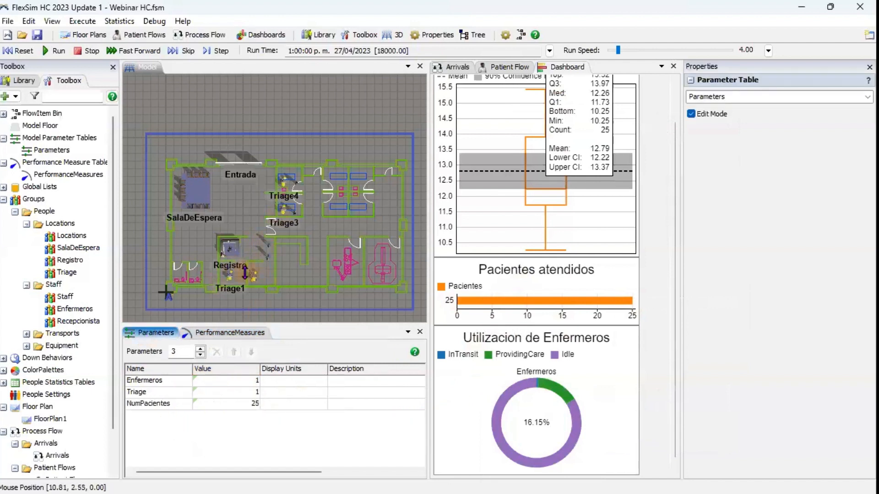
scroll(250, 282, up, 5)
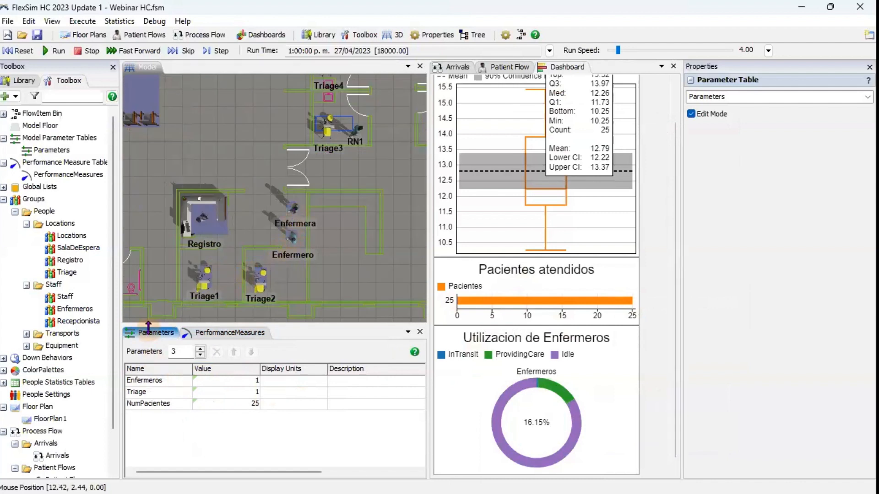
click(224, 381)
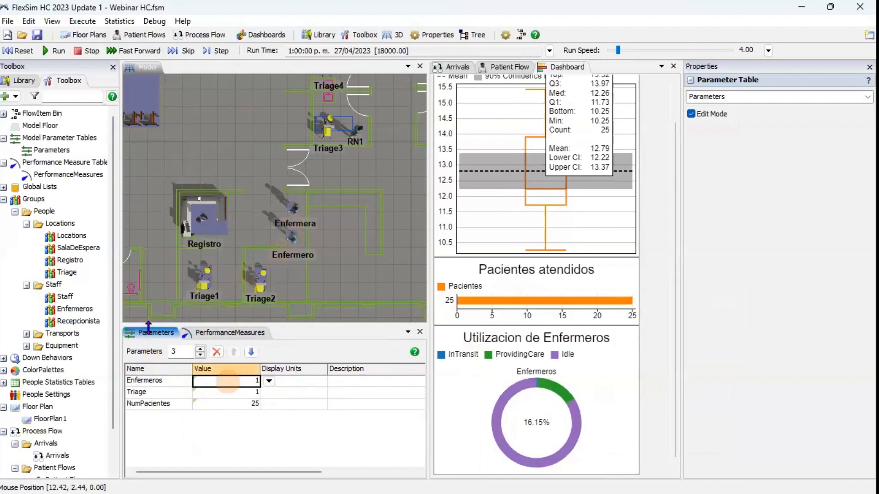
click(225, 392)
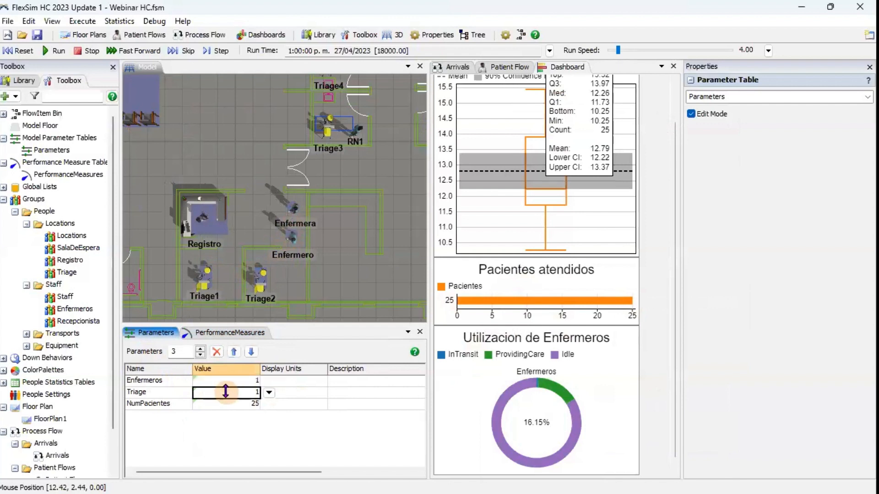
click(22, 50)
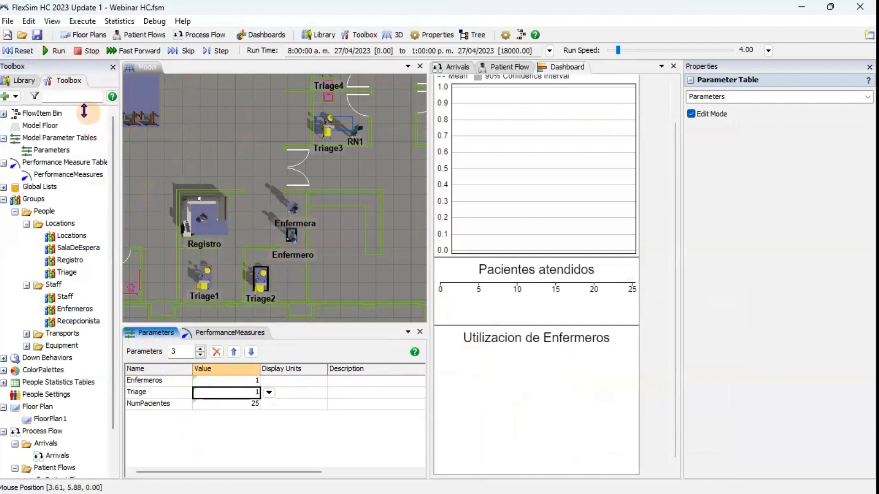
Open the A* Navigator properties and add the staff members RN1 and RN2 to all members.
click(22, 81)
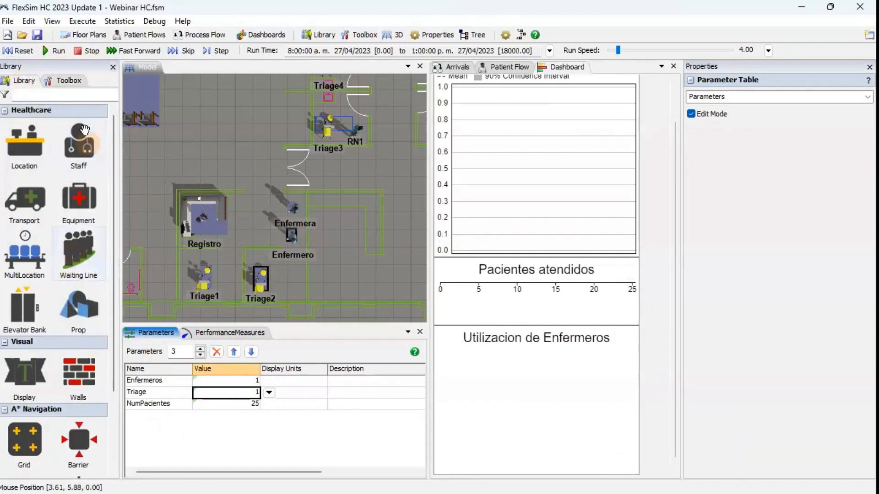
click(56, 83)
scroll(58, 462, down, 2)
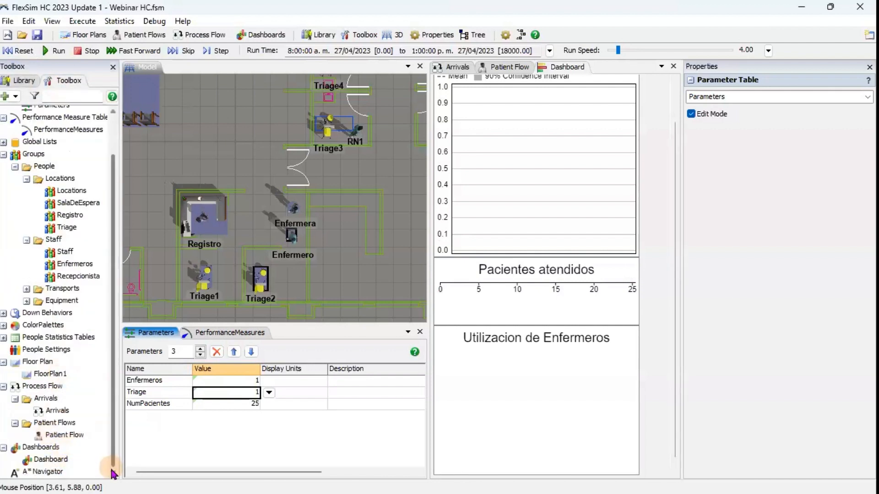
double_click(47, 471)
drag(219, 73, 460, 88)
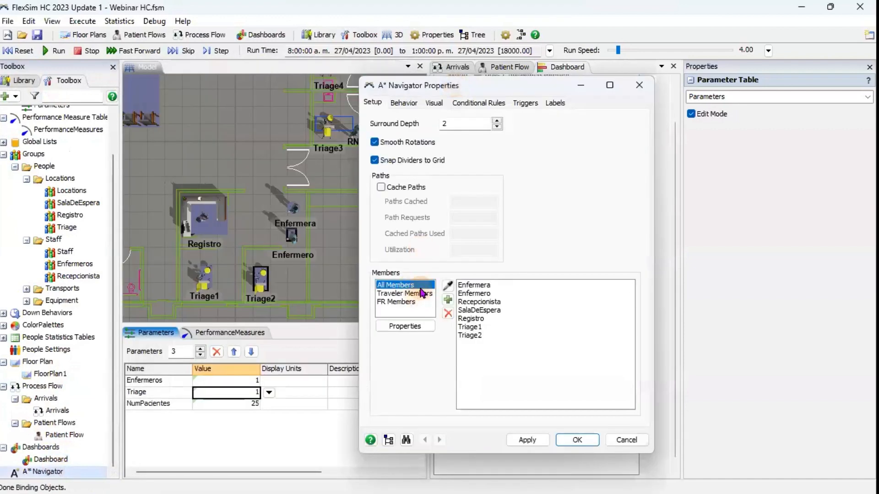
click(445, 301)
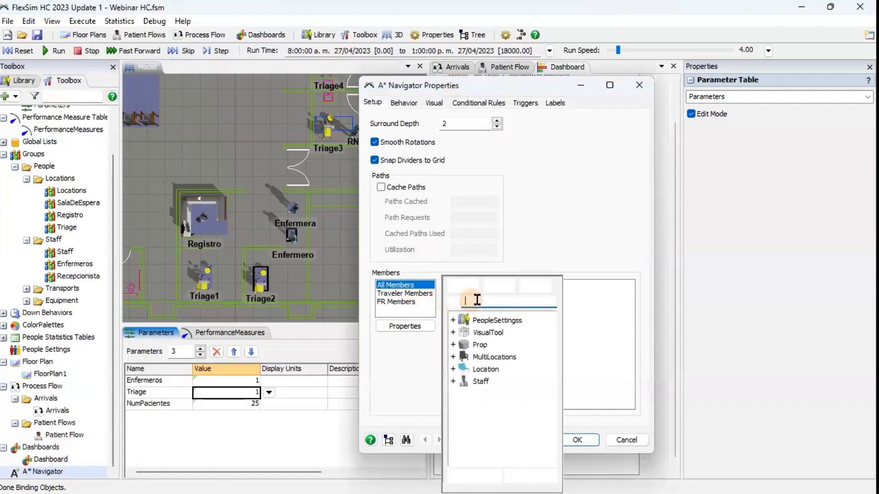
click(453, 381)
click(489, 431)
ctrl+click(490, 443)
click(527, 476)
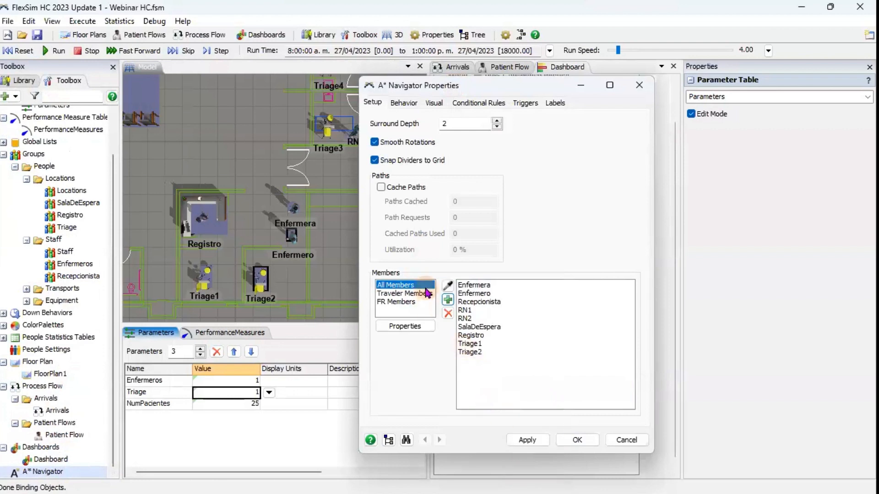
Add the locations Triage3 and Triage4 to the A* Navigator members and accept the properties.
click(445, 300)
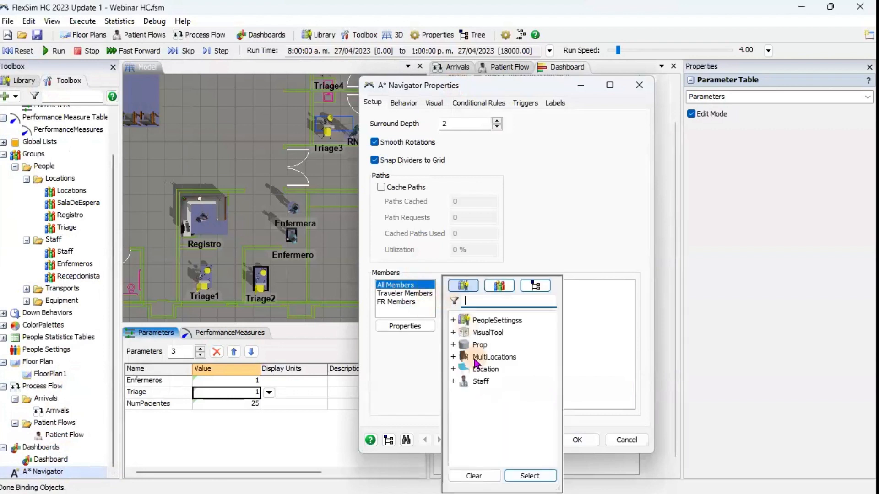
click(452, 358)
click(453, 357)
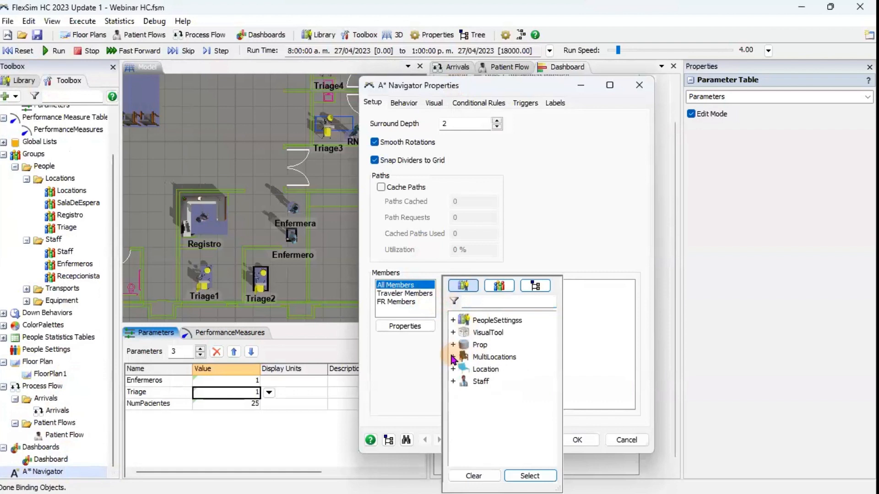
click(453, 369)
click(499, 419)
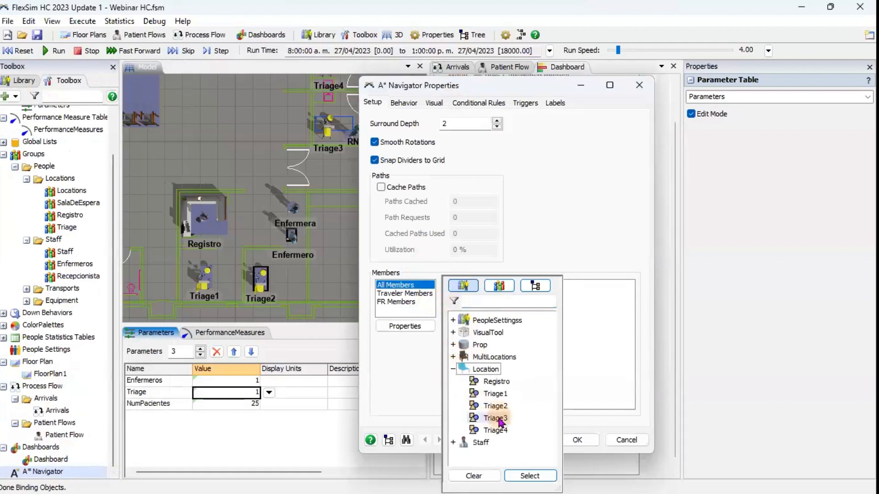
click(495, 431)
click(523, 475)
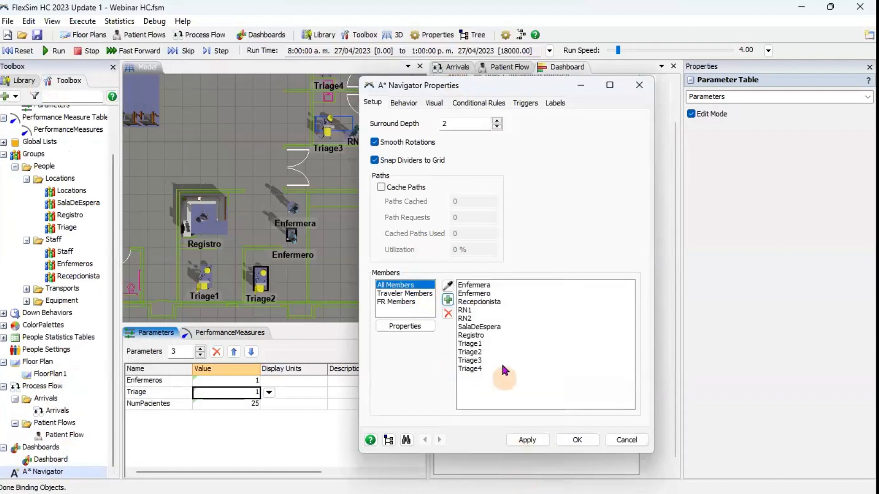
click(569, 441)
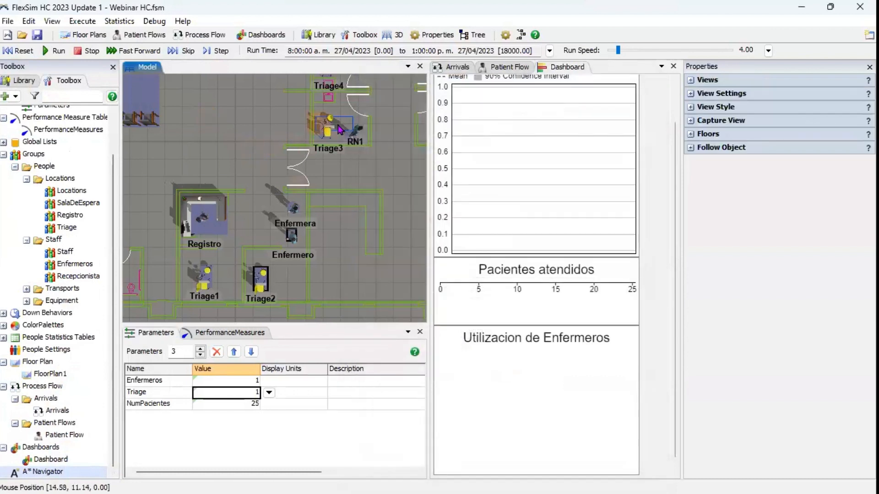
Reset the simulation, fast-forward it to the end of the run and check the PerformanceMeasures values.
click(21, 50)
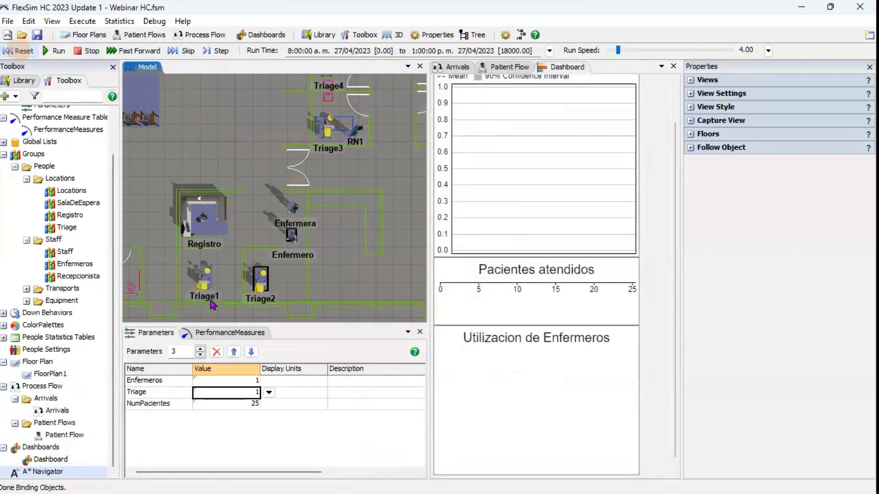
click(223, 432)
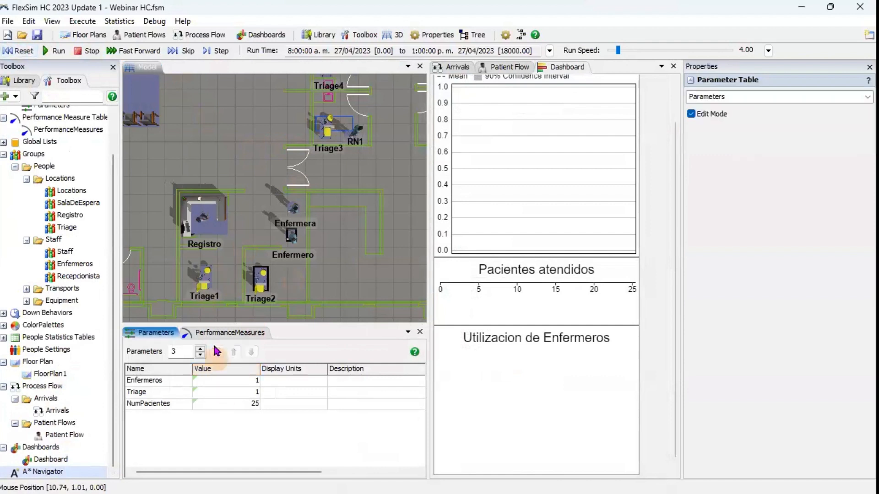
click(193, 387)
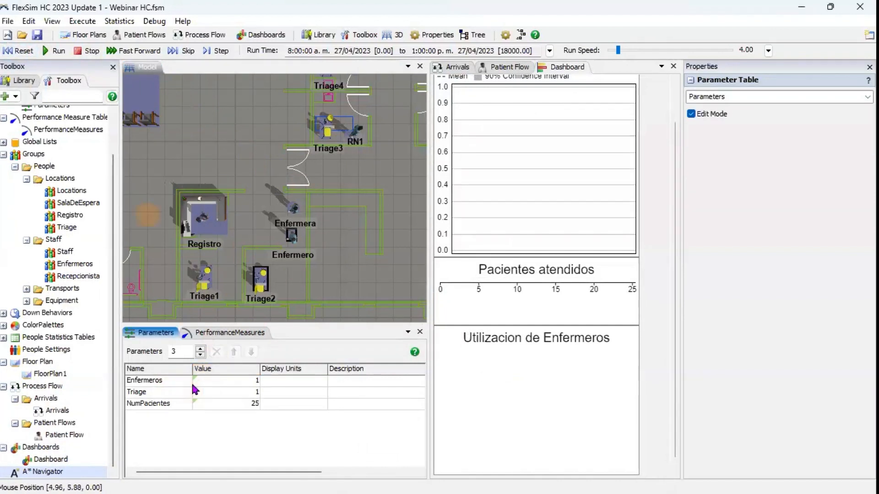
click(18, 51)
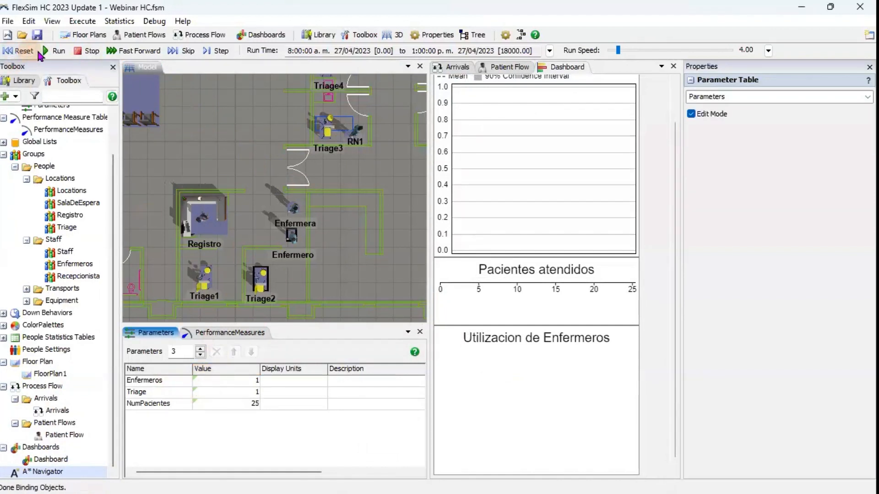
click(137, 50)
click(473, 176)
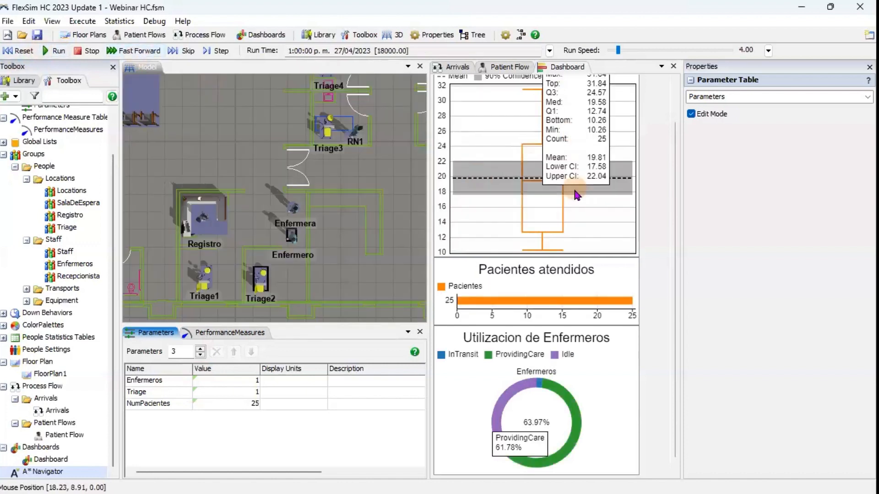
click(245, 332)
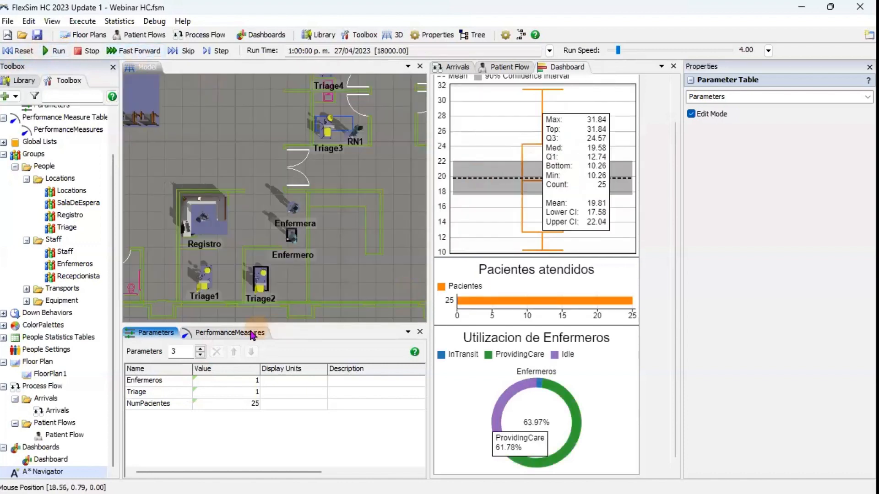
click(252, 383)
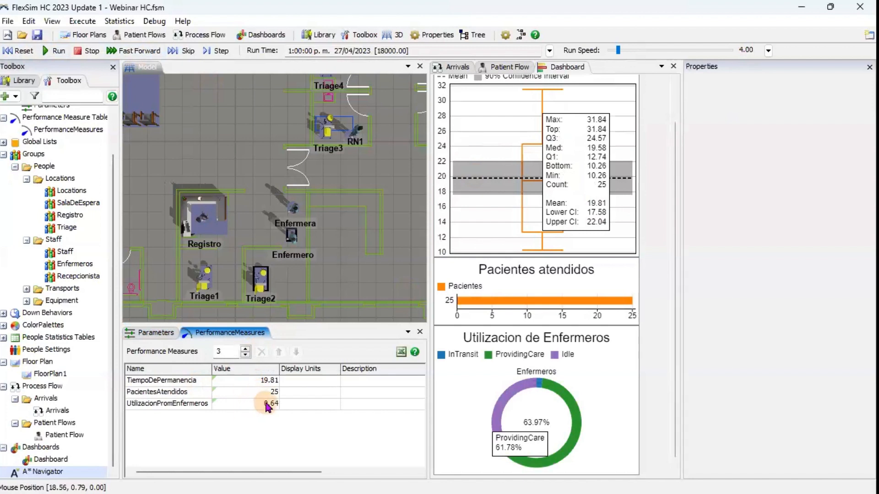
Reset the simulation and open the Experimenter.
scroll(344, 270, down, 3)
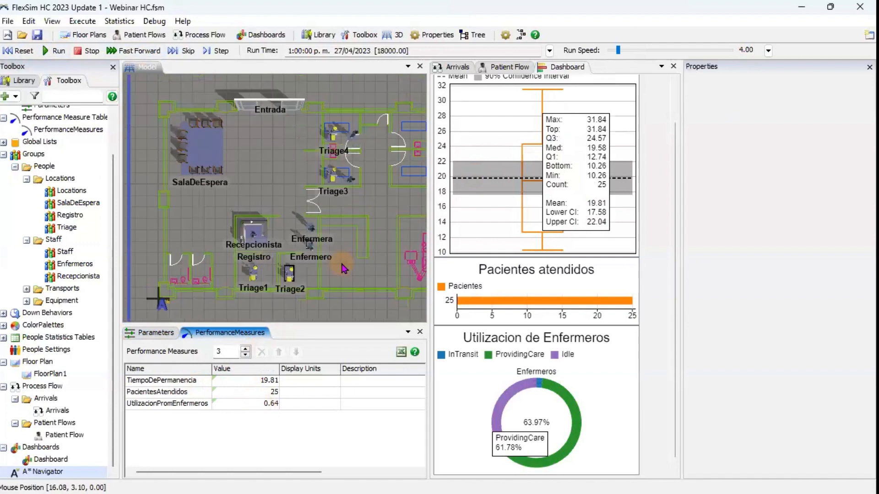
scroll(363, 240, down, 2)
scroll(360, 246, down, 2)
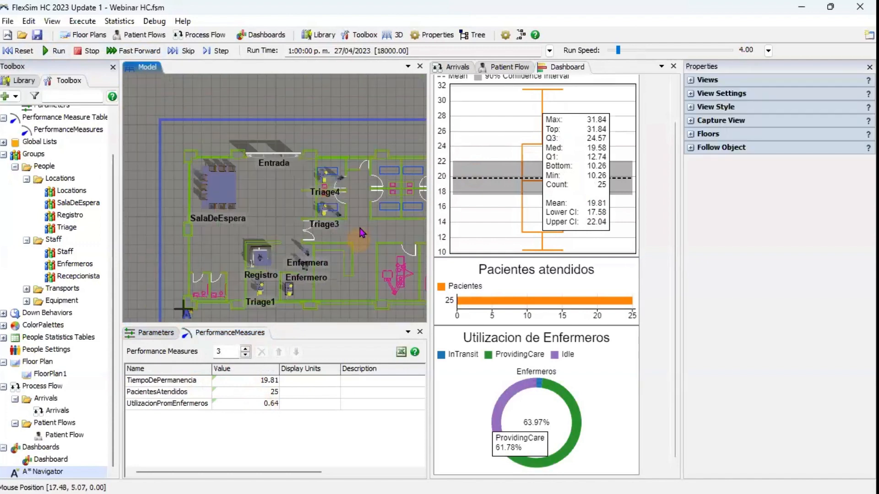
click(19, 51)
click(118, 21)
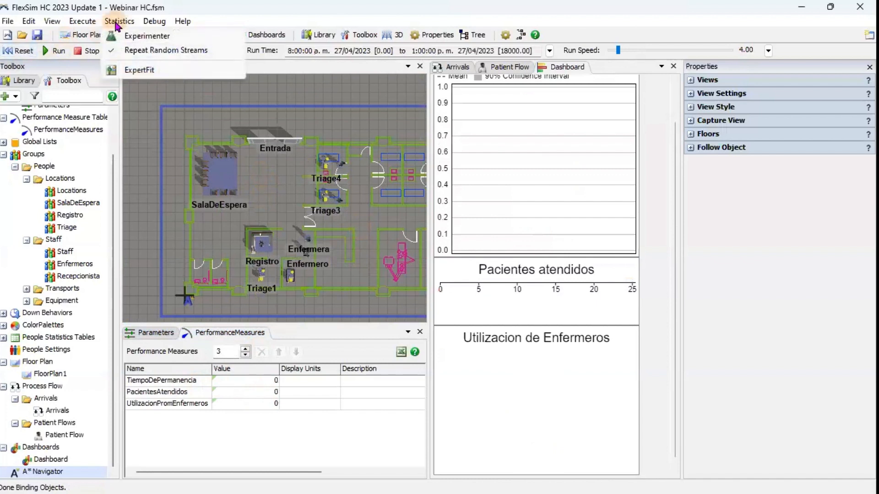
click(140, 37)
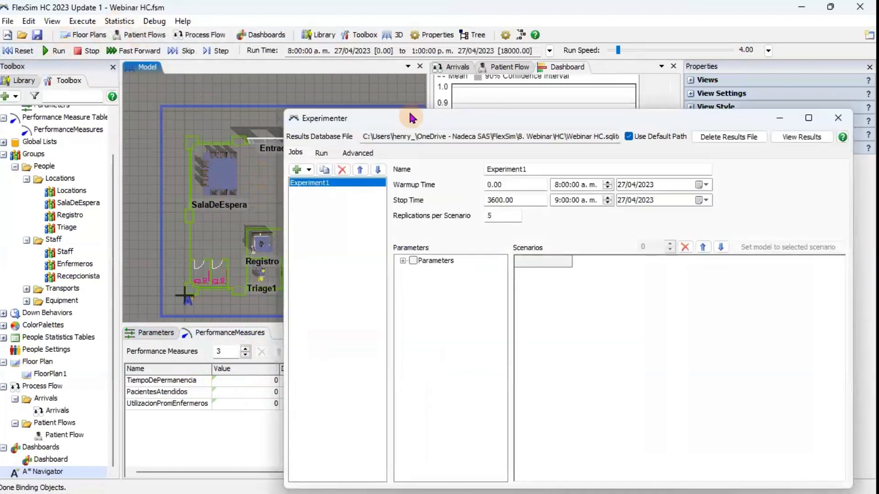
drag(410, 118, 368, 86)
Include the Enfermeros and Triage parameters in Experiment1 and set the number of scenarios to 3.
click(357, 229)
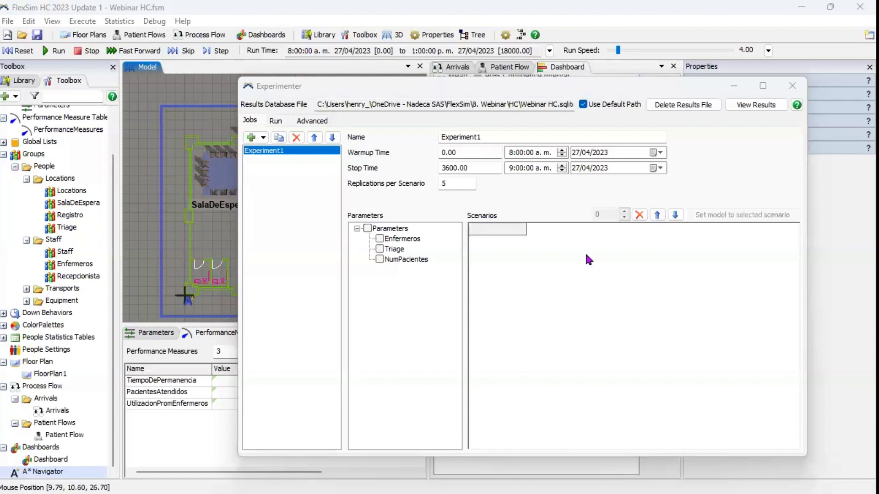
click(379, 239)
click(379, 249)
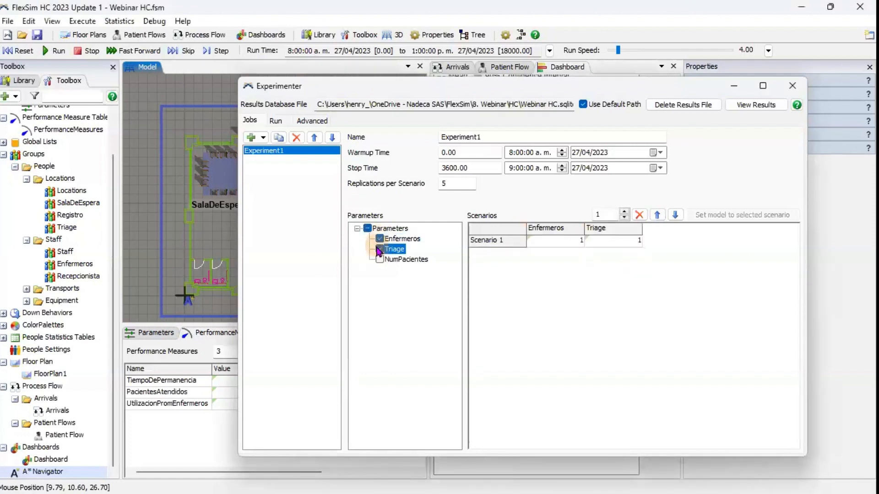
click(624, 212)
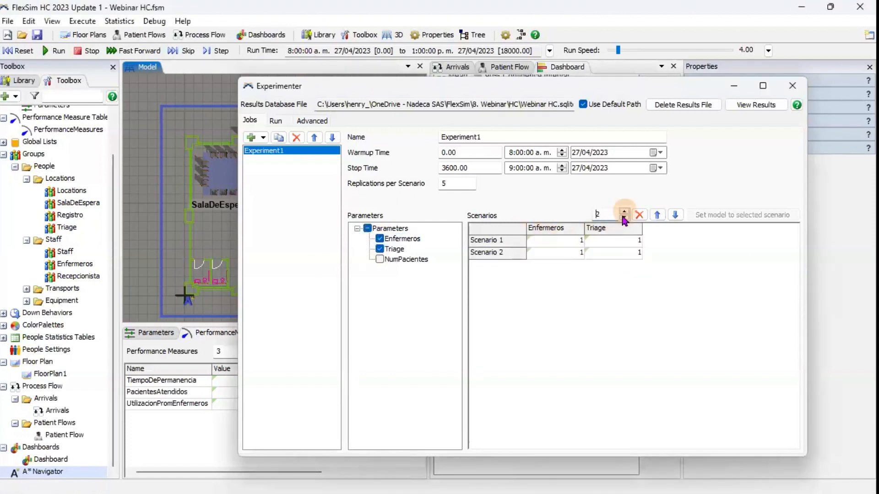
click(624, 212)
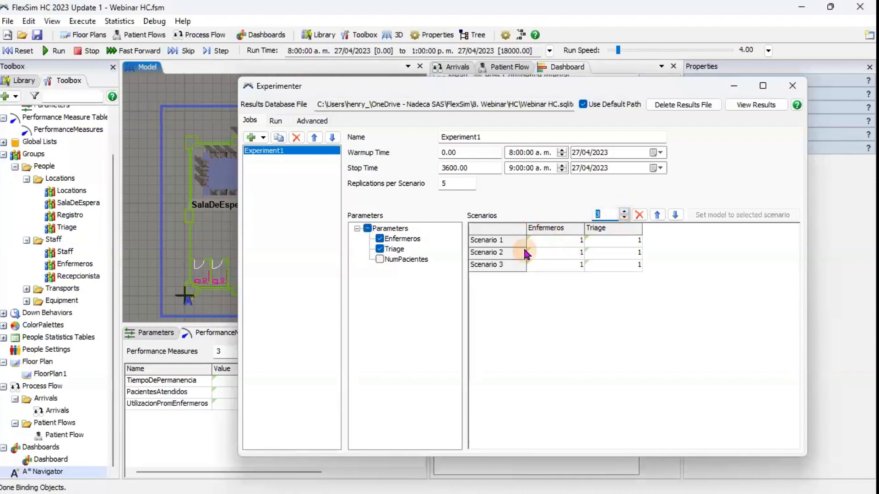
Set Enfermeros and Triage to 2 each in Scenario 2 and to 4 each in Scenario 3.
click(561, 242)
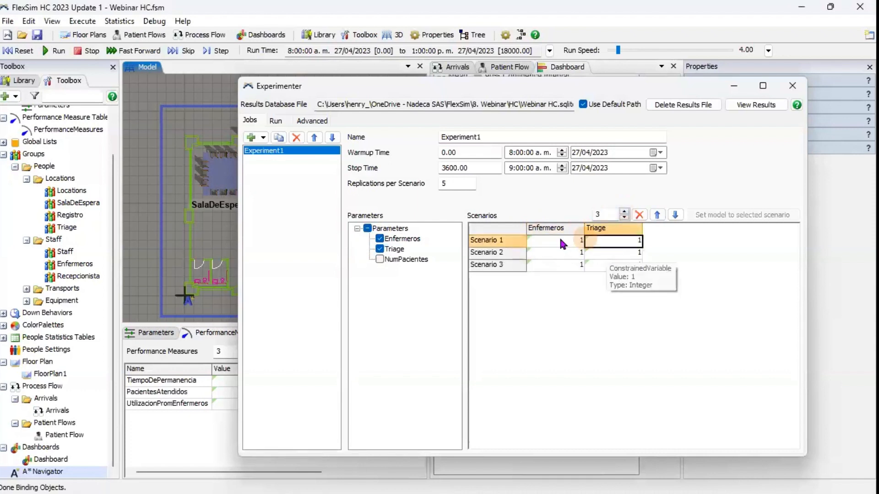
click(576, 254)
text(2)
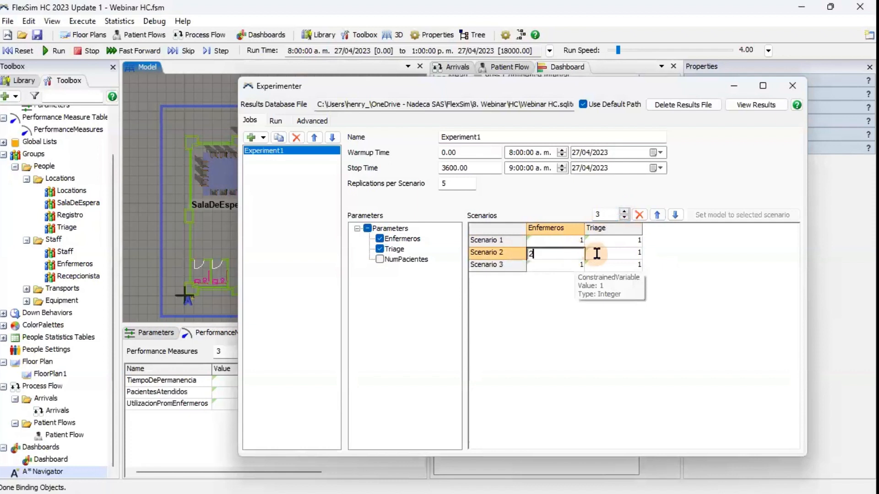
click(594, 255)
text(2)
click(561, 260)
text(4)
click(613, 265)
text(4)
click(558, 304)
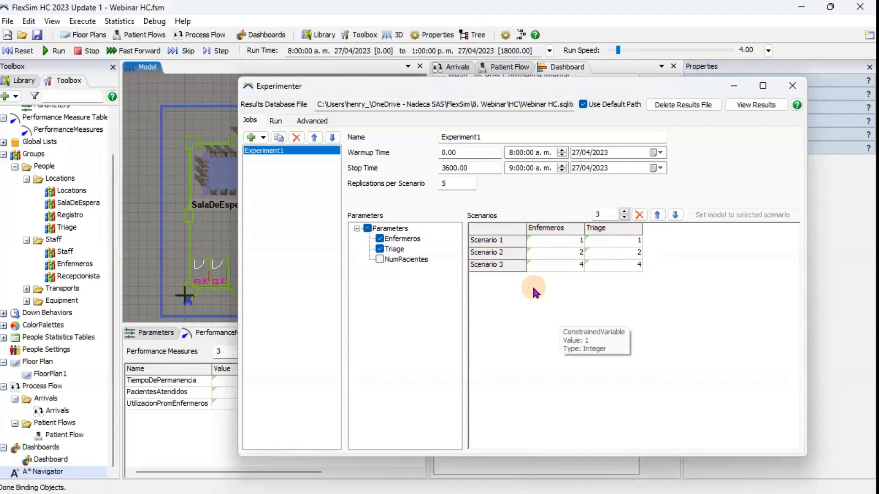
Set Experiment1 to 10 replications per scenario and extend its stop time.
click(457, 183)
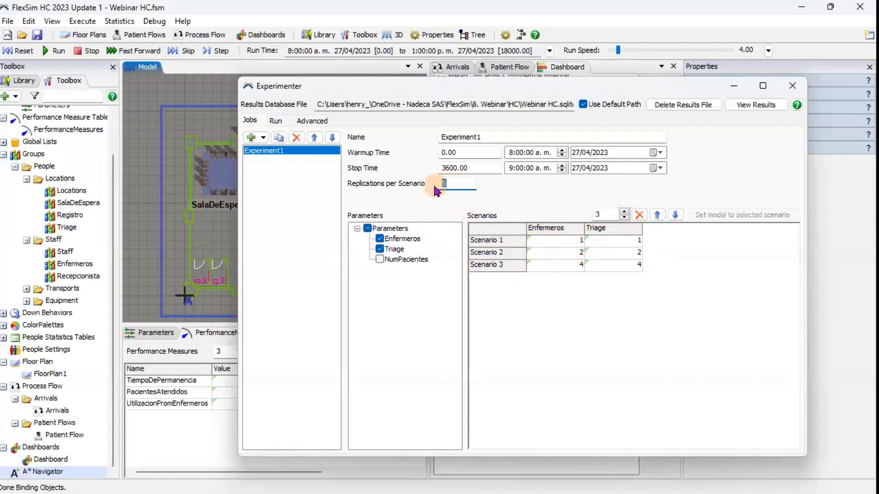
click(479, 200)
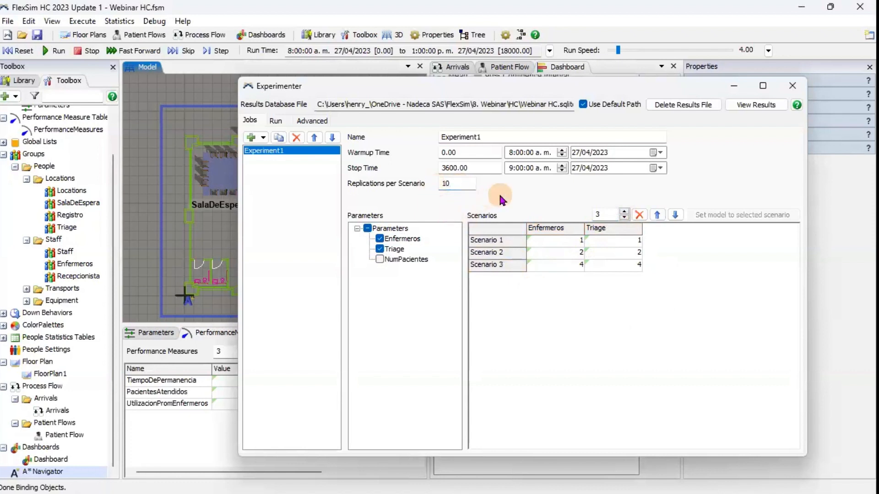
click(562, 165)
click(562, 166)
click(562, 165)
Run Experiment1 and view its TiempoDePermanencia results enlarged, with the mean confidence interval displayed.
click(276, 122)
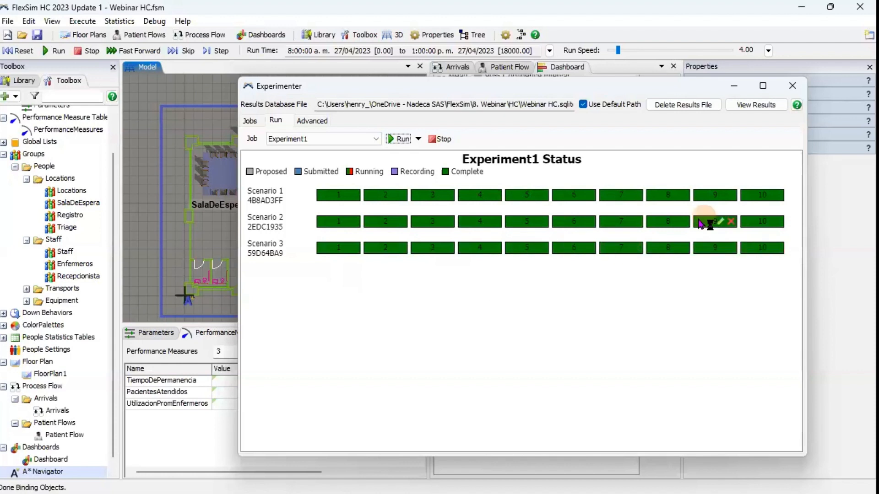
click(747, 105)
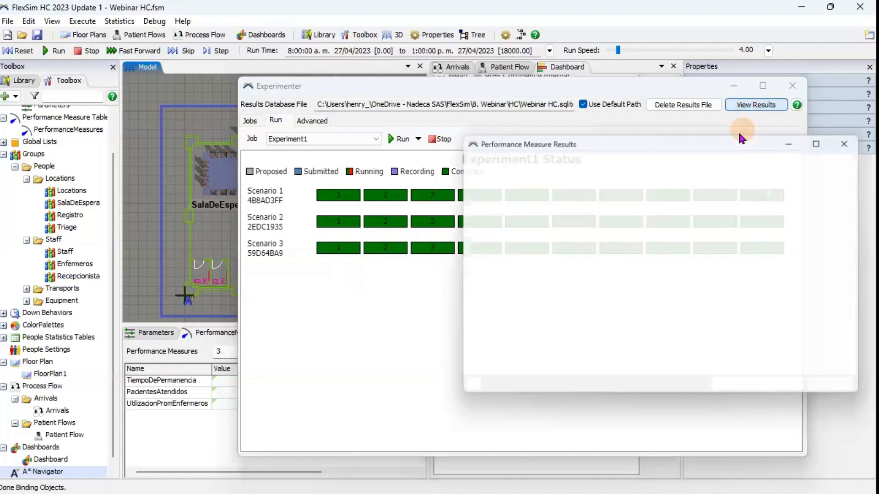
drag(718, 139, 625, 130)
click(725, 130)
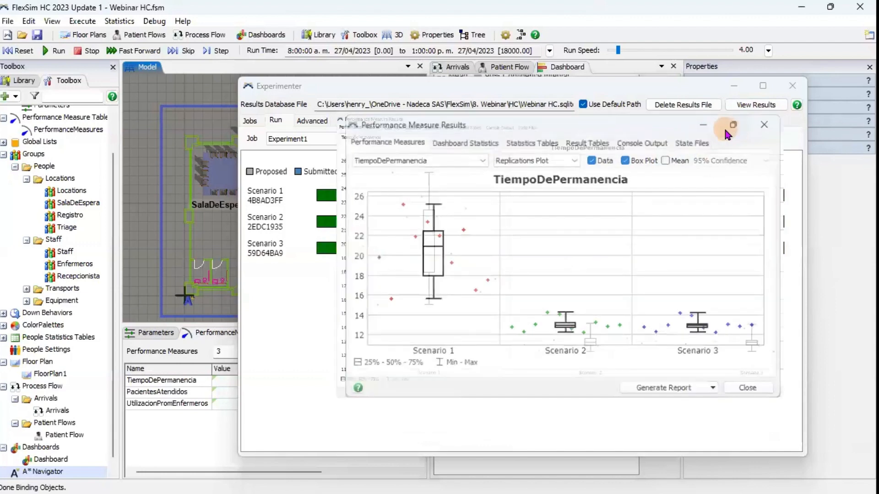
mouse_move(443, 403)
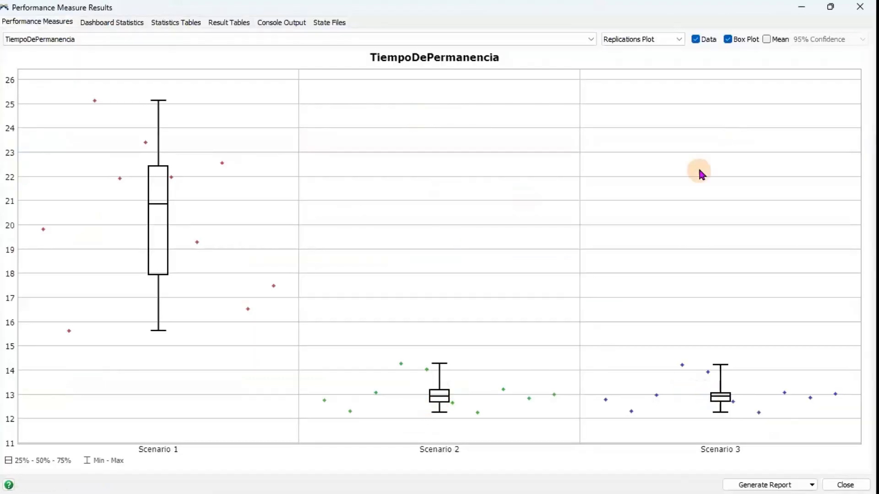
click(767, 40)
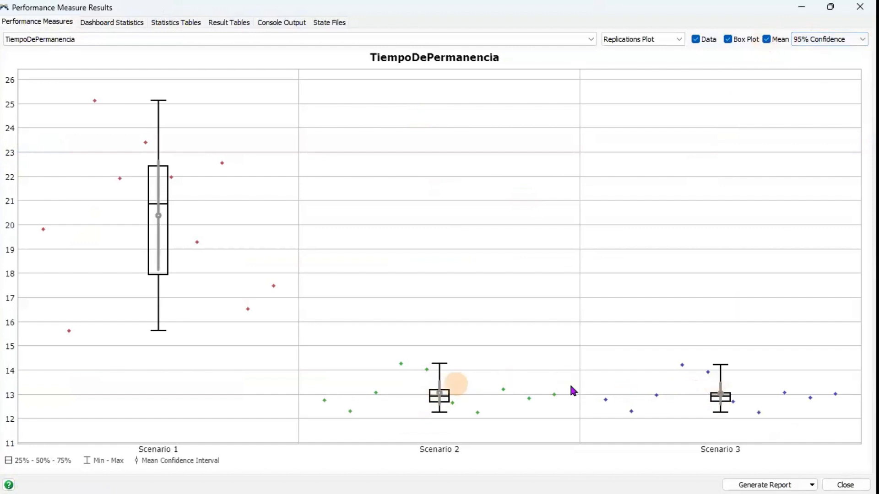
Compare the scenarios' PacientesAtendidos and UtilizacionPromEnfermeros replication plots, then close the results.
click(468, 40)
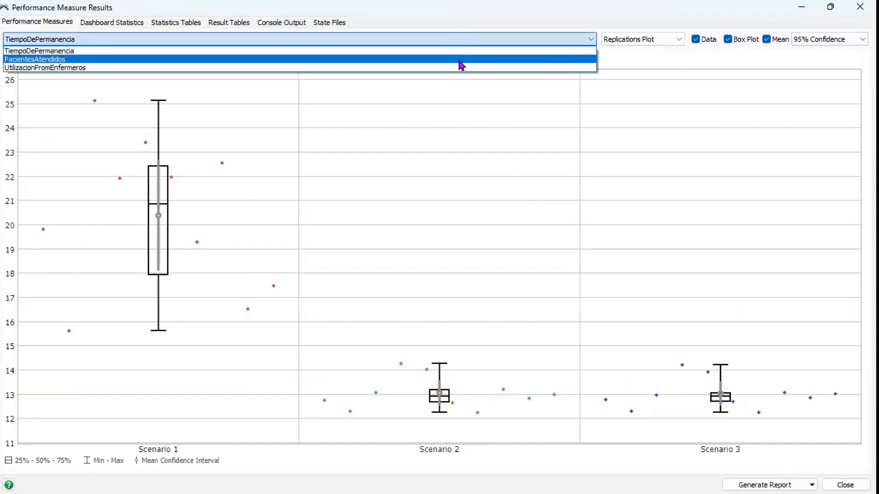
click(461, 60)
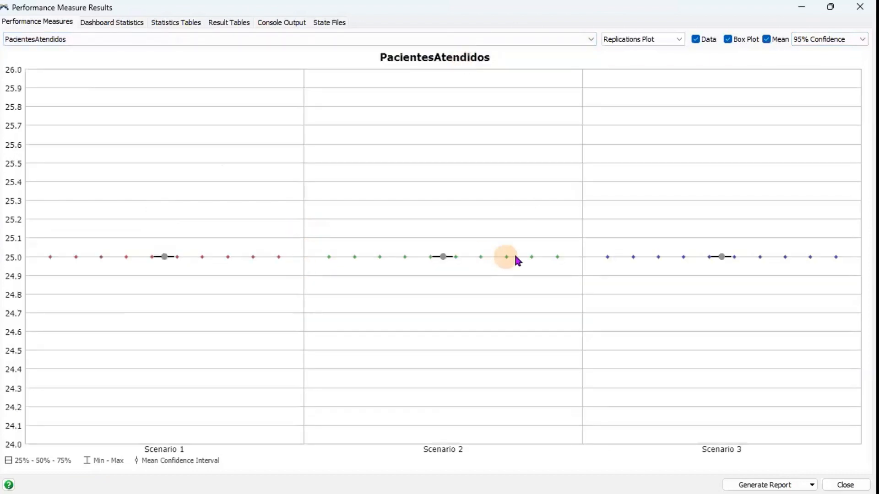
click(514, 39)
click(500, 67)
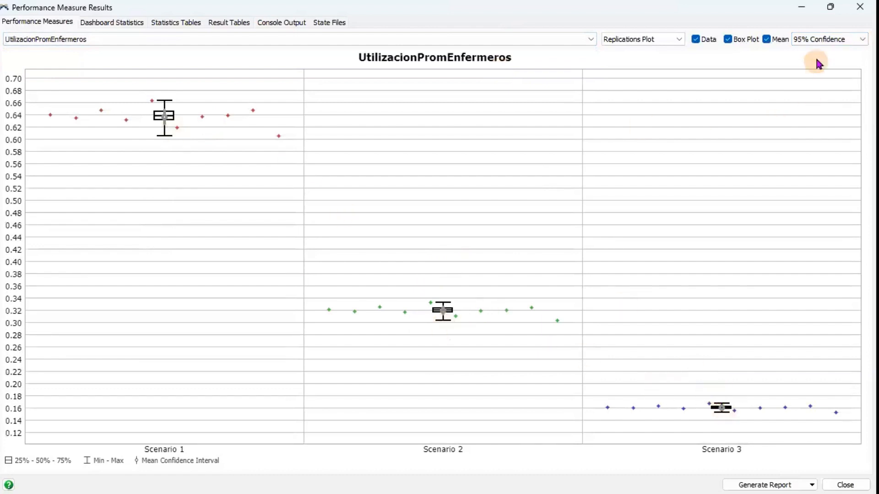
click(831, 6)
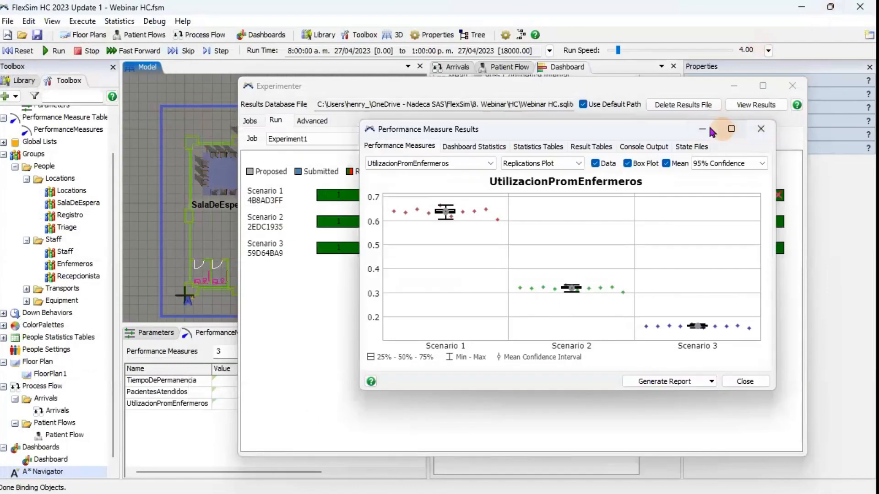
click(760, 130)
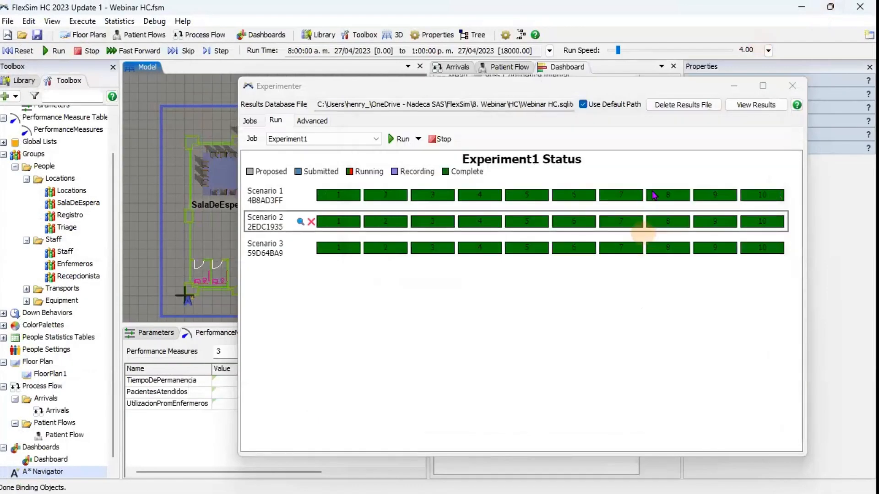
Delete the experiment's results file and minimize the Experimenter.
click(682, 105)
click(475, 304)
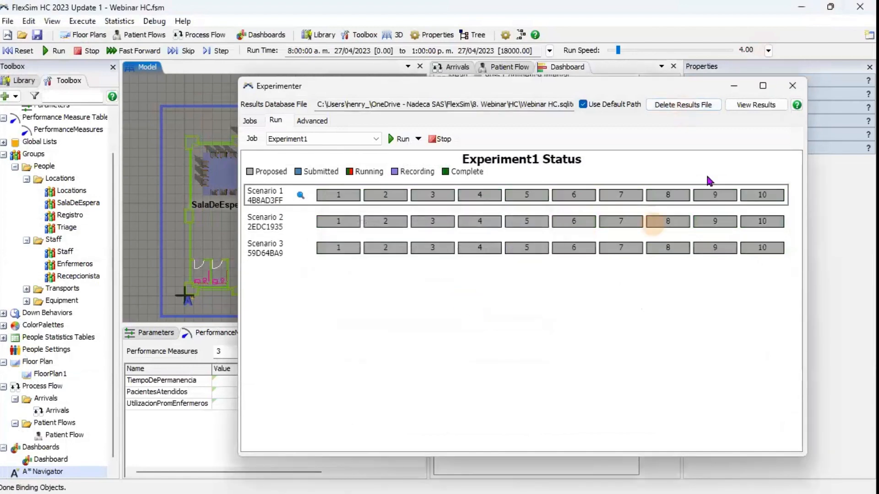
click(734, 86)
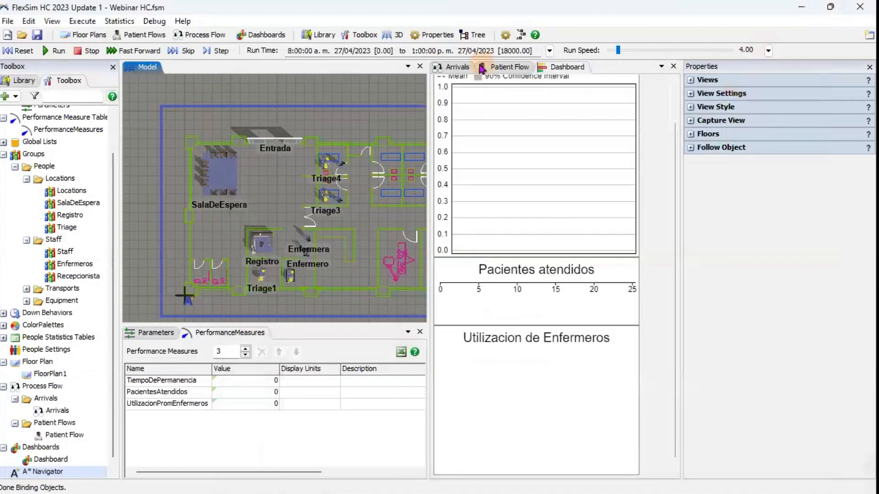
Open the arrivals table of the Source activity in the Arrivals process flow.
click(456, 70)
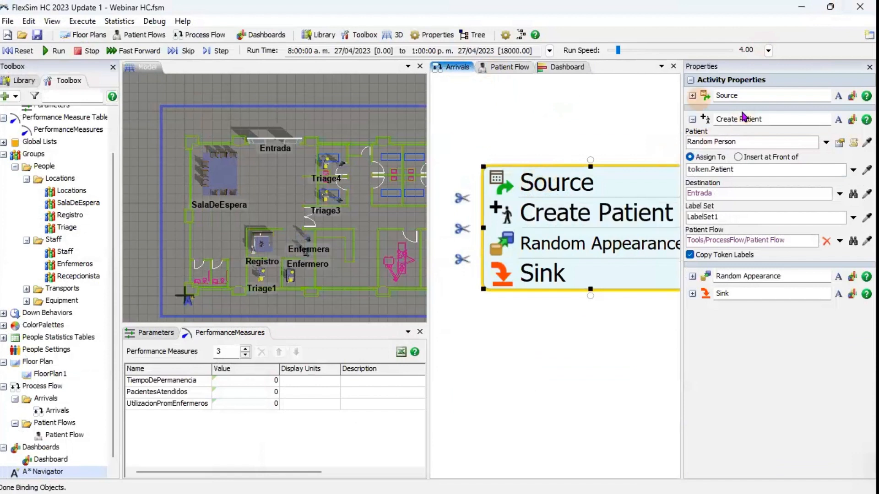
click(693, 97)
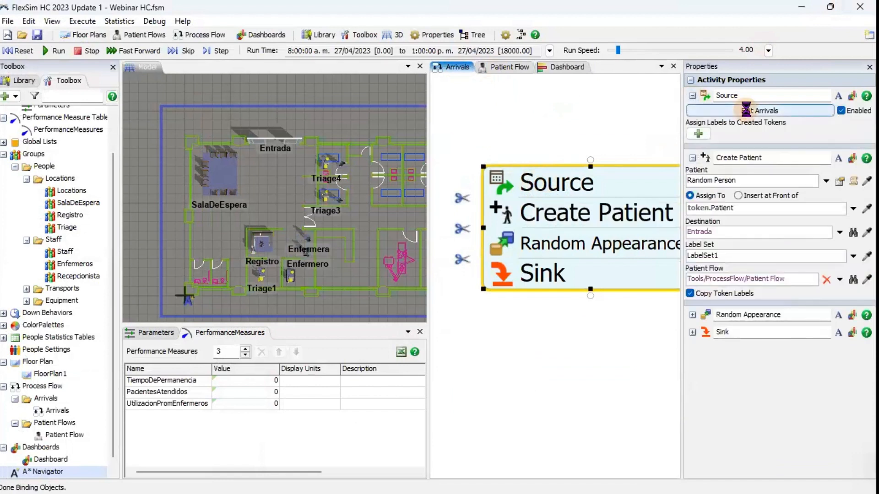
click(747, 111)
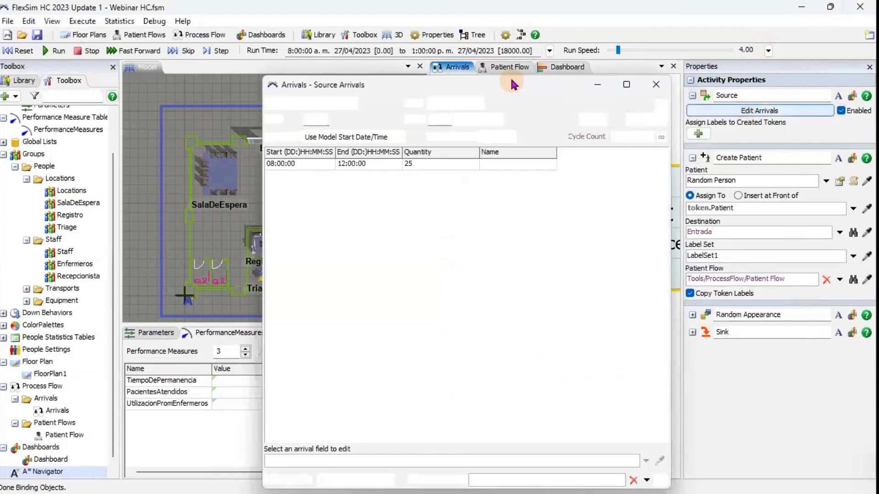
drag(508, 77, 547, 97)
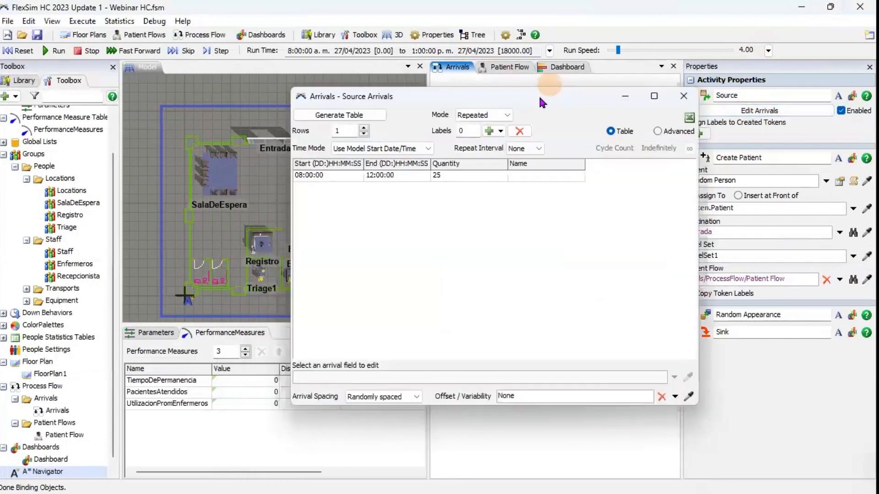
Link the arrival quantity to the NumPacientes parameter, close the arrivals table and reset the simulation.
click(470, 177)
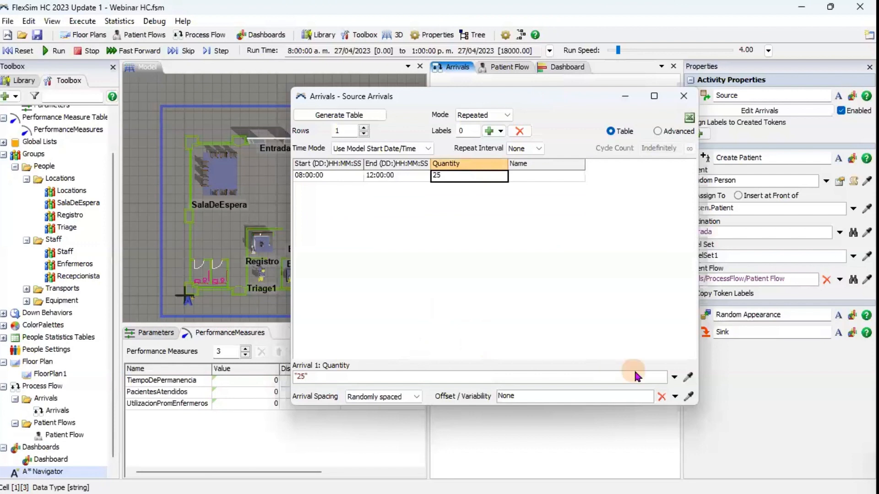
click(673, 379)
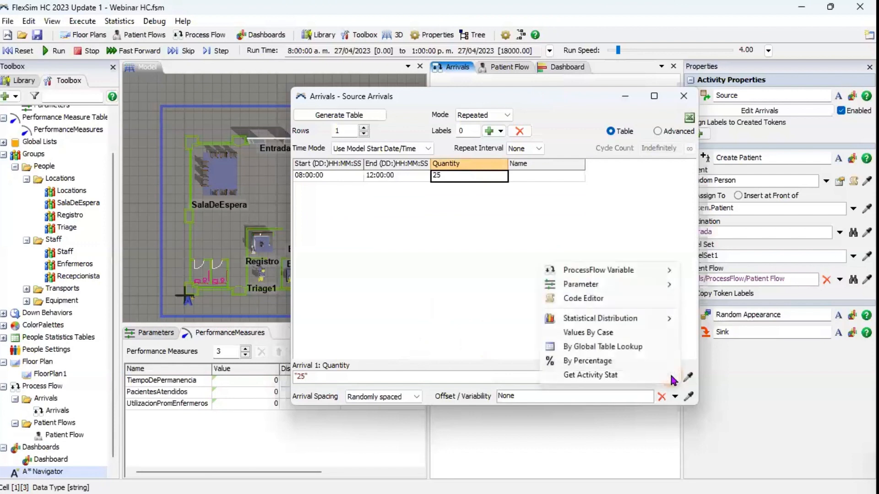
mouse_move(638, 284)
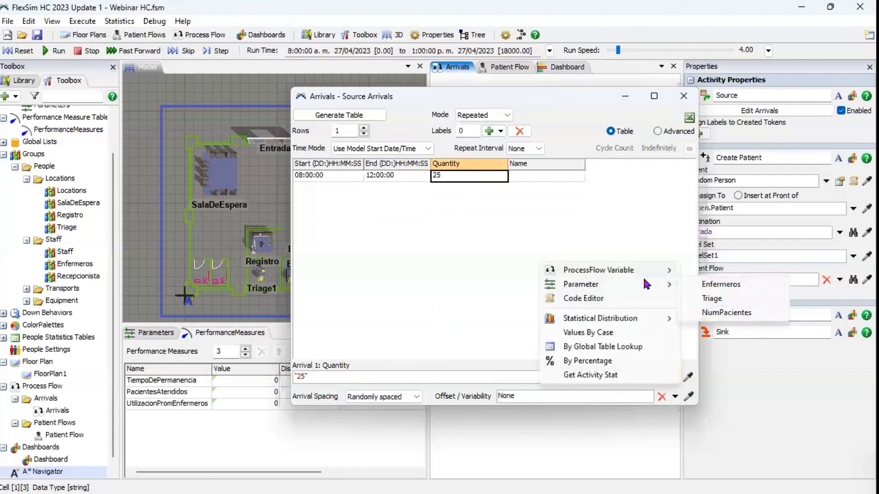
click(726, 313)
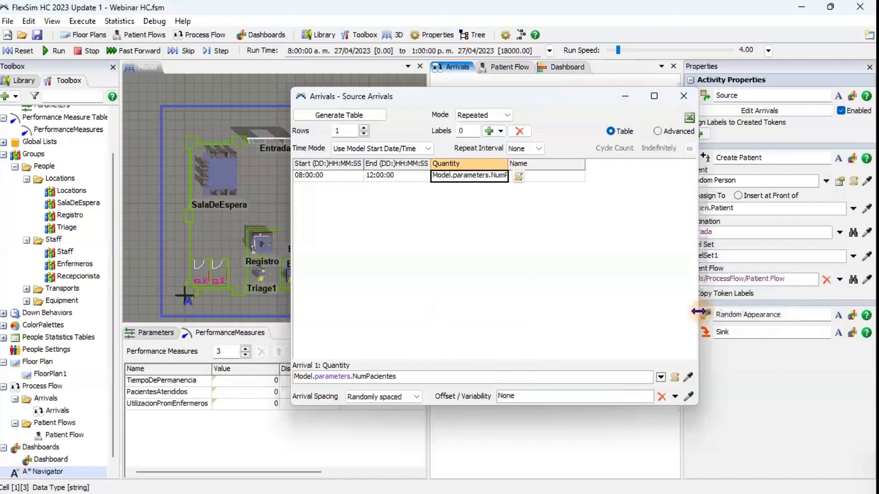
click(475, 275)
click(684, 96)
click(24, 51)
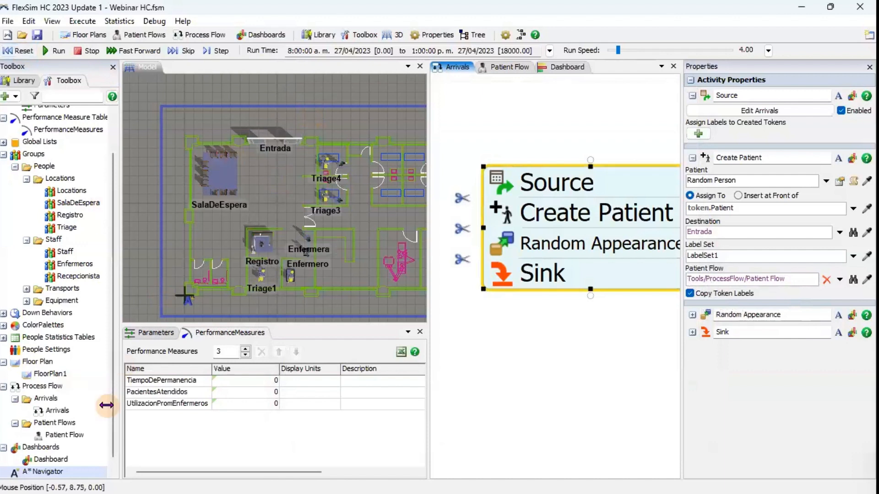
drag(113, 433, 113, 454)
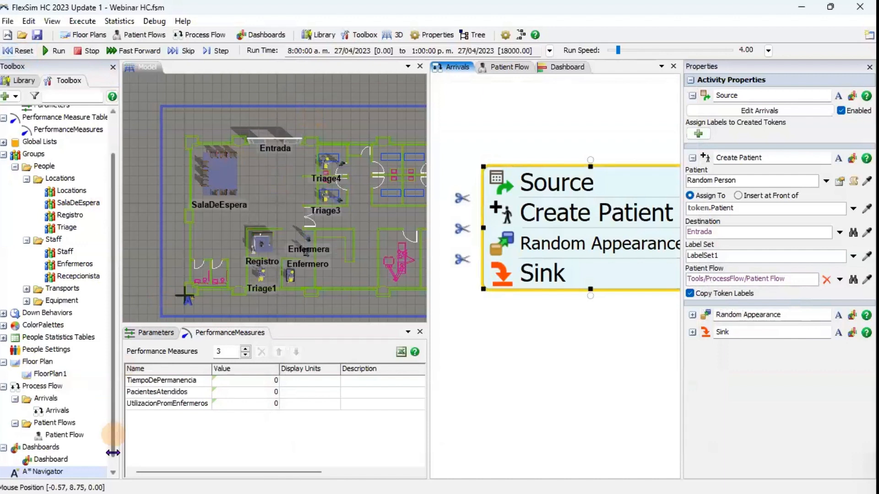
Open the Experimenter and include the NumPacientes parameter in the Experiment1 scenarios.
double_click(70, 466)
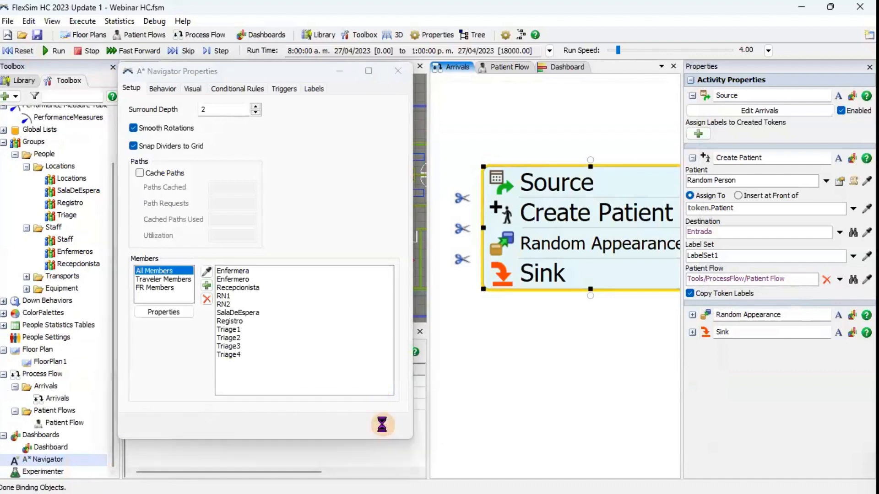
click(381, 425)
double_click(92, 471)
click(362, 138)
click(250, 120)
click(384, 260)
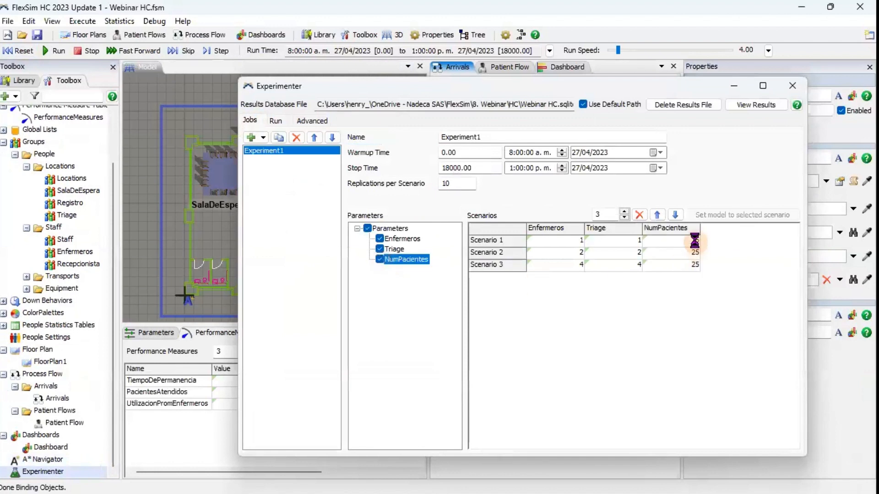
Set NumPacientes to 100 for Scenario 2 and 400 for Scenario 3.
click(675, 241)
click(682, 253)
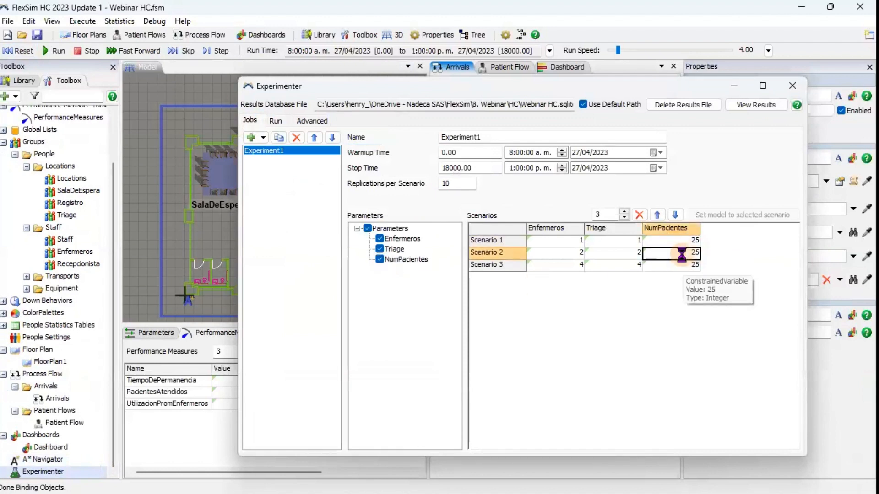
text(100)
click(685, 260)
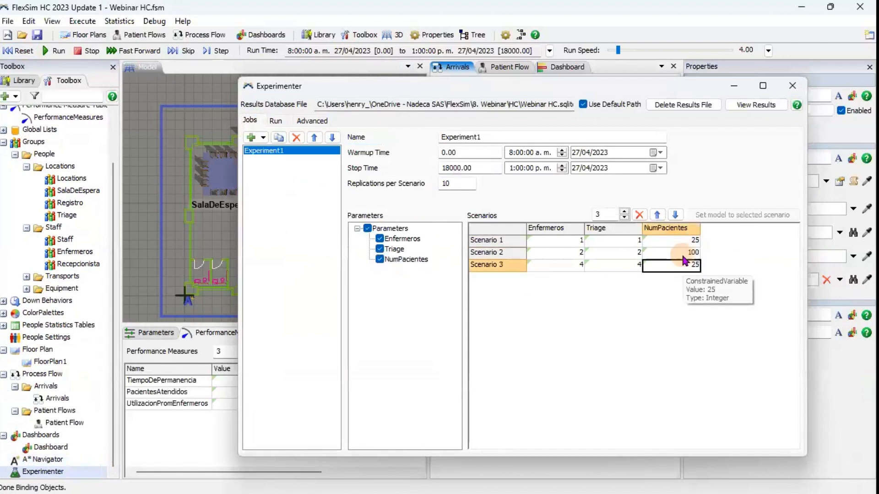
text(40)
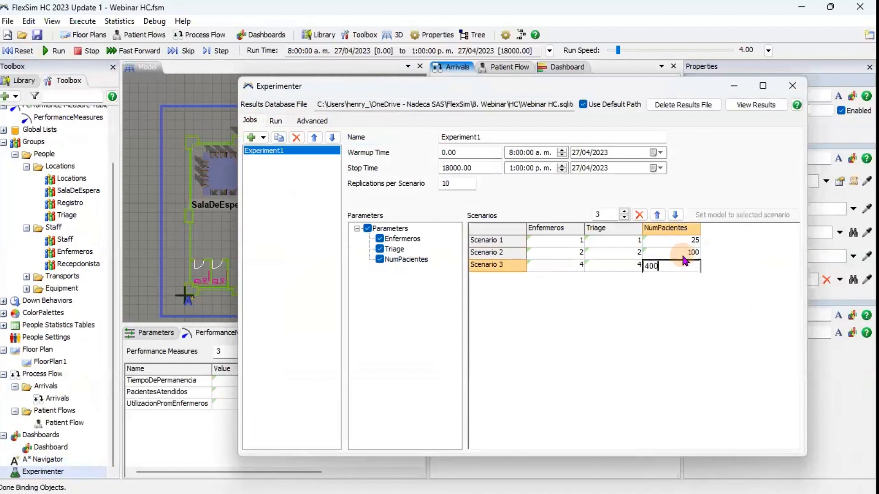
text(0)
click(682, 282)
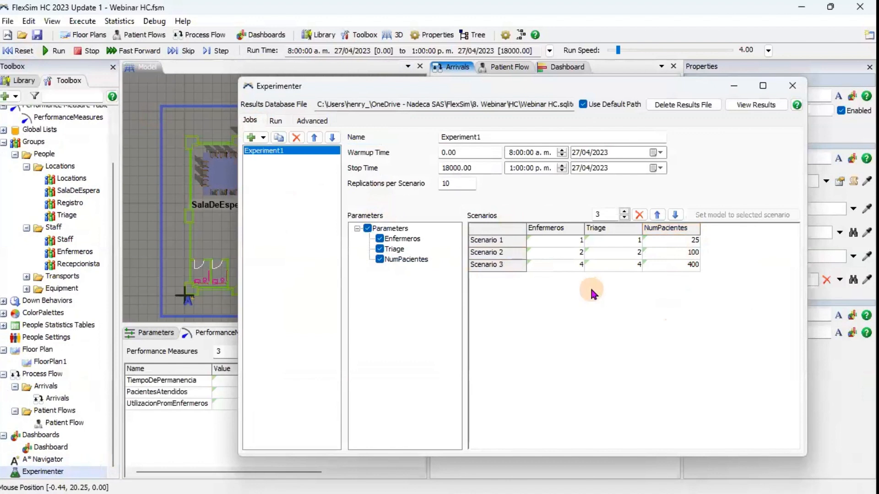
Reset the simulation and run all replications of Experiment1.
click(276, 121)
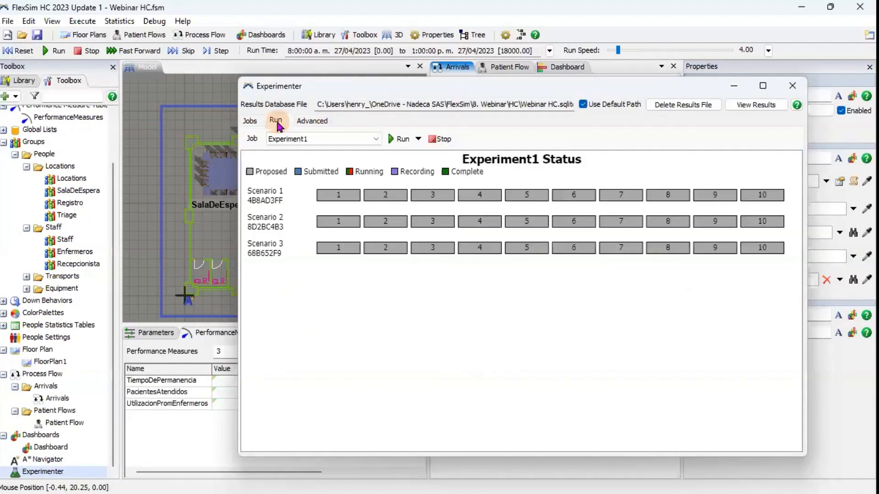
click(23, 51)
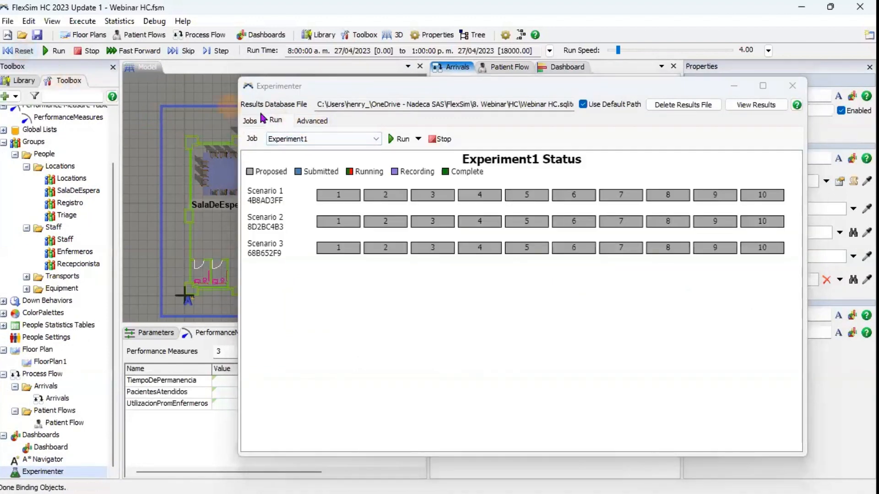
click(396, 139)
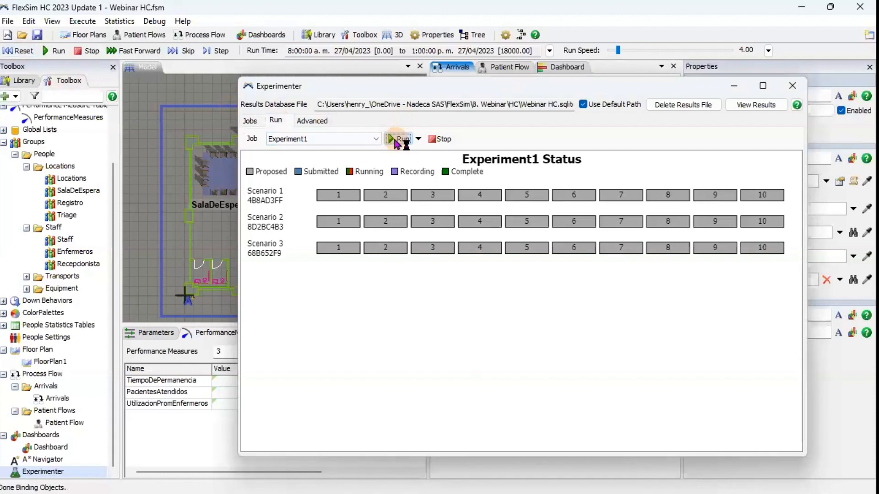
click(459, 296)
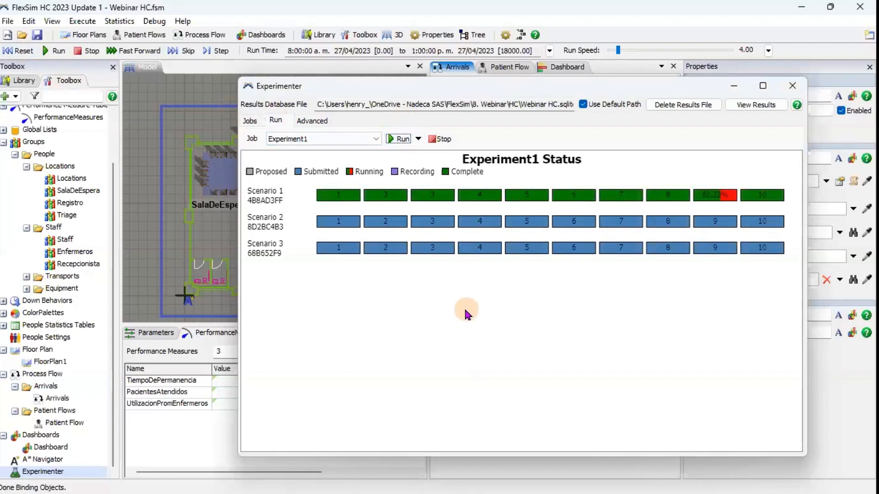
mouse_move(273, 229)
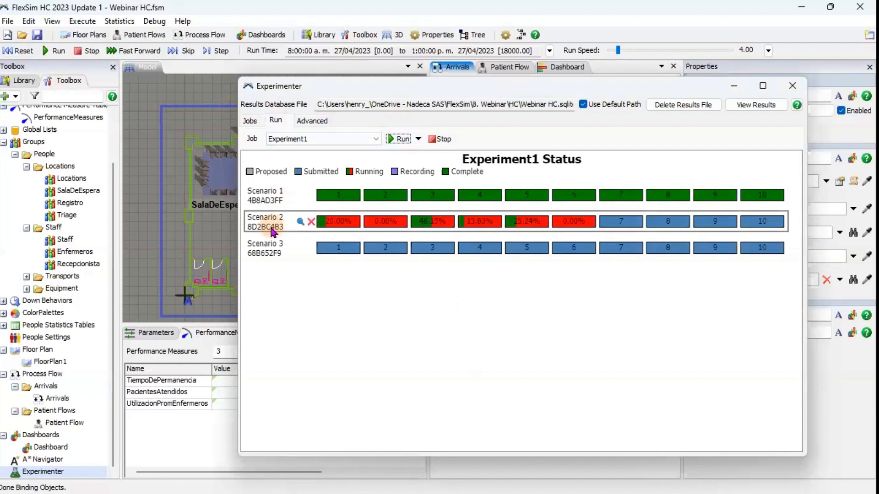
mouse_move(273, 252)
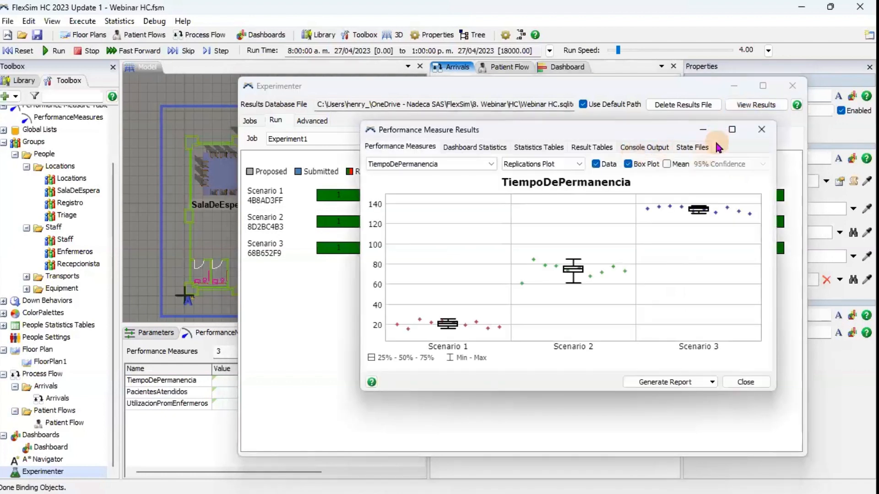
Examine the TiempoDePermanencia replications plot enlarged, with the mean and its 95% confidence interval shown.
click(732, 130)
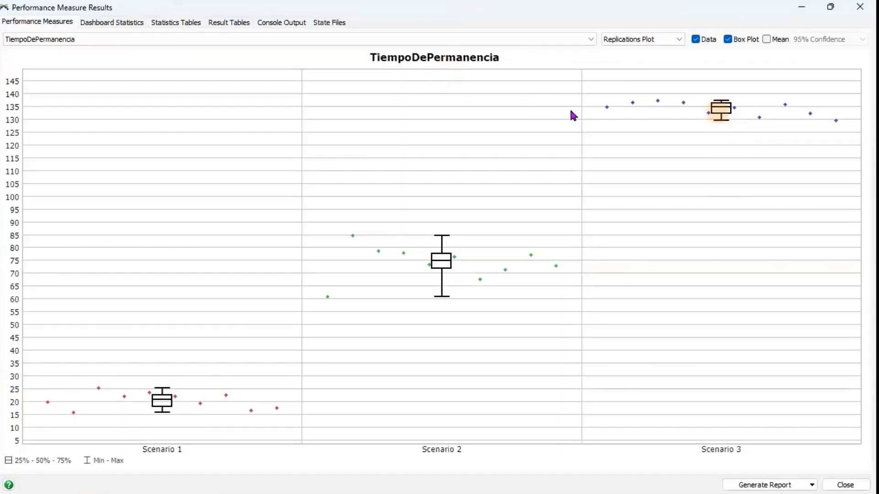
click(766, 39)
mouse_move(722, 111)
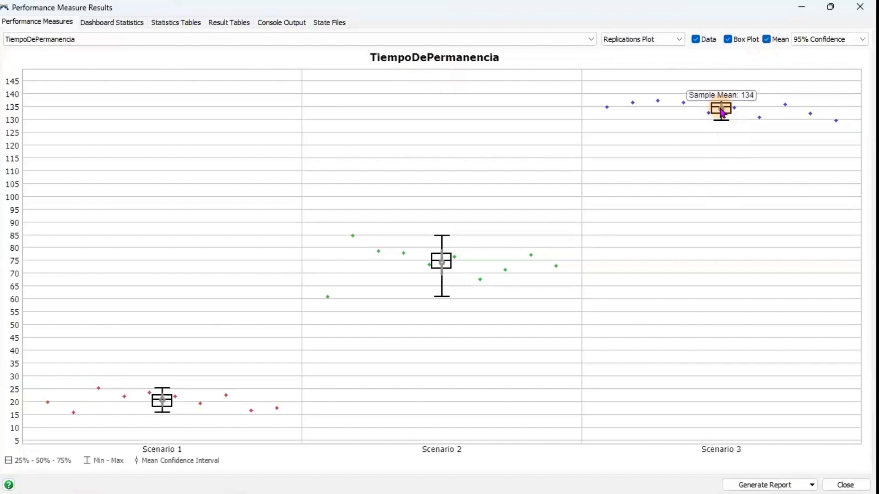
click(830, 7)
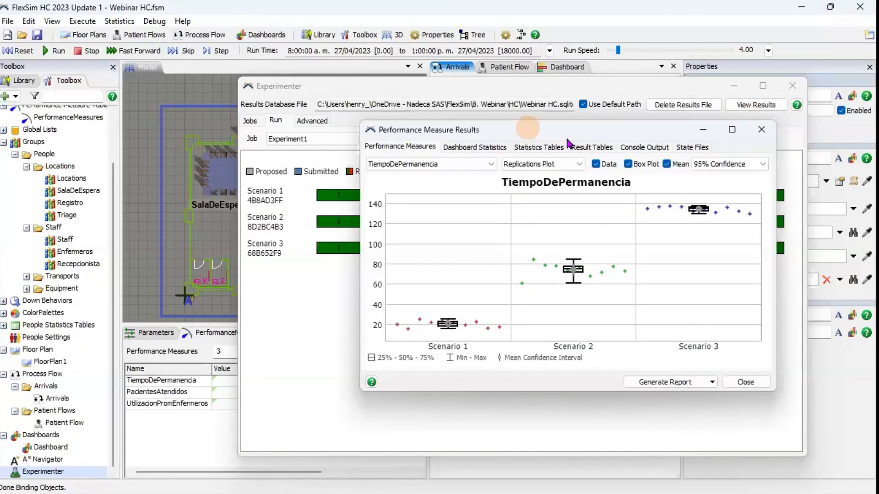
Compare the TiempoDePermanencia plot with the parameter values defined for each scenario in Experiment1.
drag(526, 130, 604, 121)
click(250, 121)
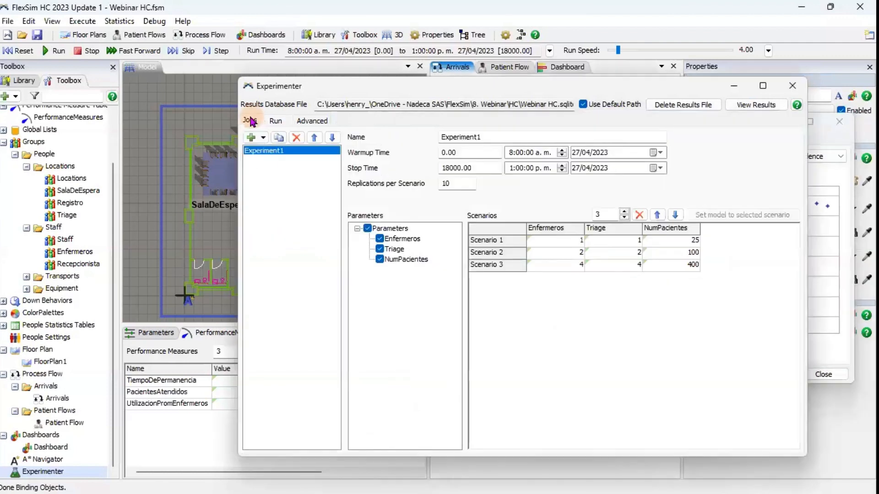
drag(411, 86, 355, 86)
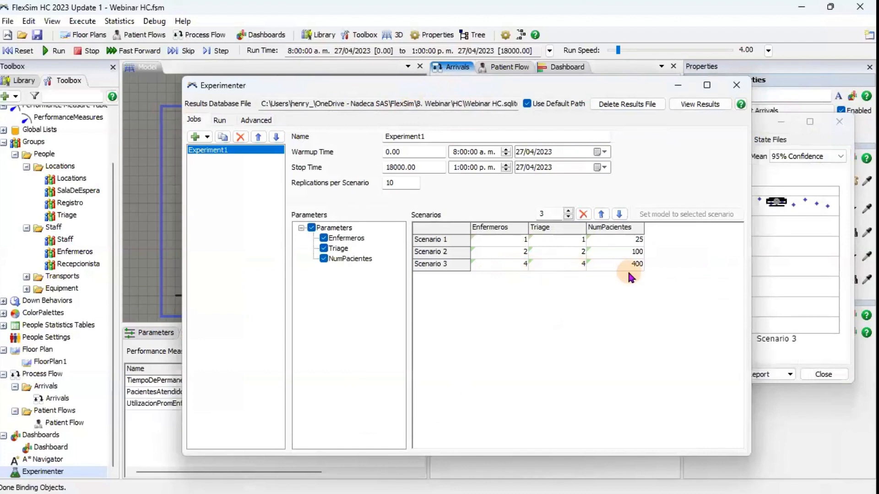
click(776, 199)
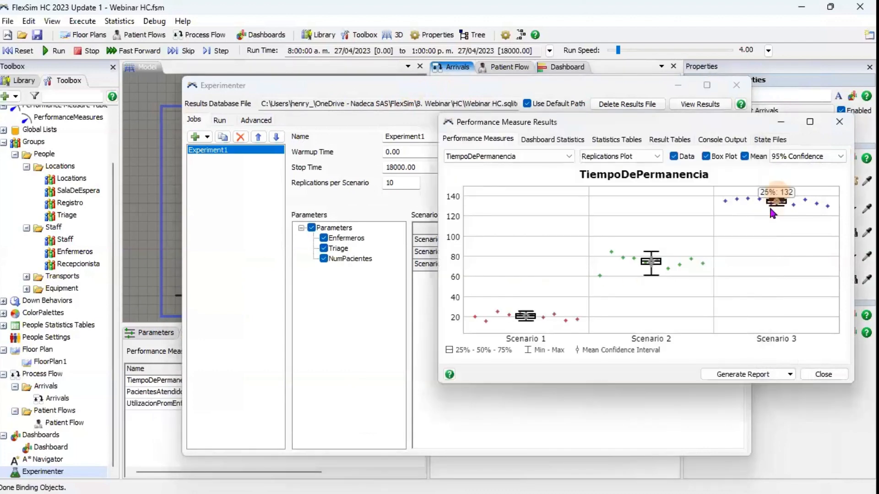
click(809, 122)
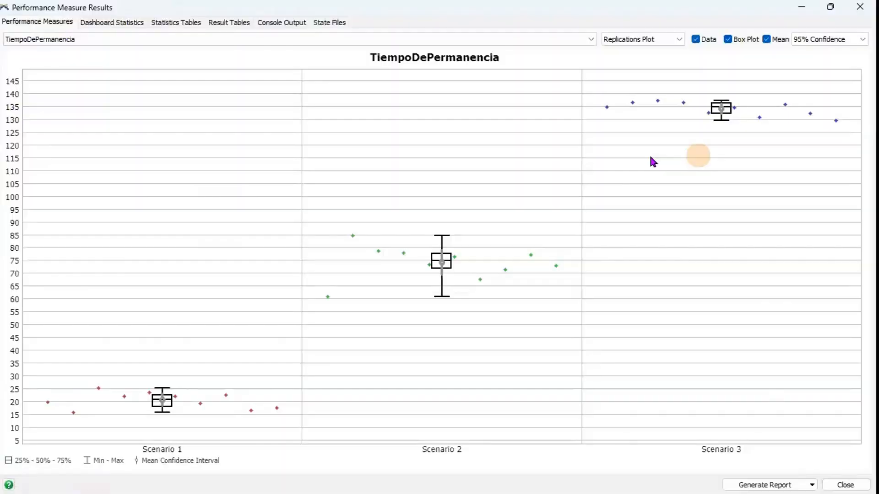
Review the Staytime dashboard statistic for Scenarios 1, 2 and 3.
click(102, 27)
mouse_move(415, 131)
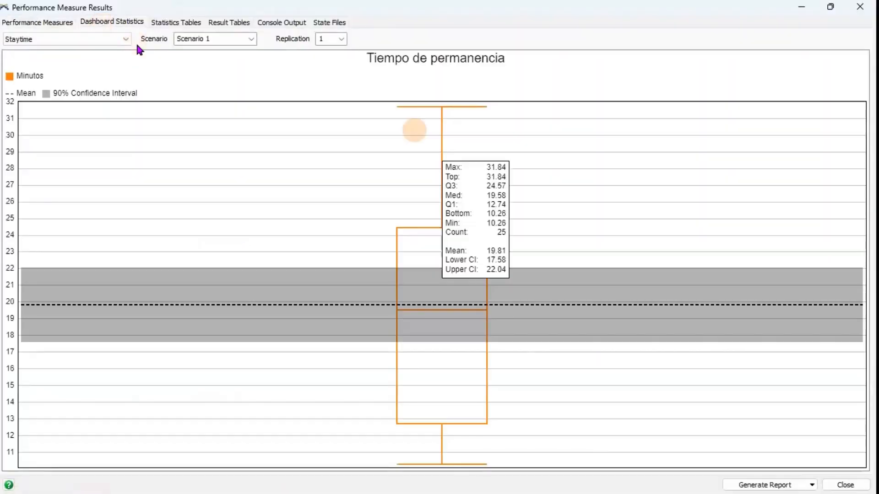
click(249, 42)
click(236, 59)
click(250, 38)
click(238, 61)
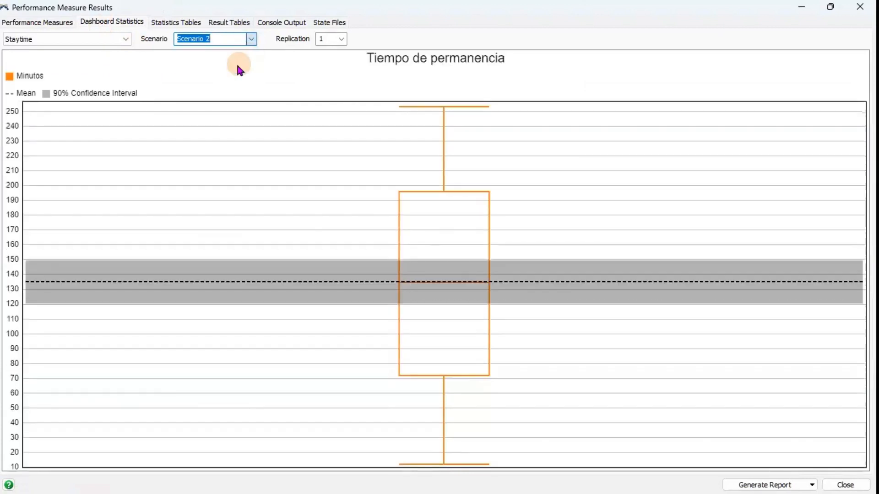
Compare the Model Throughput dashboard statistic across Scenarios 3, 2 and 1.
click(124, 39)
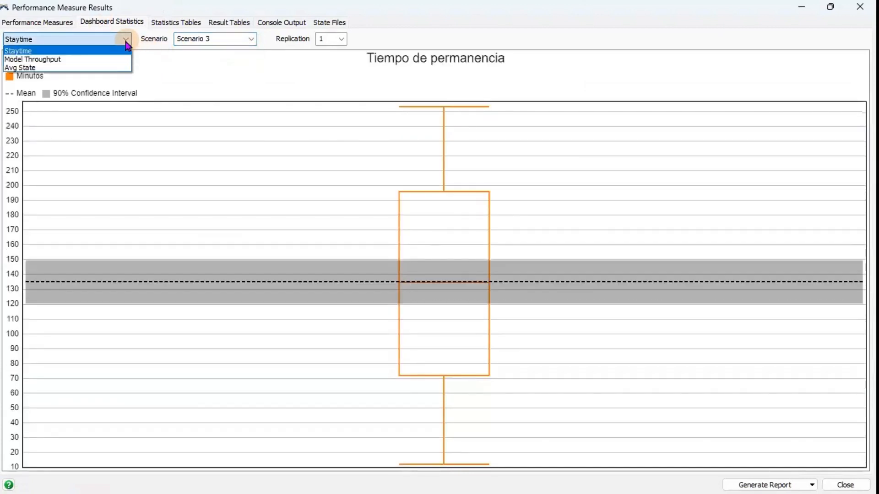
click(112, 59)
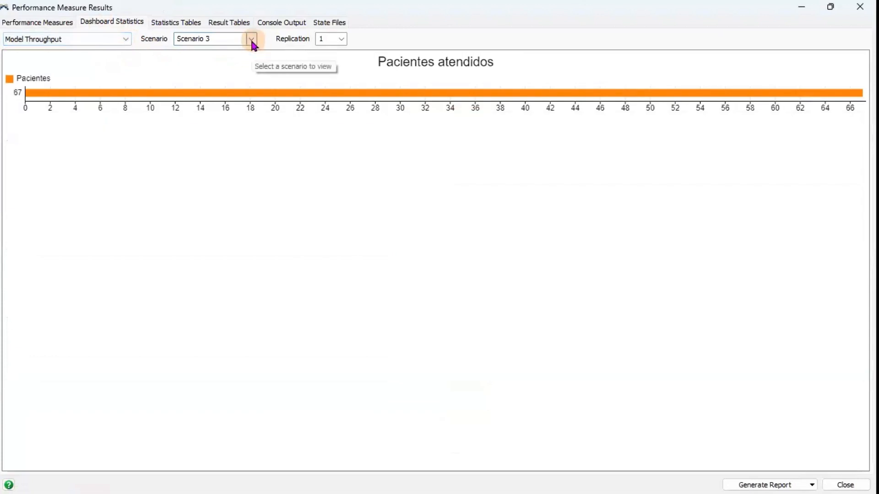
click(251, 39)
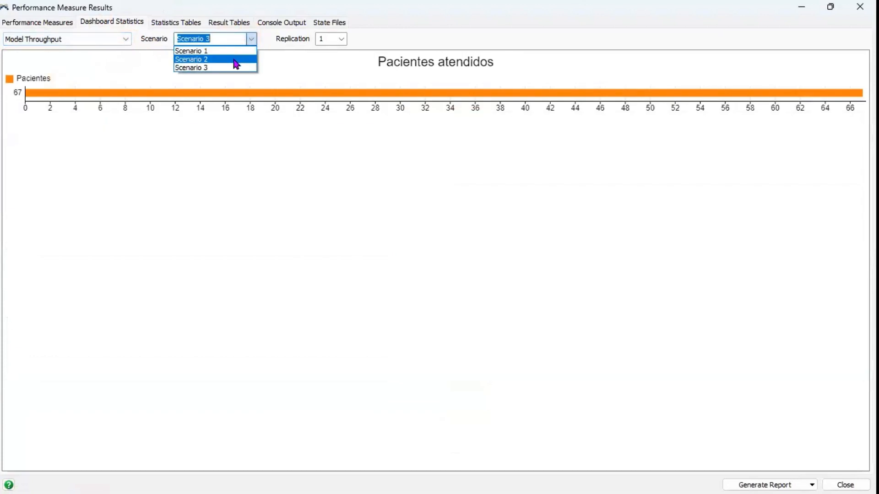
click(234, 59)
click(249, 38)
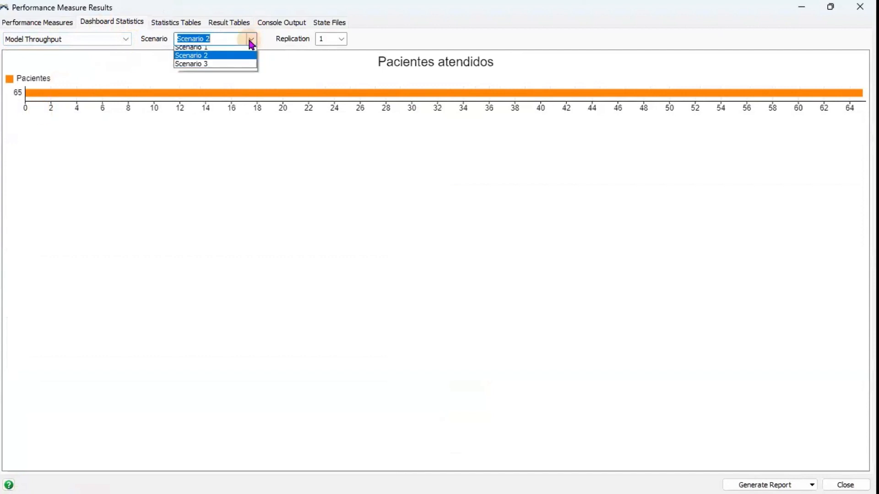
click(250, 47)
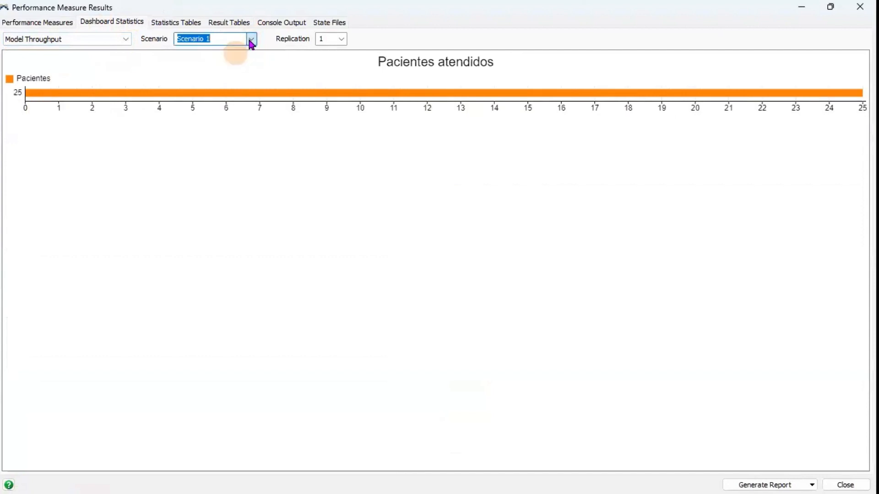
Compare nurse utilization in the Avg State dashboard statistic across Scenarios 1, 2 and 3.
click(126, 40)
click(105, 65)
click(361, 146)
click(396, 79)
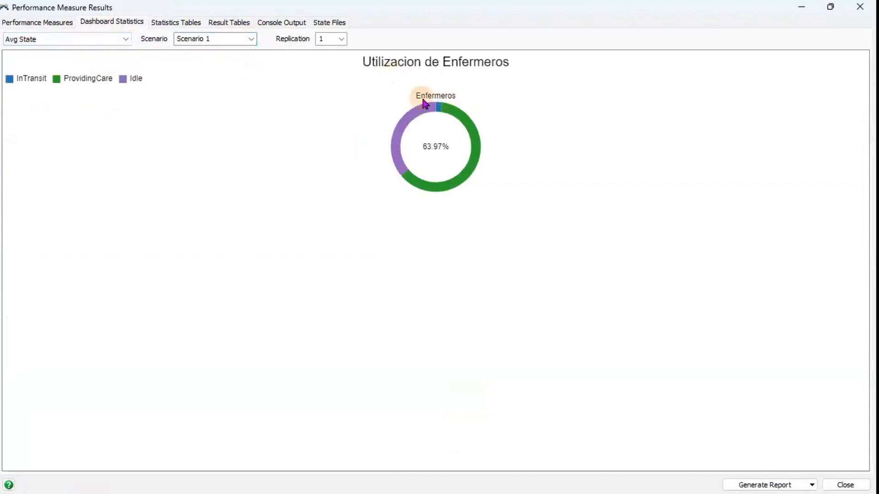
click(250, 40)
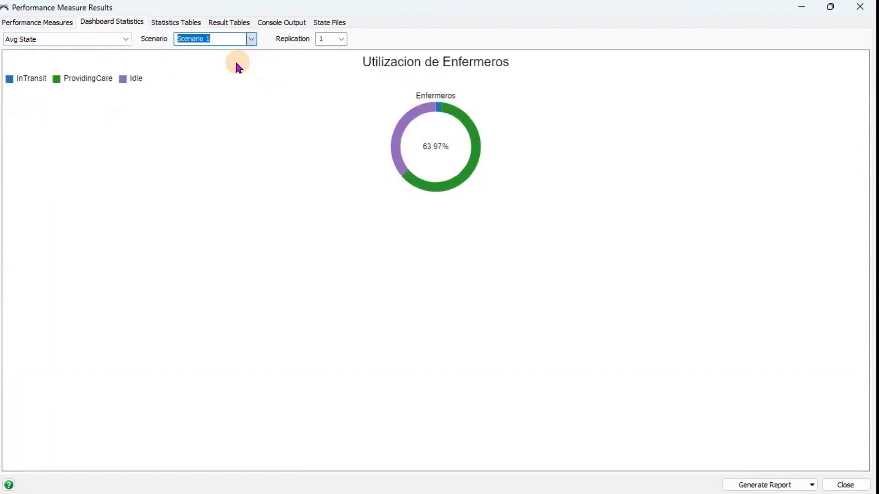
click(237, 60)
click(253, 40)
click(239, 68)
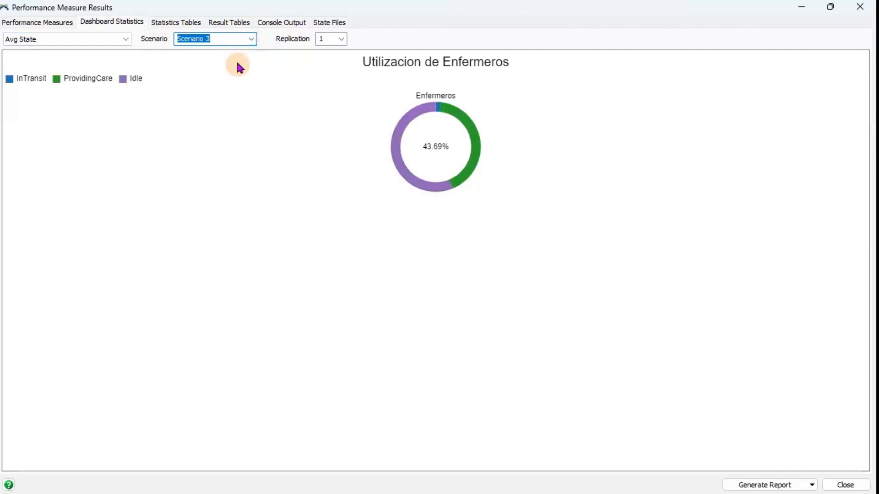
click(252, 38)
click(230, 59)
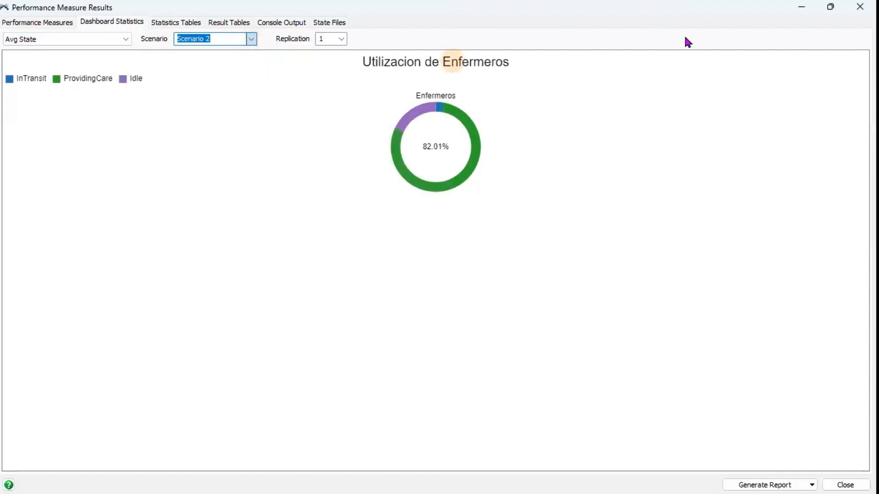
Restore the results window's size, then close the experiment results and the Experimenter.
click(830, 7)
drag(686, 121, 581, 98)
click(715, 351)
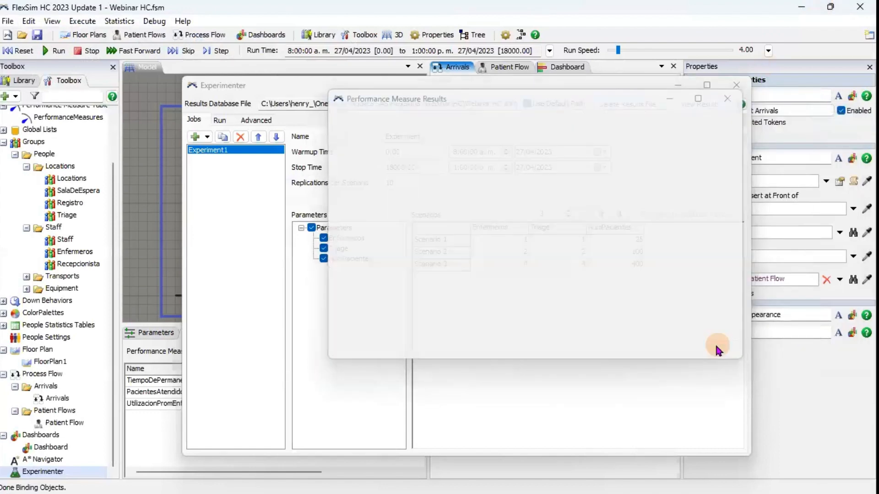
click(736, 85)
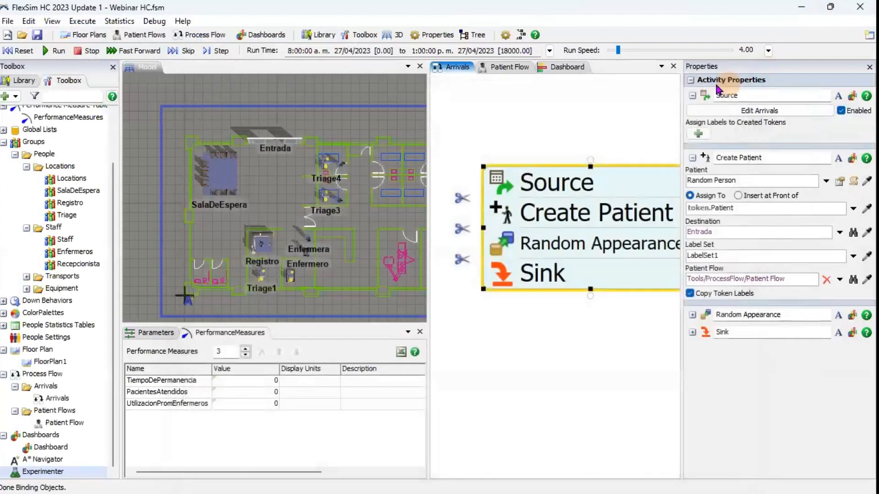
Switch to the FlexSim HC 2021 model Modelo 2.fsm and run its simulation from the start.
click(333, 99)
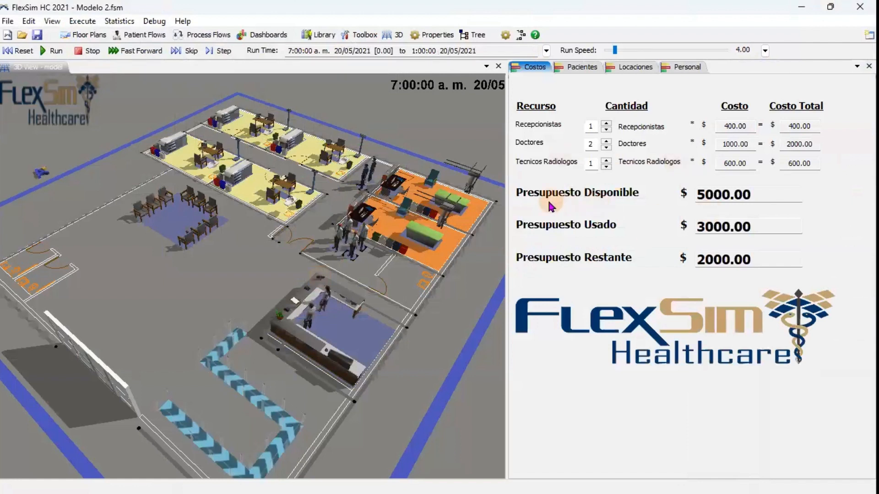
click(14, 51)
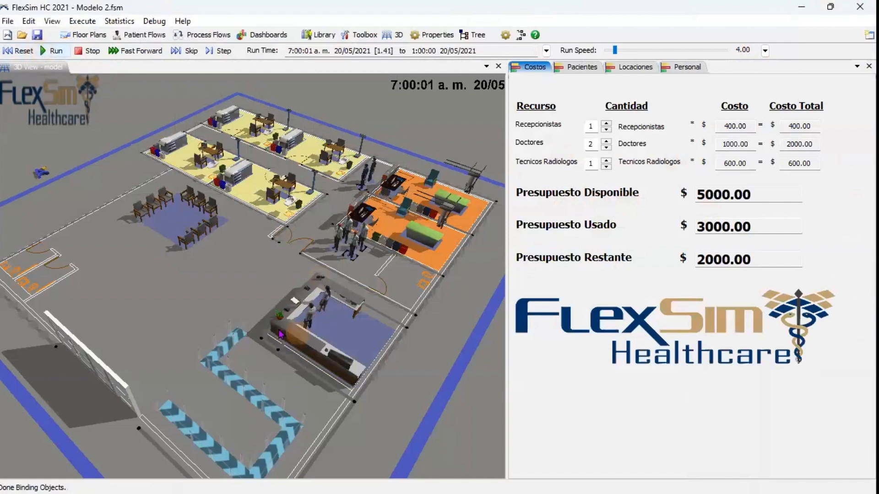
click(438, 198)
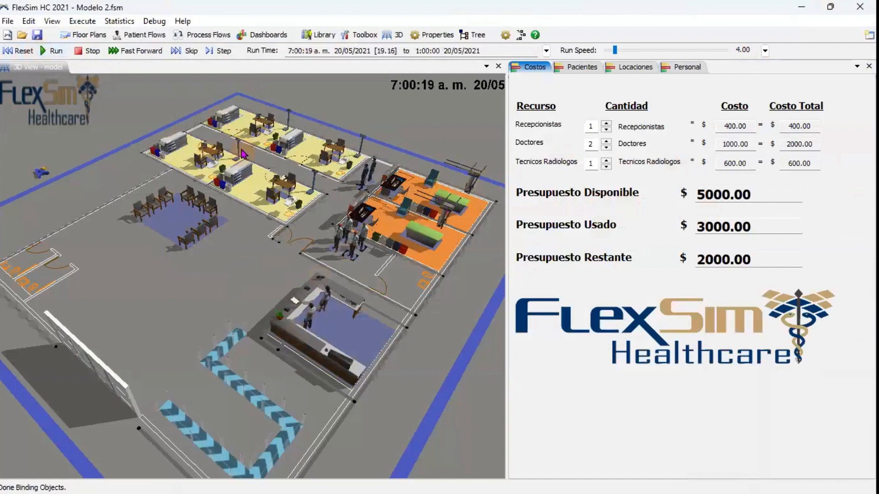
Raise the run speed of the Modelo 2 simulation to about 4979.
scroll(238, 173, up, 10)
scroll(238, 173, down, 10)
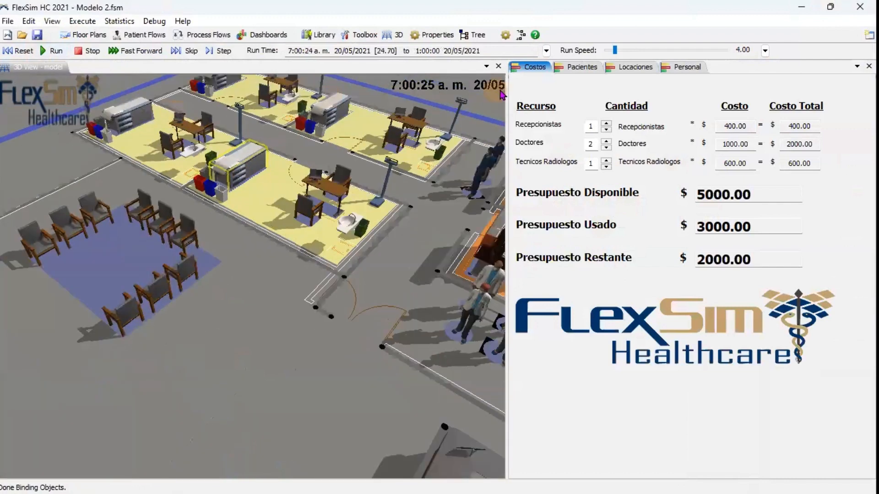
drag(628, 53, 659, 51)
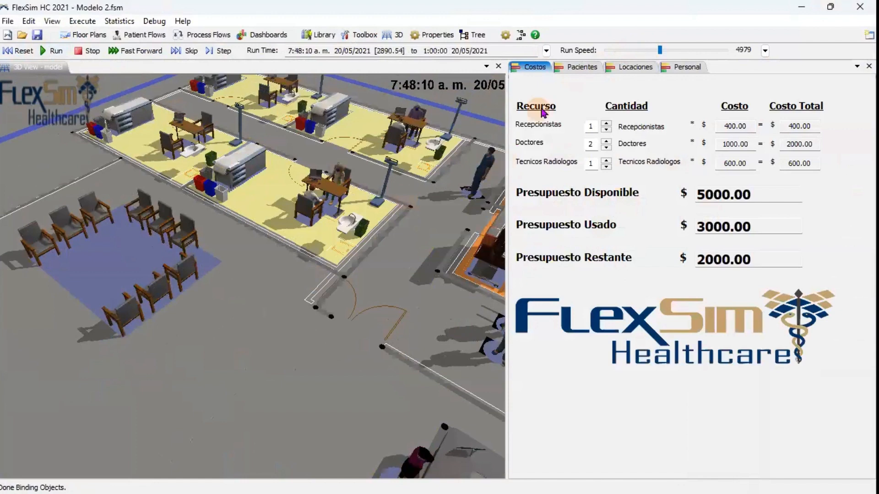
Review the Pacientes dashboard's state, milestone and census charts, and open the Locaciones dashboard's waiting statistics.
click(575, 69)
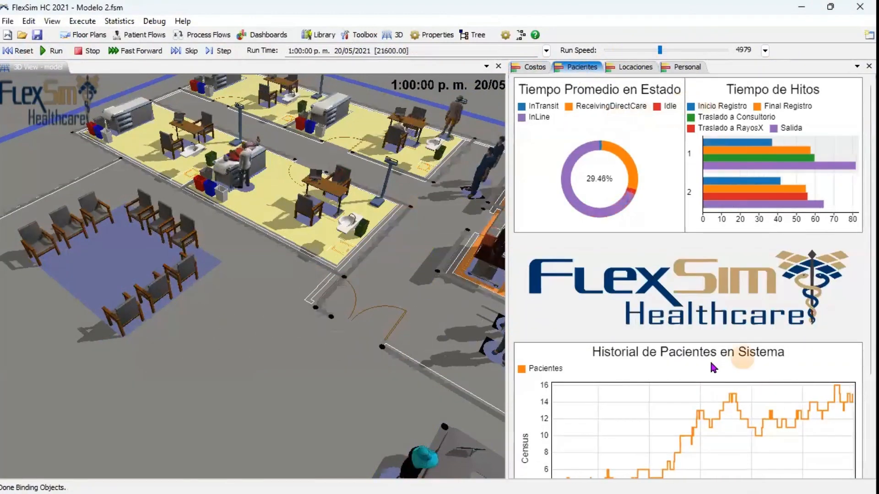
scroll(865, 403, down, 2)
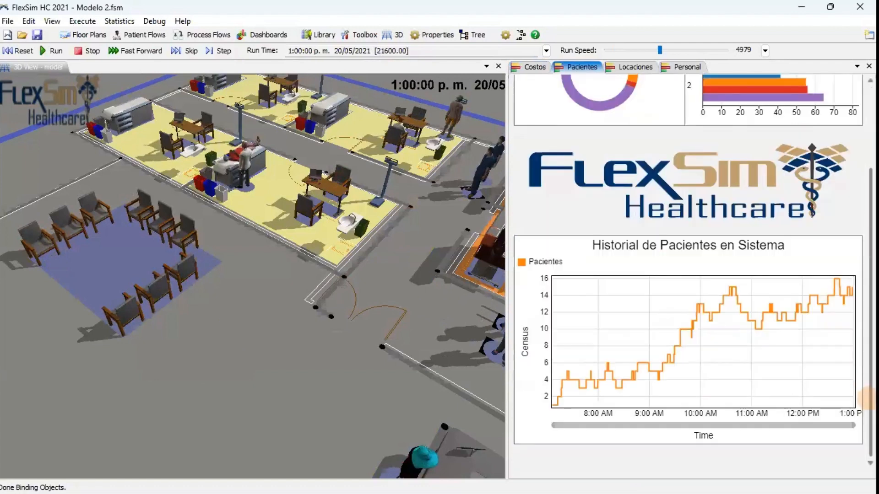
scroll(865, 398, up, 2)
click(635, 68)
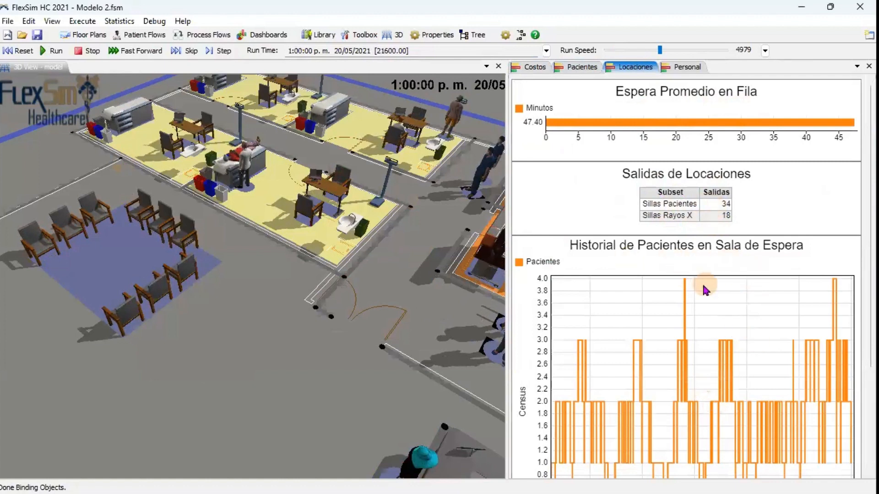
Examine the hourly staff occupancy chart in the Personal dashboard, checking the box plot values for the doctors.
click(684, 67)
mouse_move(732, 148)
scroll(863, 380, down, 3)
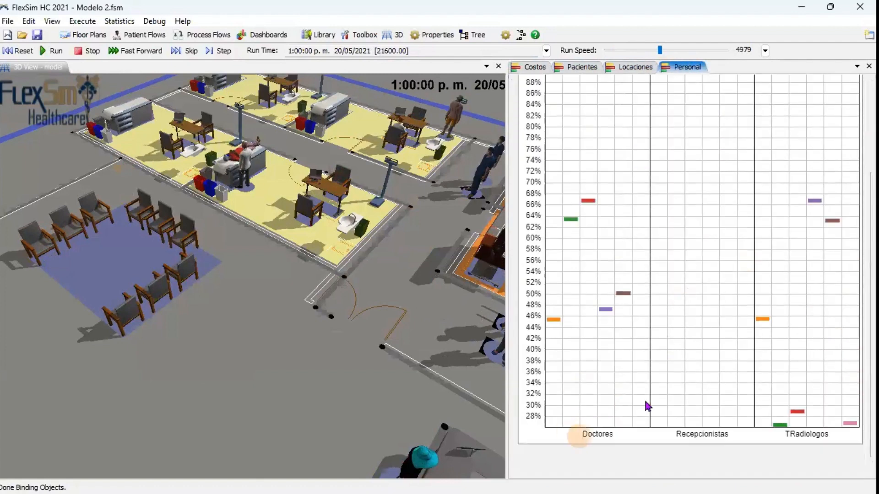
scroll(865, 392, up, 1)
scroll(866, 392, up, 3)
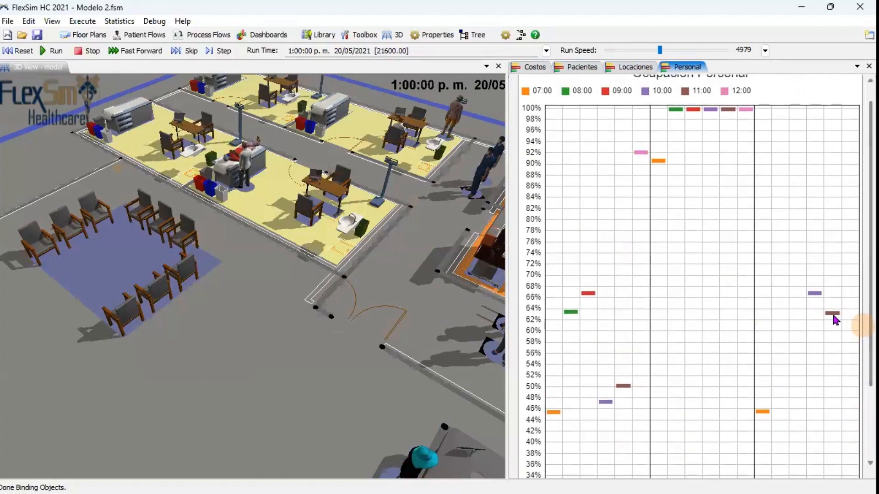
mouse_move(553, 415)
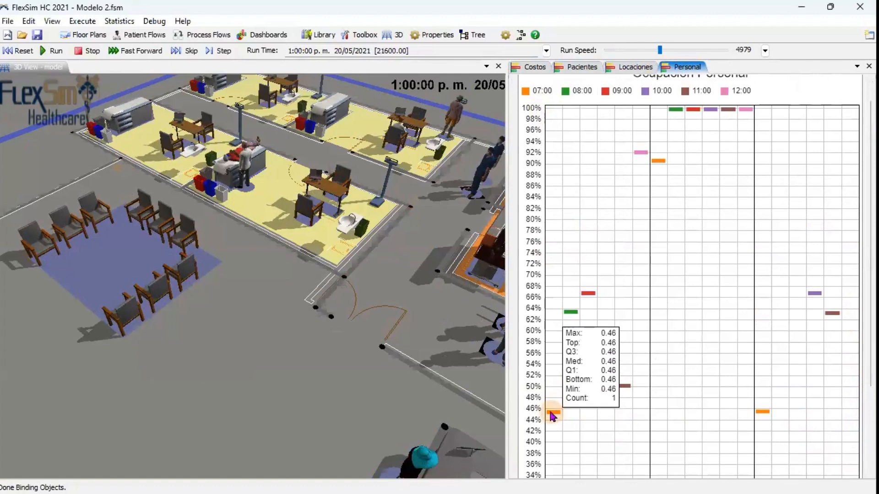
mouse_move(570, 315)
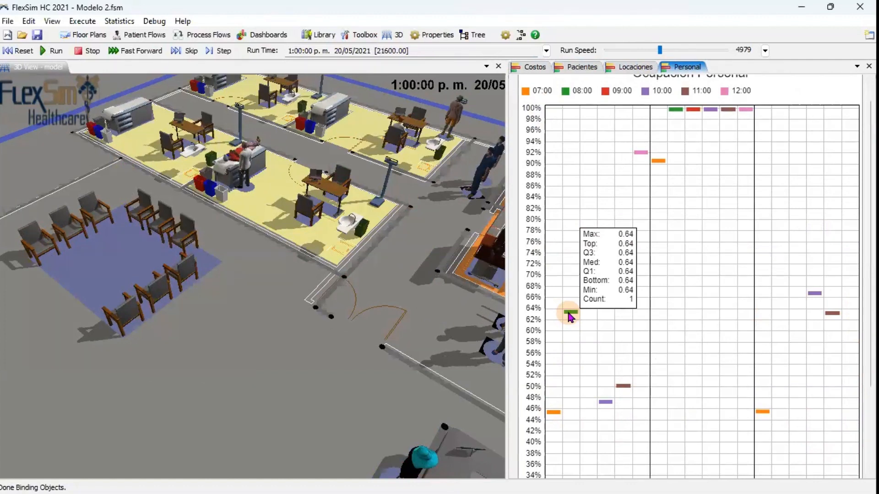
mouse_move(593, 296)
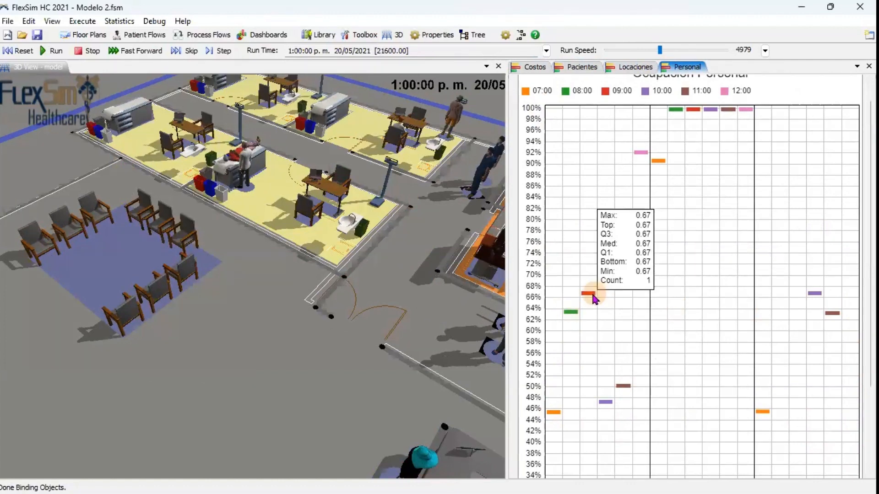
mouse_move(640, 155)
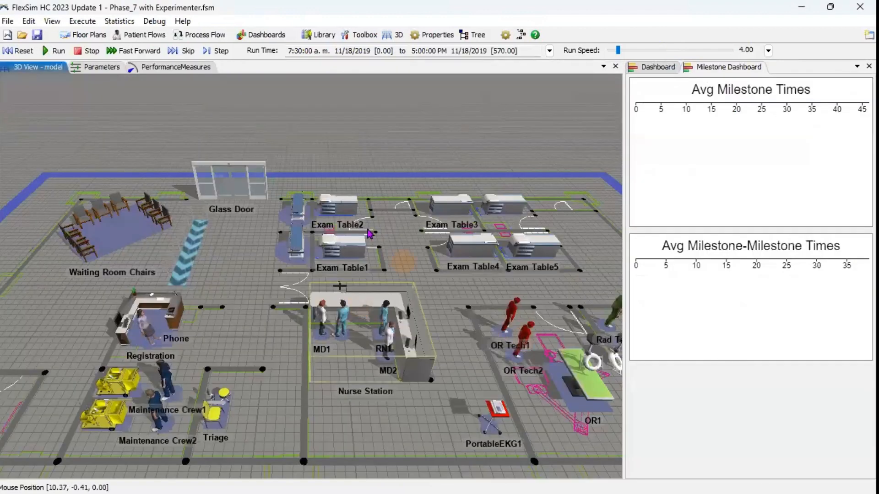
Switch to the FlexSim HC 2023 model Phase_7 with Experimenter.fsm and run it at a speed of about 7480.
click(51, 50)
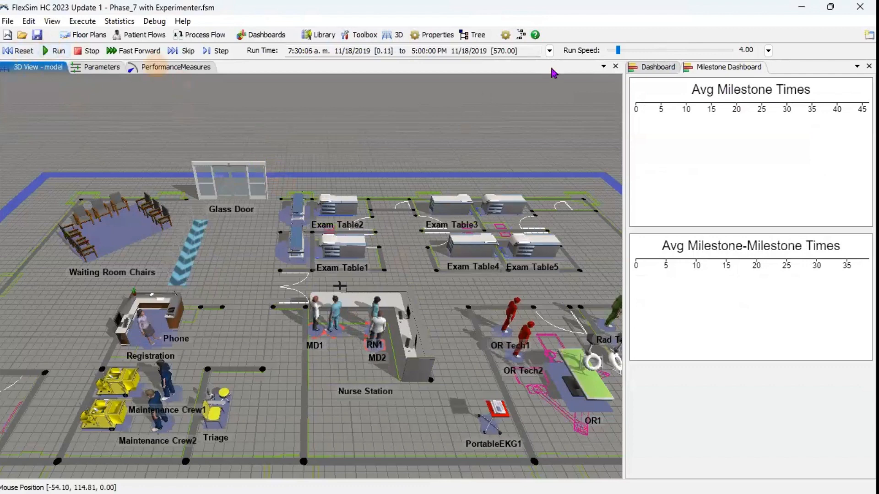
drag(629, 54, 635, 50)
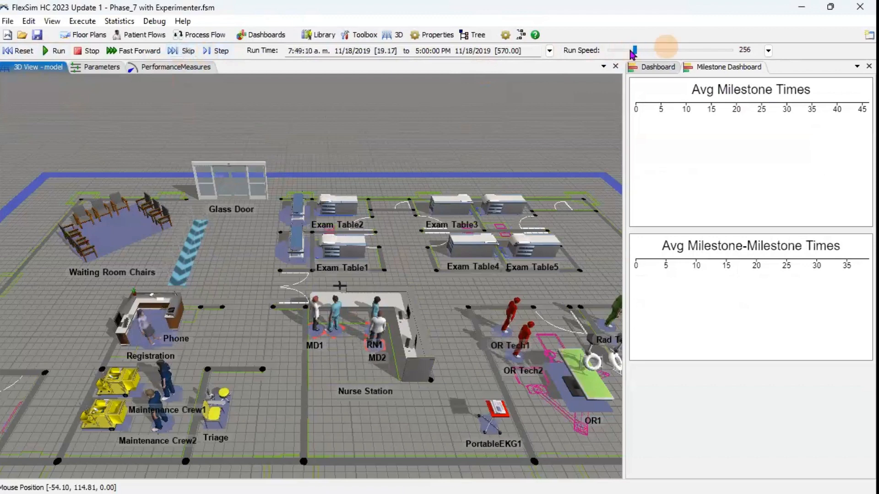
click(667, 49)
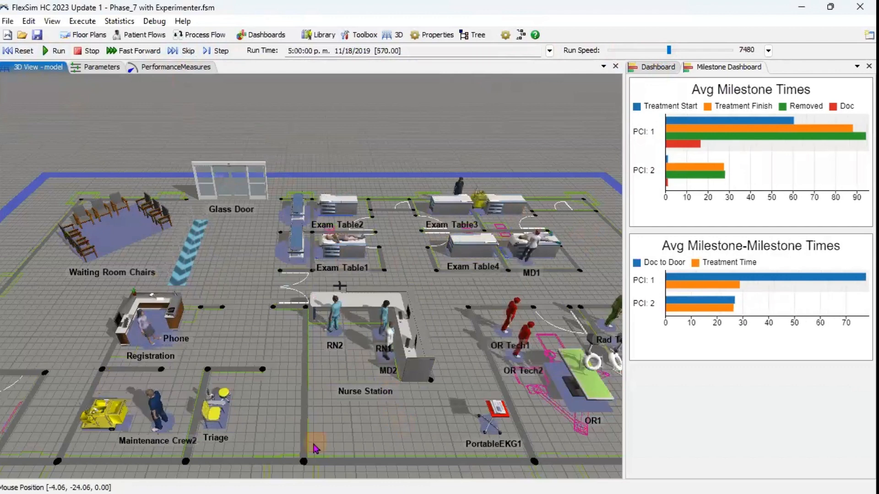
Inspect the exam rooms, nurse station and cleaning staff in the Phase_7 model's 3D layout.
click(146, 396)
click(357, 232)
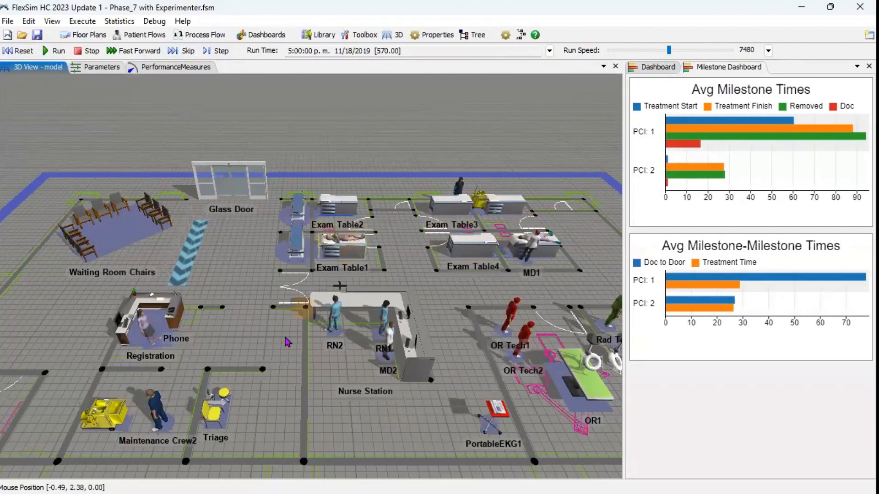
click(364, 255)
click(428, 298)
drag(426, 294, 367, 297)
scroll(367, 298, down, 4)
scroll(339, 278, up, 8)
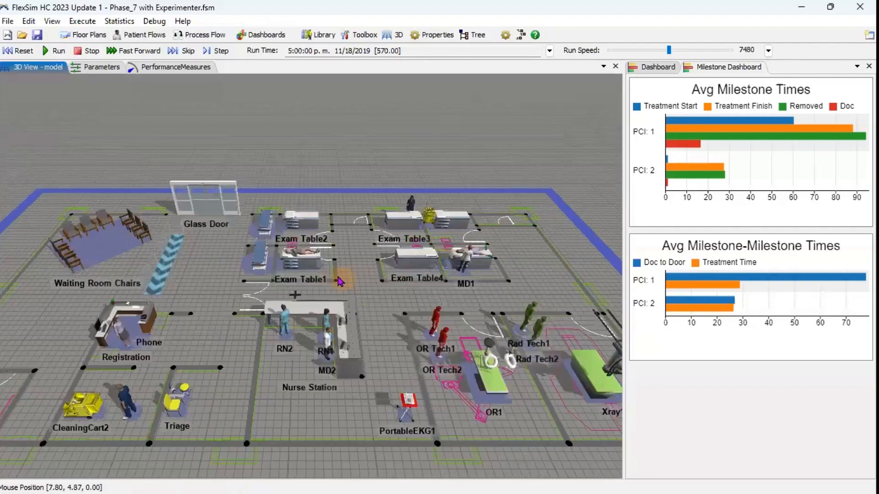
scroll(389, 323, down, 5)
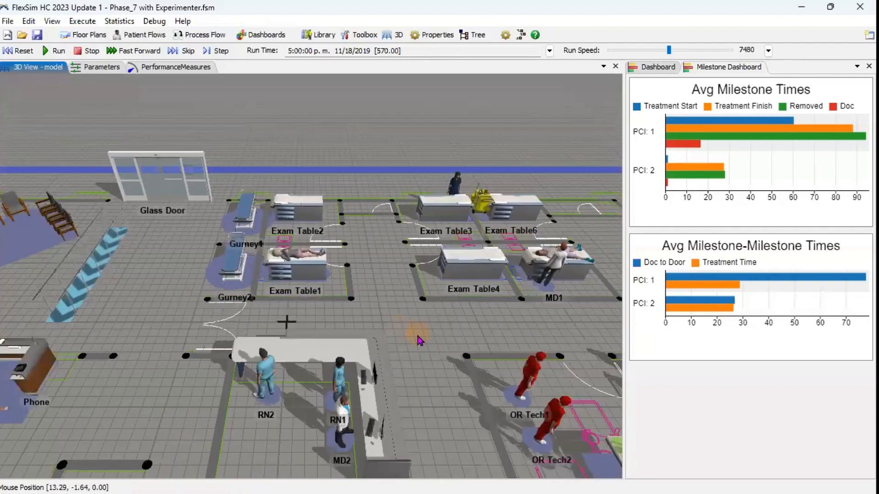
scroll(383, 336, down, 3)
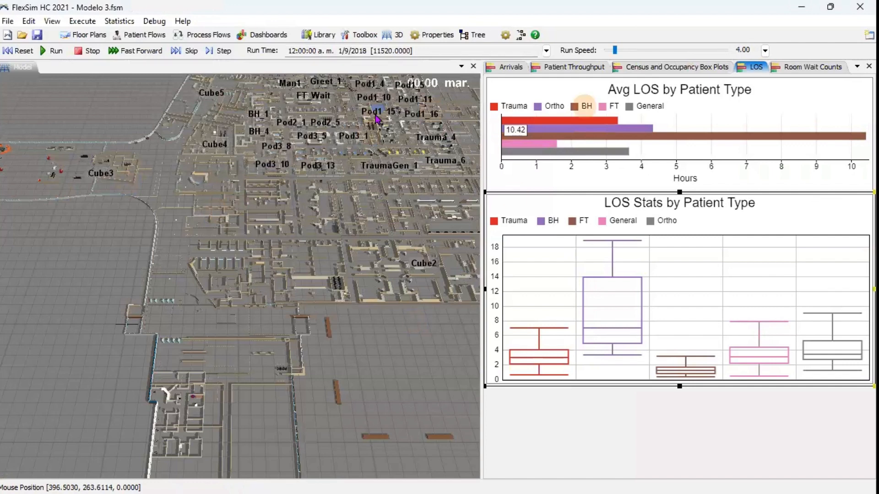
Switch to Modelo 3.fsm and review its Arrivals, Patient Throughput and Census and Occupancy Box Plots dashboards.
click(516, 67)
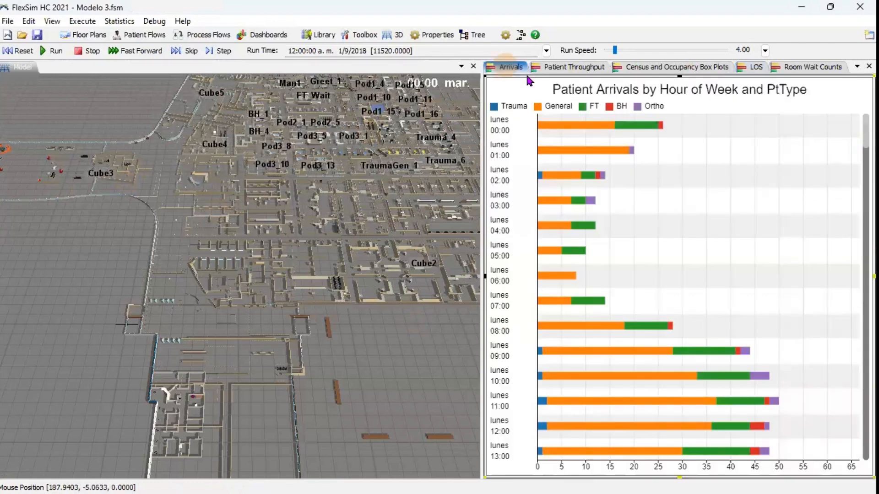
click(549, 68)
click(715, 140)
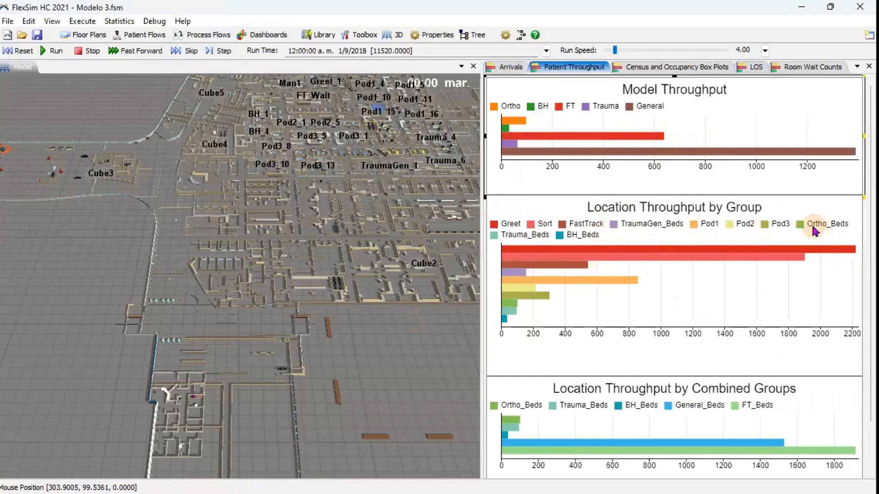
click(668, 66)
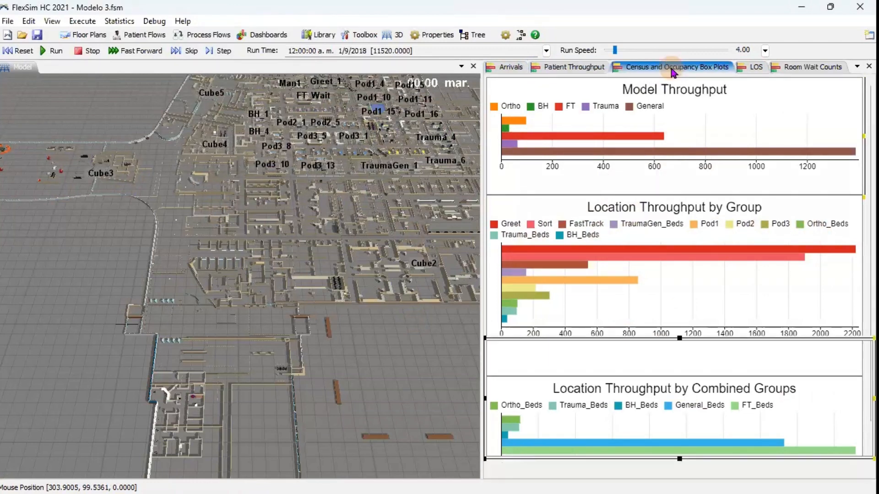
Examine length of stay by patient type in the LOS dashboard and the Room Wait Counts by Hour of Day.
click(758, 67)
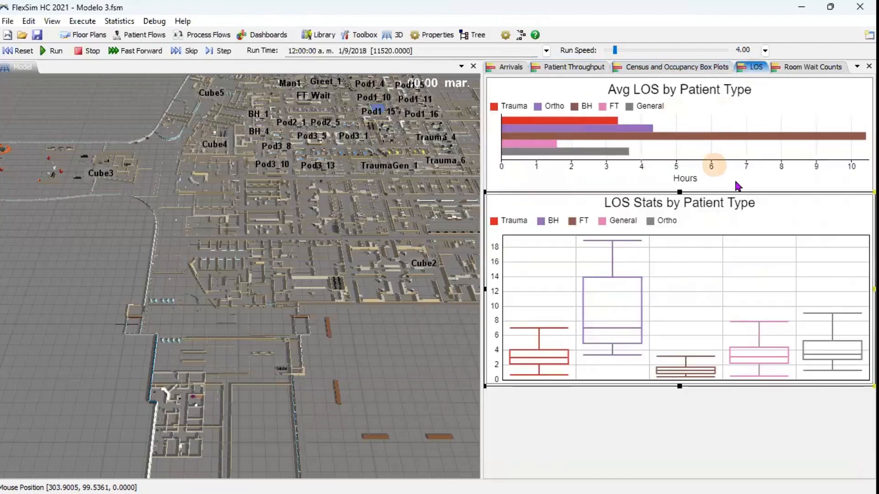
mouse_move(579, 319)
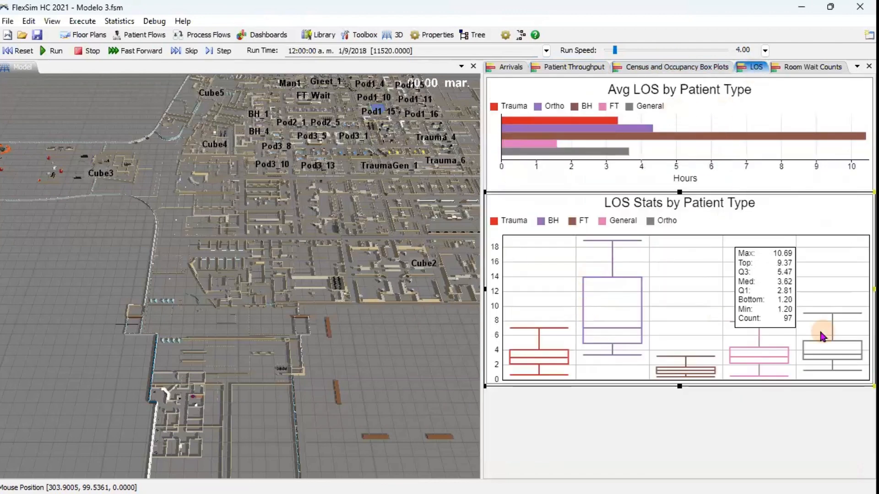
mouse_move(742, 292)
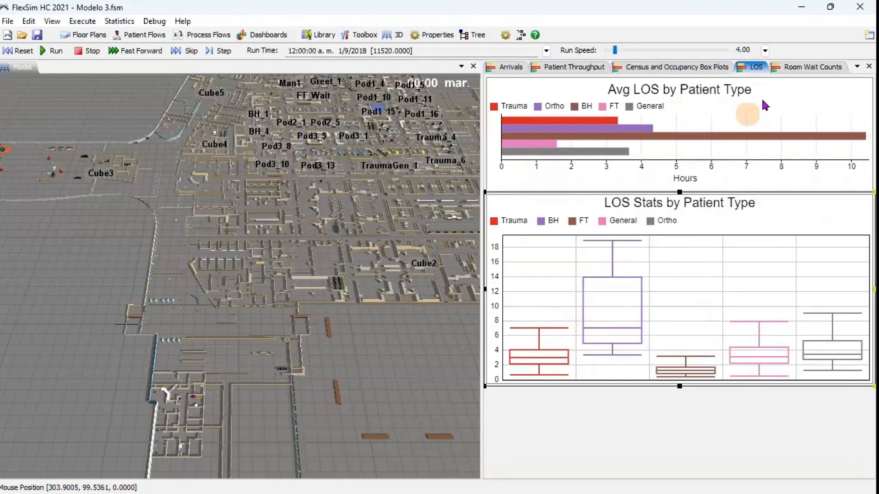
click(802, 67)
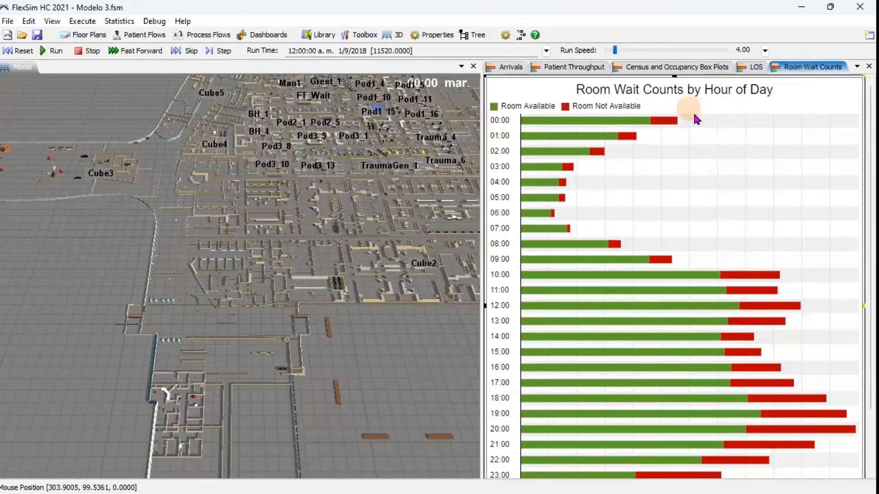
drag(863, 91, 874, 112)
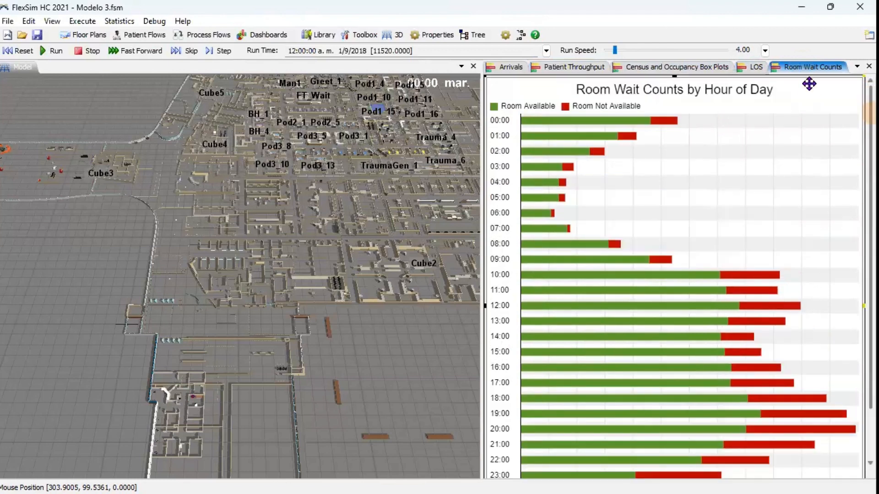
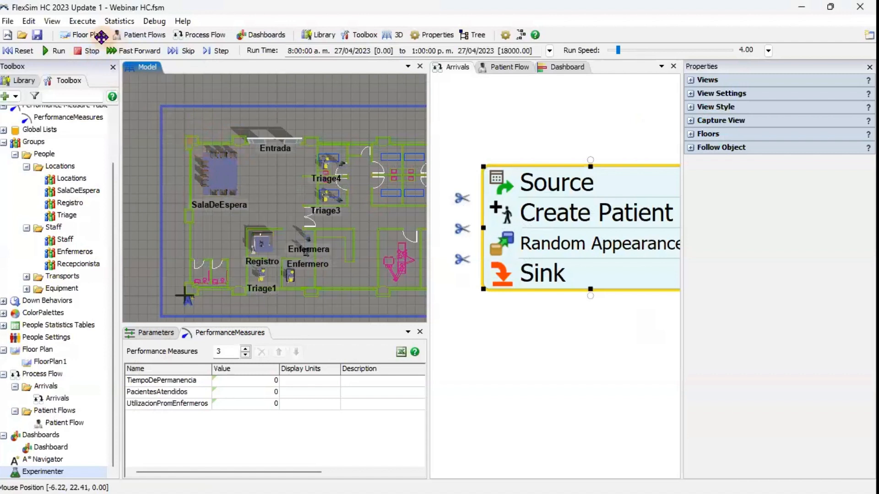
Switch to Webinar HC.fsm, add a second floor plan without a background file, and close its properties.
click(83, 35)
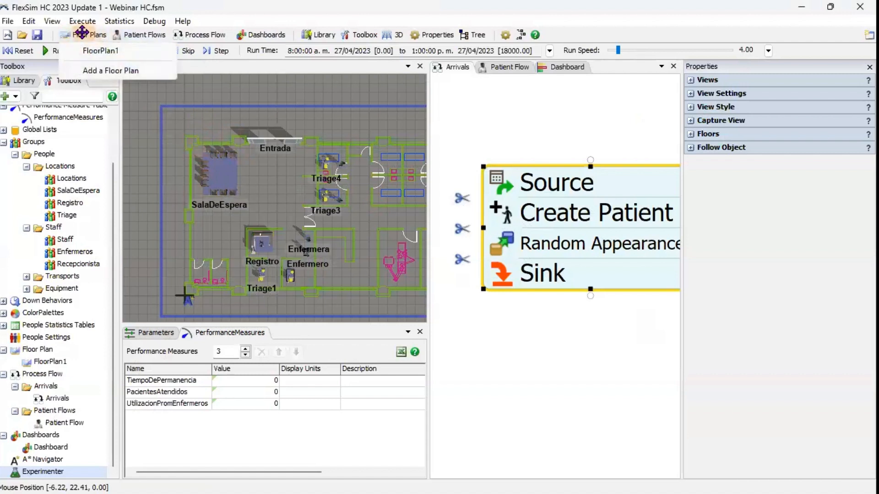
click(118, 70)
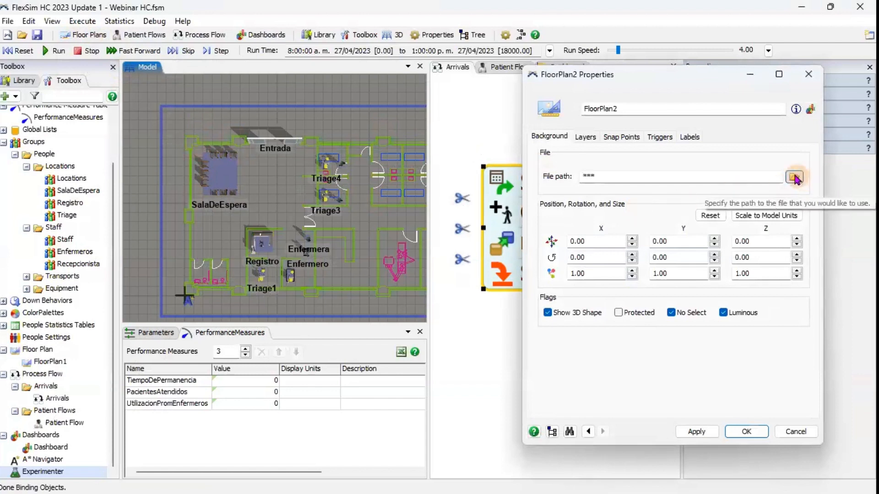
click(802, 80)
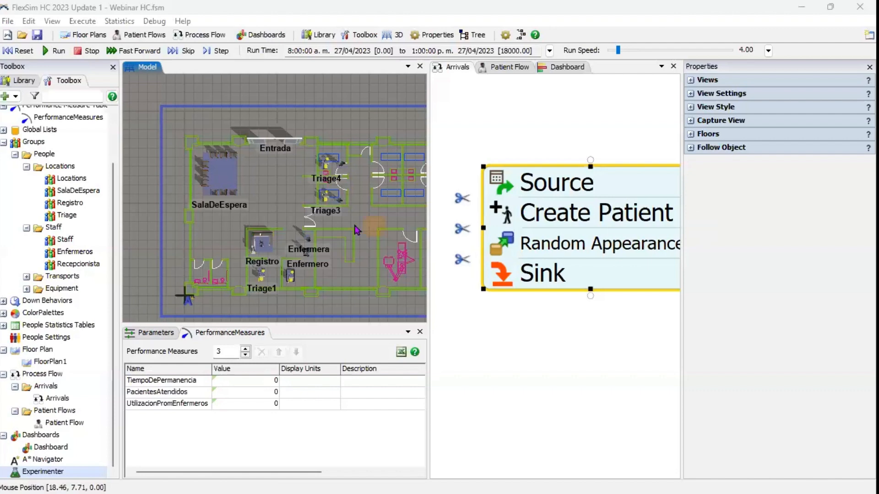
Inspect the Registro desk in the 3D model and review the available shape choices in its visual properties.
scroll(270, 255, up, 3)
scroll(270, 255, up, 2)
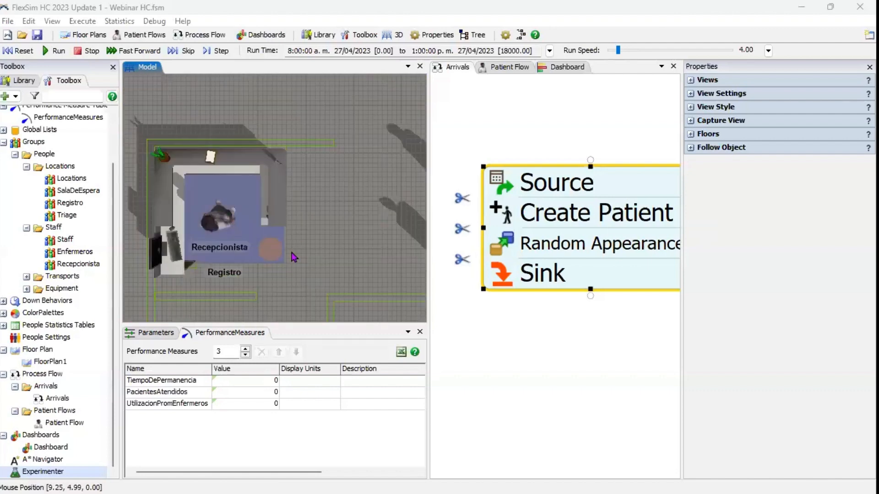
right_drag(300, 243, 297, 233)
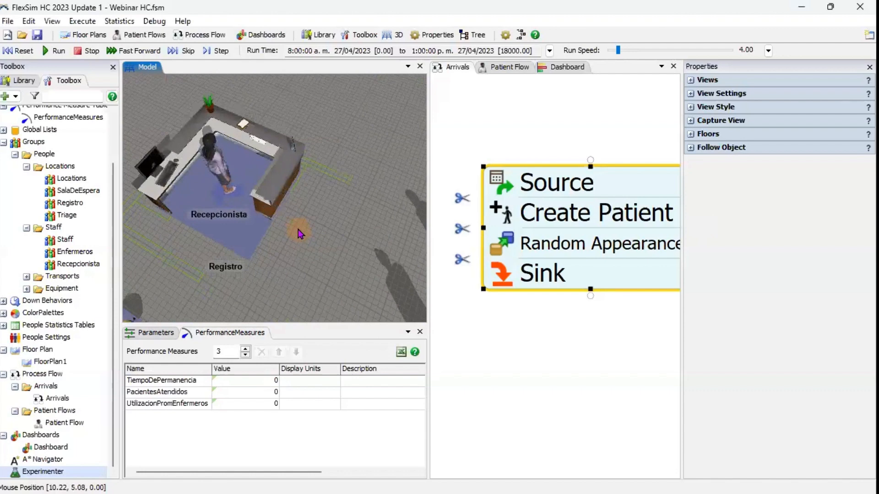
click(284, 168)
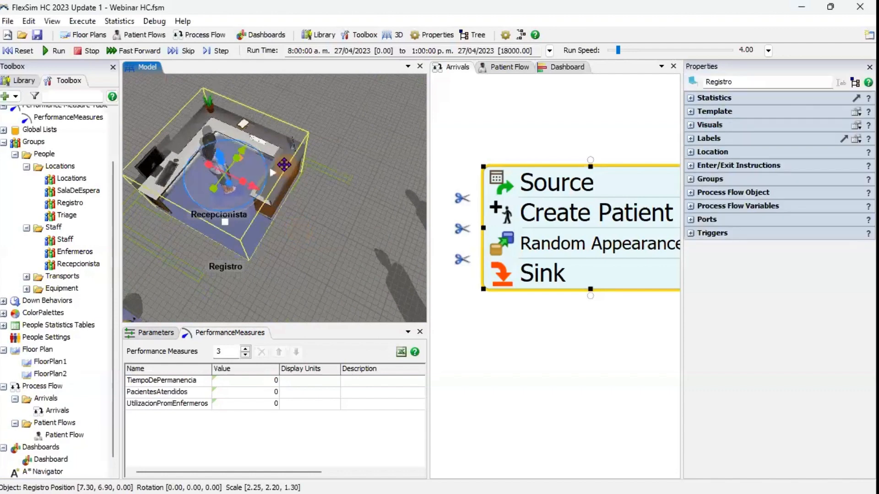
click(691, 125)
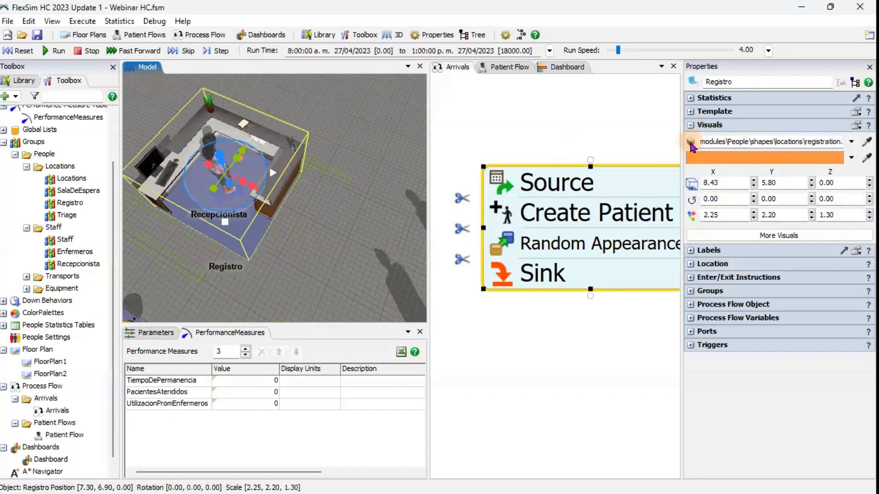
click(850, 142)
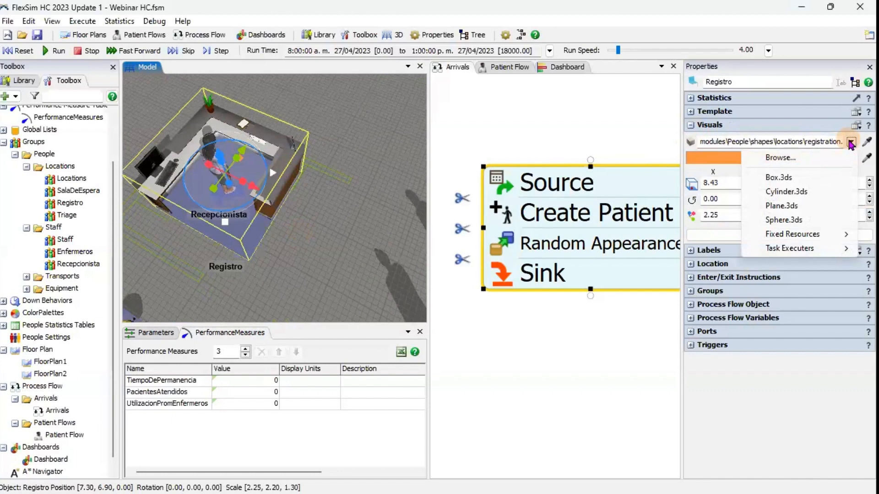
click(722, 422)
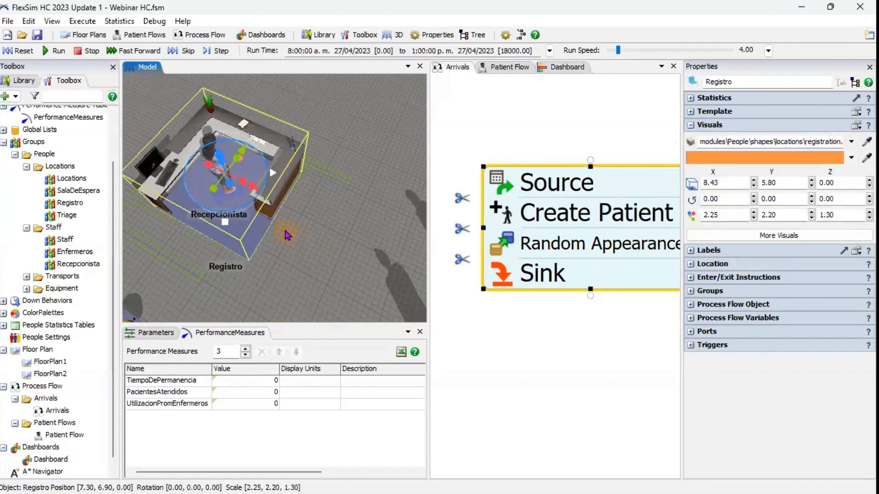
click(311, 235)
scroll(311, 234, down, 3)
scroll(310, 230, down, 4)
drag(333, 176, 274, 192)
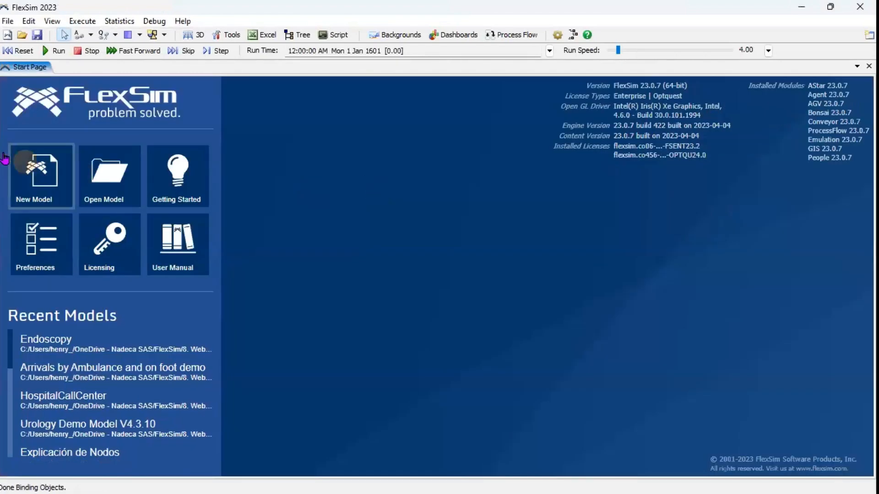
Switch to FlexSim 2023, create a new model with the default units, and place a standard rack and a gravity flow rack.
click(25, 161)
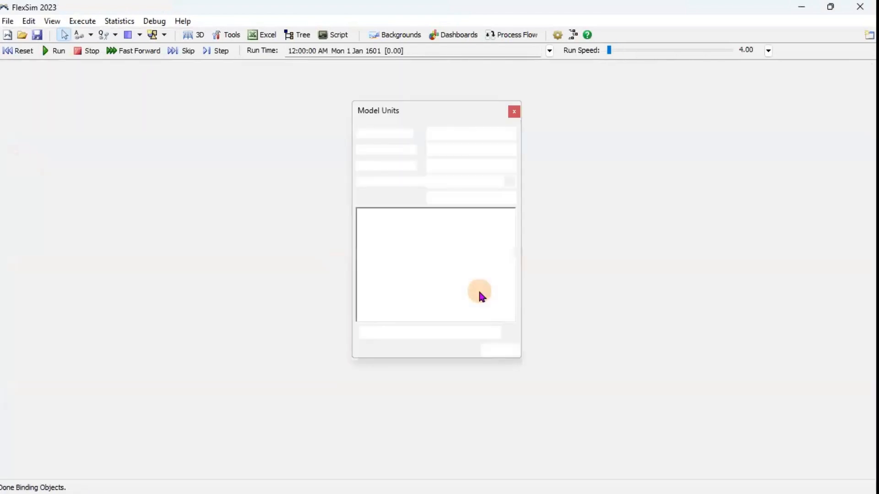
click(493, 350)
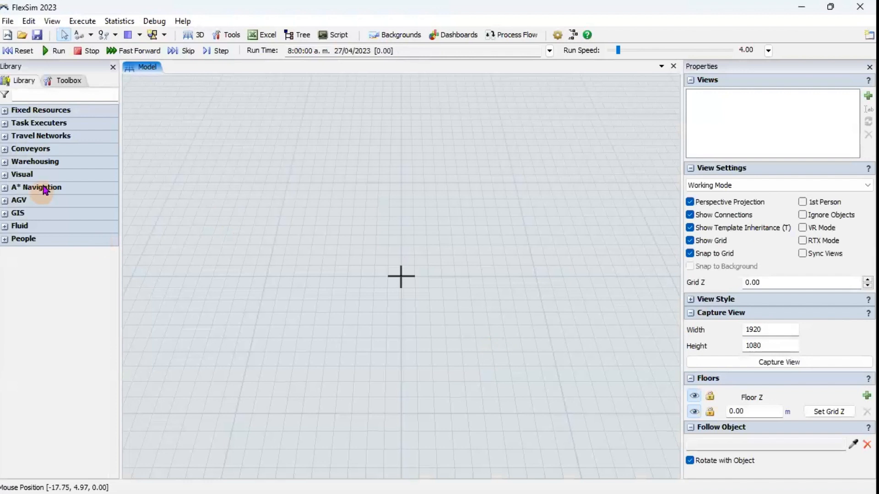
click(49, 163)
drag(109, 176, 299, 203)
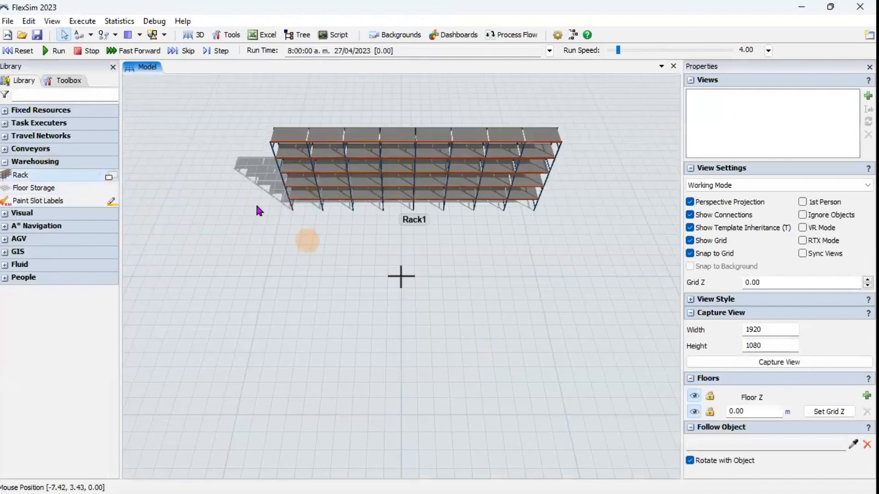
click(112, 176)
drag(151, 239, 261, 321)
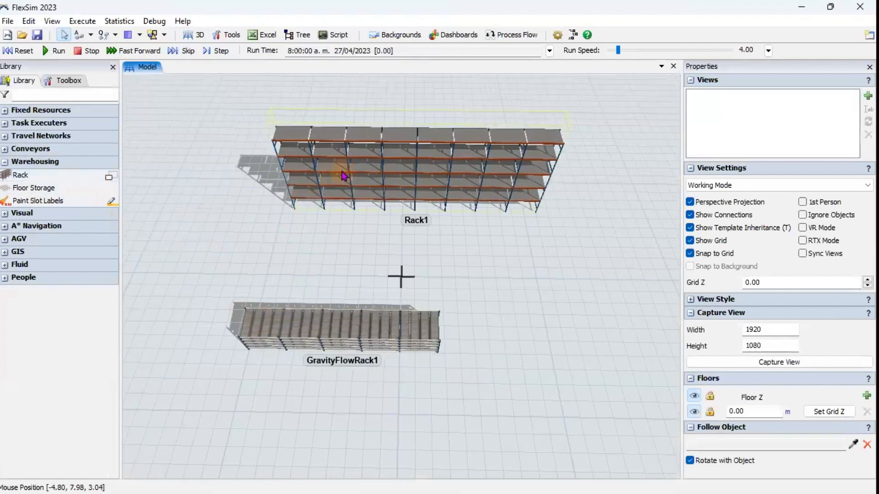
click(546, 299)
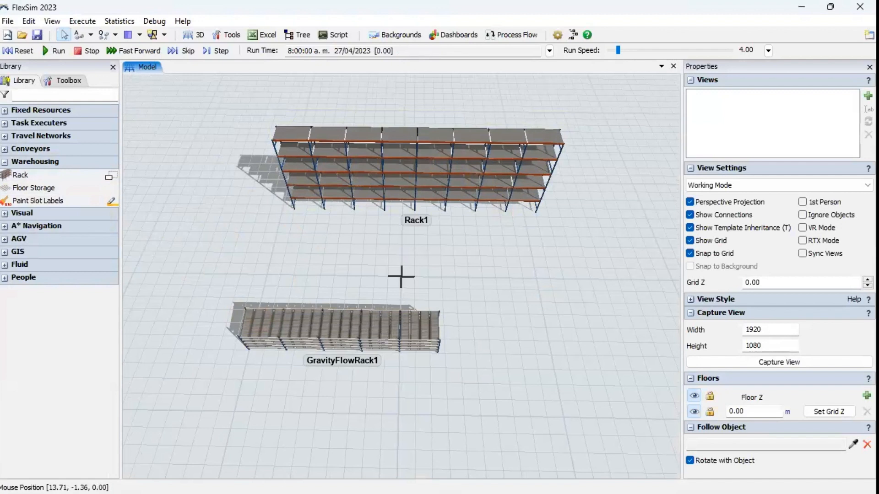
click(477, 290)
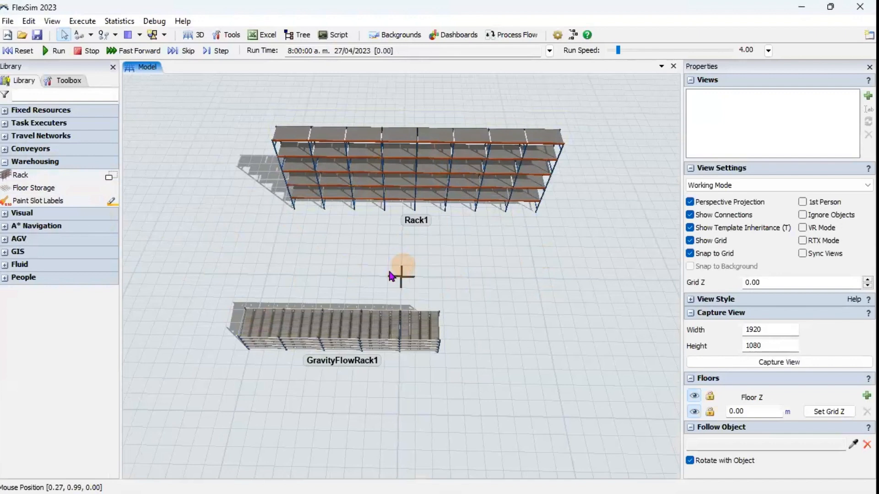
Place four network nodes on the open floor in front of and beside the gravity flow rack.
drag(385, 269, 359, 180)
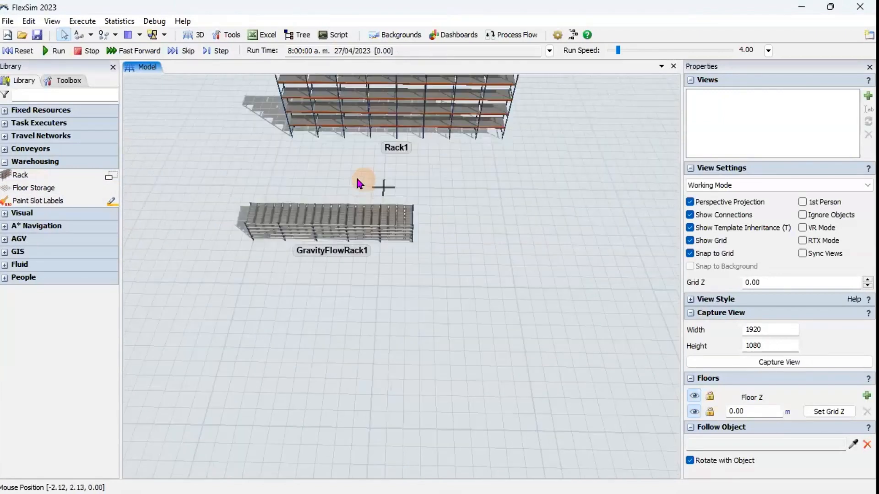
click(62, 136)
click(69, 149)
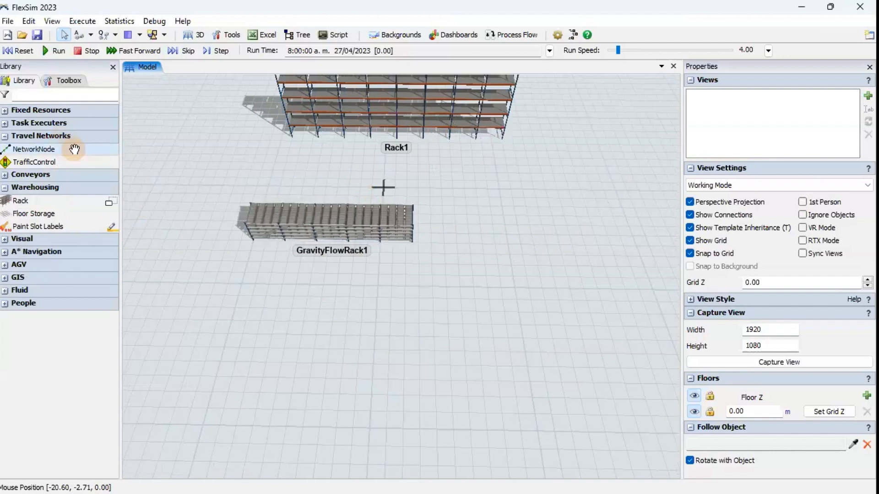
click(231, 320)
click(419, 335)
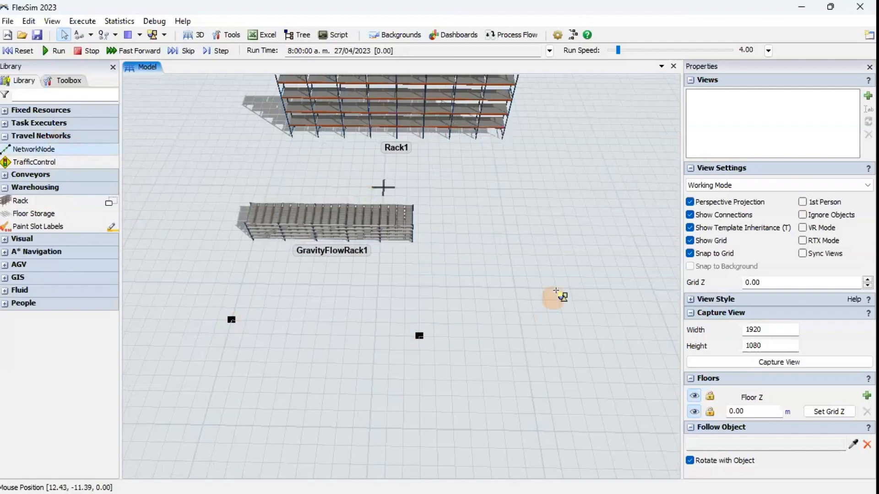
click(562, 255)
click(599, 357)
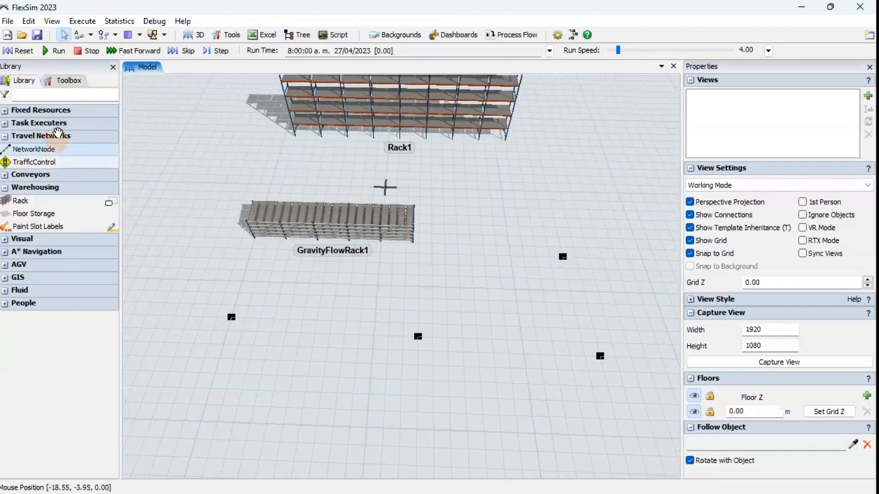
Add an AGV task executer beside the gravity flow rack and a truck in front of it.
click(61, 124)
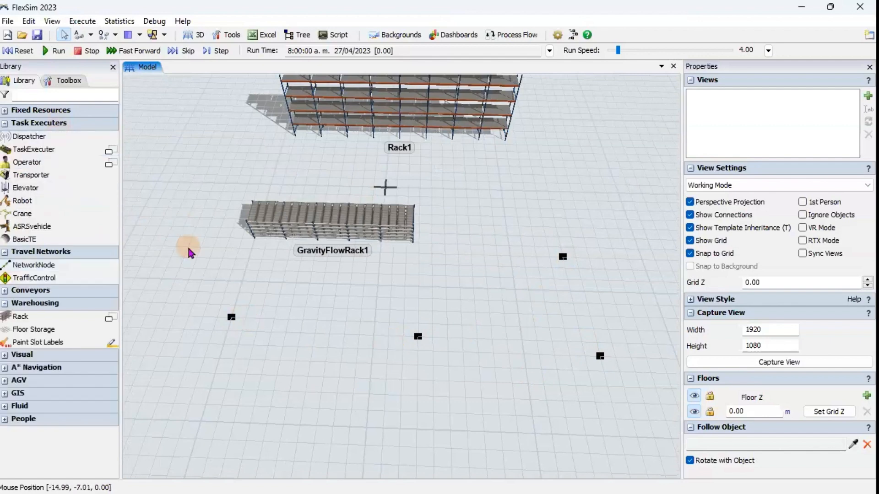
drag(190, 249, 222, 212)
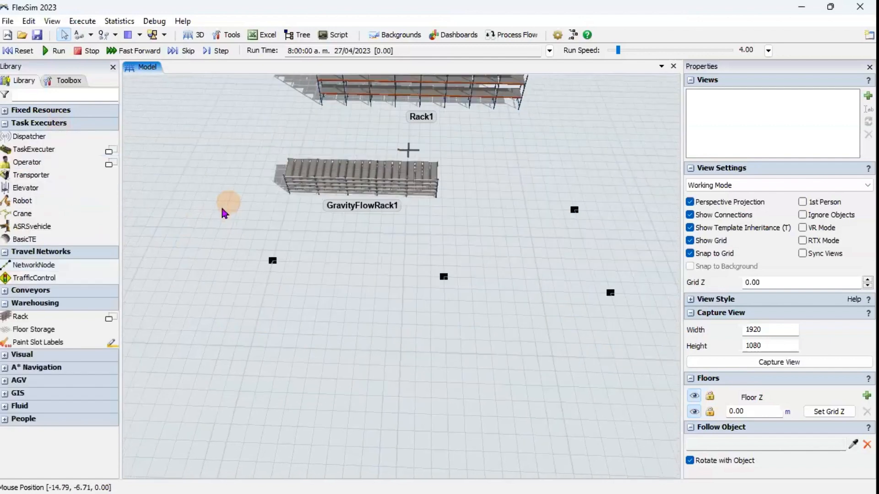
click(110, 150)
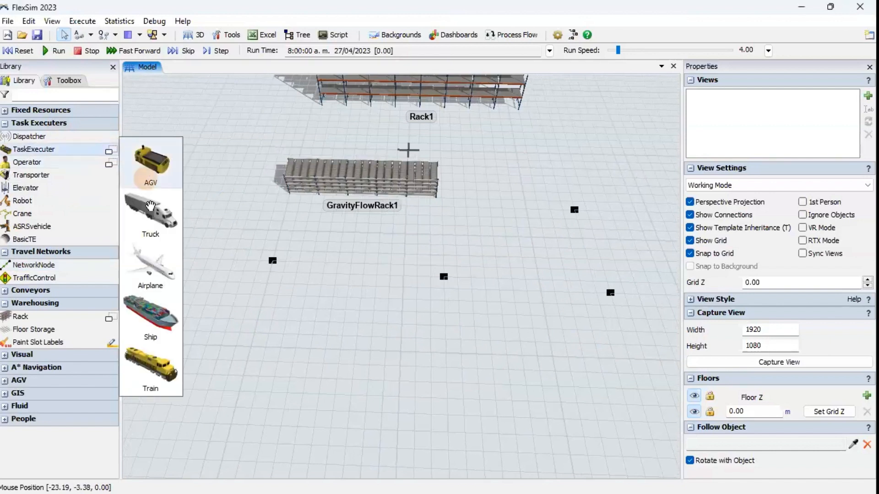
drag(149, 176, 202, 217)
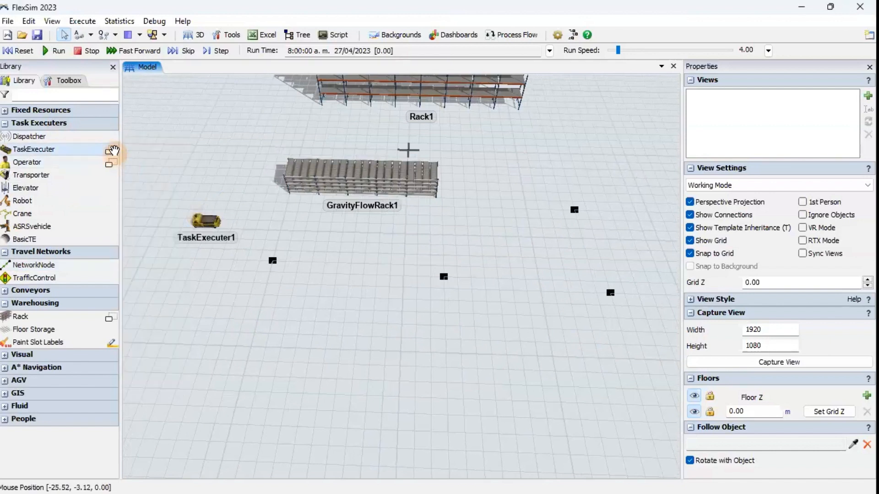
click(110, 150)
drag(151, 217, 316, 241)
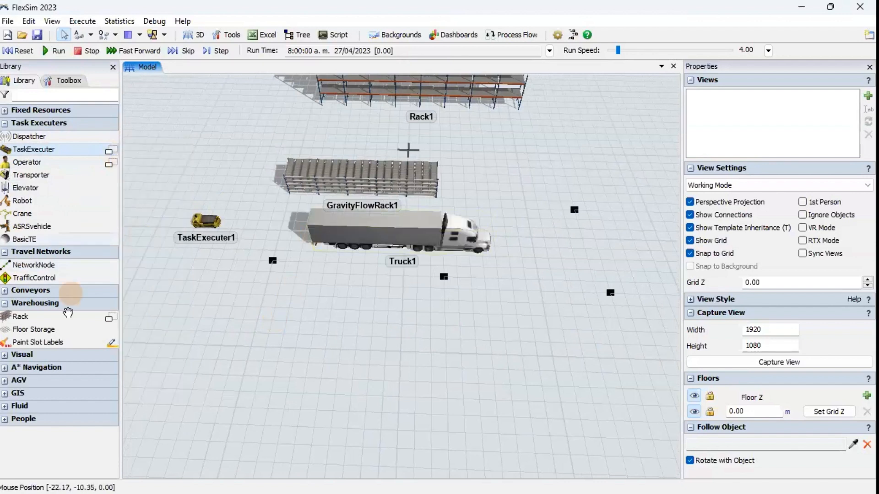
Place one GIS map on the floor in front of the truck and network nodes, and end map placement.
click(22, 396)
drag(67, 406, 255, 338)
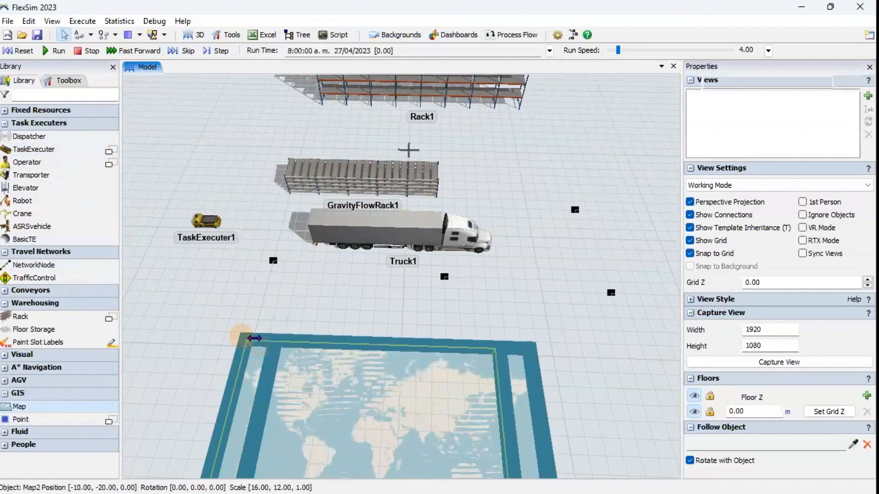
right_click(229, 316)
right_click(229, 316)
click(354, 319)
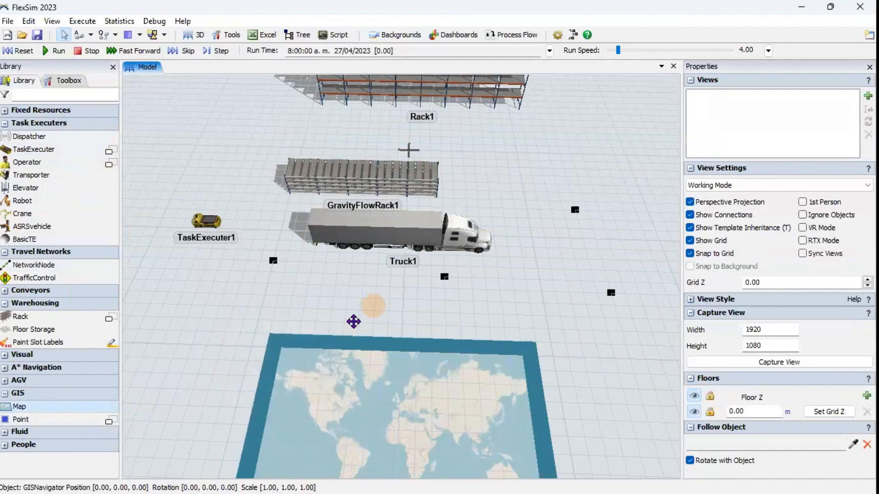
scroll(384, 275, up, 6)
scroll(391, 286, down, 6)
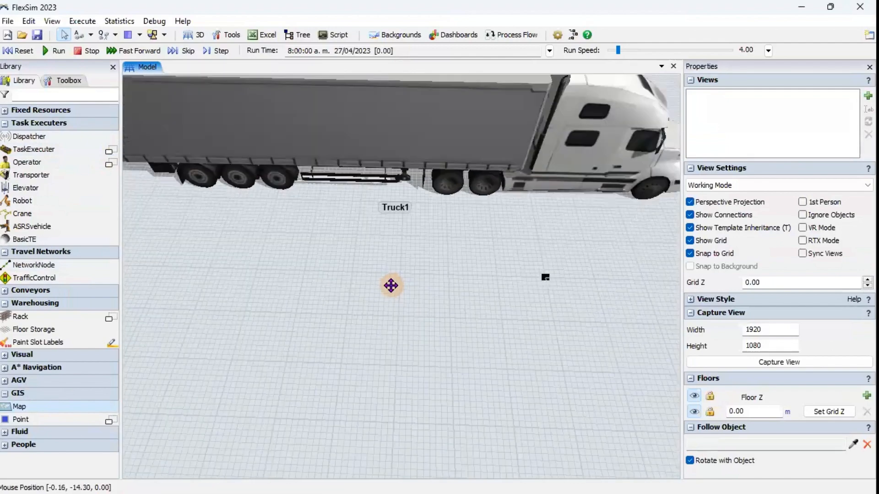
drag(390, 320, 385, 237)
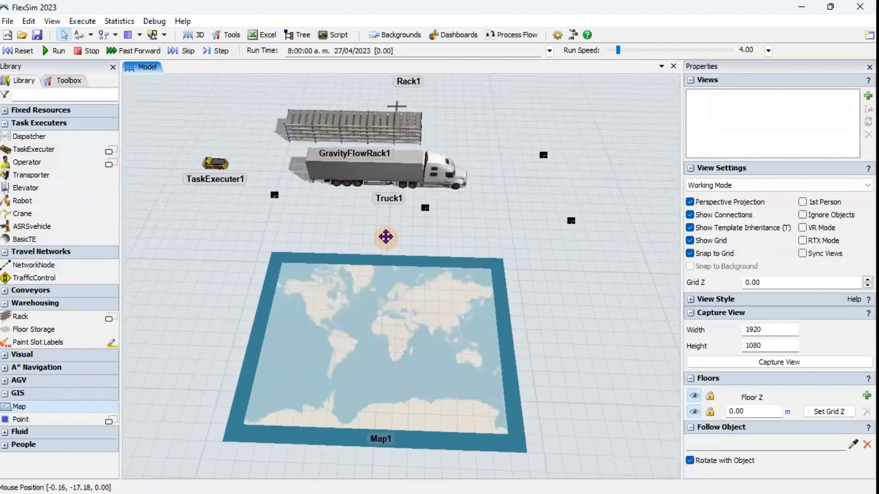
Zoom the content of the GIS map in to South America and deselect the map.
scroll(331, 334, up, 6)
scroll(332, 333, down, 6)
click(325, 346)
scroll(325, 346, up, 5)
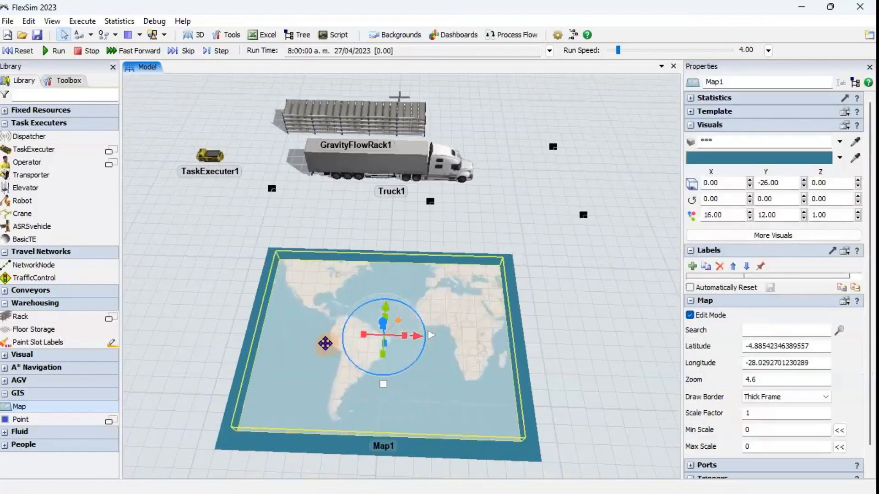
click(585, 319)
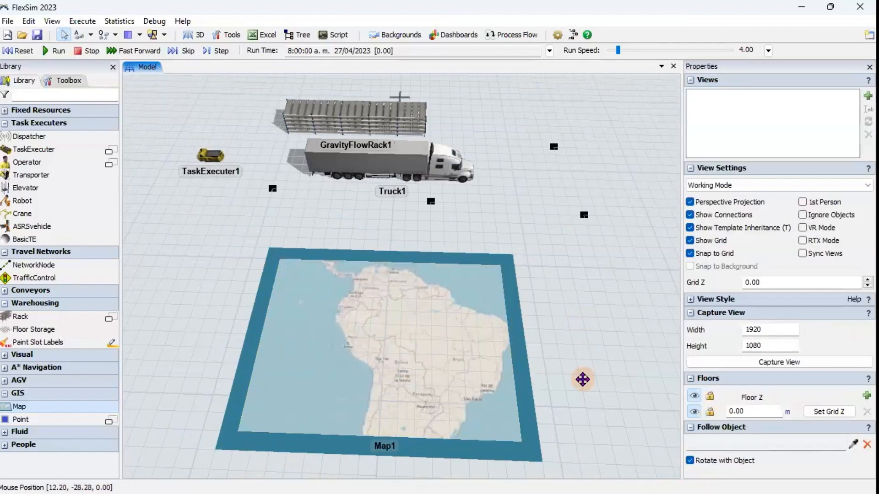
Place a FluidBlender, a FluidTerminator, a FluidPipe and an ItemToFluid object on the floor in front of the map.
scroll(583, 378, down, 3)
drag(583, 378, 530, 191)
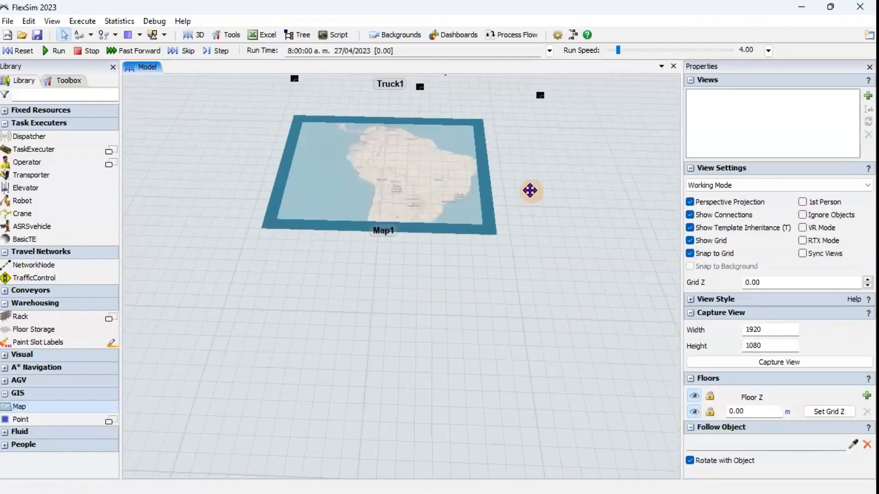
click(38, 432)
scroll(114, 390, down, 3)
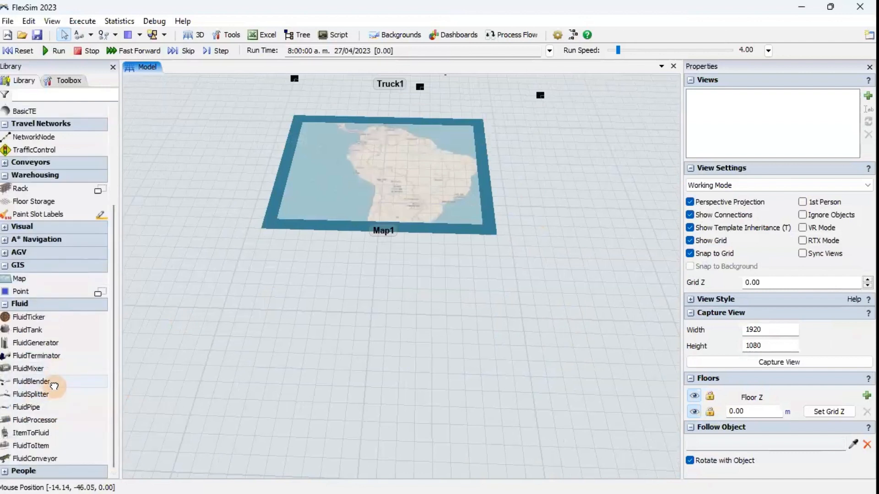
drag(53, 386, 218, 364)
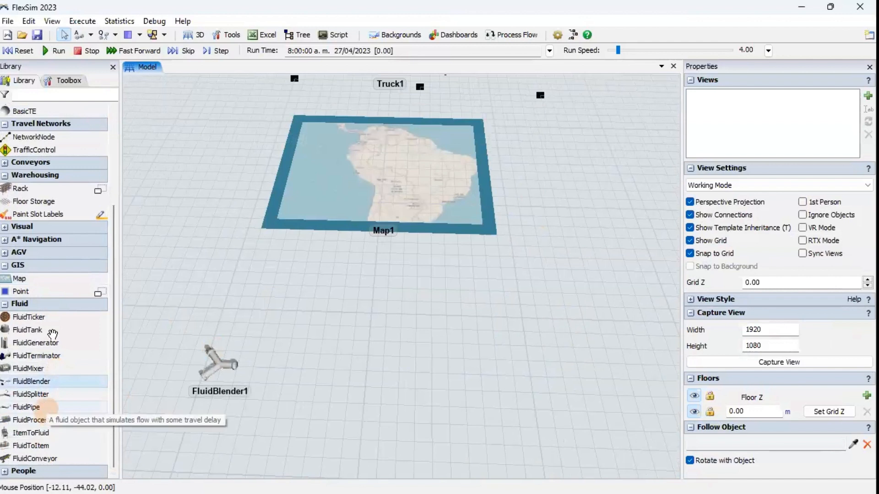
click(59, 359)
drag(59, 359, 352, 362)
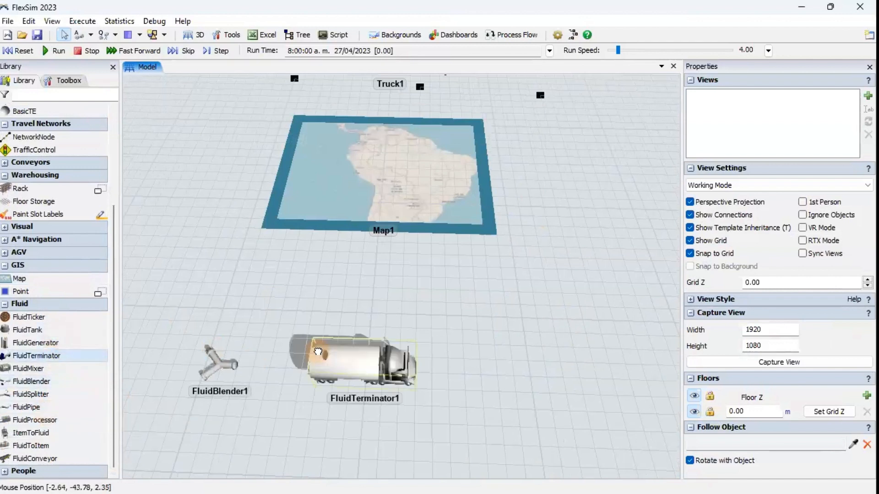
drag(49, 409, 262, 410)
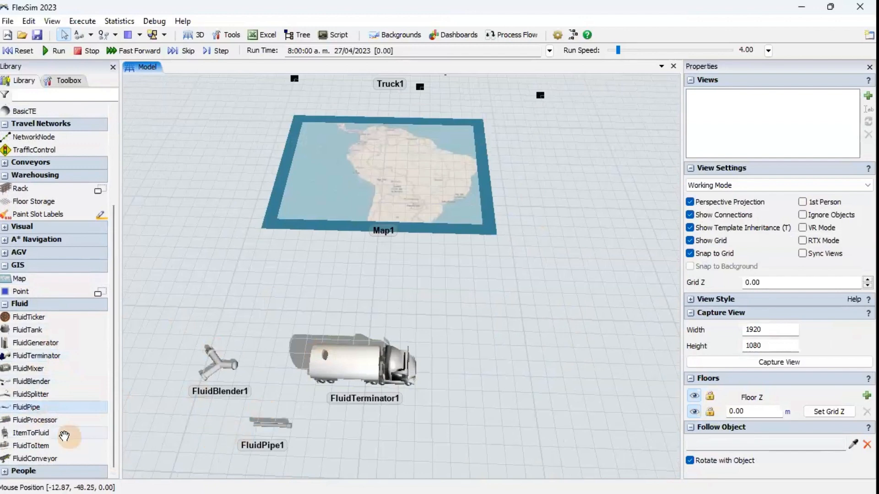
drag(54, 432, 478, 336)
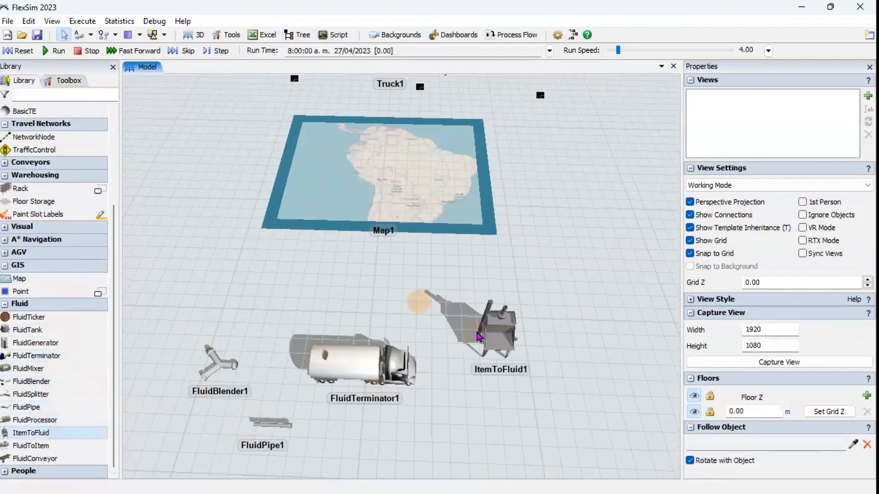
Return to the Webinar HC.fsm model in FlexSim HC and view the clinic layout from a lower angle.
click(801, 13)
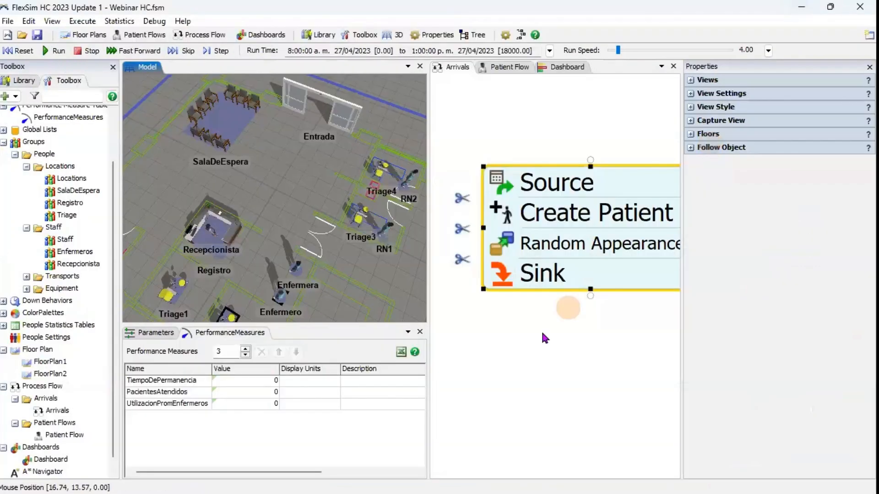
right_drag(305, 224, 319, 212)
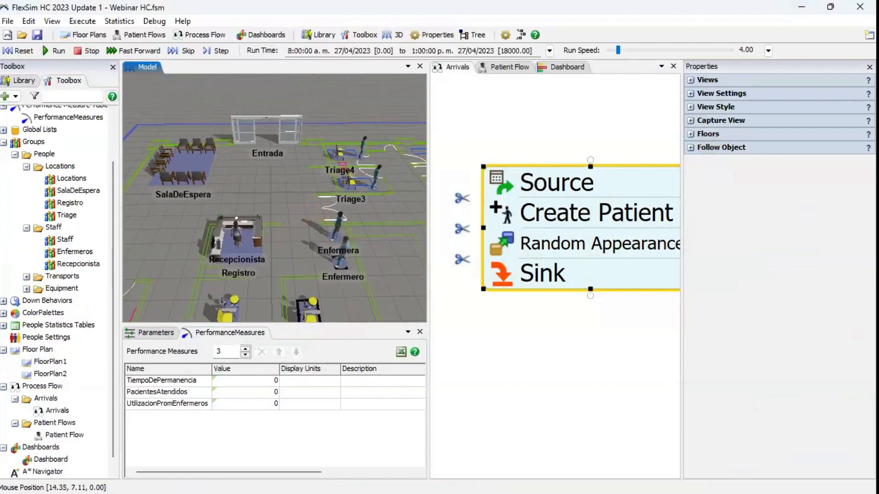